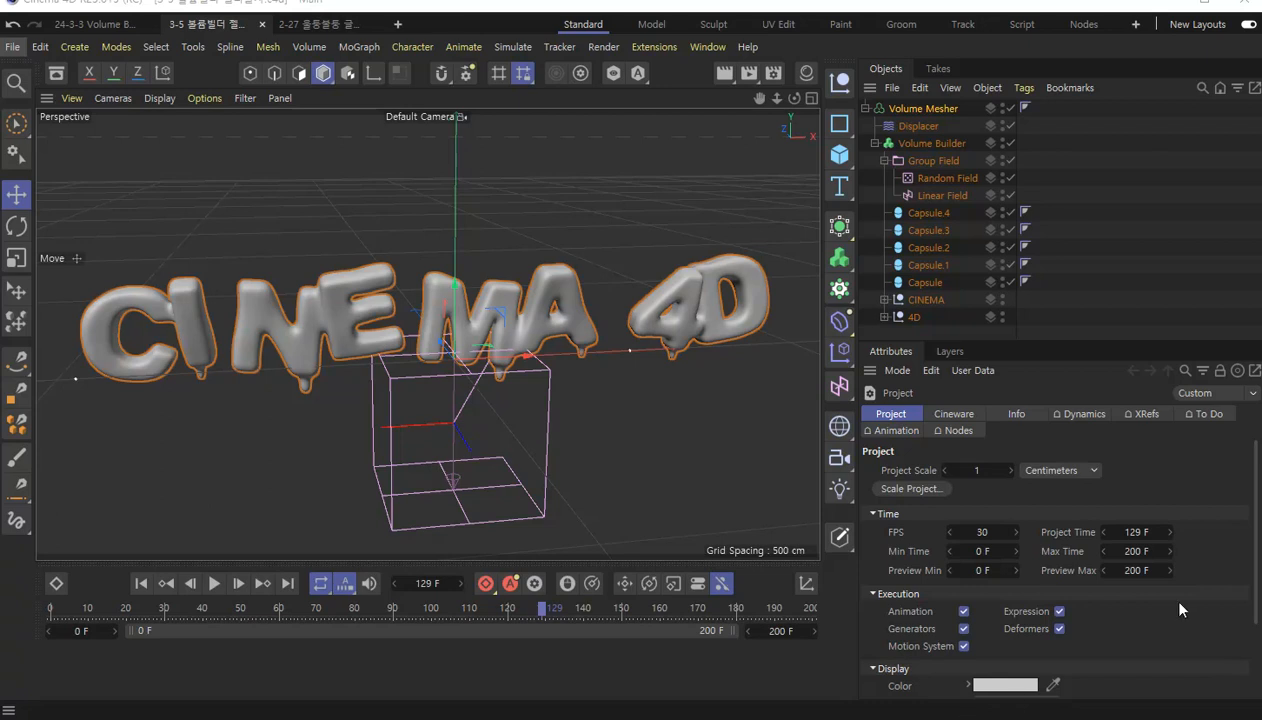
# Play the melting CINEMA 4D text animation from the first frame and check the letters at frames 108 and 120.
pyautogui.click(141, 584)
pyautogui.click(216, 584)
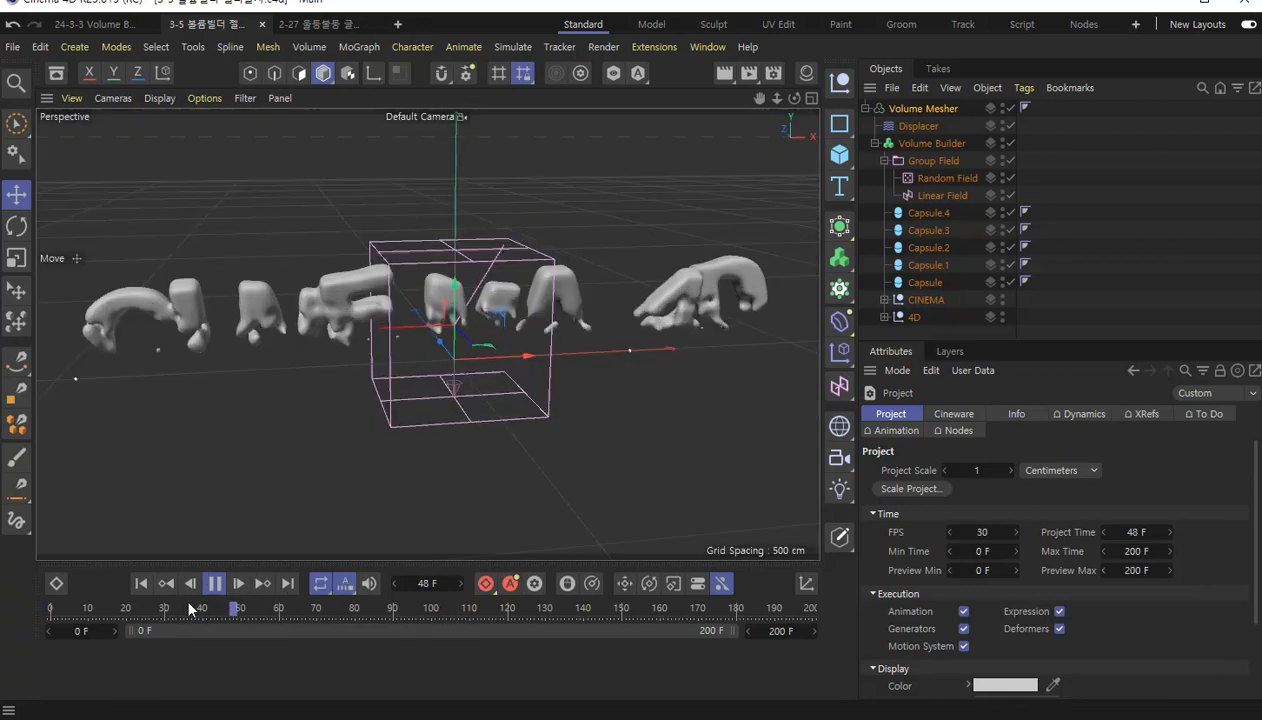
pyautogui.click(207, 588)
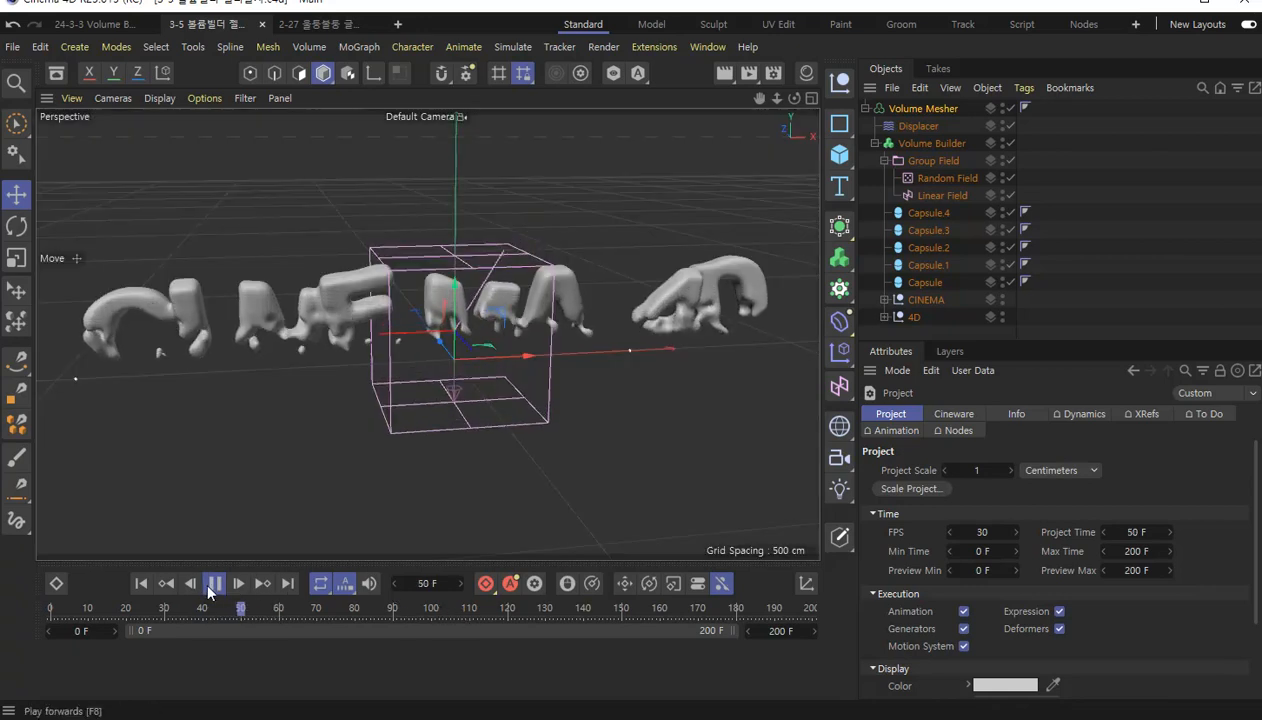
pyautogui.click(464, 608)
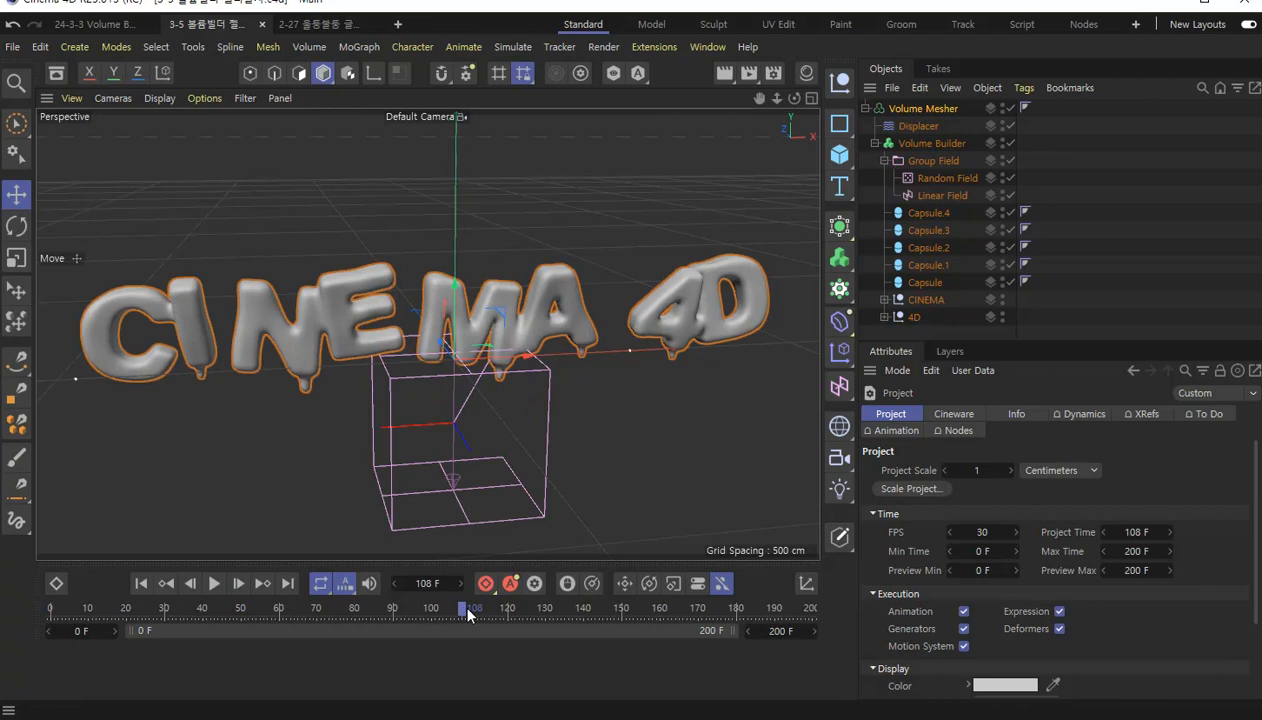
pyautogui.click(509, 609)
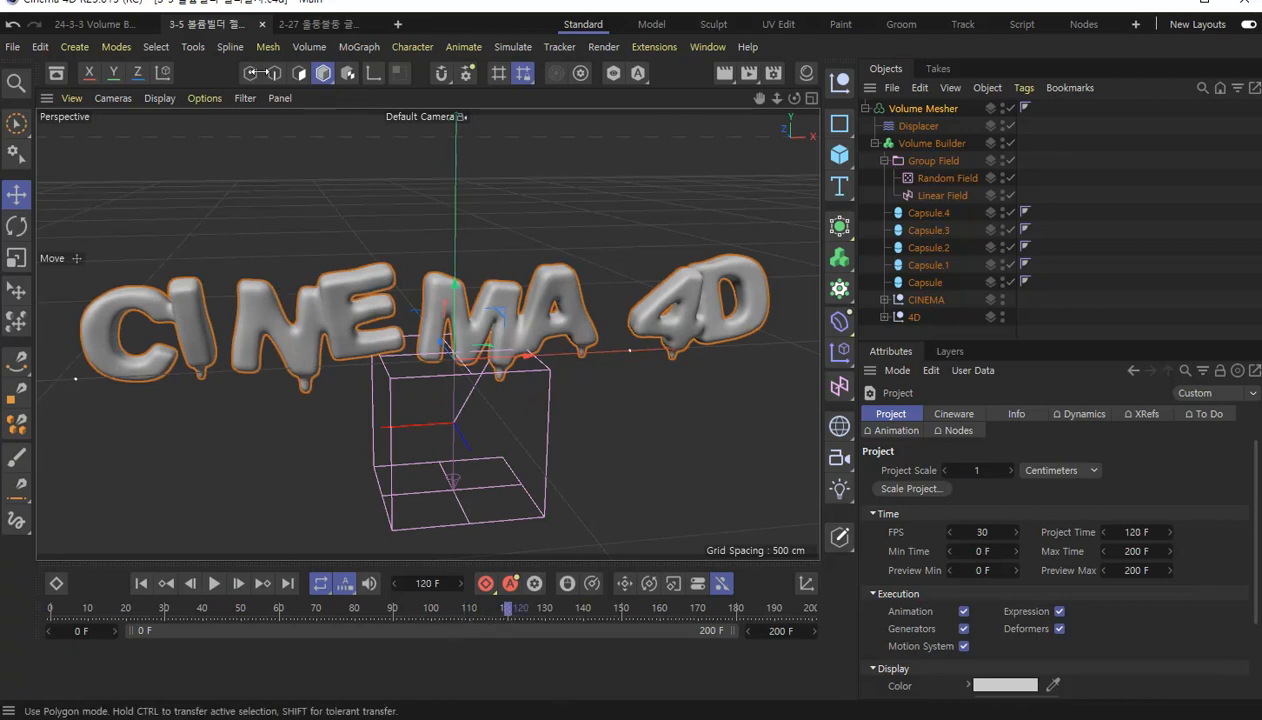
# Show the viewport in Gouraud Shading (Lines) and examine the mesh density of the letters up close.
pyautogui.click(158, 97)
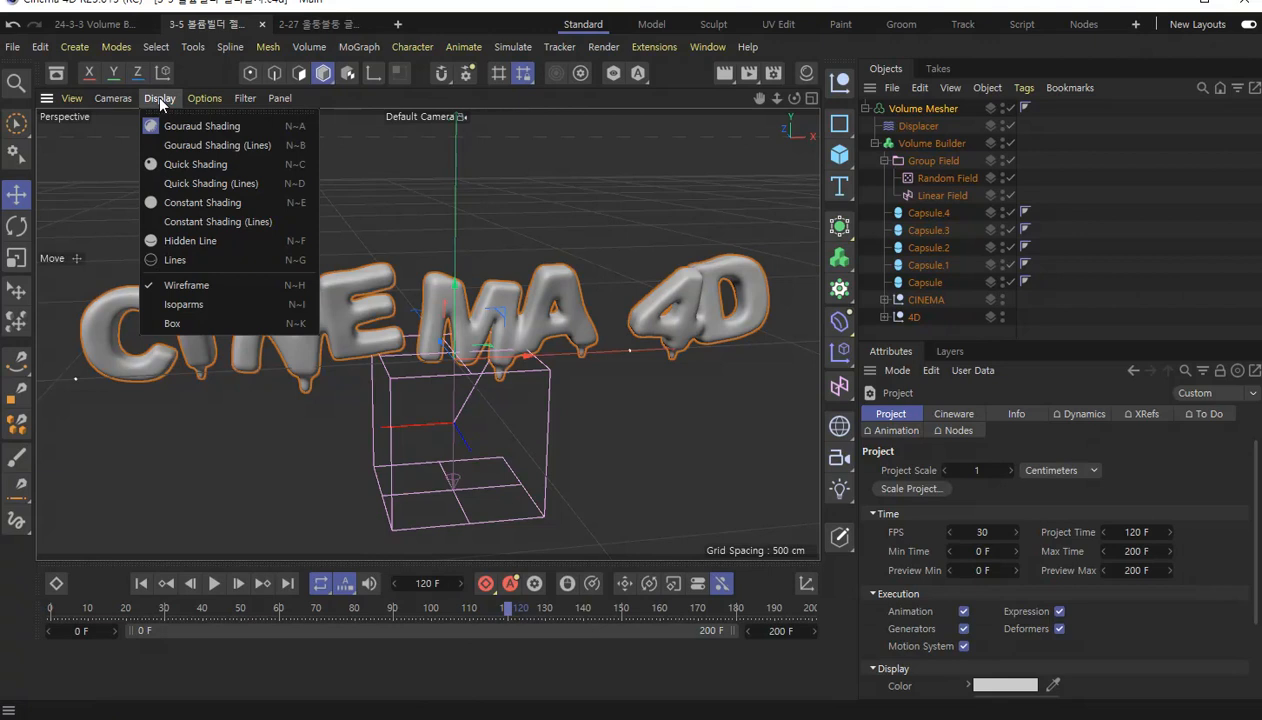
pyautogui.click(166, 150)
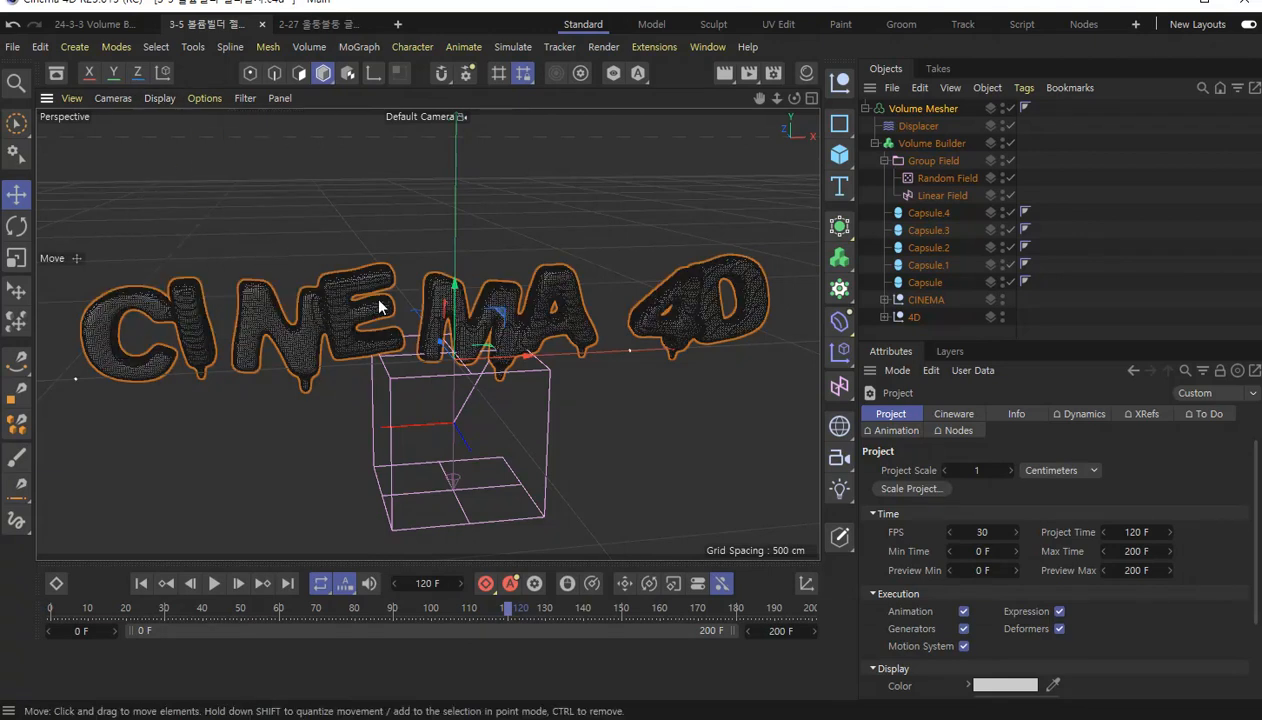
pyautogui.scroll(10, 350, 285)
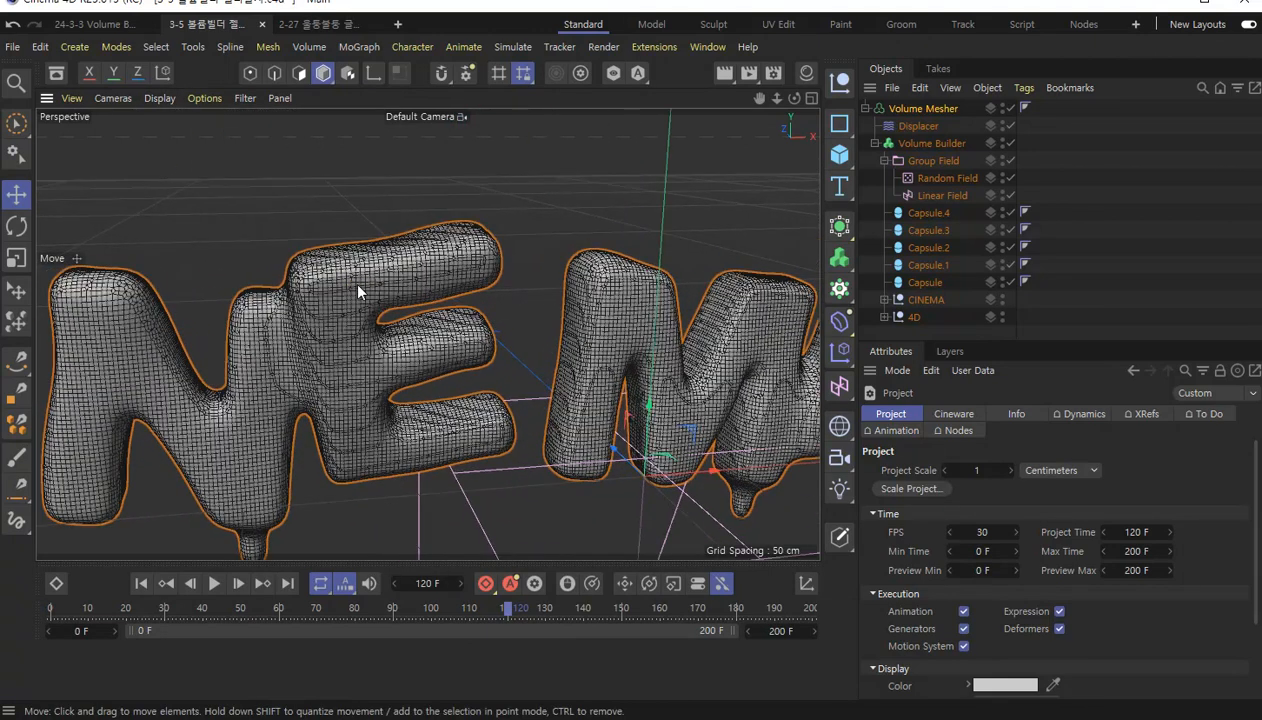
pyautogui.scroll(8, 358, 290)
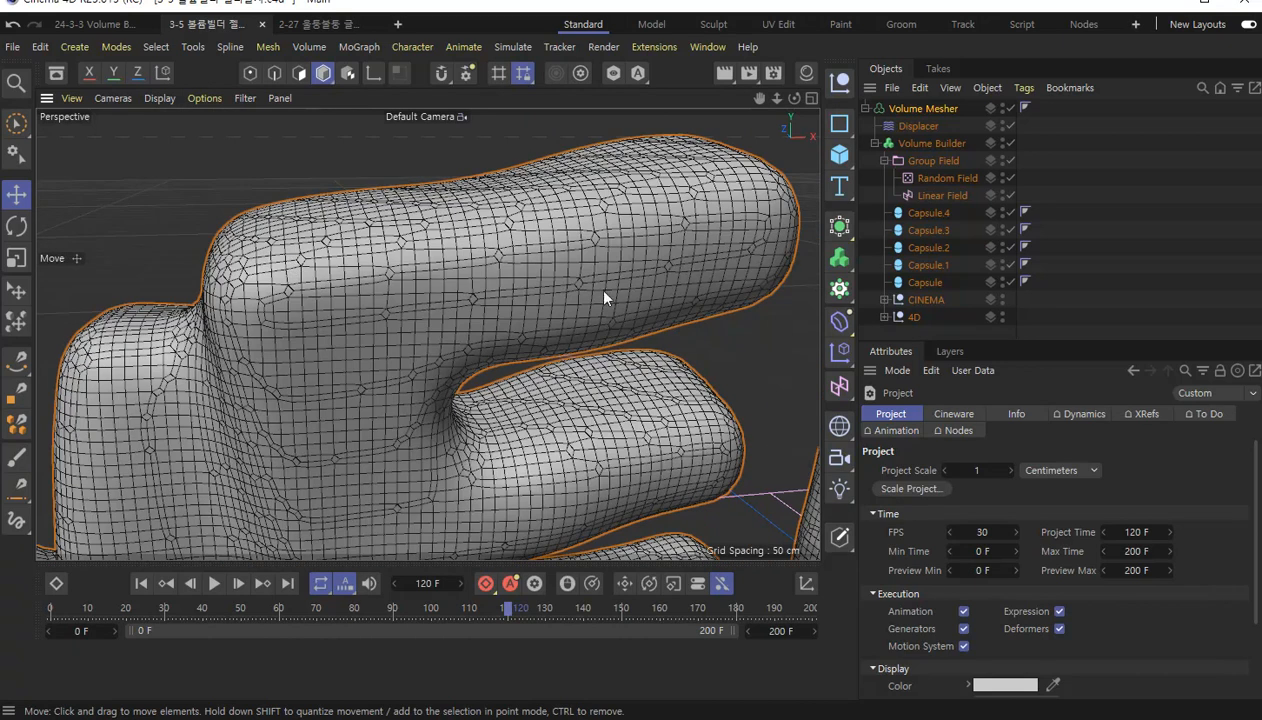
pyautogui.keyDown('alt'); pyautogui.moveTo(499, 313); pyautogui.dragTo(521, 340); pyautogui.keyUp('alt')
pyautogui.scroll(-4, 521, 336)
pyautogui.keyDown('alt'); pyautogui.moveTo(562, 397); pyautogui.dragTo(430, 362, button='middle'); pyautogui.keyUp('alt')
pyautogui.scroll(-2, 503, 325)
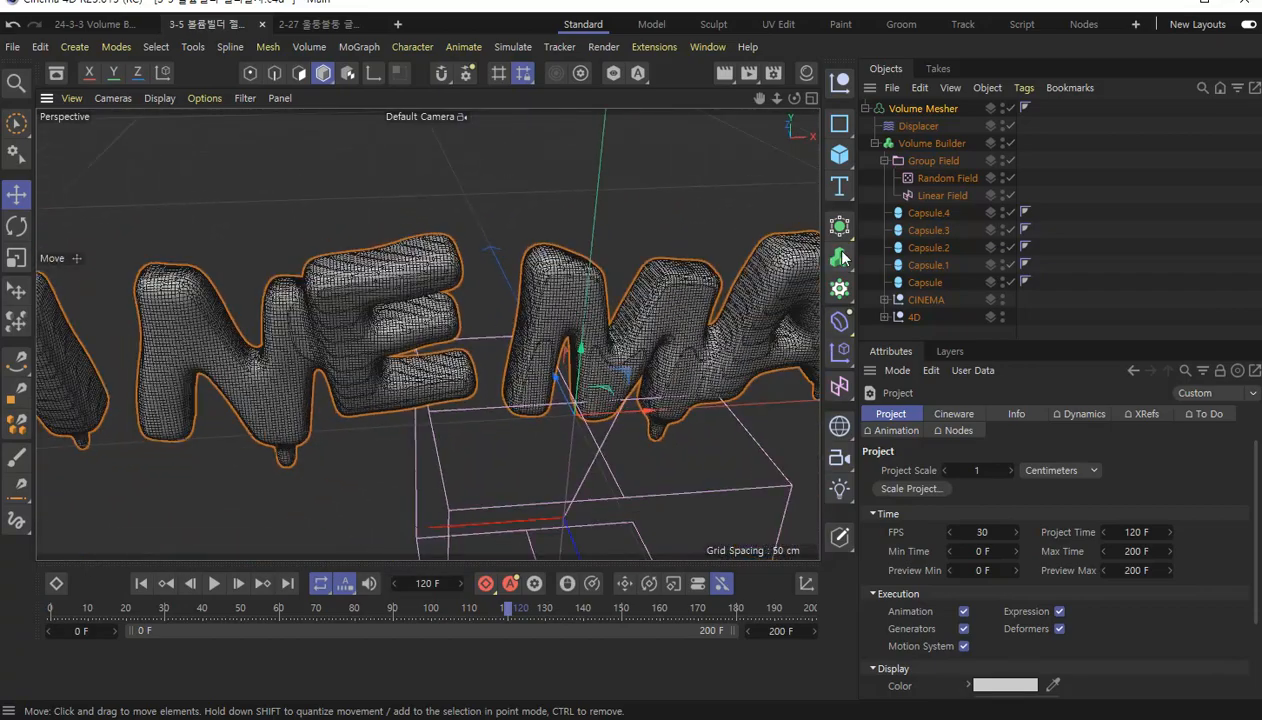
# Set the Volume Mesher's Adaptive value to 15 %.
pyautogui.click(938, 111)
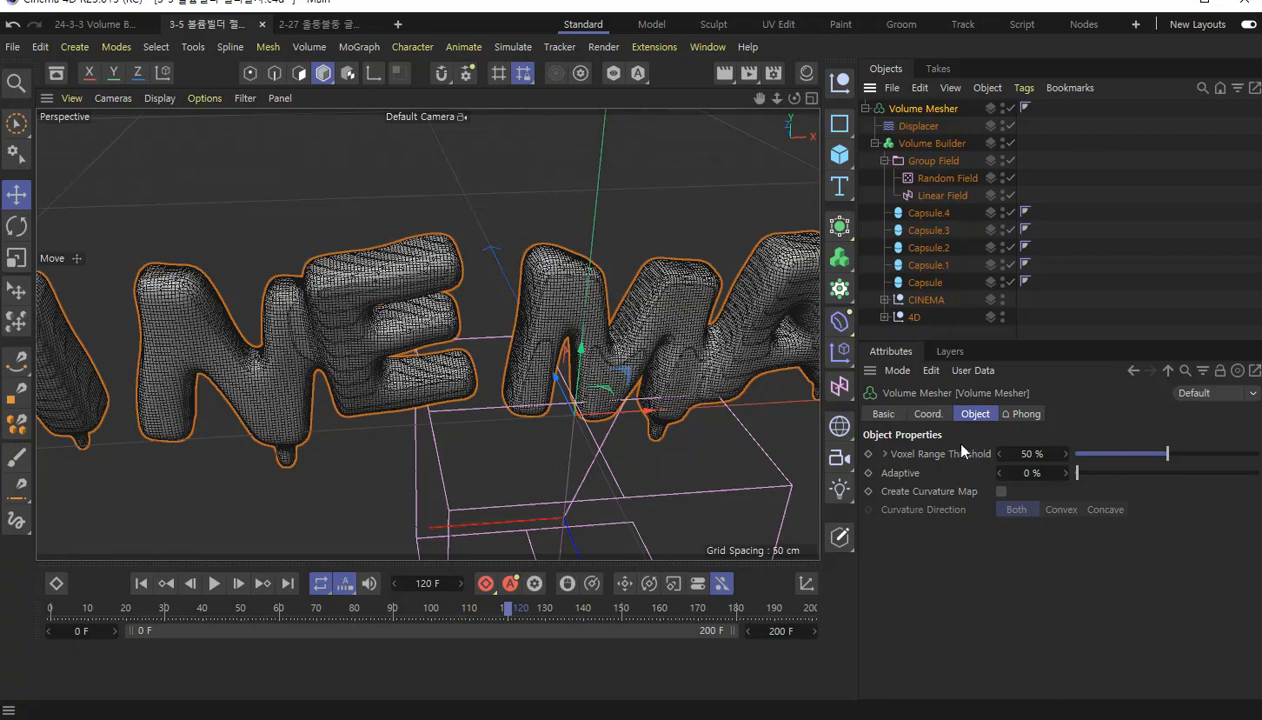
pyautogui.click(915, 475)
pyautogui.click(1106, 473)
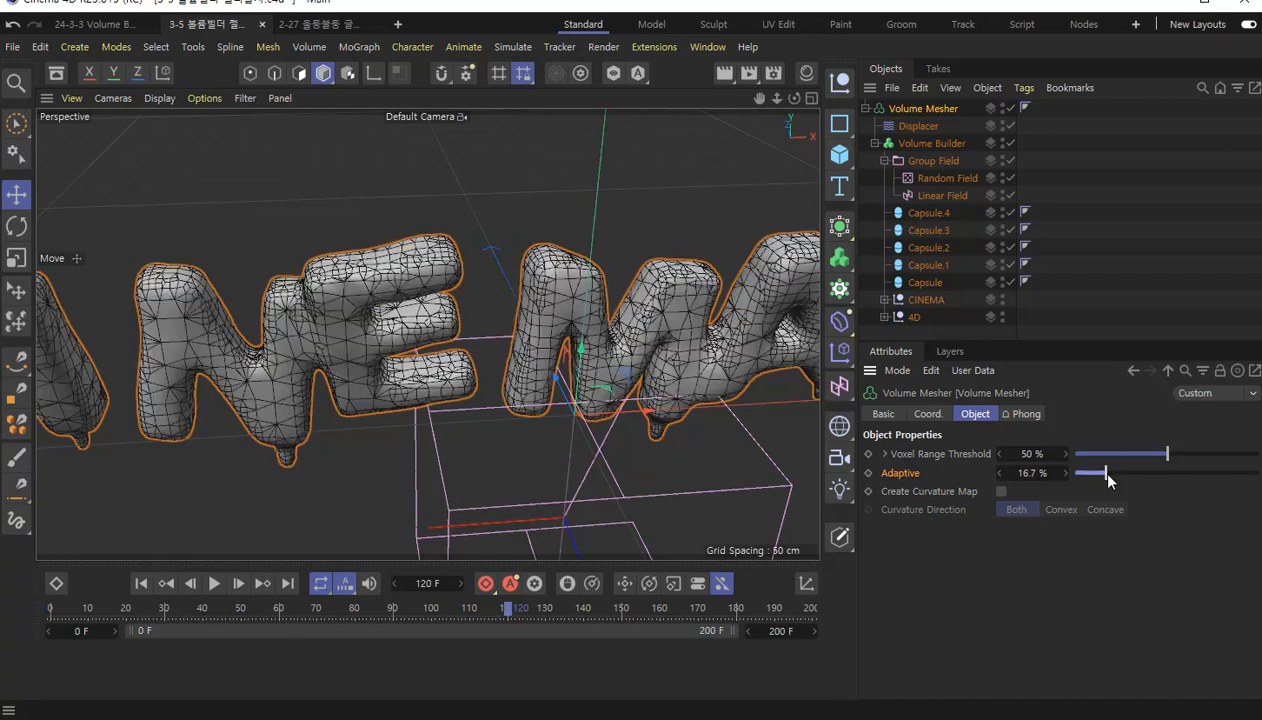
pyautogui.click(1040, 473)
pyautogui.write('15')
pyautogui.press('Return')
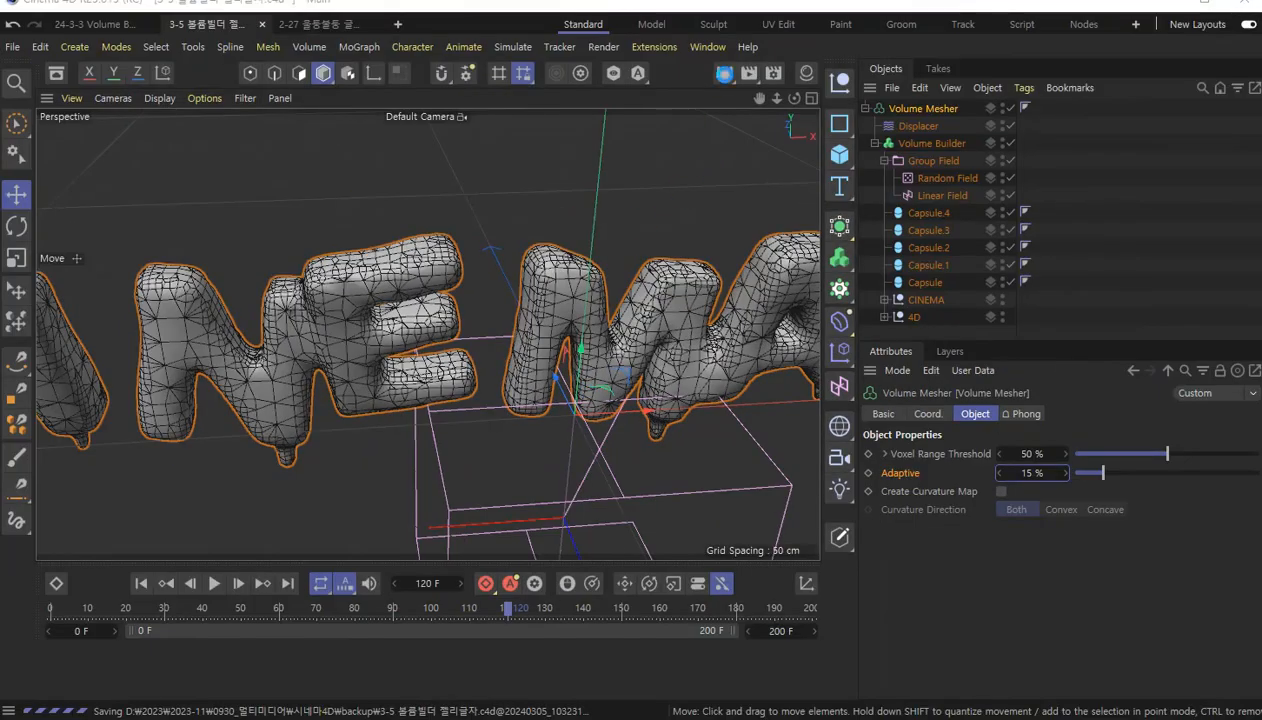
# Render the current view and play the animation from the first frame to check the simplified mesh.
pyautogui.click(724, 74)
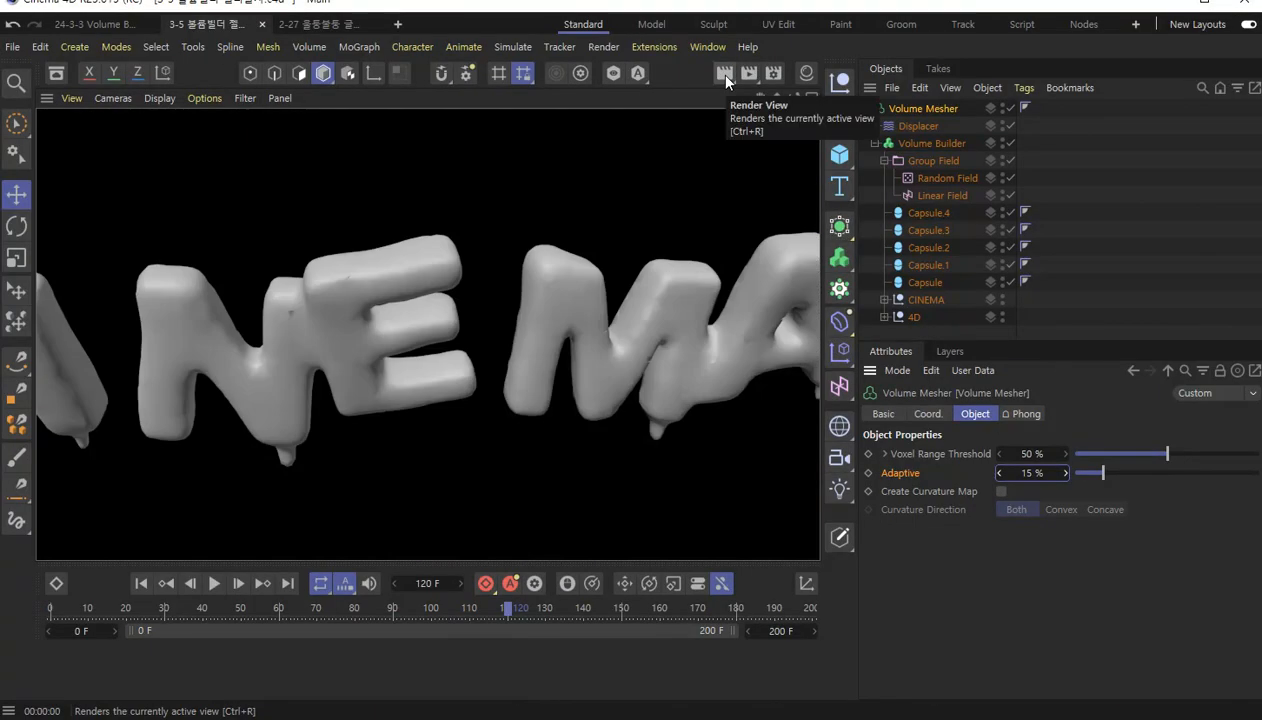
pyautogui.click(142, 583)
pyautogui.press('F8')
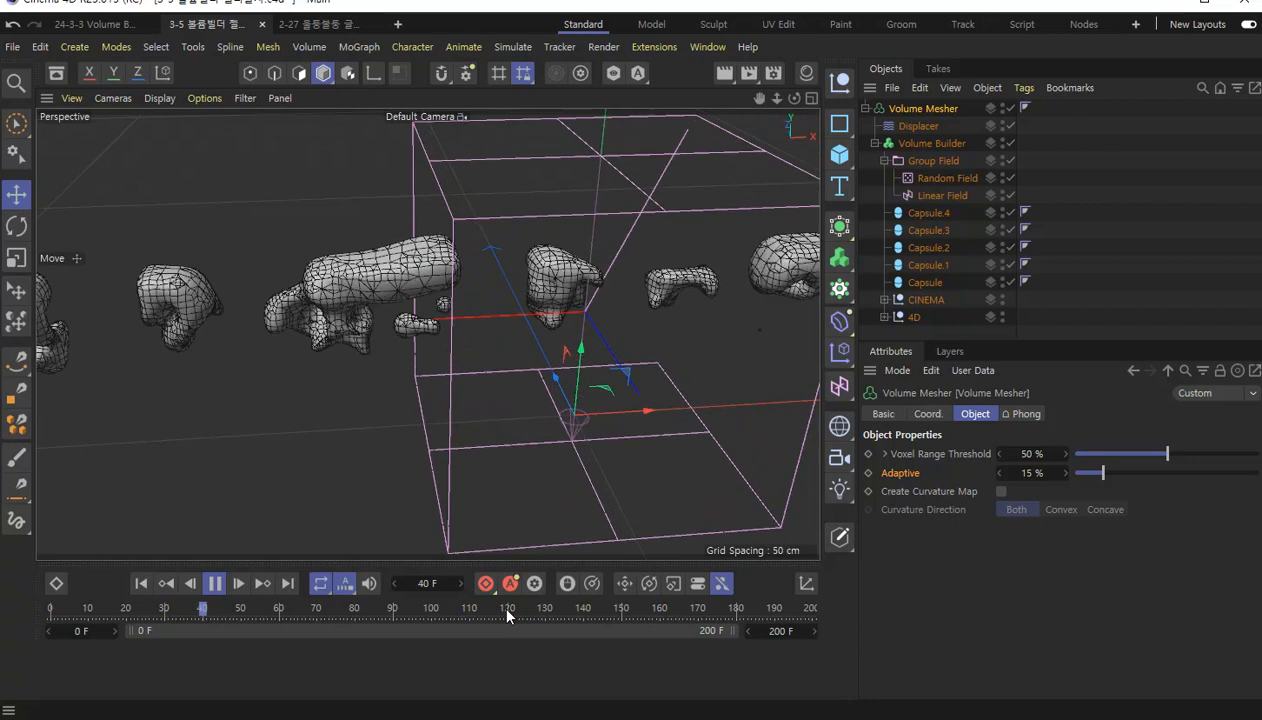
pyautogui.click(507, 614)
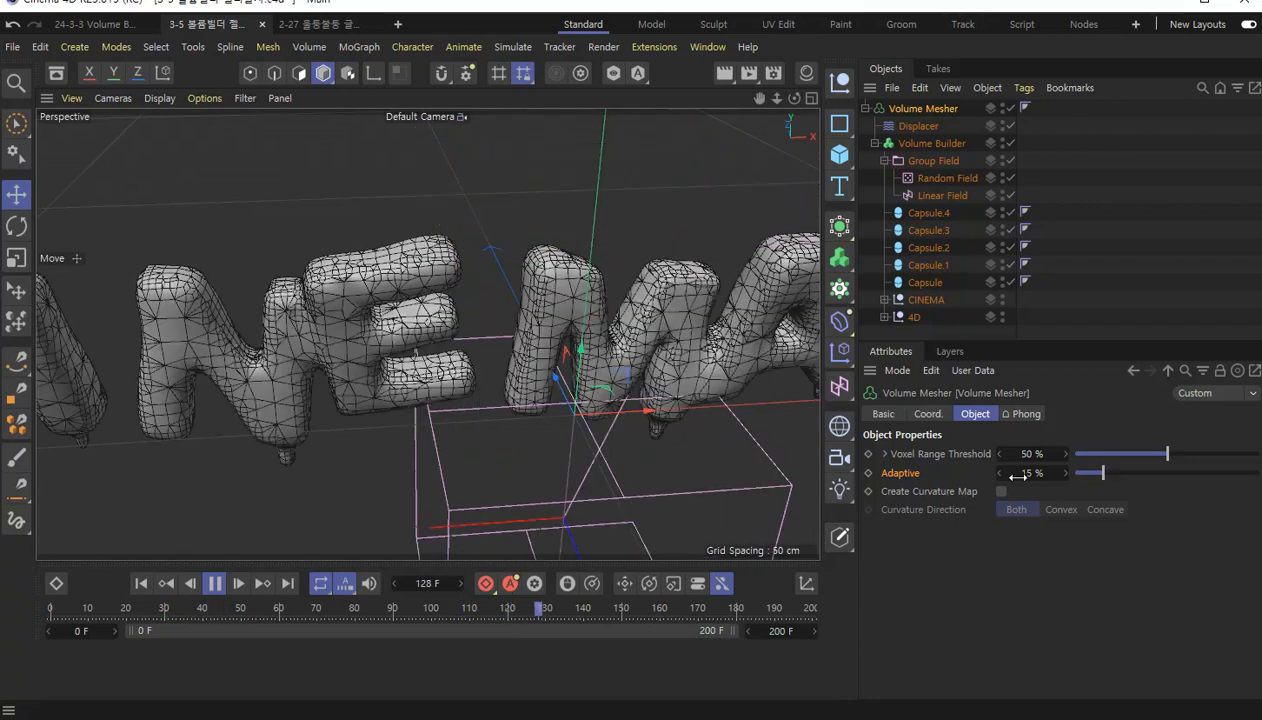
# Raise the Volume Mesher's Adaptive value to 65 % and stop the playback.
pyautogui.click(1131, 474)
pyautogui.moveTo(1132, 479); pyautogui.dragTo(1200, 480)
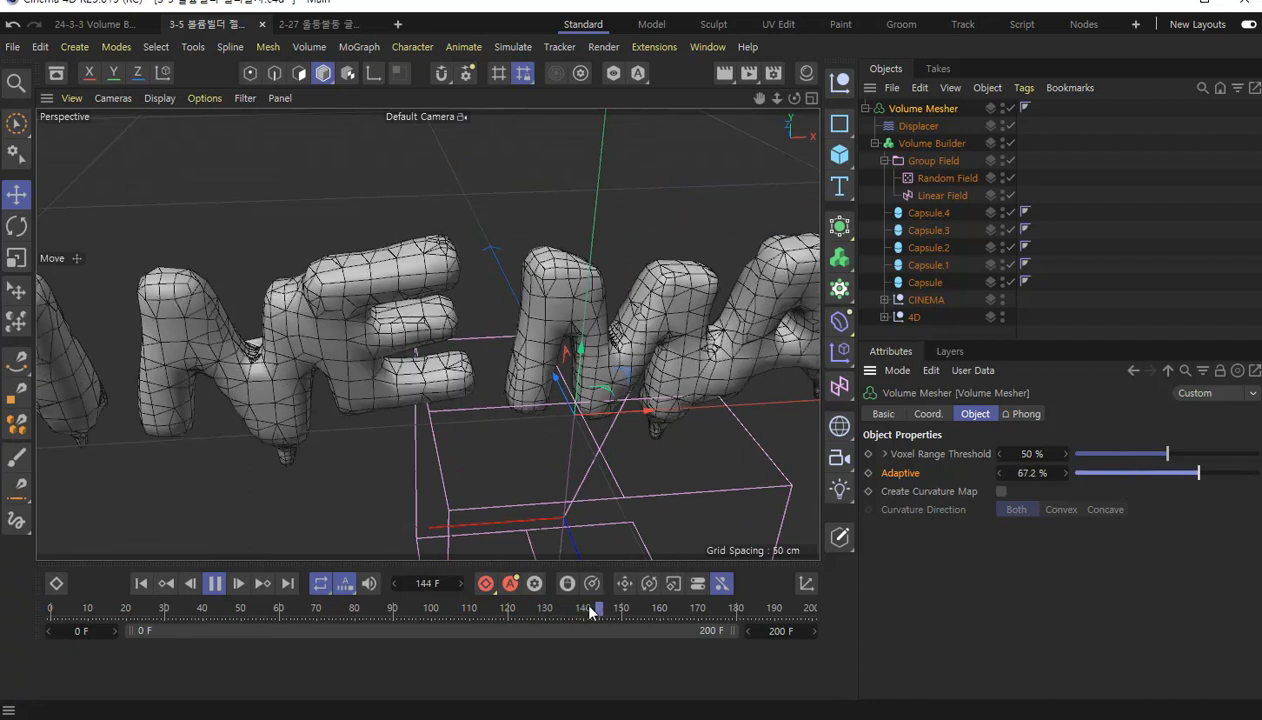
pyautogui.click(215, 587)
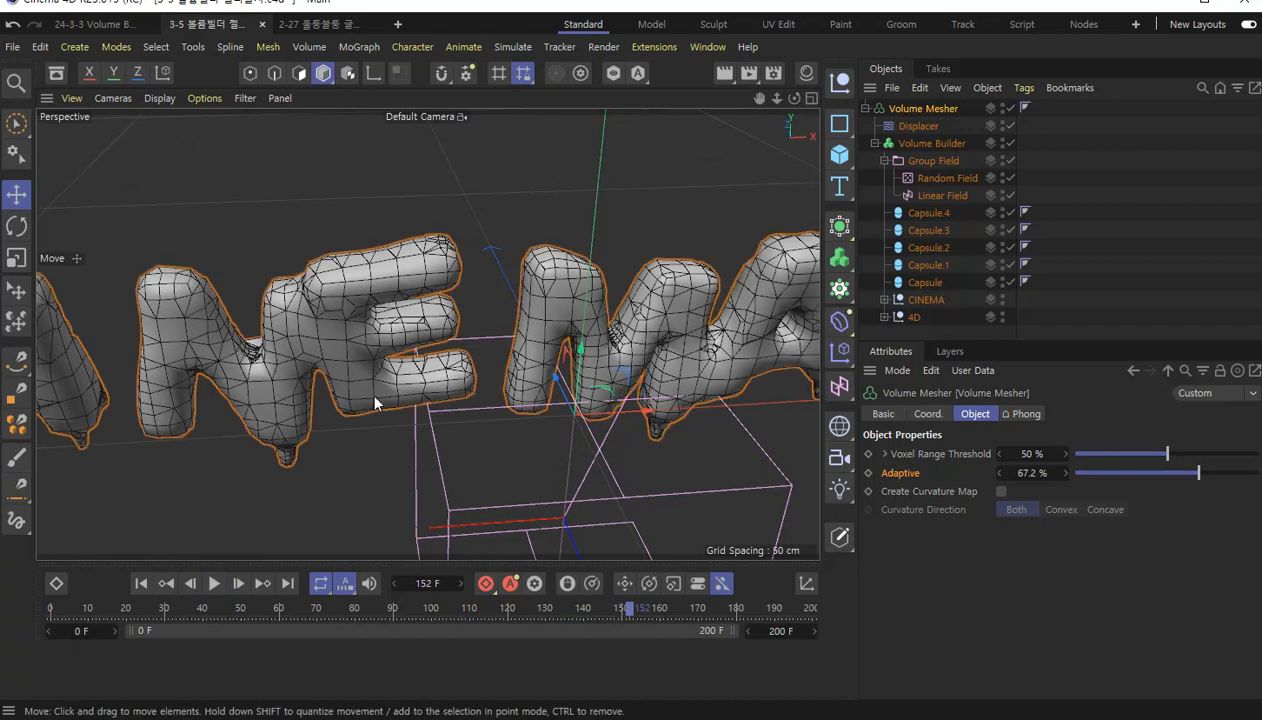
pyautogui.click(1033, 476)
pyautogui.write('65')
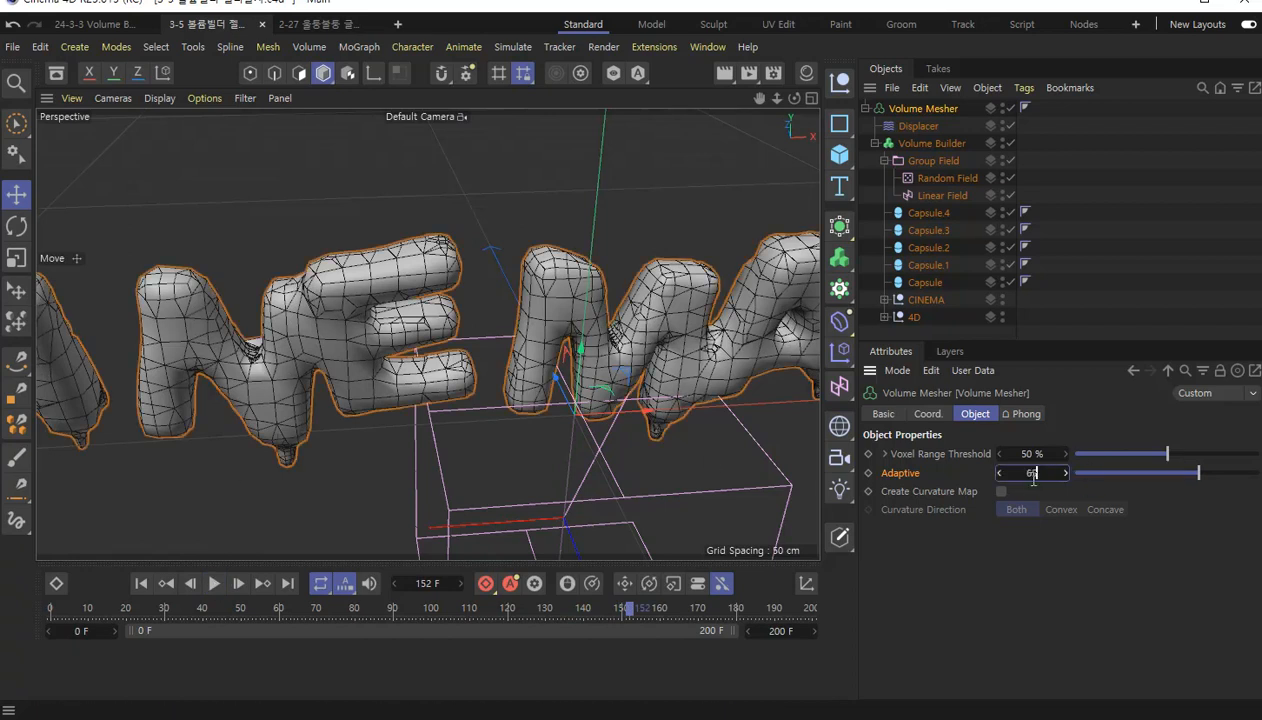
pyautogui.press('Return')
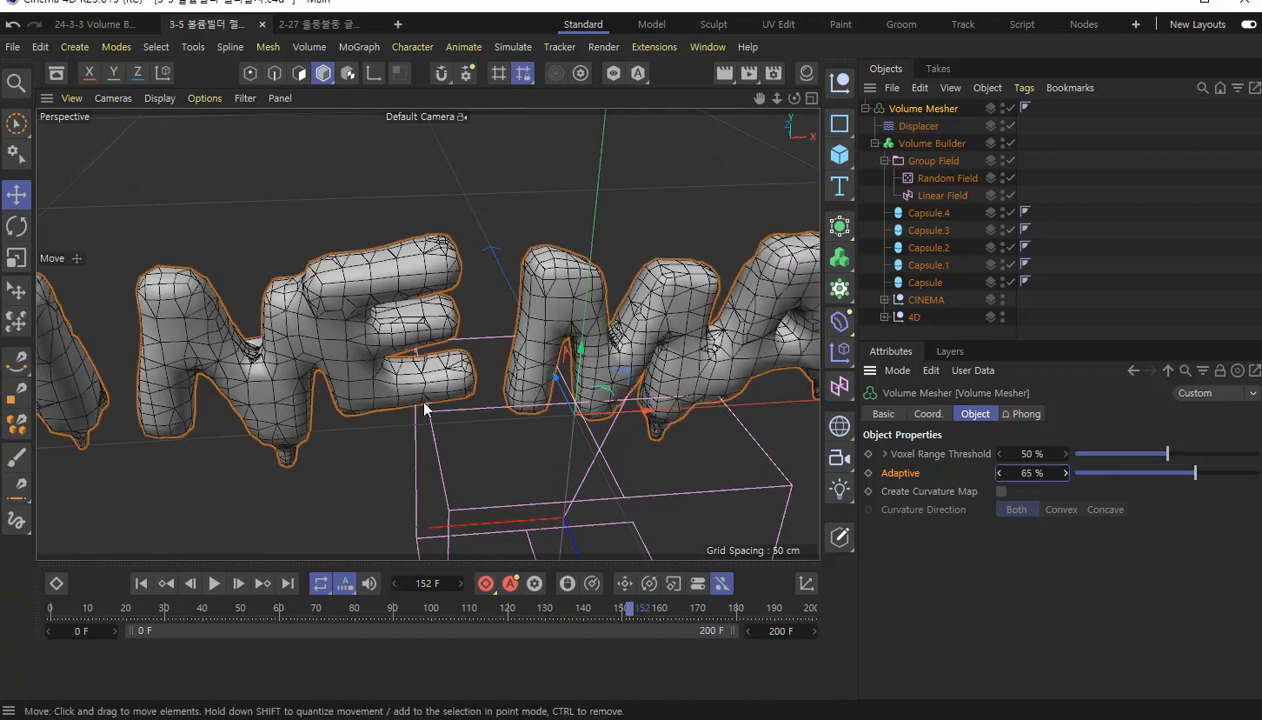
# Set the Volume Mesher's Adaptive value to 0 %.
pyautogui.scroll(-5, 503, 381)
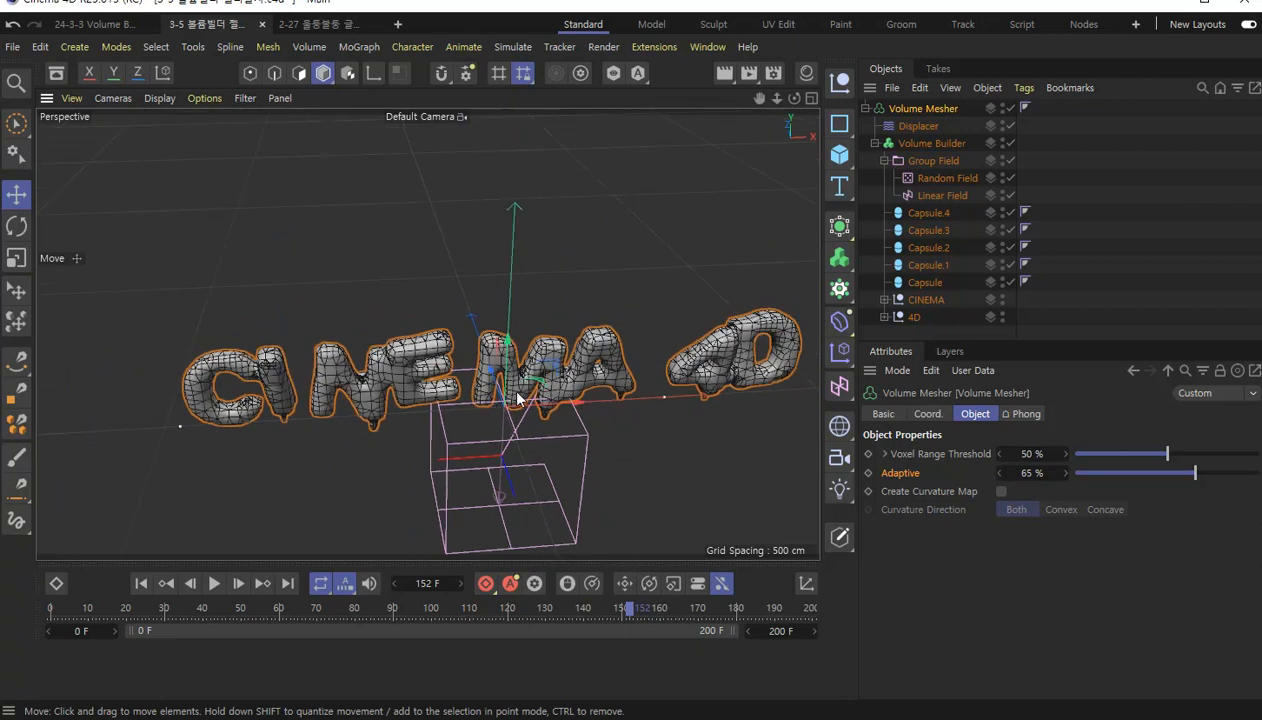
pyautogui.scroll(3, 518, 398)
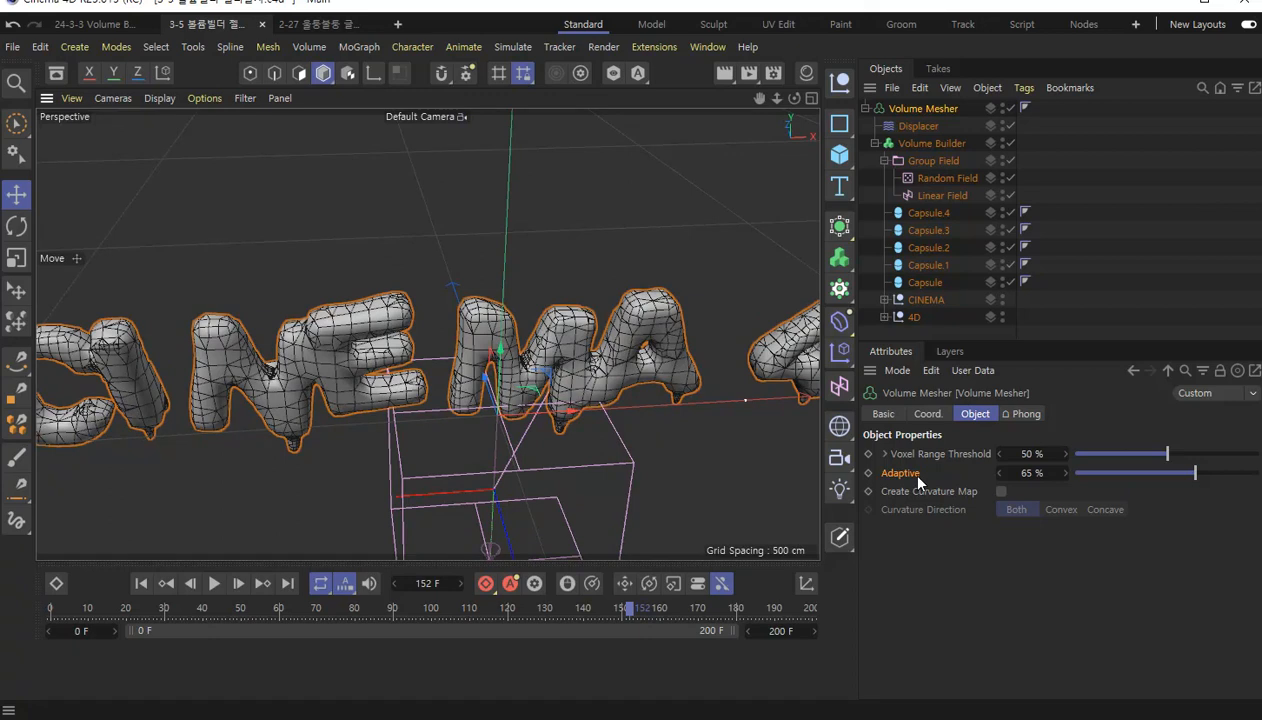
pyautogui.moveTo(781, 560); pyautogui.dragTo(790, 575)
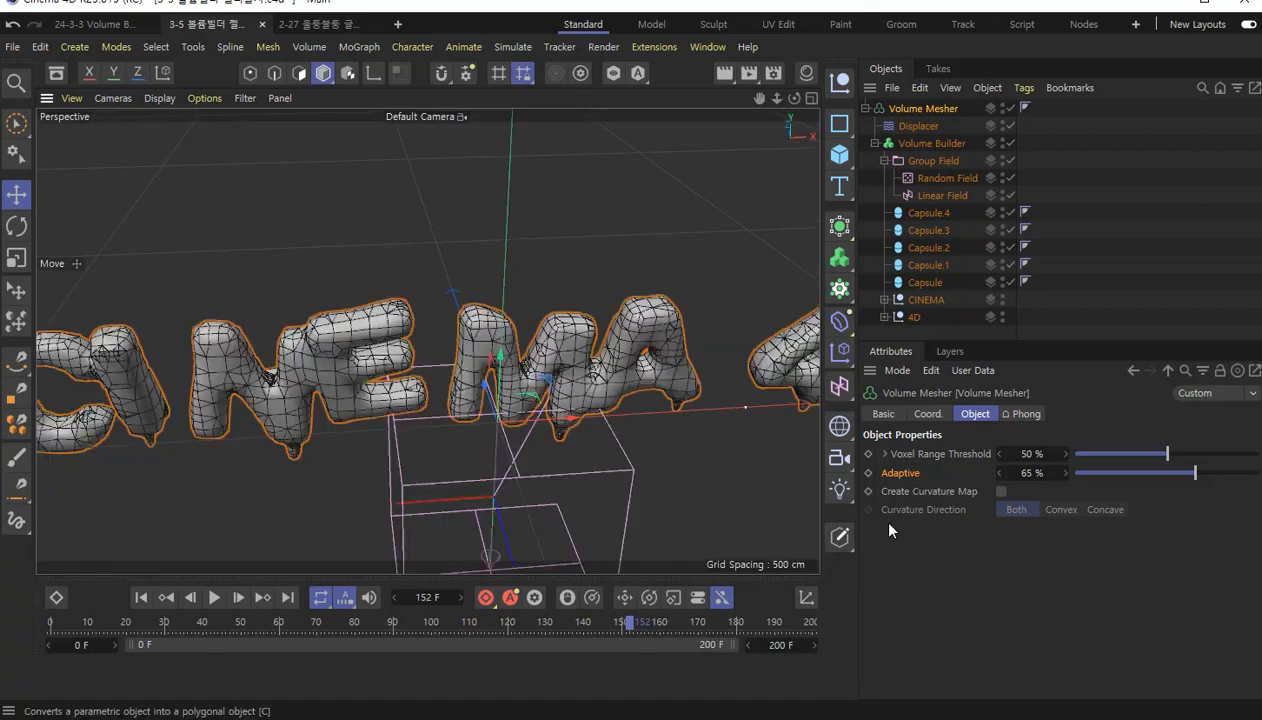
pyautogui.click(1043, 473)
pyautogui.write('0')
pyautogui.press('Return')
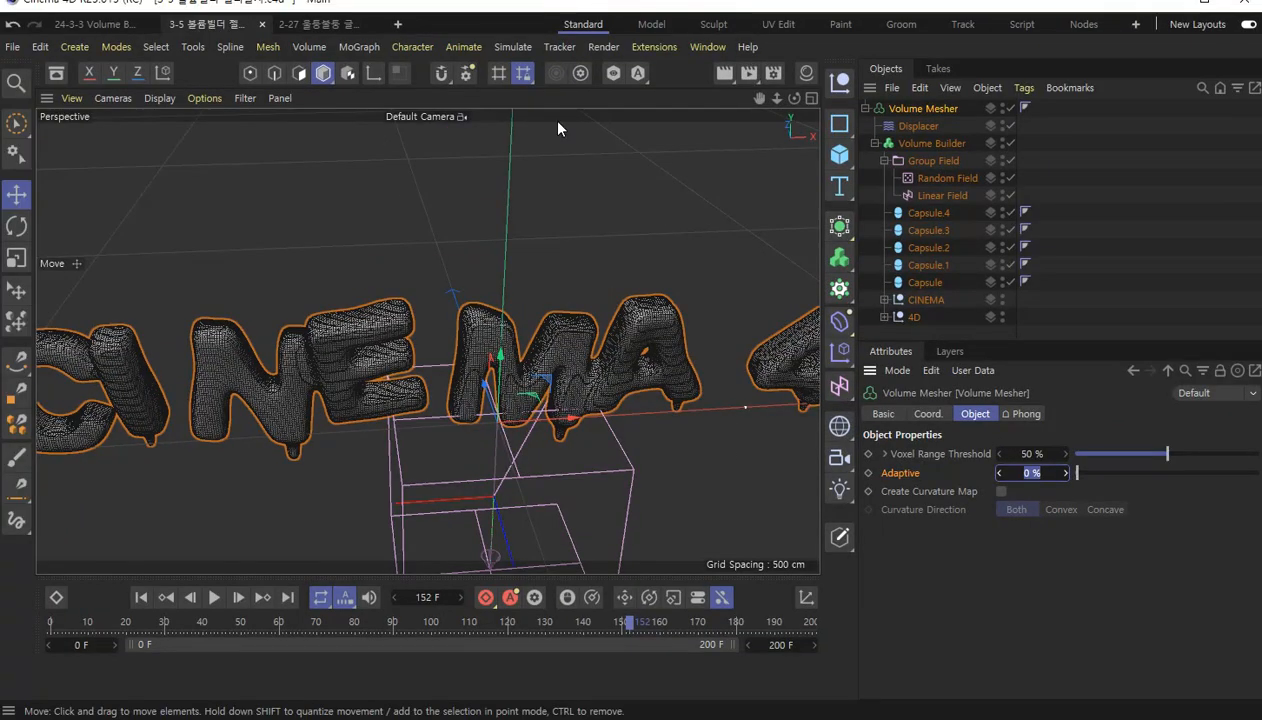
# Return the viewport to plain Gouraud Shading and frame the whole CINEMA 4D text from the front.
pyautogui.click(159, 98)
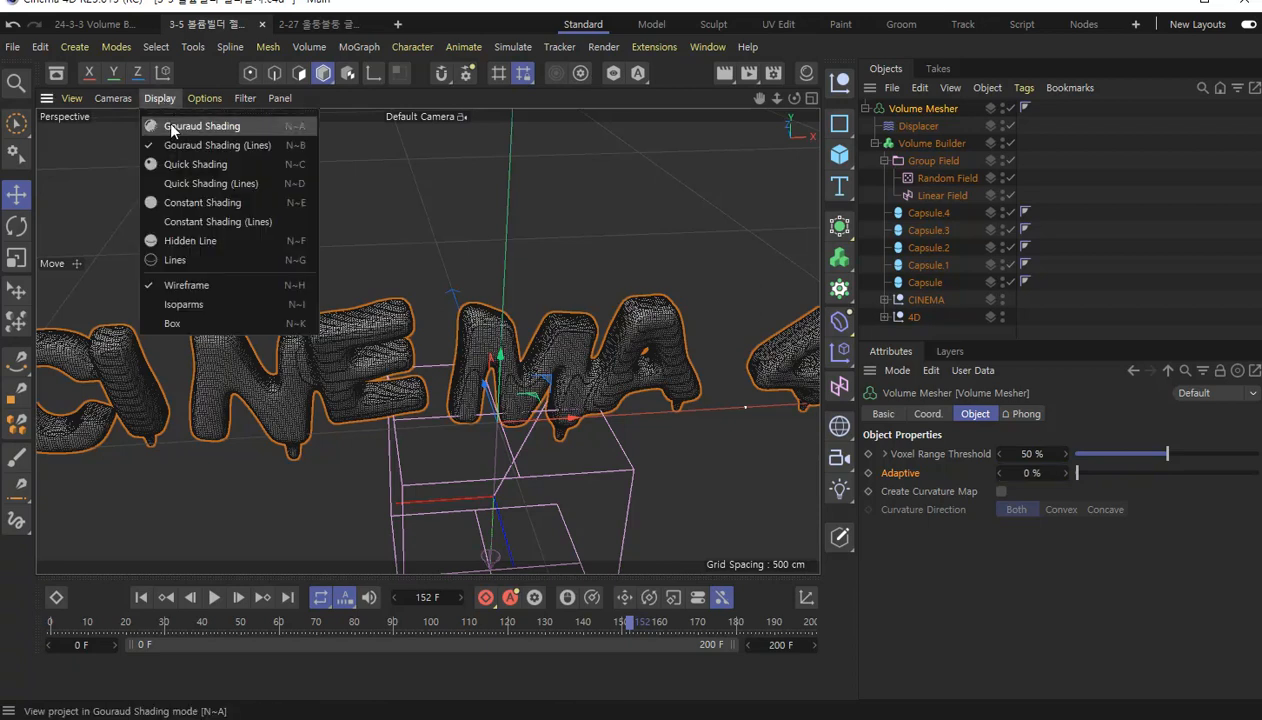
pyautogui.click(172, 128)
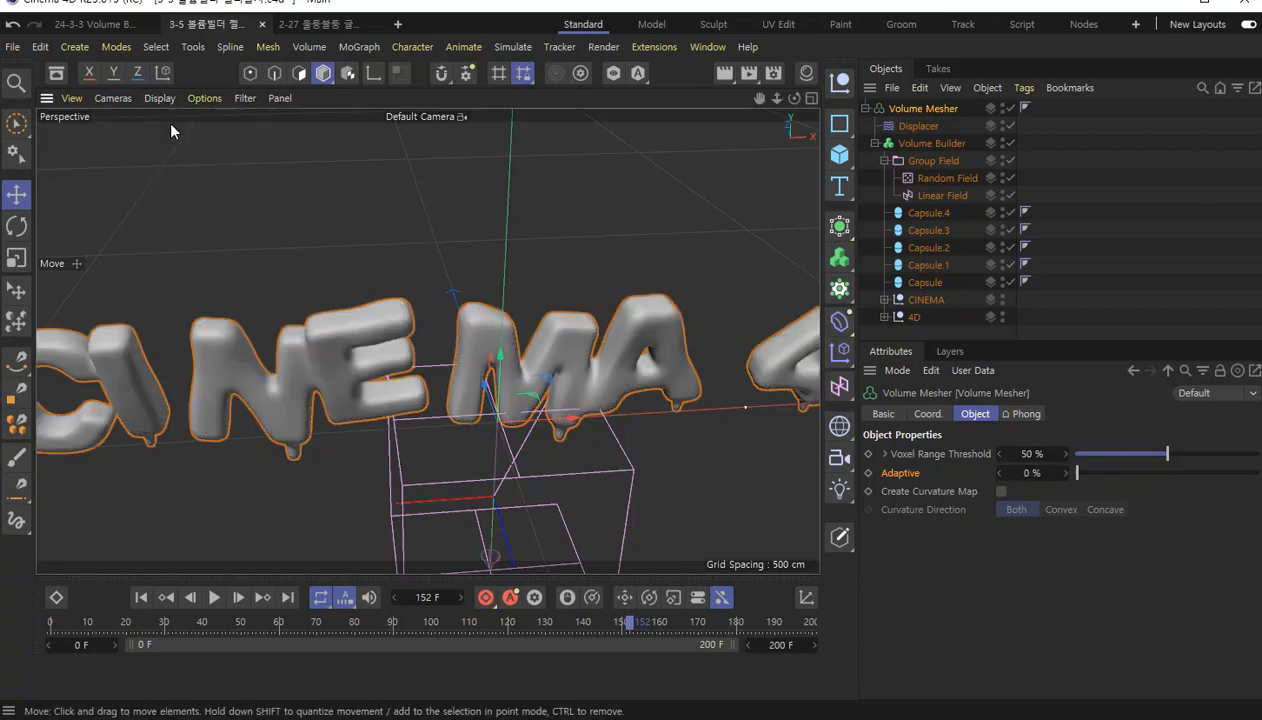
pyautogui.scroll(-5, 580, 440)
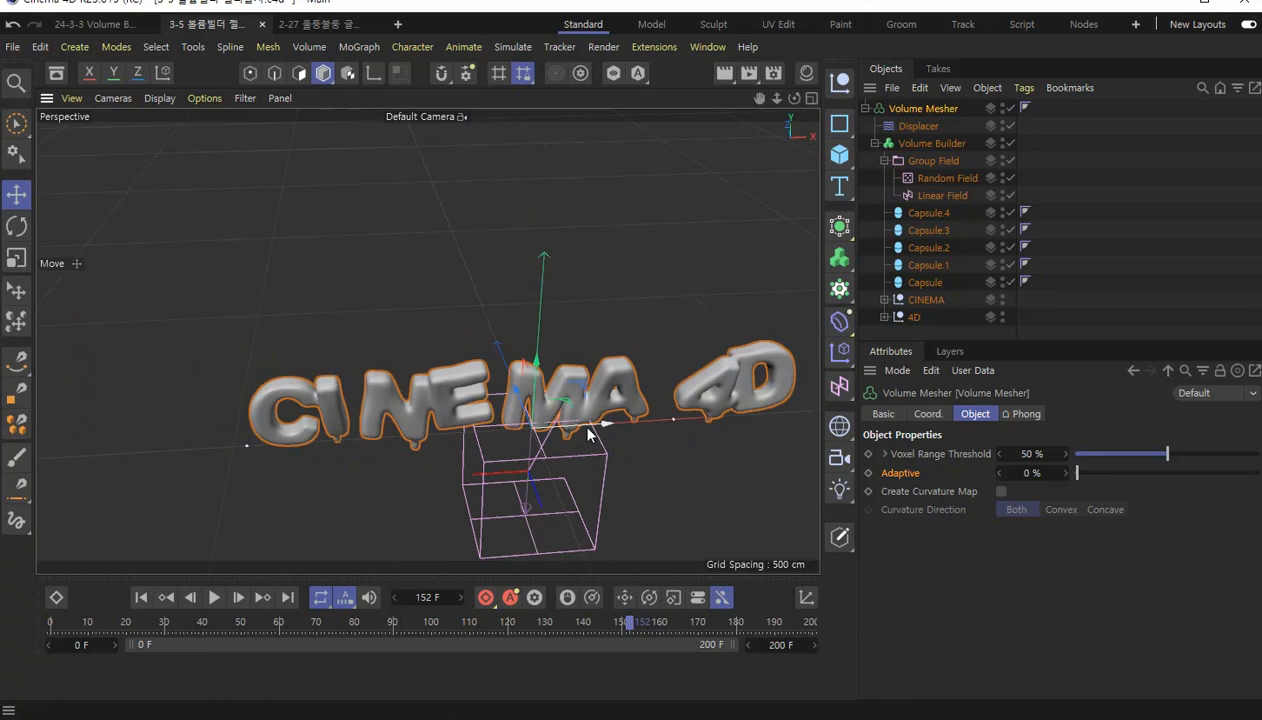
pyautogui.scroll(8, 552, 400)
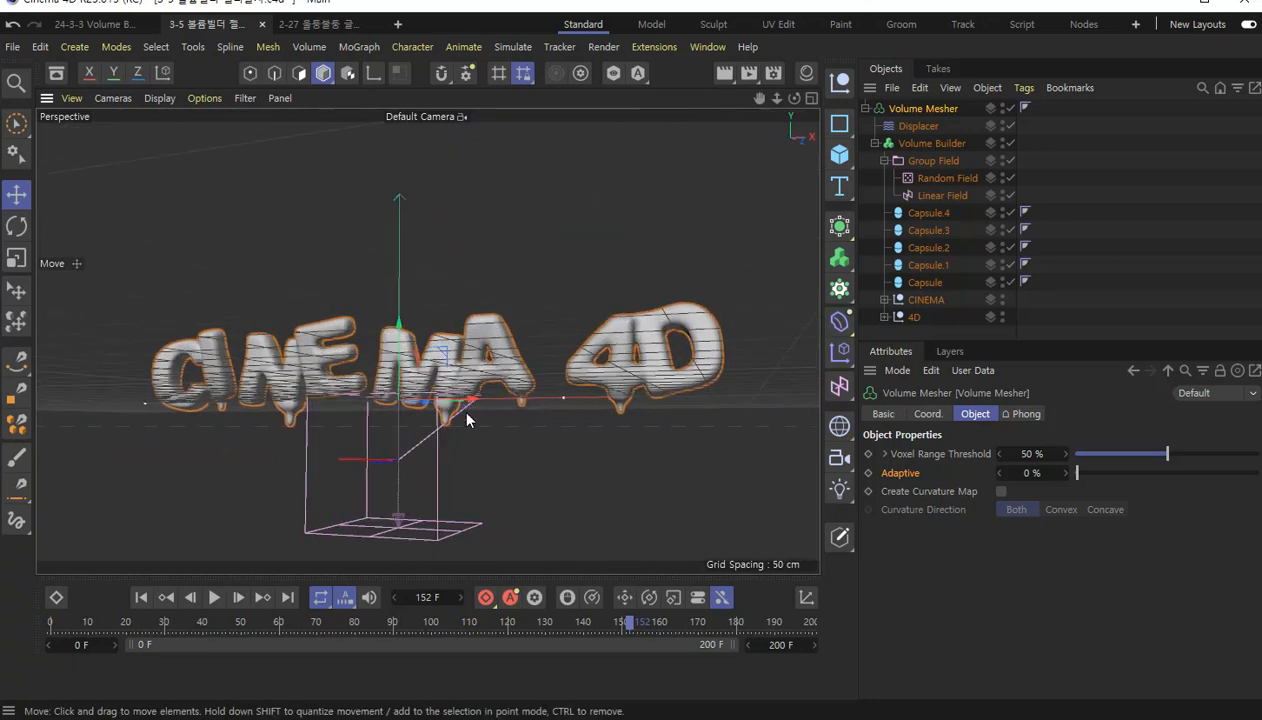
pyautogui.keyDown('alt'); pyautogui.moveTo(467, 413); pyautogui.dragTo(487, 447); pyautogui.keyUp('alt')
pyautogui.keyDown('alt'); pyautogui.moveTo(401, 437); pyautogui.dragTo(403, 413, button='right'); pyautogui.keyUp('alt')
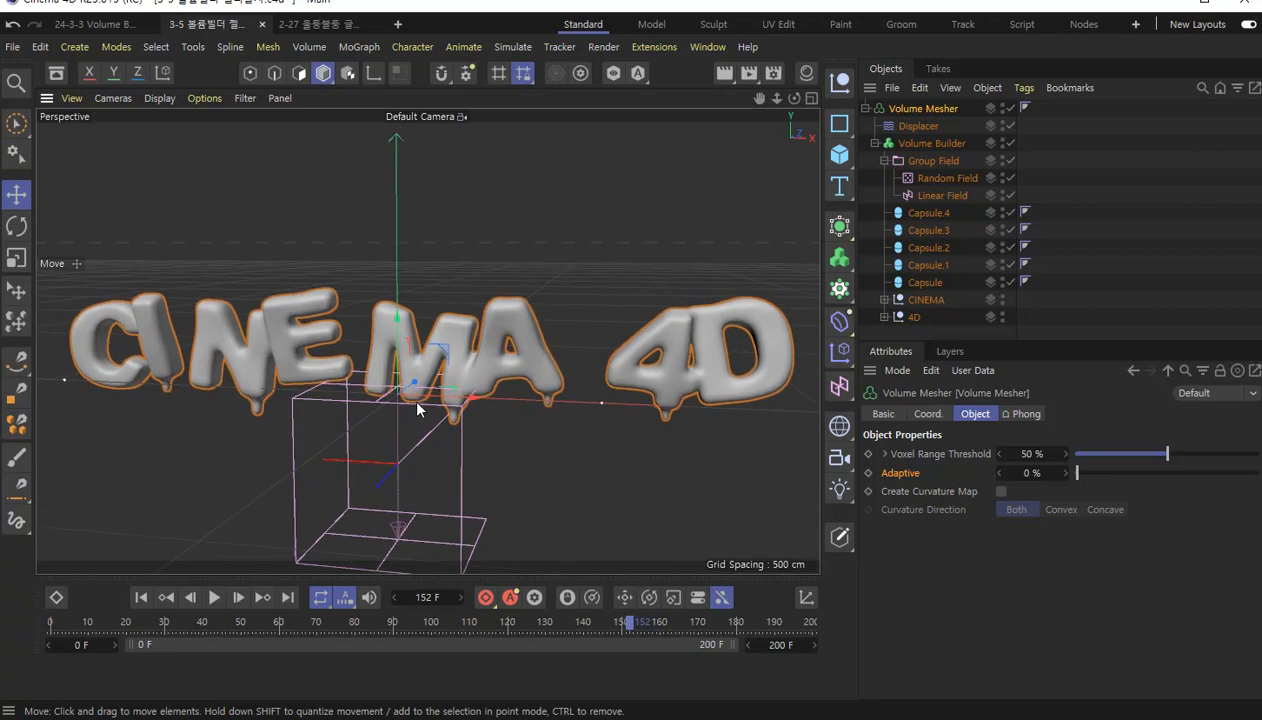
pyautogui.keyDown('alt'); pyautogui.moveTo(418, 408); pyautogui.dragTo(418, 391, button='middle'); pyautogui.keyUp('alt')
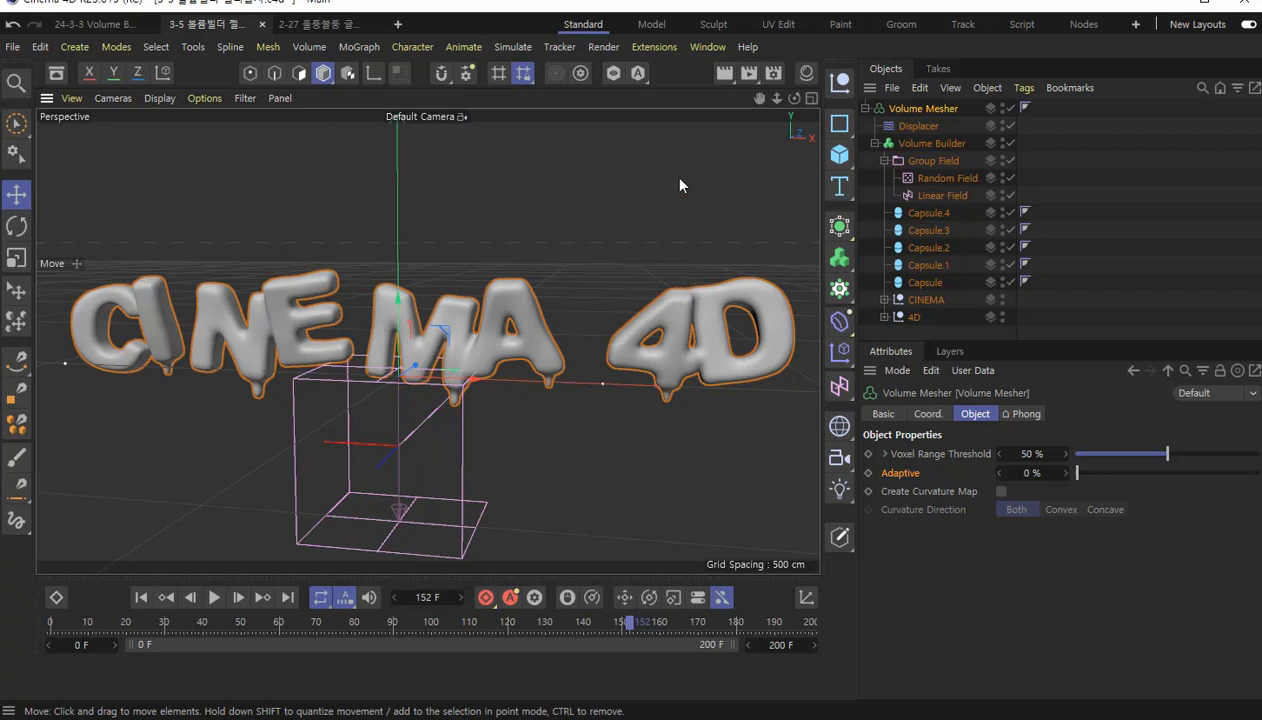
# Switch to the 2-27 울퉁불퉁 글자.c4d project and play its animation from the first frame.
pyautogui.click(325, 26)
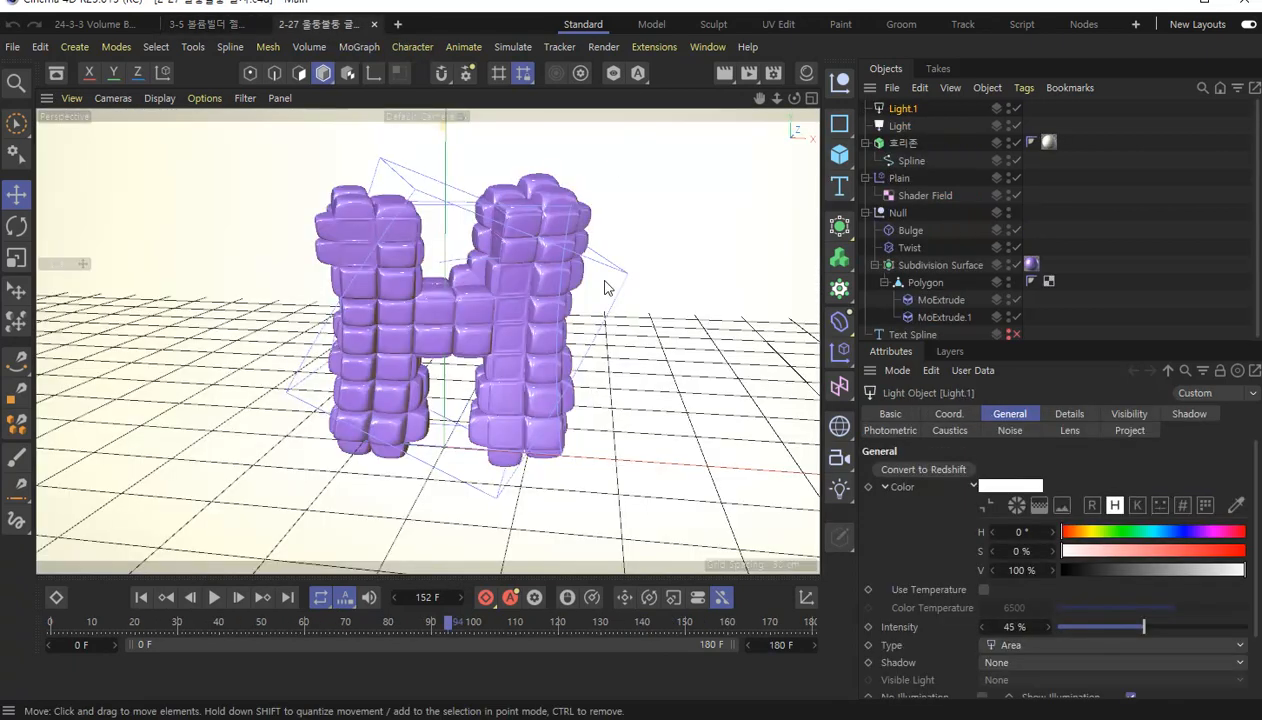
pyautogui.click(140, 597)
pyautogui.click(211, 598)
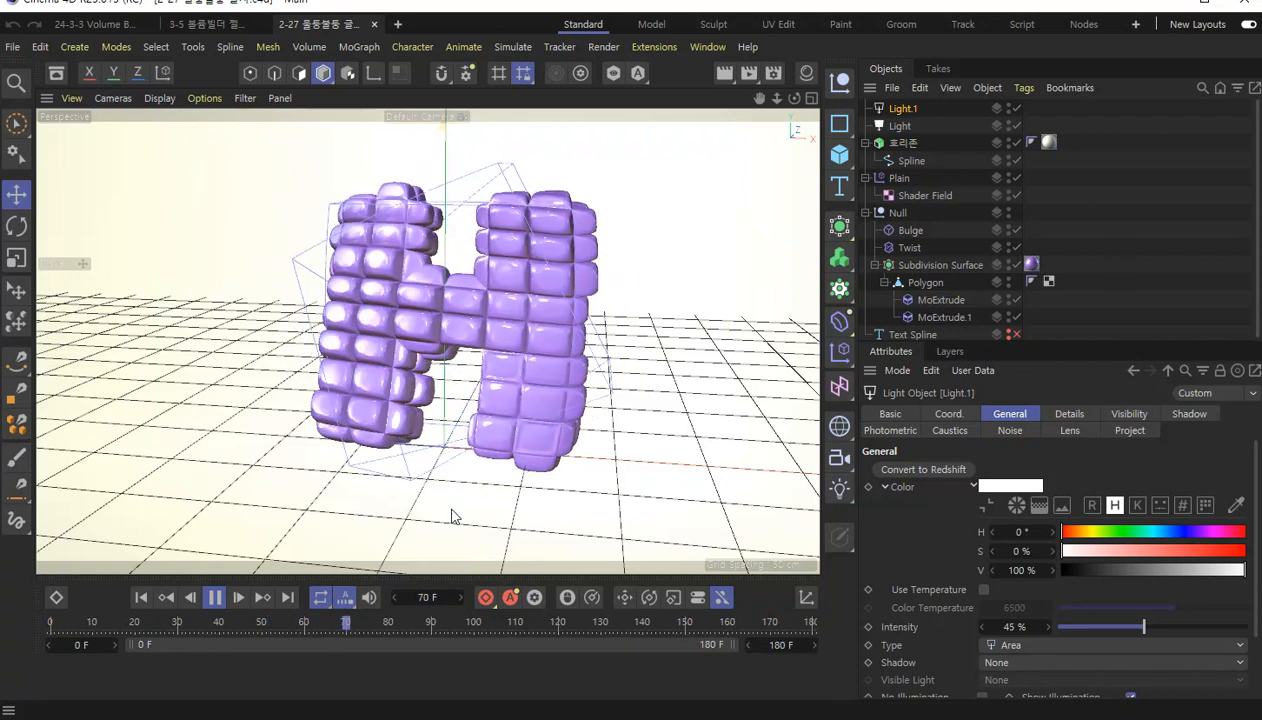
pyautogui.click(214, 597)
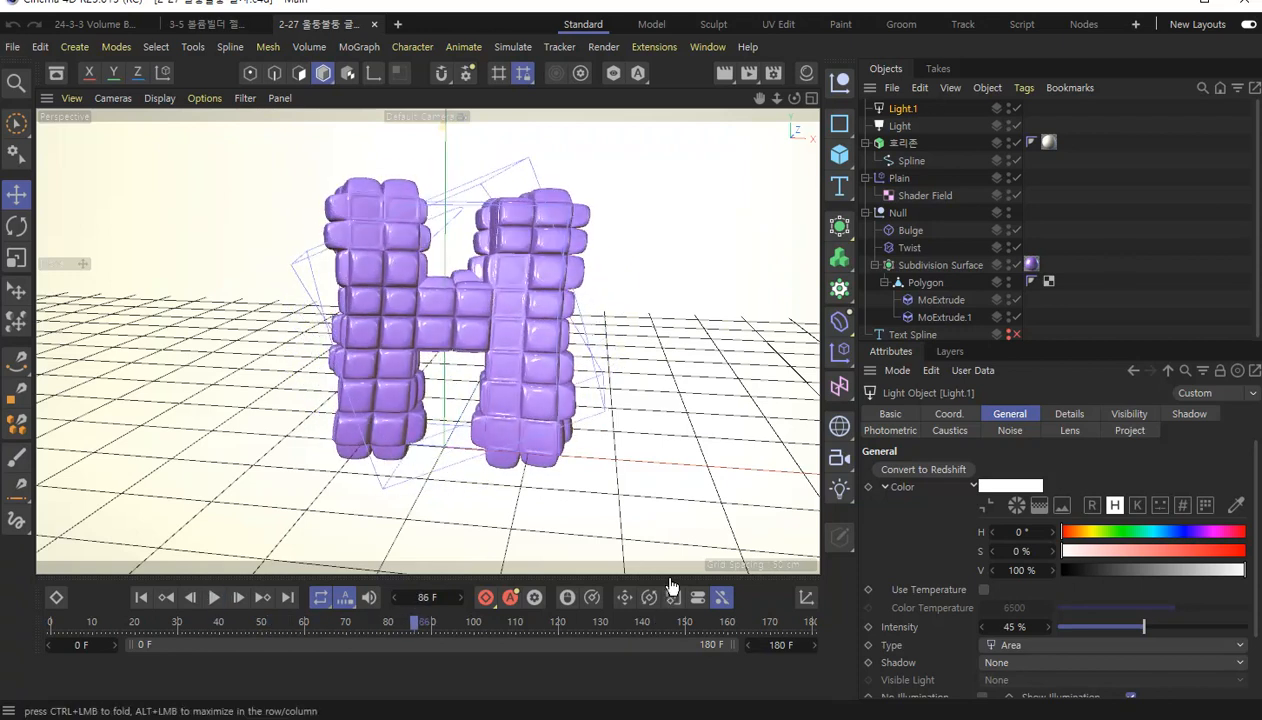
# Inspect the curved 호리존 backdrop by selecting its Extrude and Spline, and return to the 3-5 볼륨빌더 젤리글자.c4d project.
pyautogui.moveTo(669, 579); pyautogui.dragTo(669, 606)
pyautogui.scroll(-8, 655, 318)
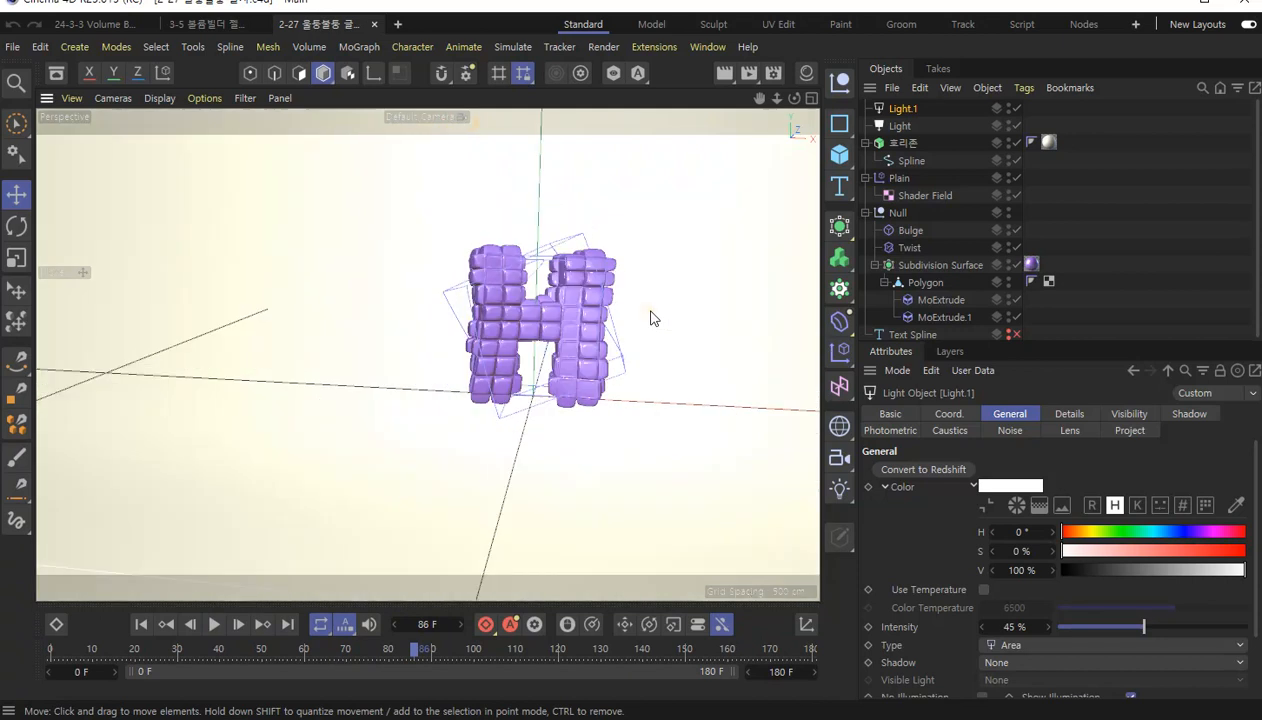
pyautogui.keyDown('alt'); pyautogui.moveTo(651, 314); pyautogui.dragTo(475, 340); pyautogui.keyUp('alt')
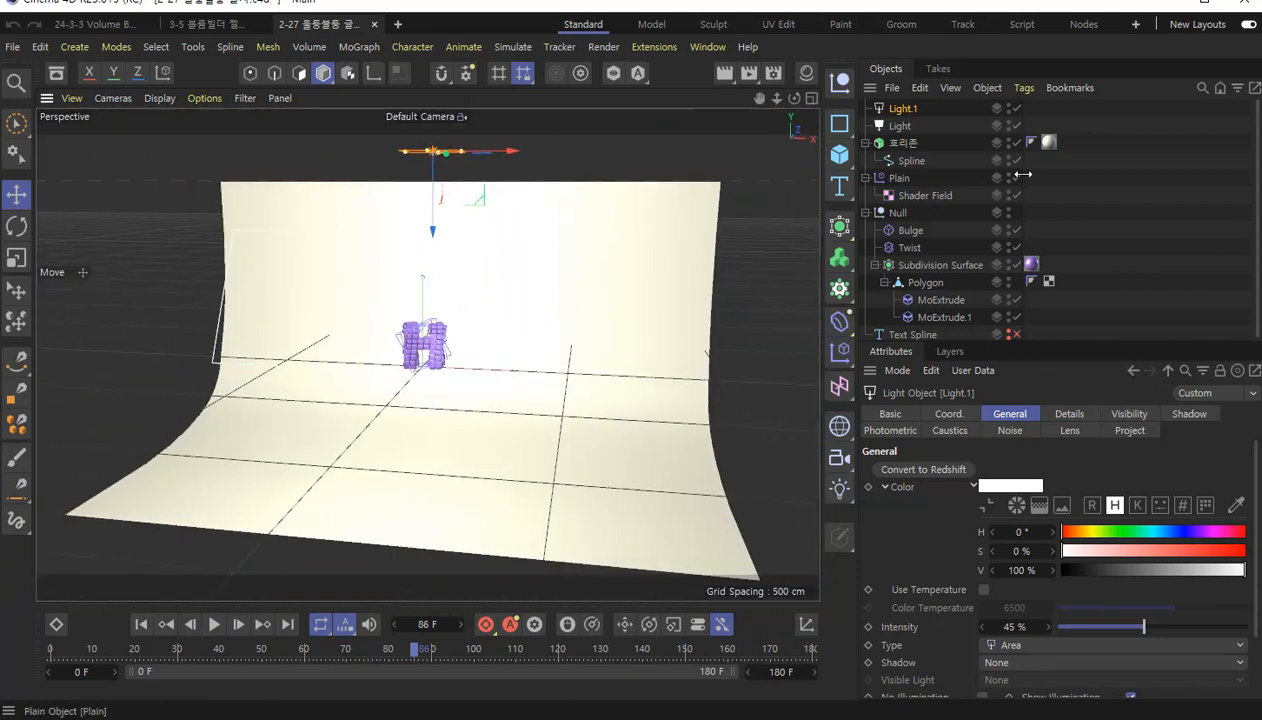
pyautogui.click(905, 145)
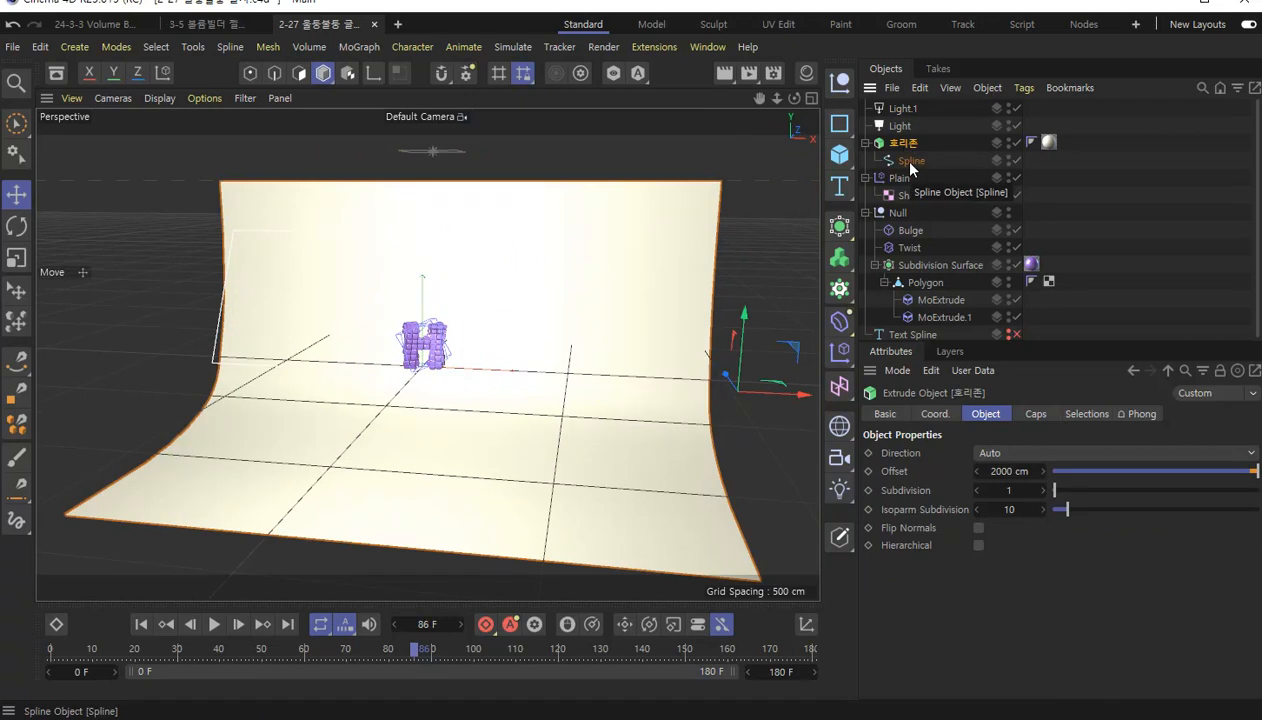
pyautogui.keyDown('ctrl'); pyautogui.click(910, 163); pyautogui.keyUp('ctrl')
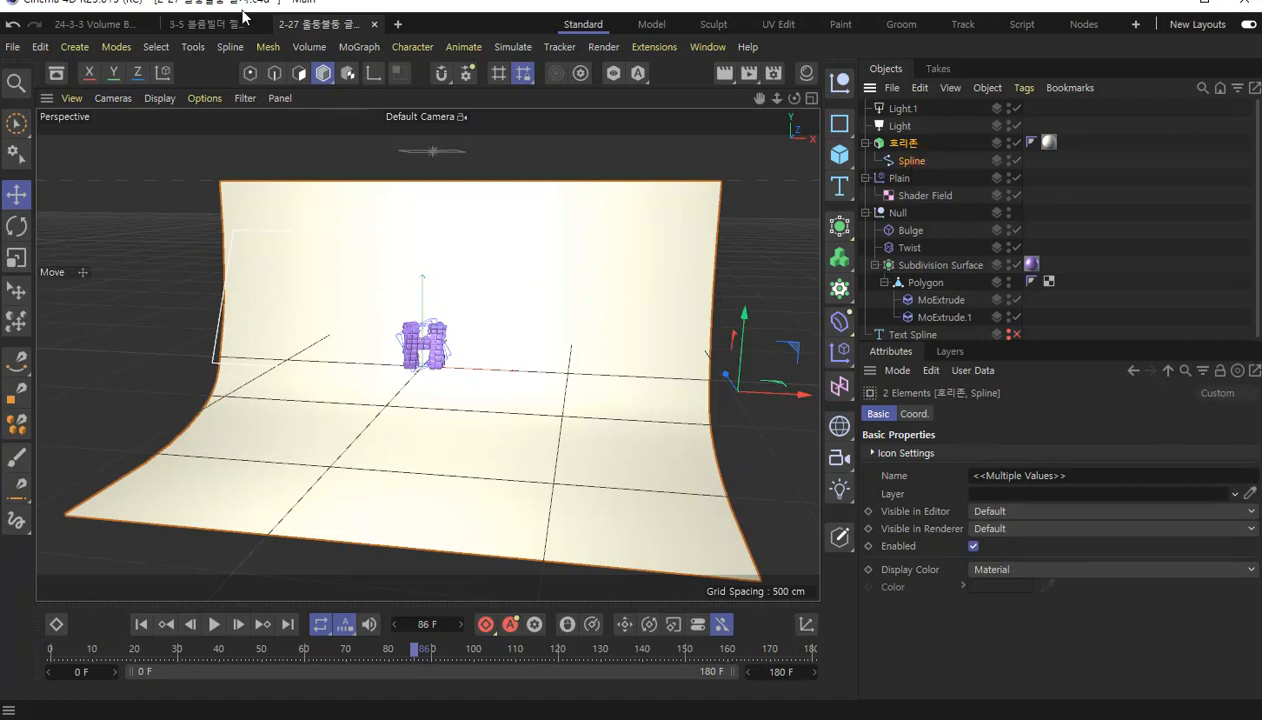
pyautogui.click(211, 26)
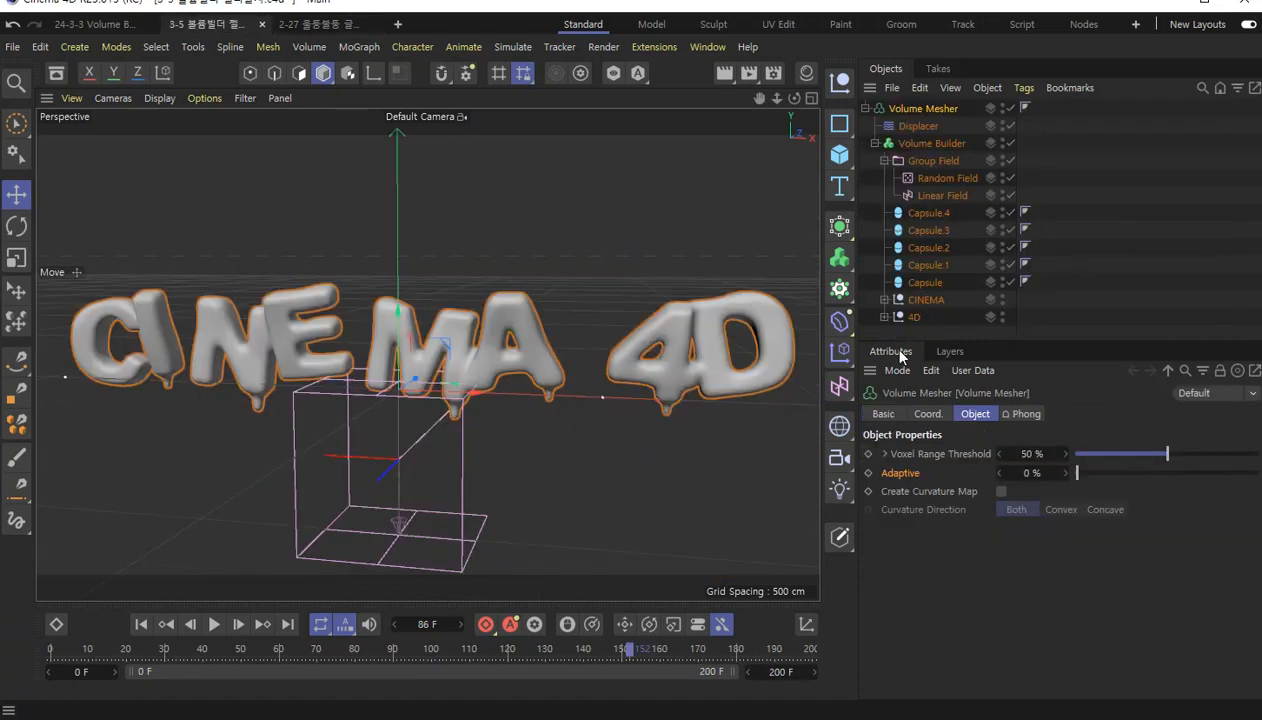
# Paste the copied 호리존 backdrop with its Spline into the jelly text project and view it behind the text.
pyautogui.moveTo(899, 343); pyautogui.dragTo(899, 411)
pyautogui.click(892, 365)
pyautogui.hotkey('ctrl', 'v')
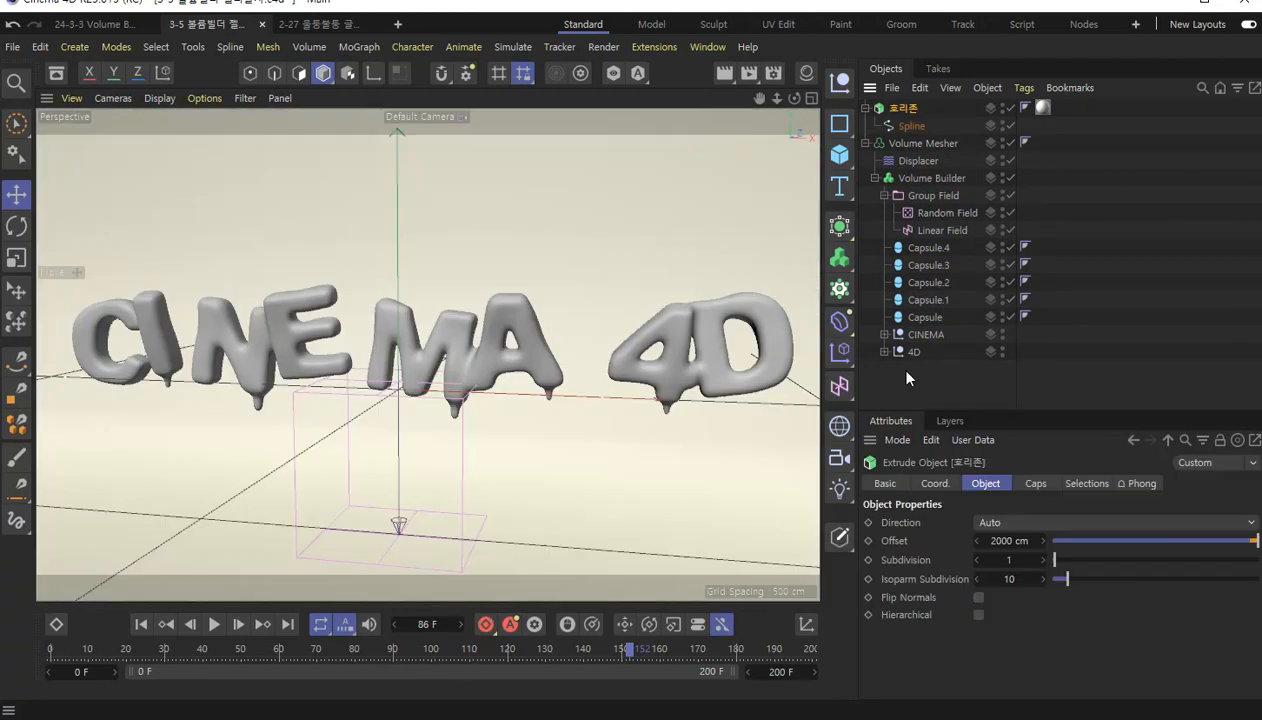
pyautogui.scroll(-5, 469, 411)
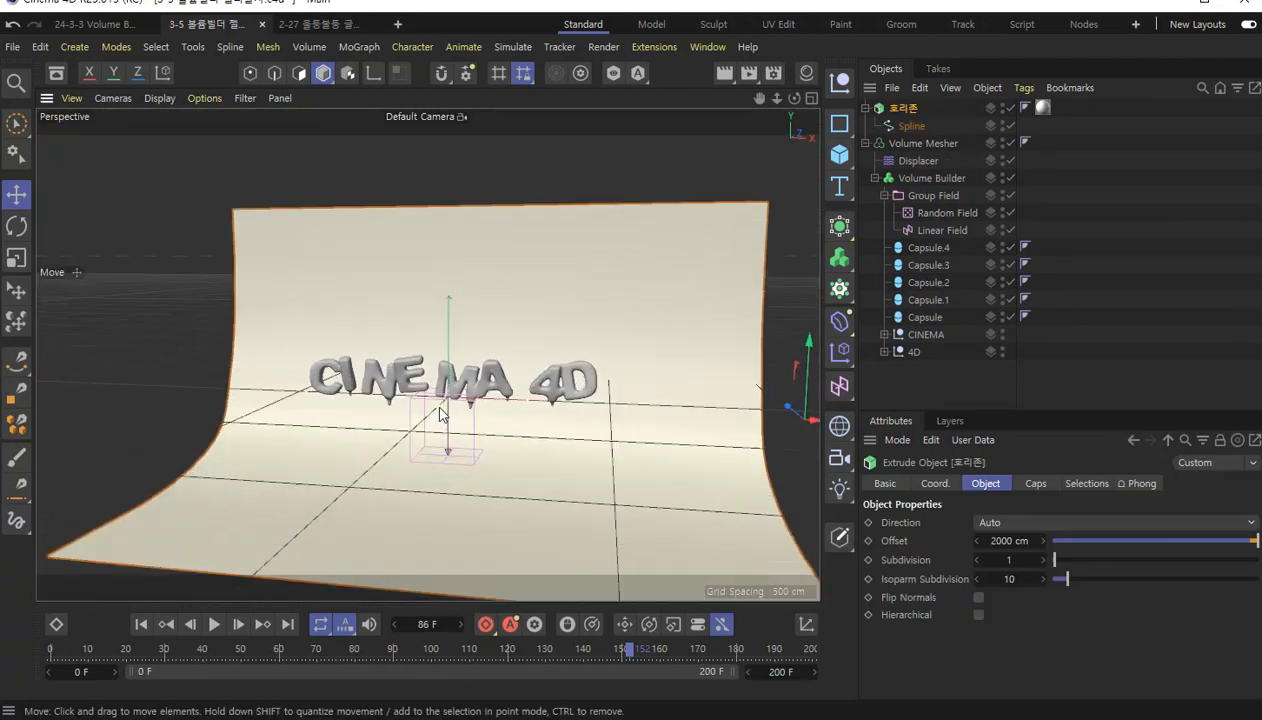
pyautogui.keyDown('alt'); pyautogui.moveTo(442, 435); pyautogui.dragTo(600, 360); pyautogui.keyUp('alt')
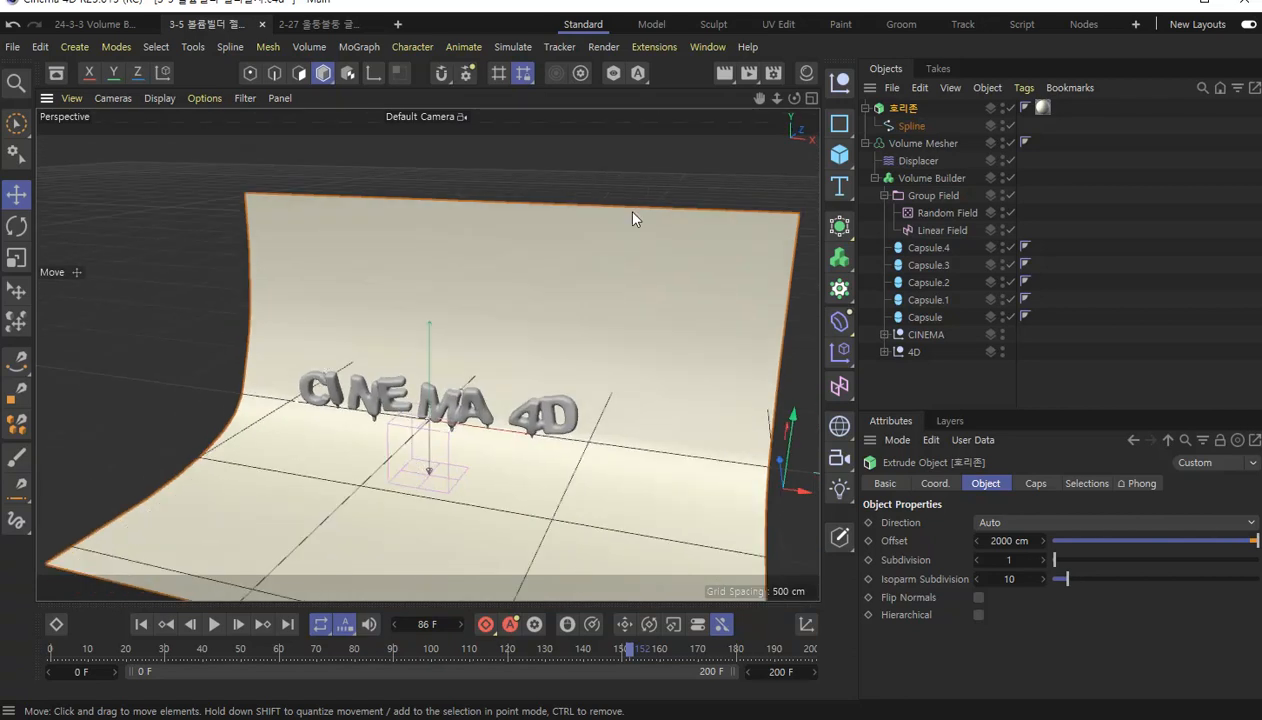
# Copy the Light and Light.1 objects from the 2-27 울퉁불퉁 글자.c4d project into the jelly text project.
pyautogui.click(318, 26)
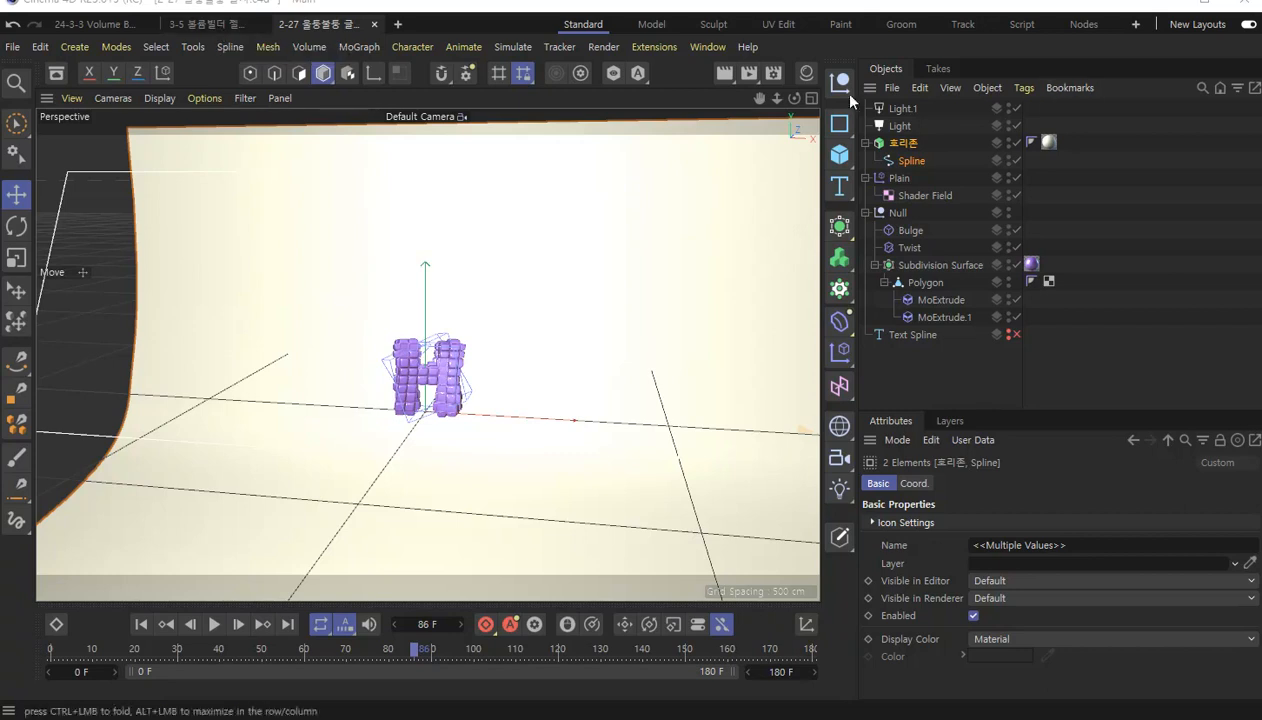
pyautogui.click(900, 109)
pyautogui.keyDown('ctrl'); pyautogui.click(904, 126); pyautogui.keyUp('ctrl')
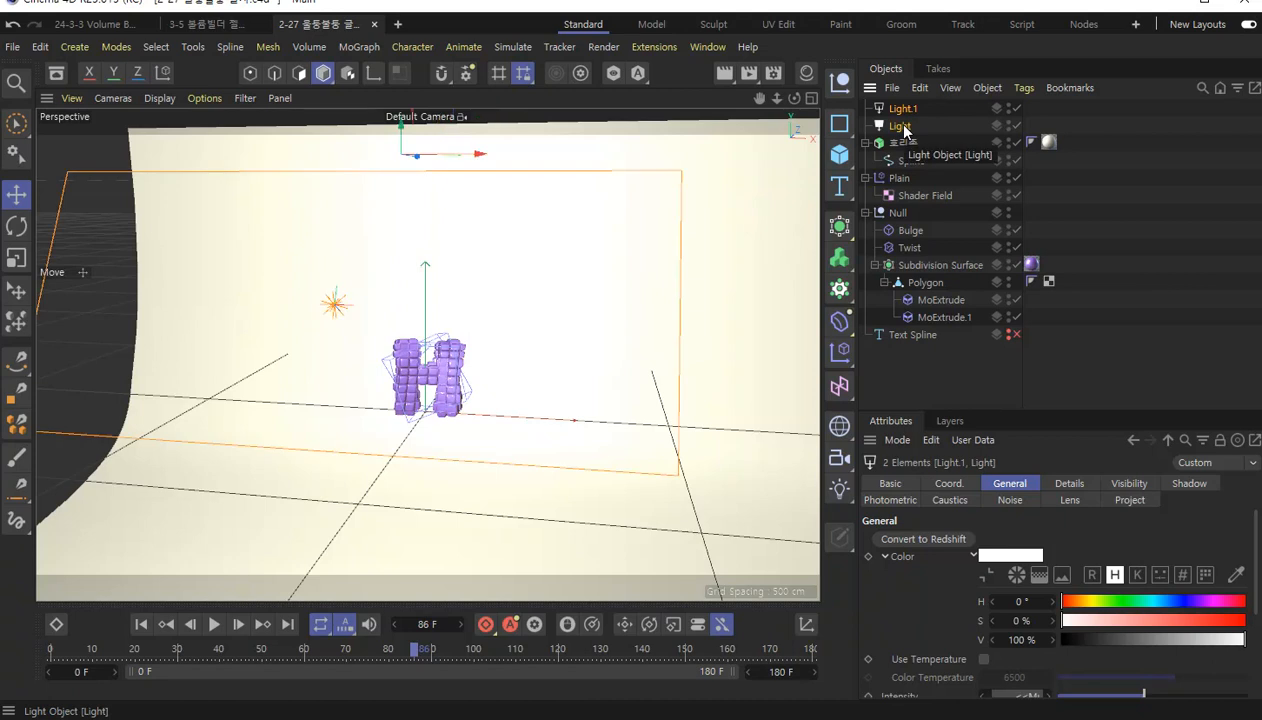
pyautogui.click(218, 25)
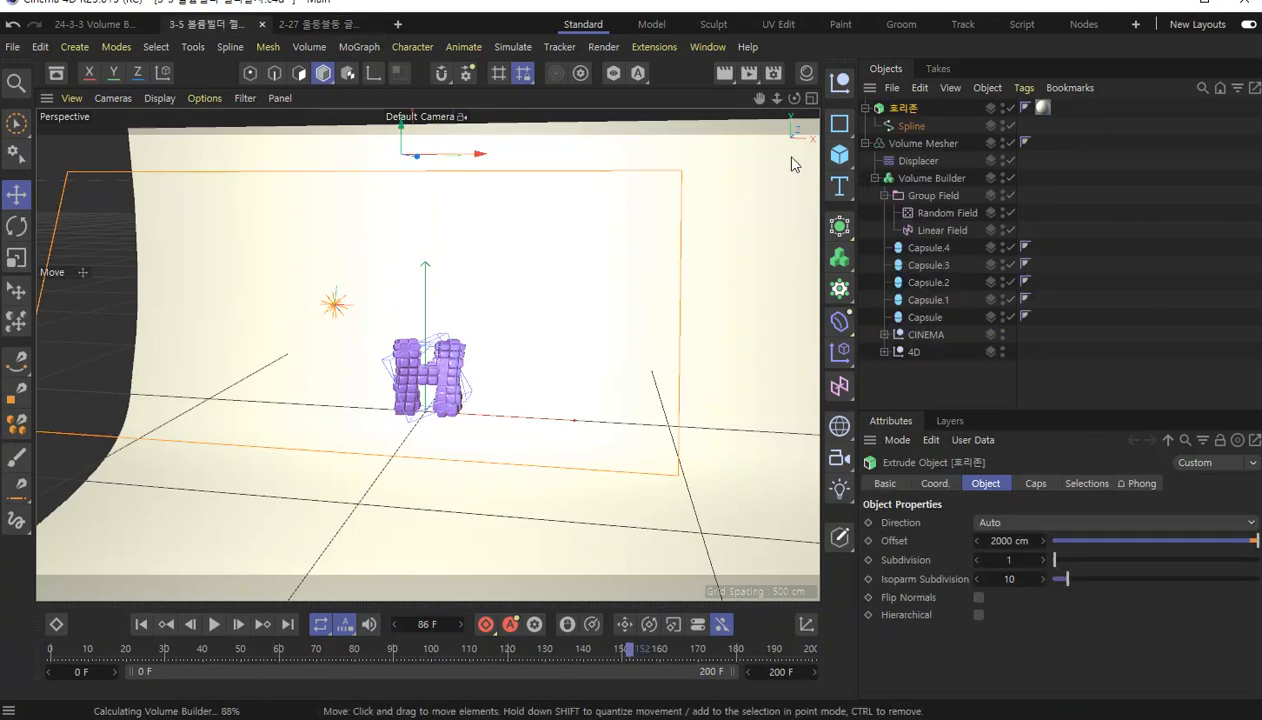
pyautogui.hotkey('ctrl', 'v')
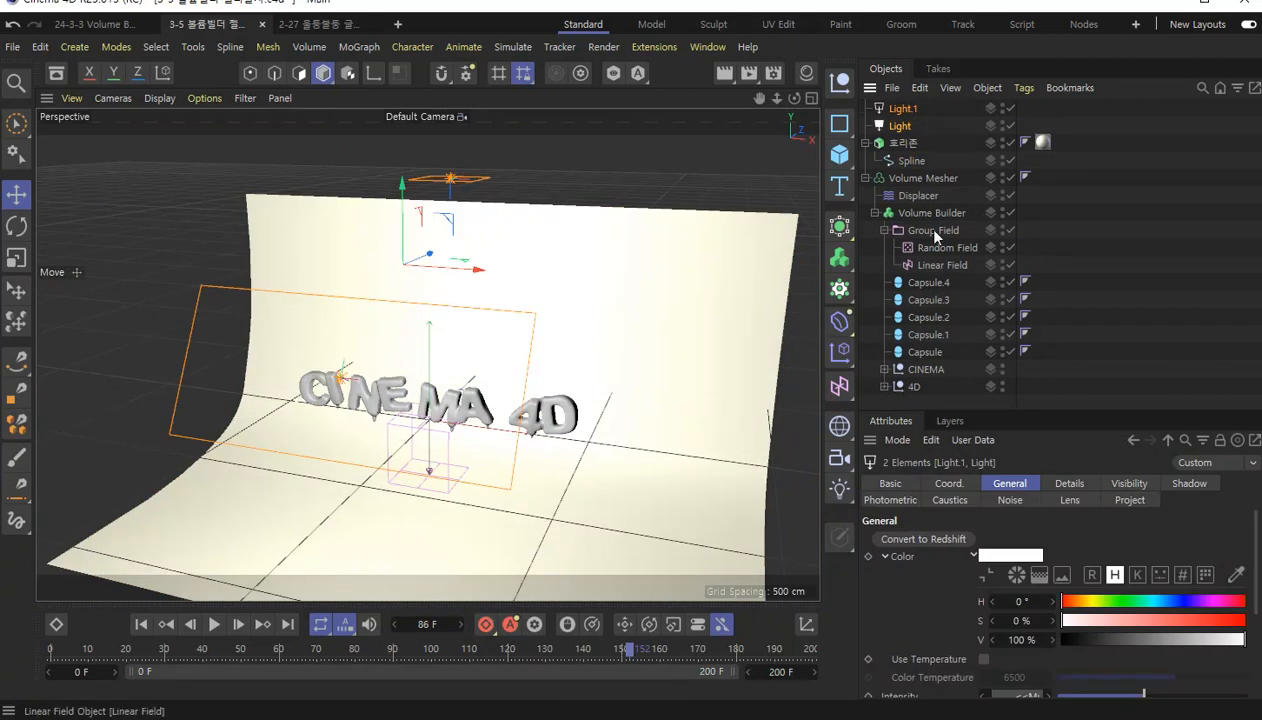
# Examine the placement and General settings of the pasted Light and Light.1 around the text.
pyautogui.click(900, 127)
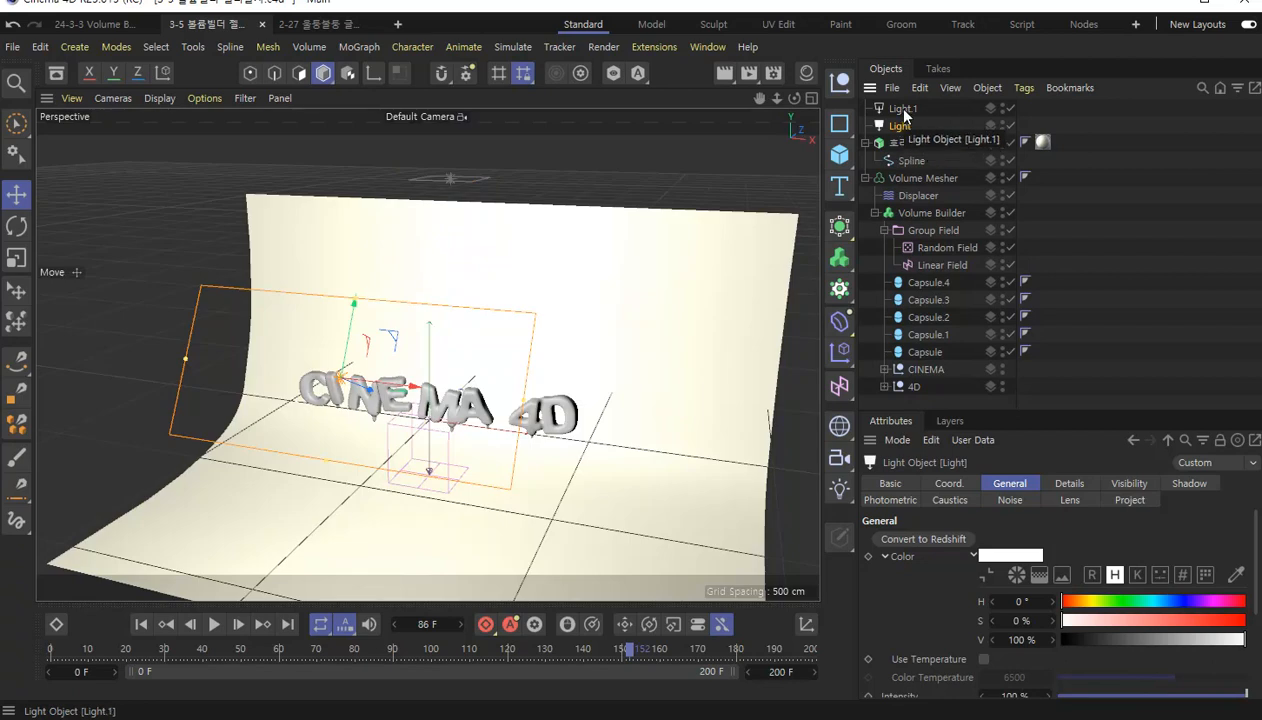
pyautogui.click(903, 110)
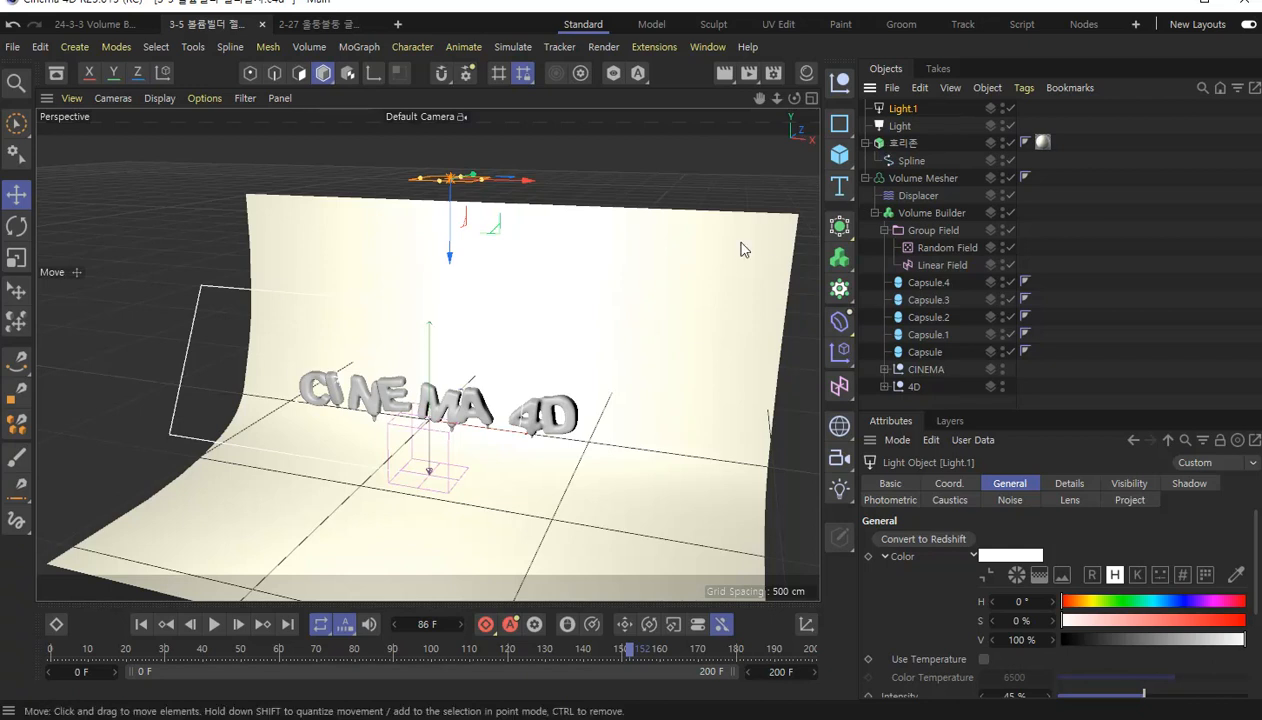
pyautogui.moveTo(1100, 411); pyautogui.dragTo(1092, 269)
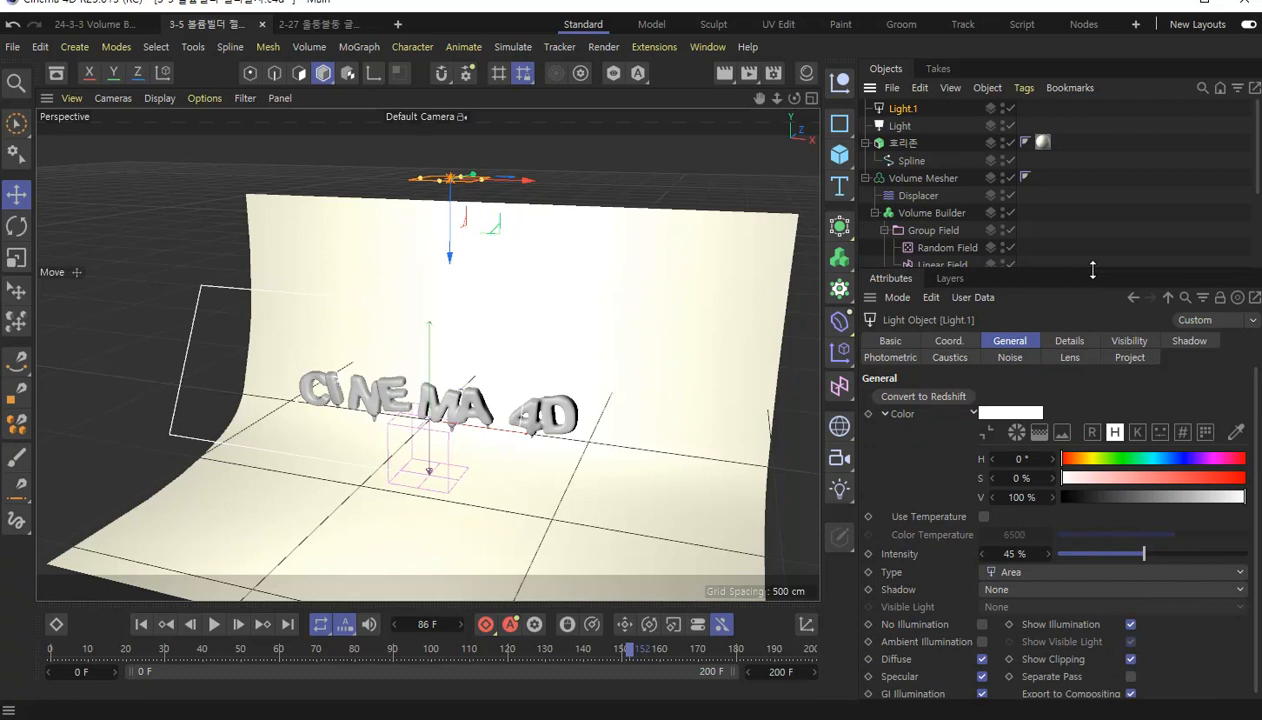
pyautogui.scroll(5, 468, 430)
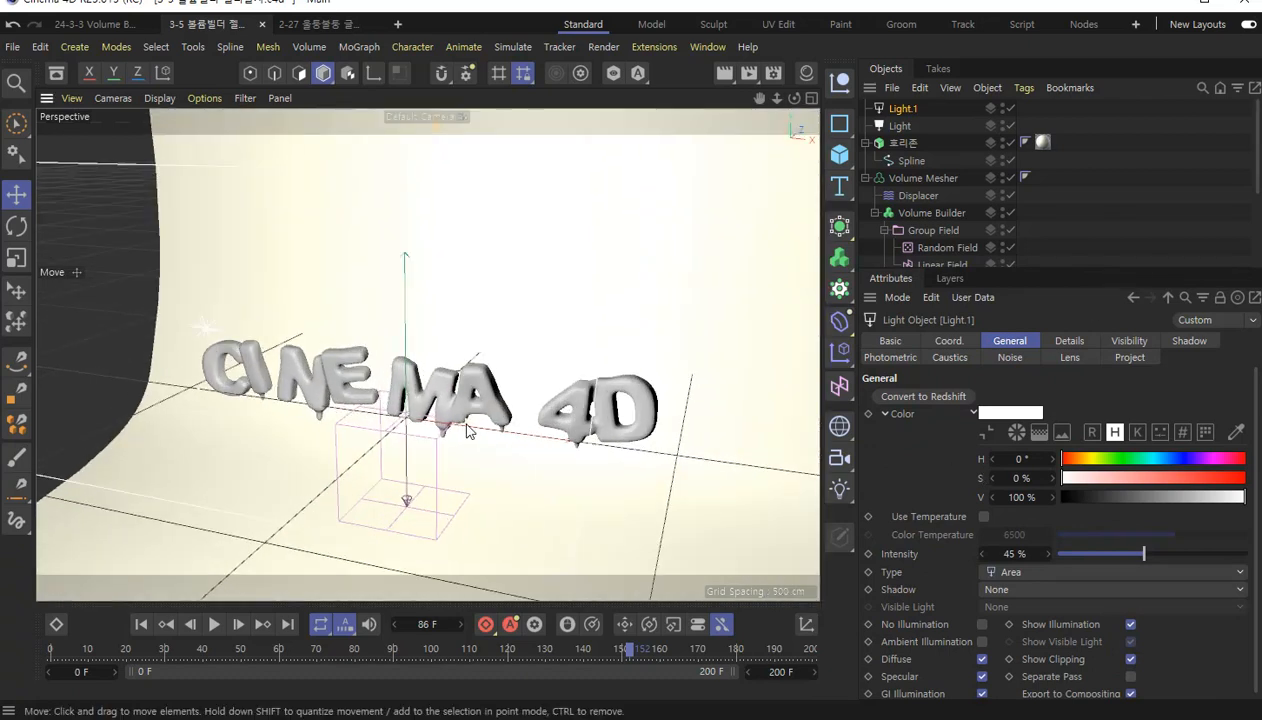
pyautogui.scroll(-3, 468, 430)
pyautogui.scroll(-4, 390, 430)
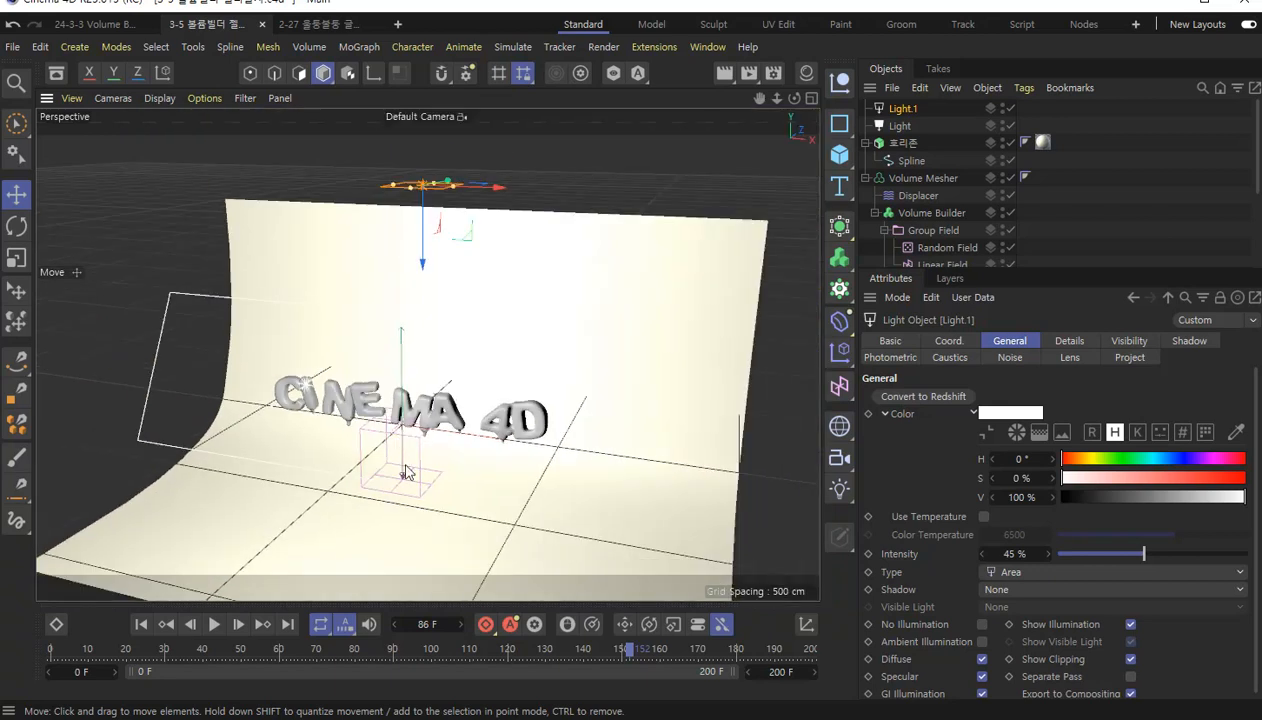
pyautogui.keyDown('alt'); pyautogui.moveTo(382, 484); pyautogui.dragTo(437, 507); pyautogui.keyUp('alt')
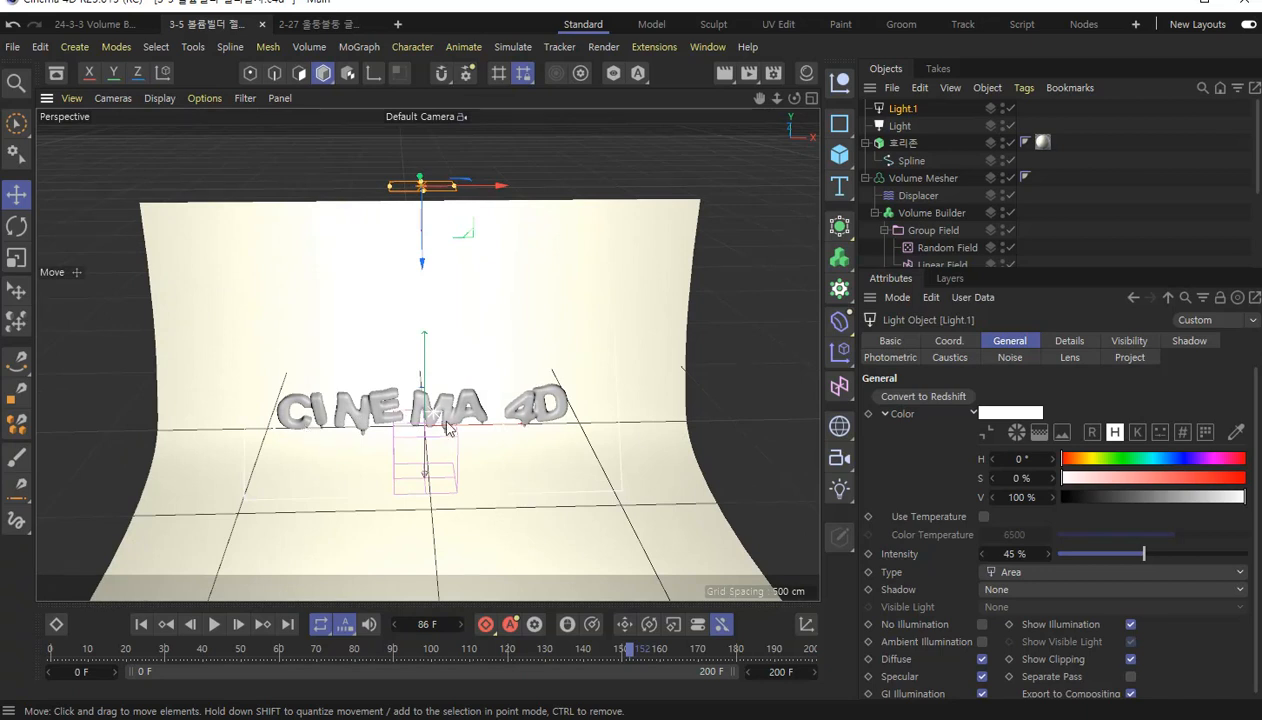
# Select the 호리존 backdrop, frame the text closely from the front and render the view to check the lighting.
pyautogui.click(904, 143)
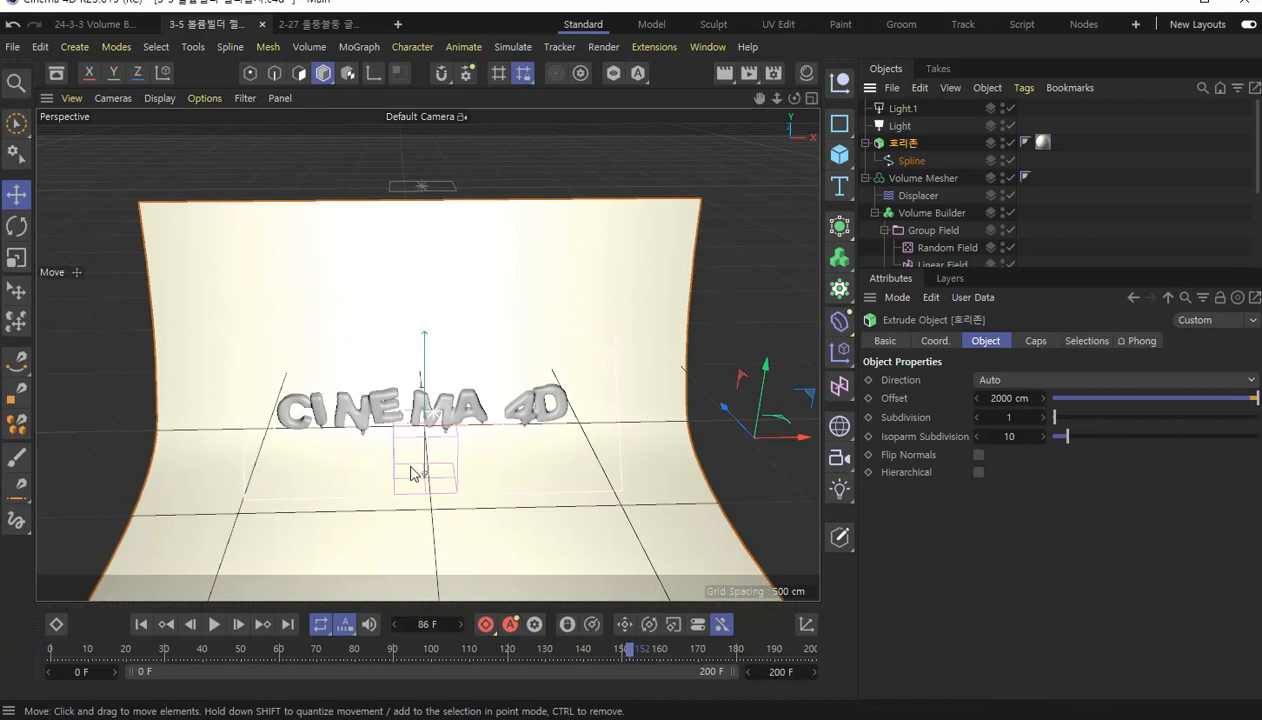
pyautogui.scroll(5, 413, 467)
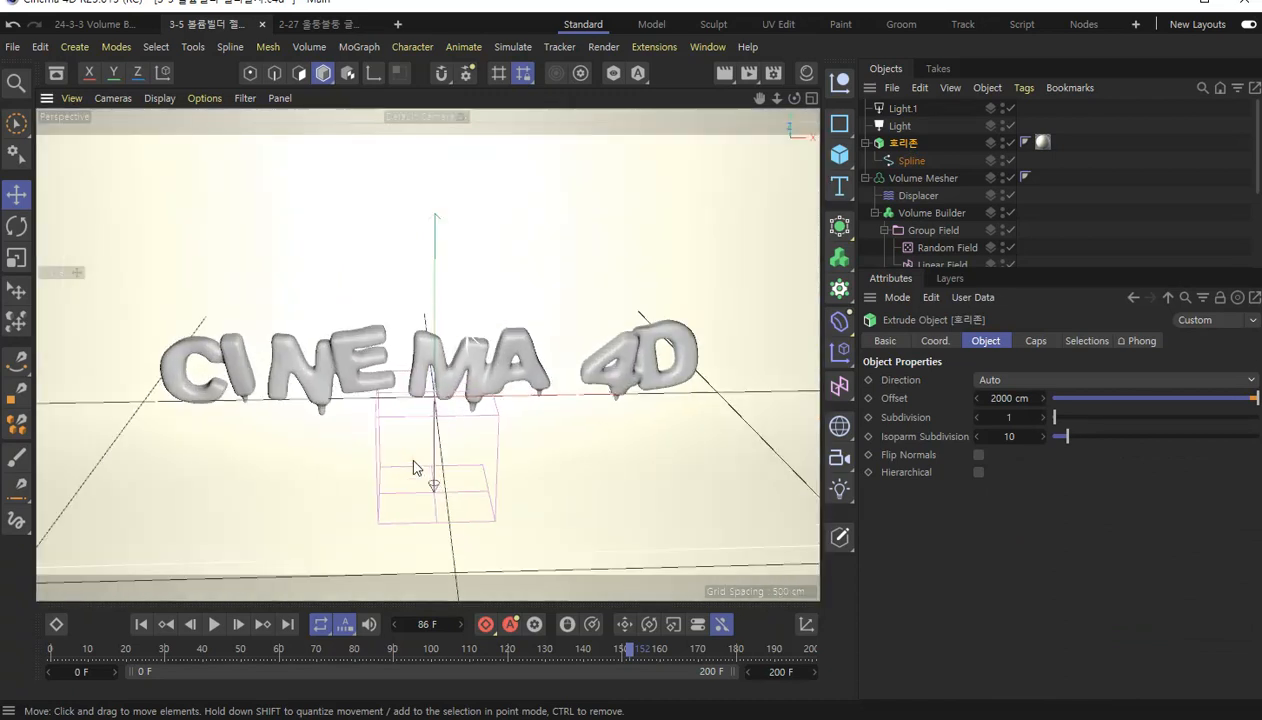
pyautogui.moveTo(411, 474)
pyautogui.keyDown('alt'); pyautogui.mouseDown()
pyautogui.moveTo(416, 484)
pyautogui.moveTo(417, 473)
pyautogui.mouseUp(); pyautogui.keyUp('alt')
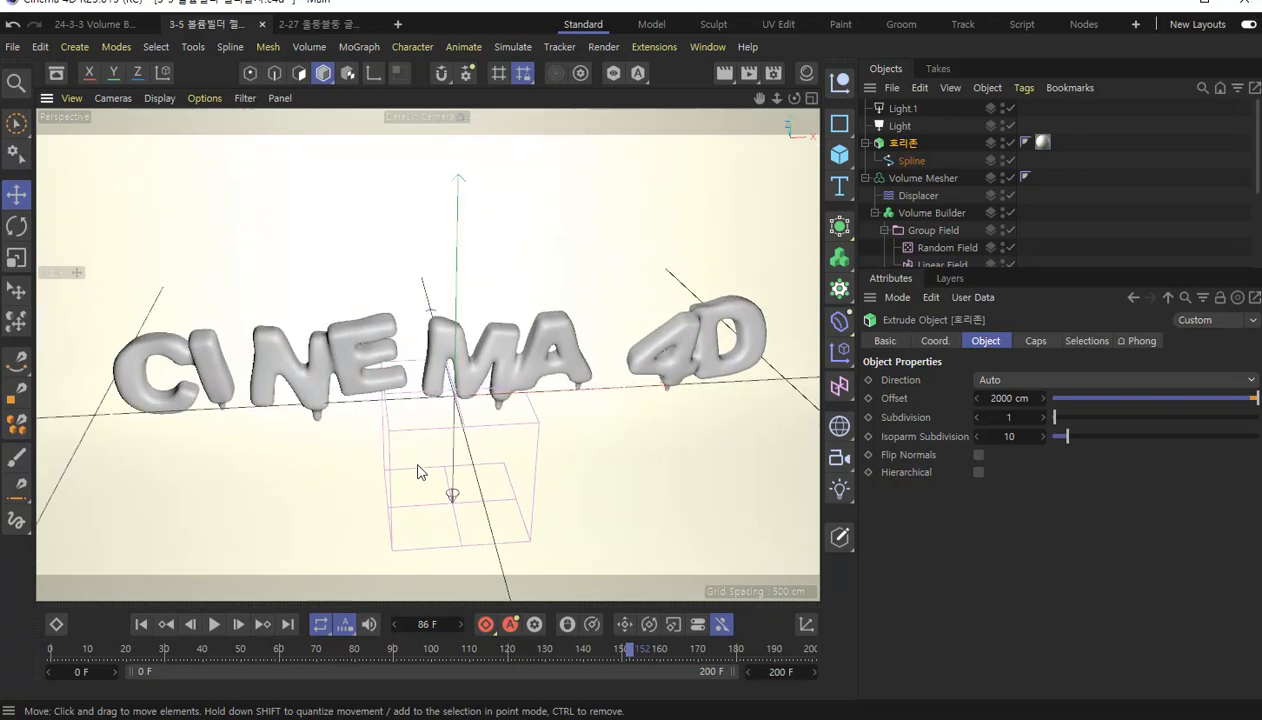
pyautogui.click(725, 73)
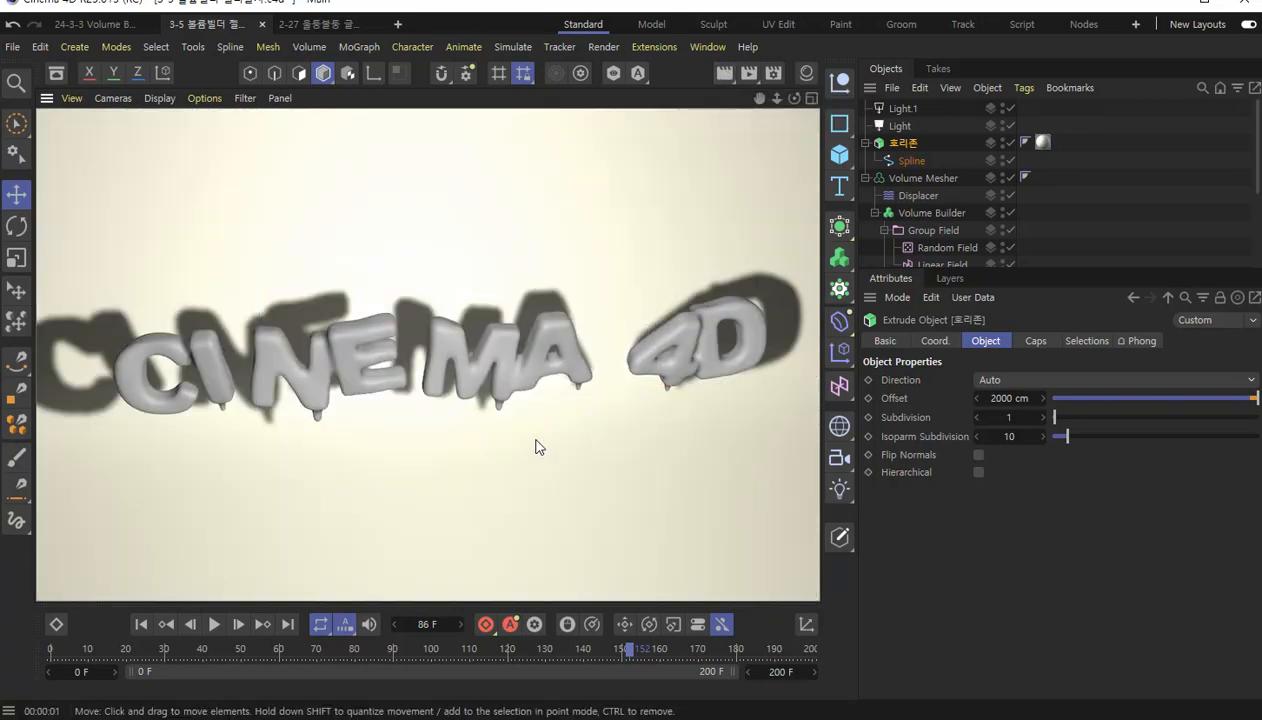
# Move the front area Light farther away from the text along its Z axis, test-rendering the view, and frame the text from the front.
pyautogui.scroll(-5, 535, 446)
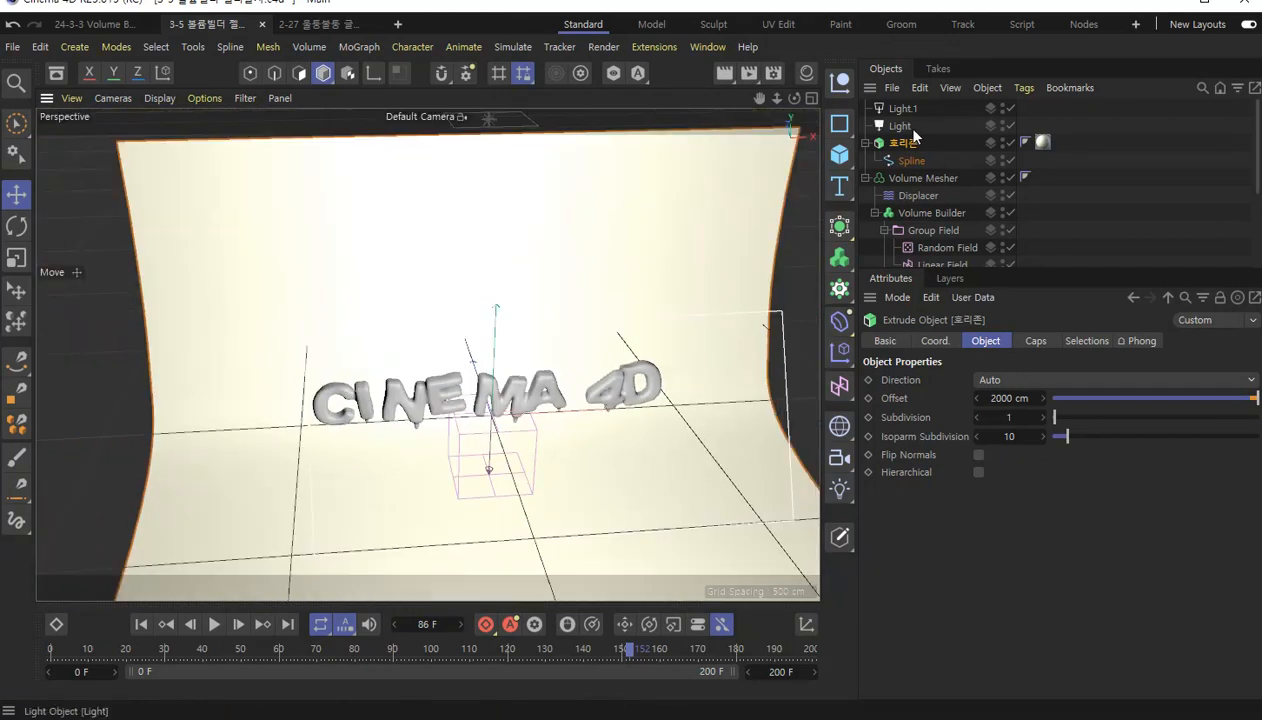
pyautogui.click(901, 128)
pyautogui.keyDown('alt'); pyautogui.moveTo(641, 503); pyautogui.dragTo(523, 382); pyautogui.keyUp('alt')
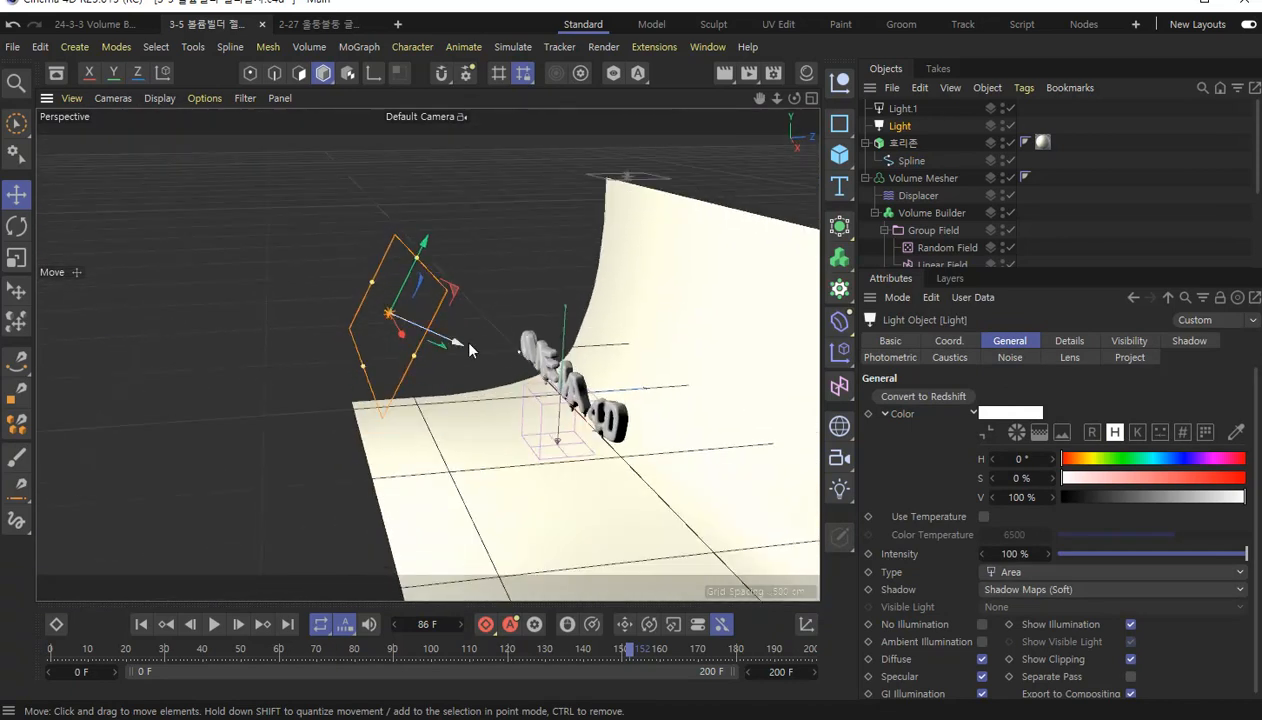
pyautogui.moveTo(461, 344); pyautogui.dragTo(199, 278)
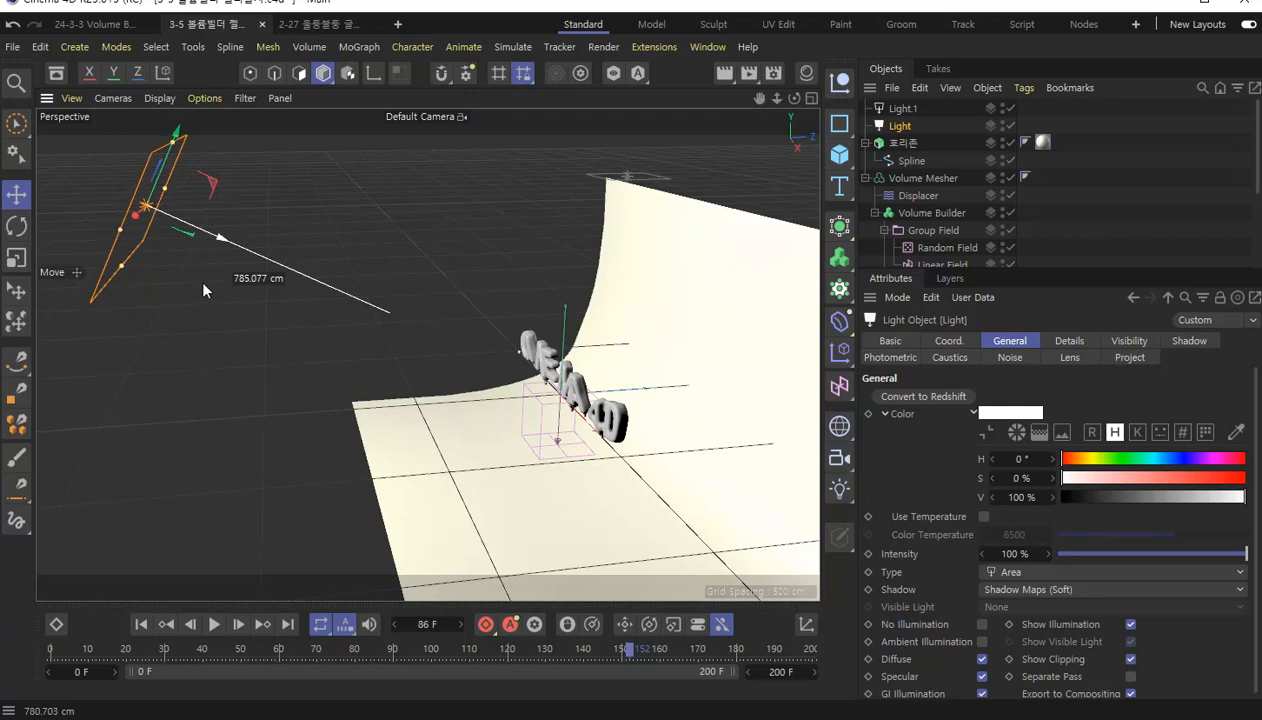
pyautogui.click(726, 74)
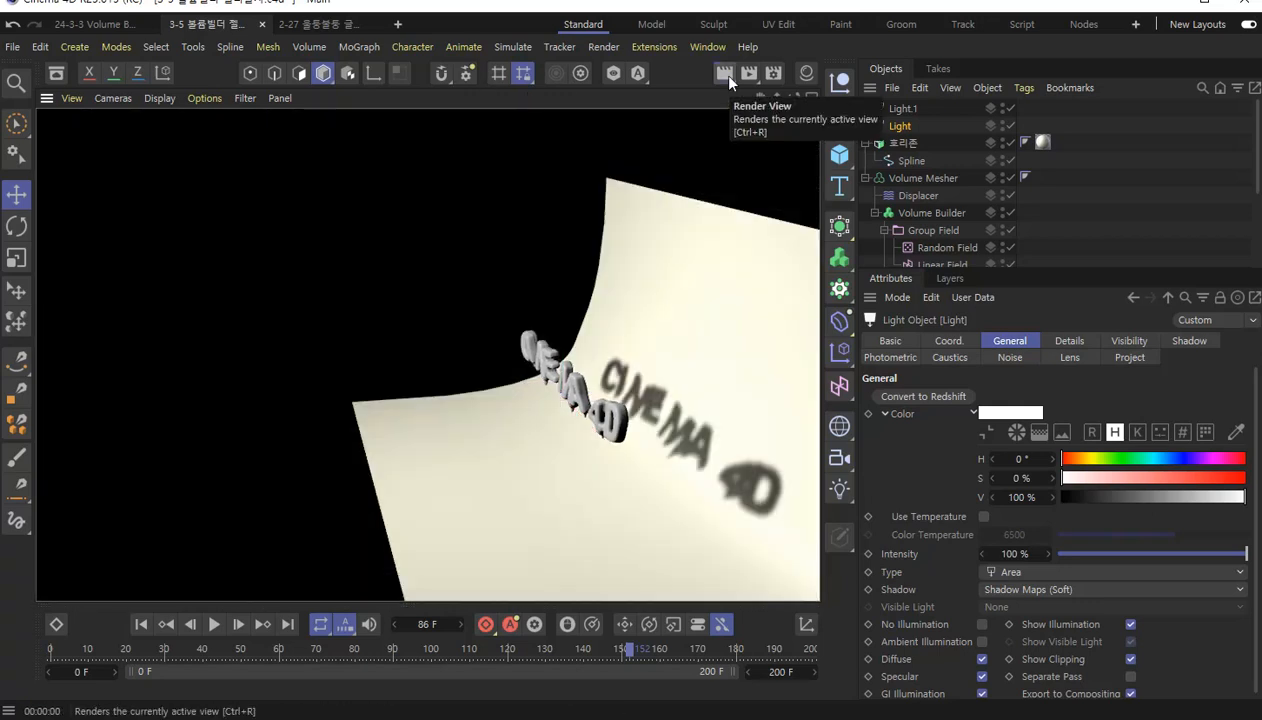
pyautogui.click(877, 123)
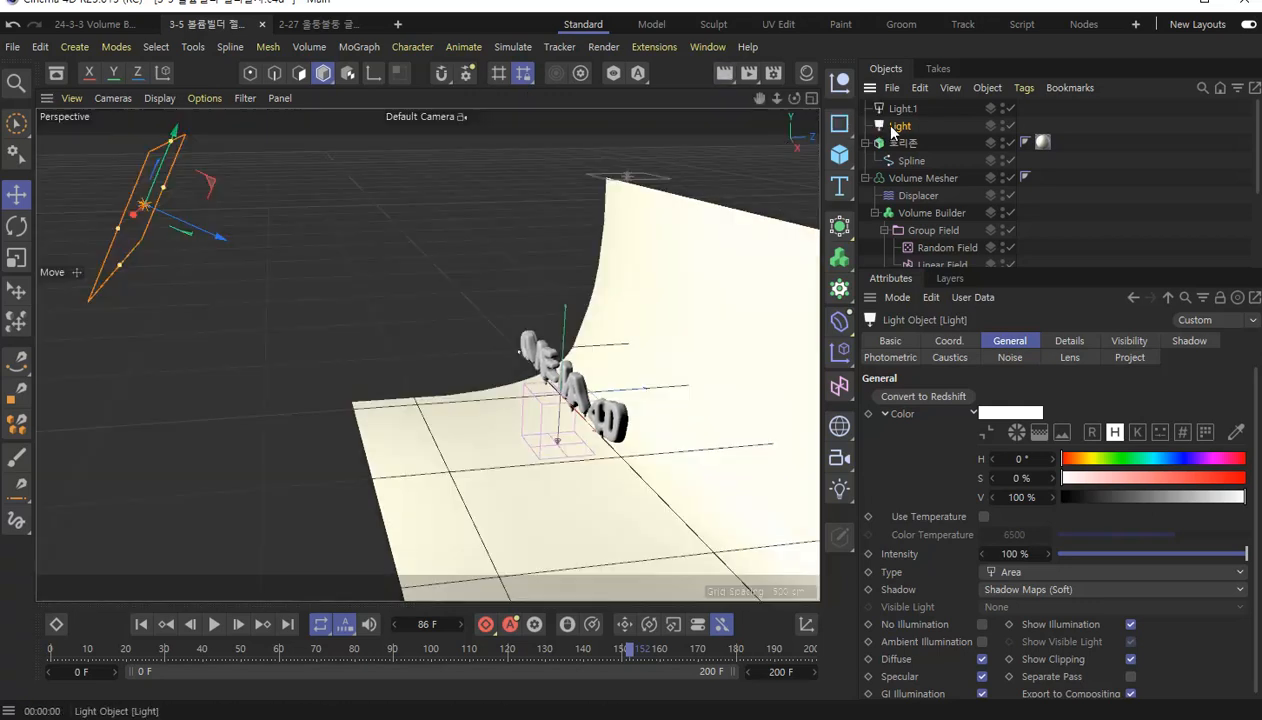
pyautogui.moveTo(218, 235); pyautogui.dragTo(185, 225)
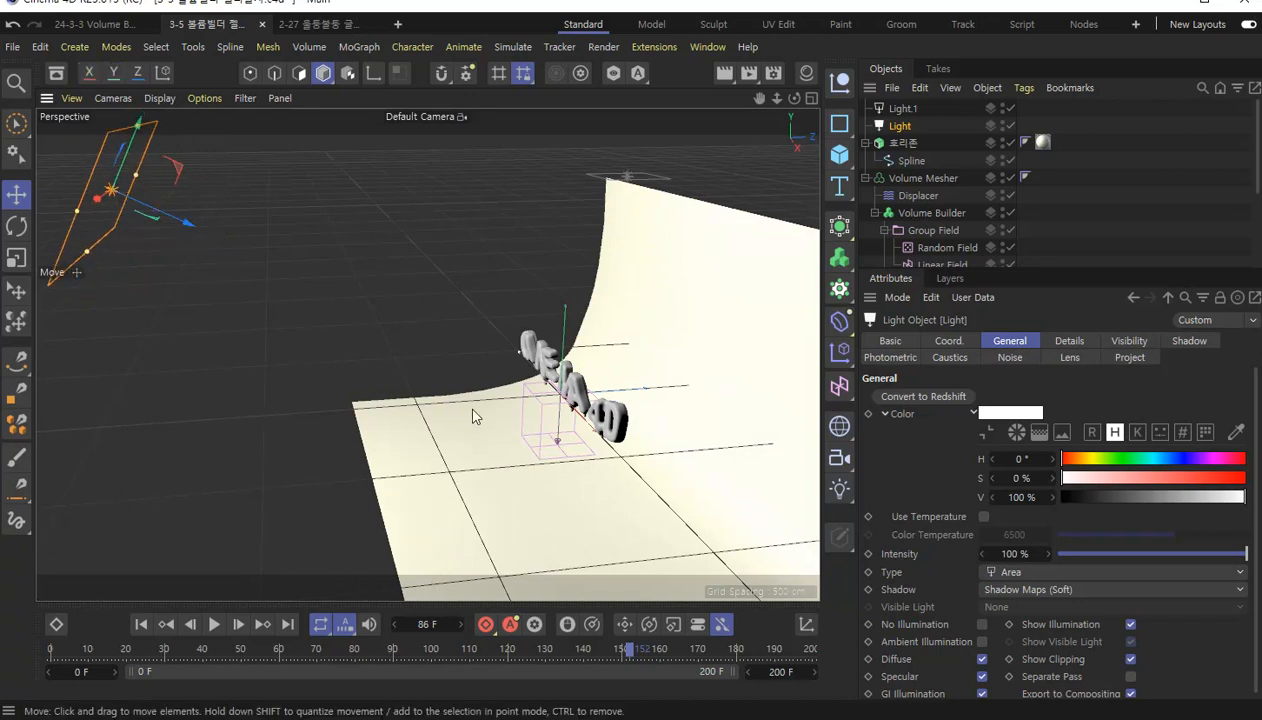
pyautogui.keyDown('alt'); pyautogui.moveTo(405, 428); pyautogui.dragTo(532, 466); pyautogui.keyUp('alt')
pyautogui.keyDown('alt'); pyautogui.moveTo(587, 436); pyautogui.dragTo(668, 375); pyautogui.keyUp('alt')
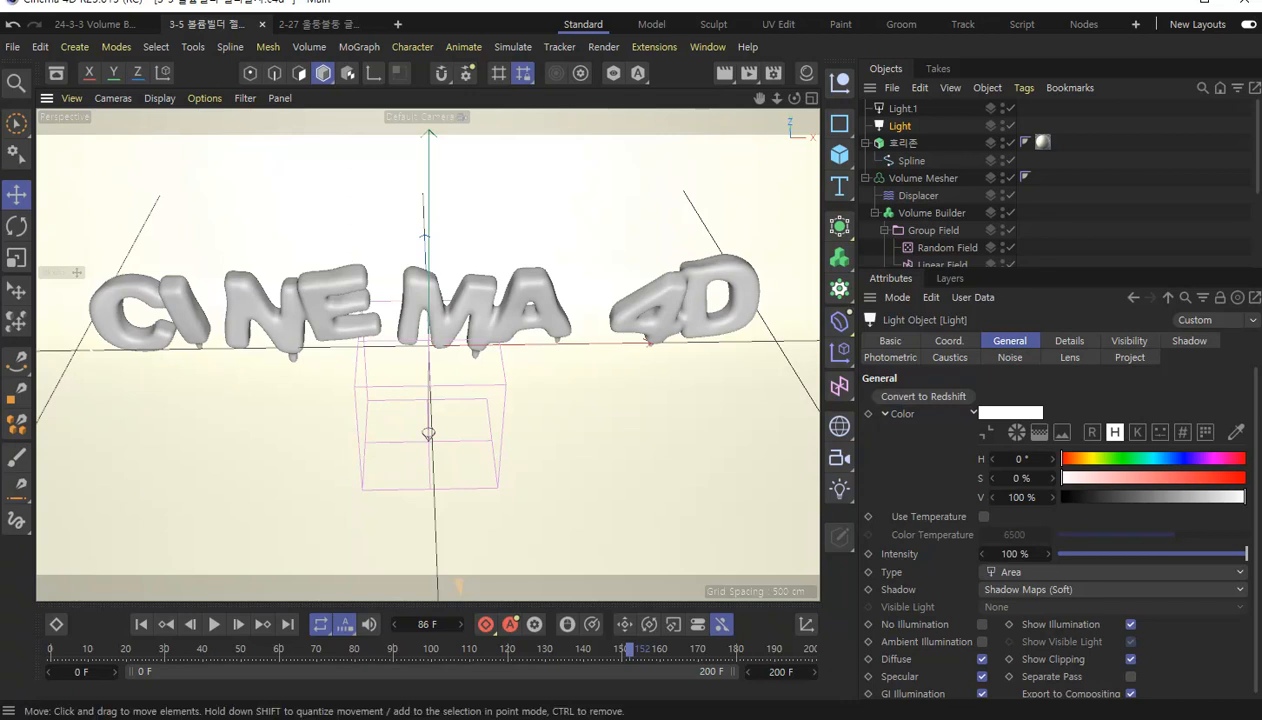
# Show the Material Manager, create a new material, open it for editing and name it 글자.
pyautogui.click(704, 46)
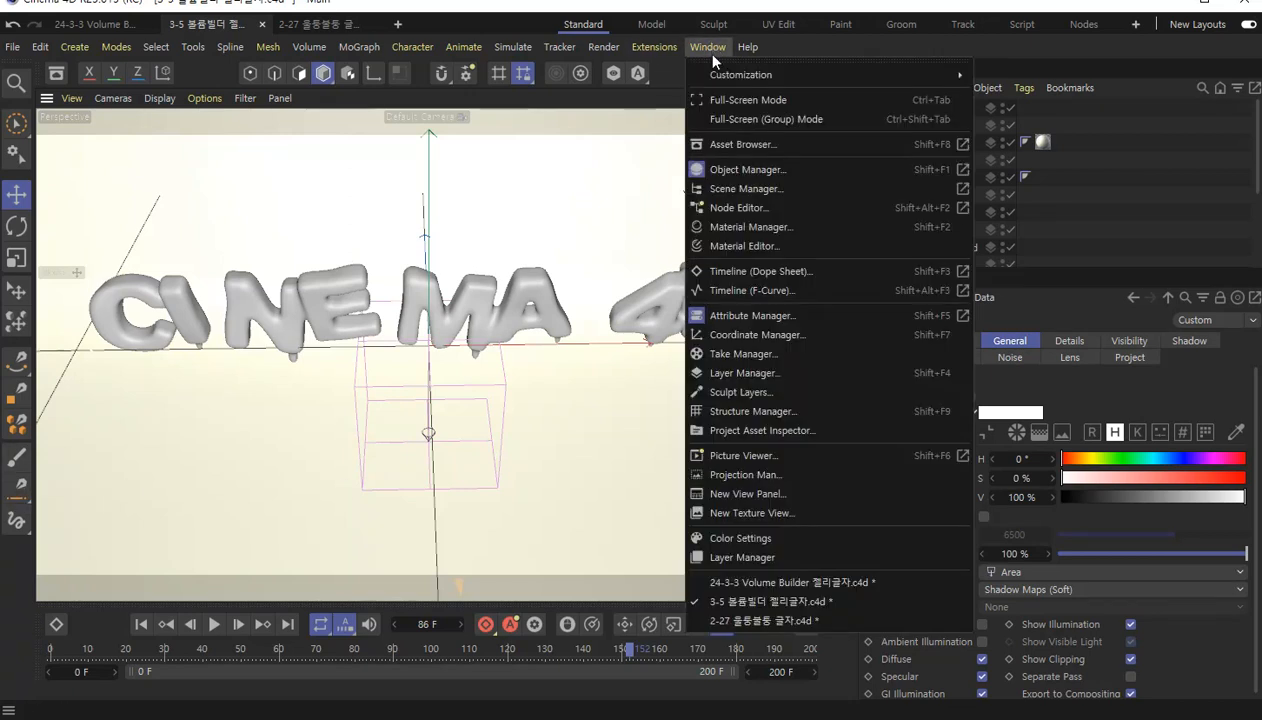
pyautogui.click(740, 227)
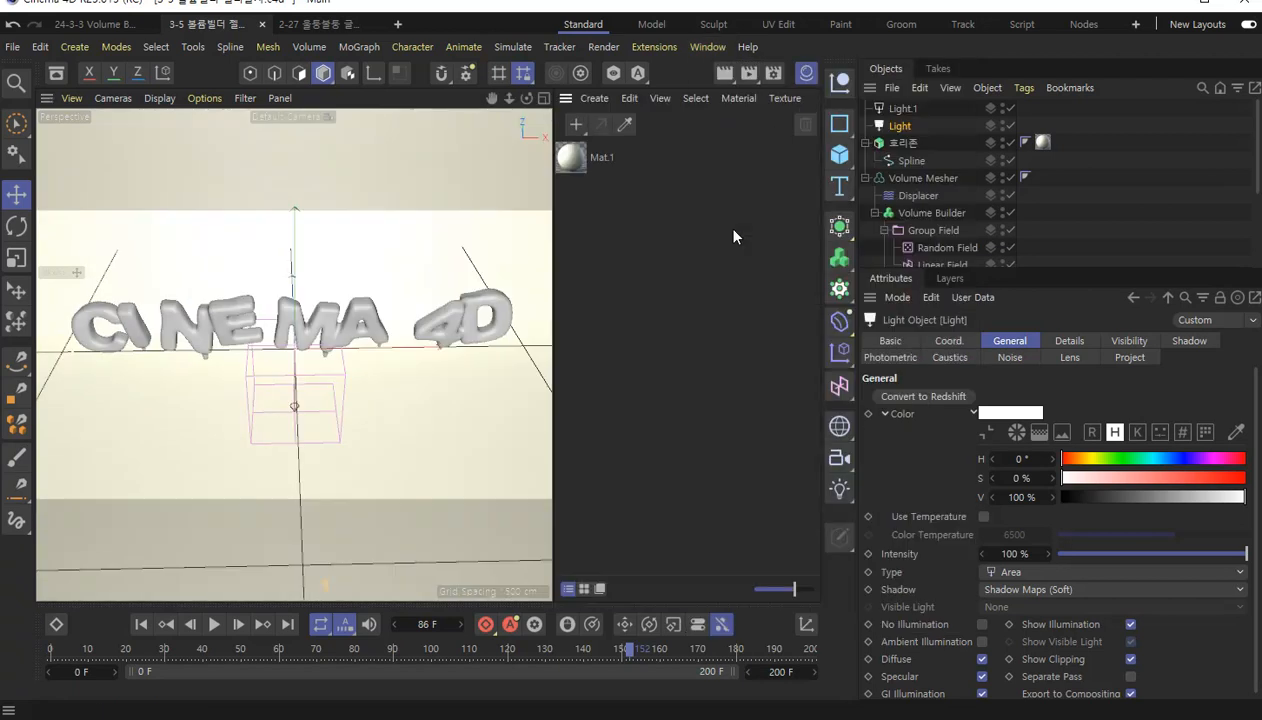
pyautogui.click(575, 124)
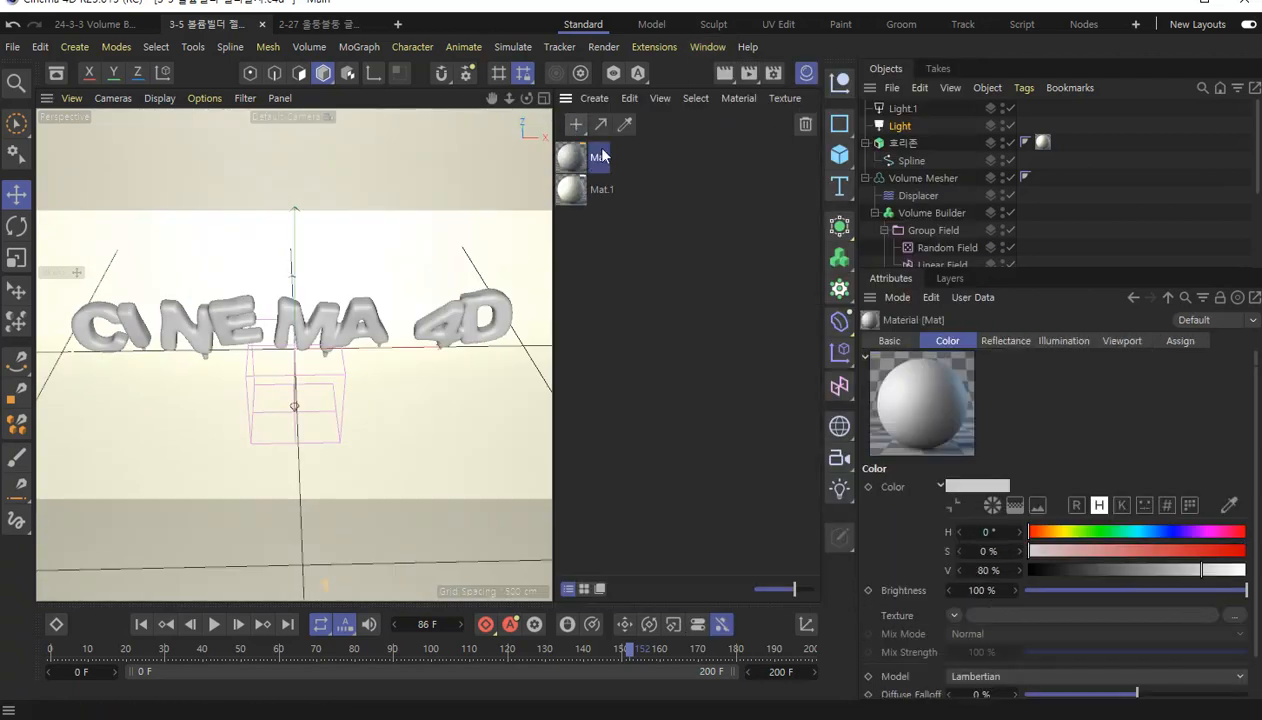
pyautogui.doubleClick(568, 160)
pyautogui.moveTo(724, 86); pyautogui.dragTo(773, 108)
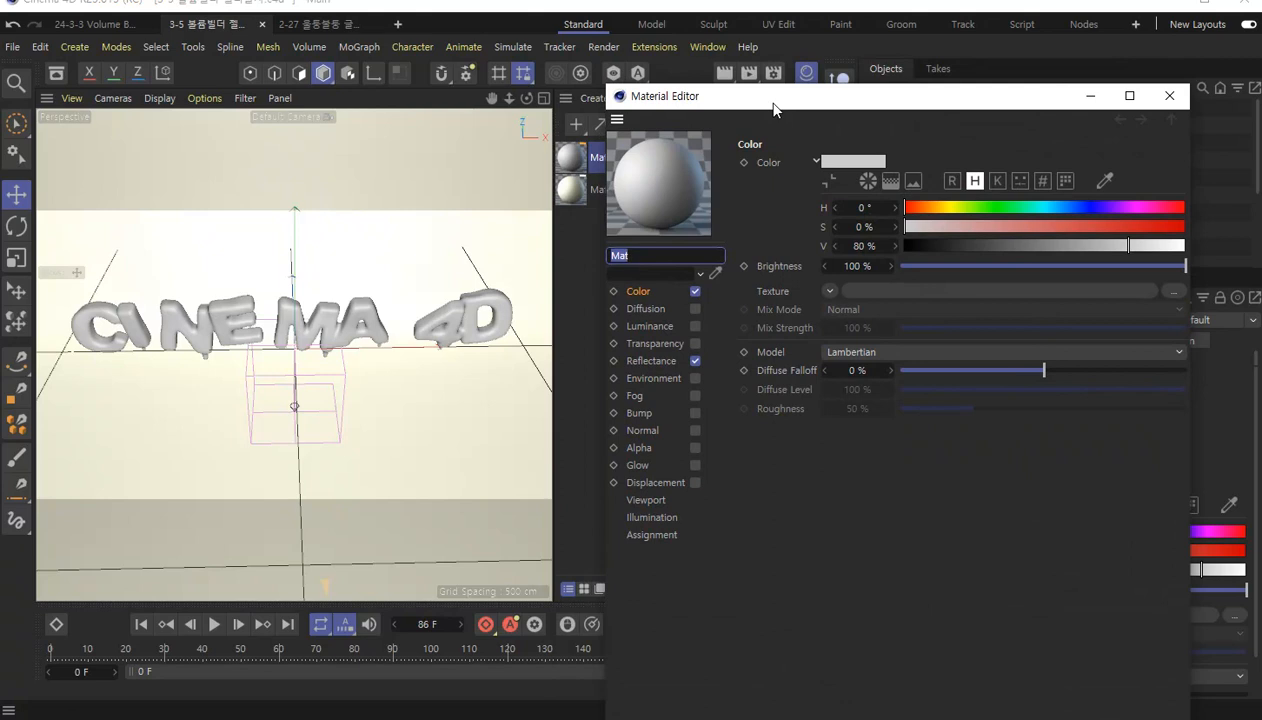
pyautogui.write('ㅆ')
pyautogui.write('글자')
# Enable the 글자 material's Luminance channel and load the Subsurface Scattering effect as its texture.
pyautogui.click(657, 324)
pyautogui.click(695, 326)
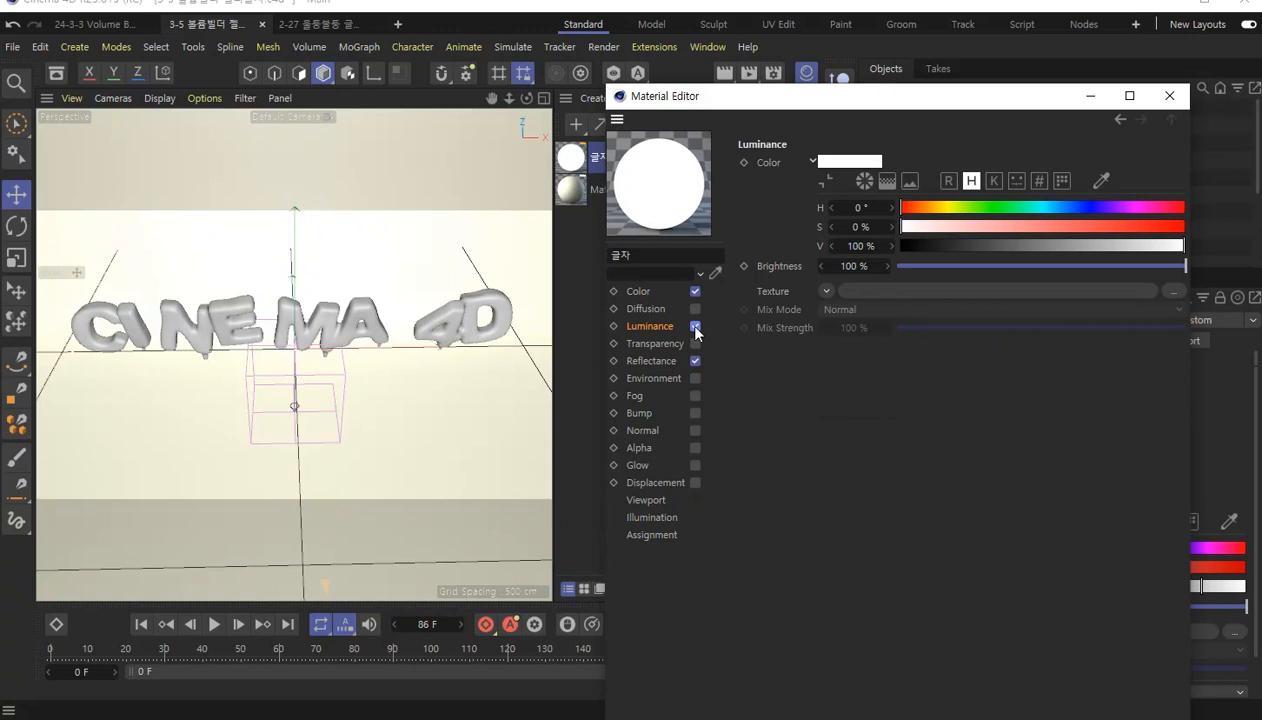
pyautogui.click(815, 289)
pyautogui.moveTo(847, 595)
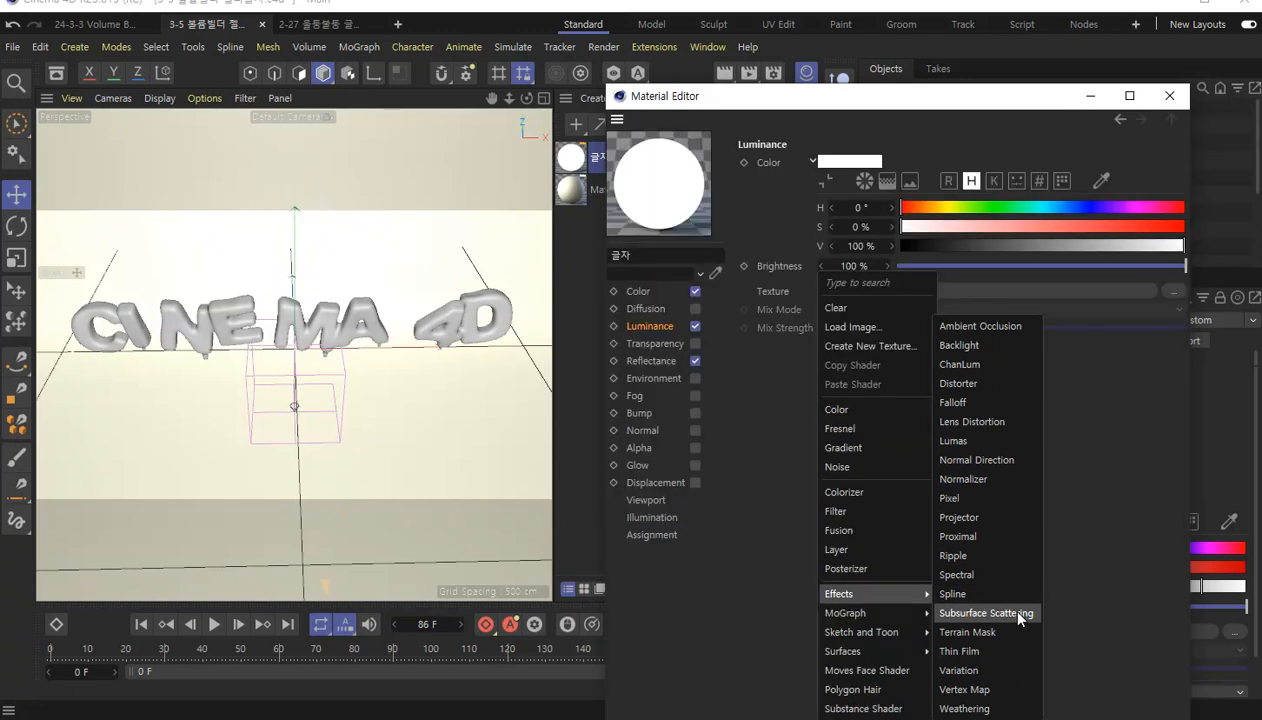
pyautogui.click(1020, 613)
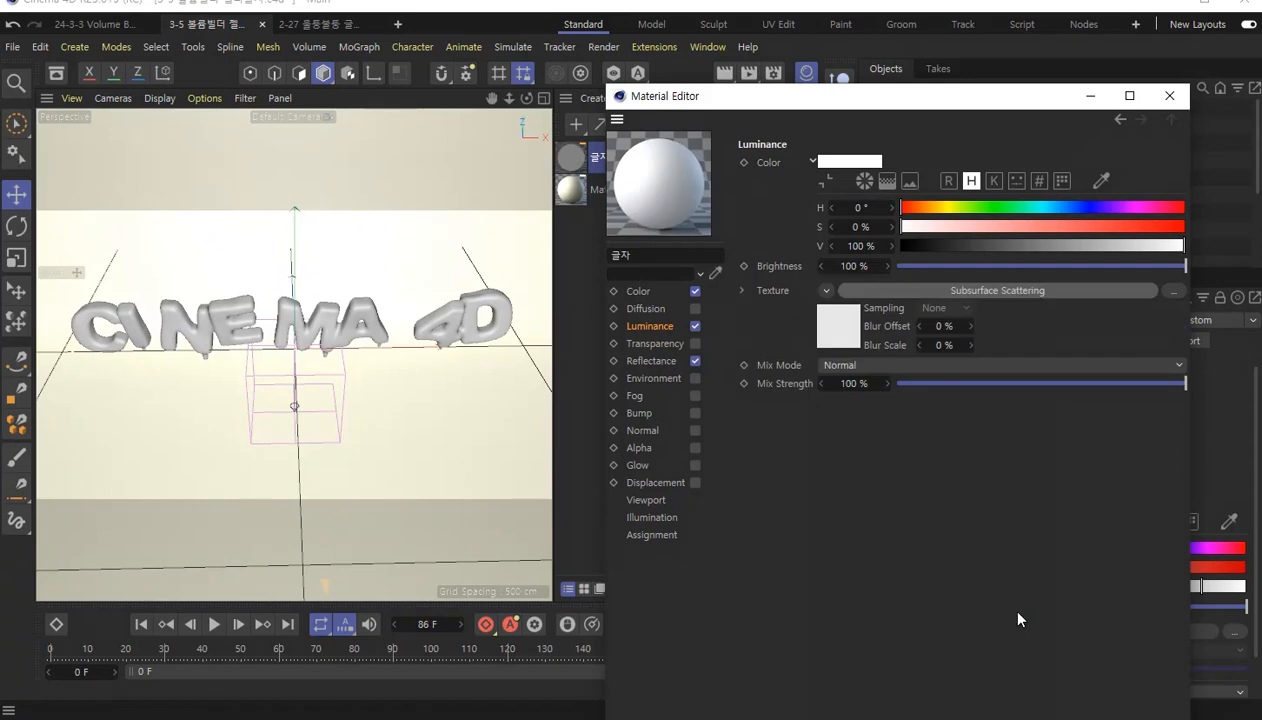
# Assign the Subsurface Scattering effect to the Luminance texture once more.
pyautogui.click(826, 292)
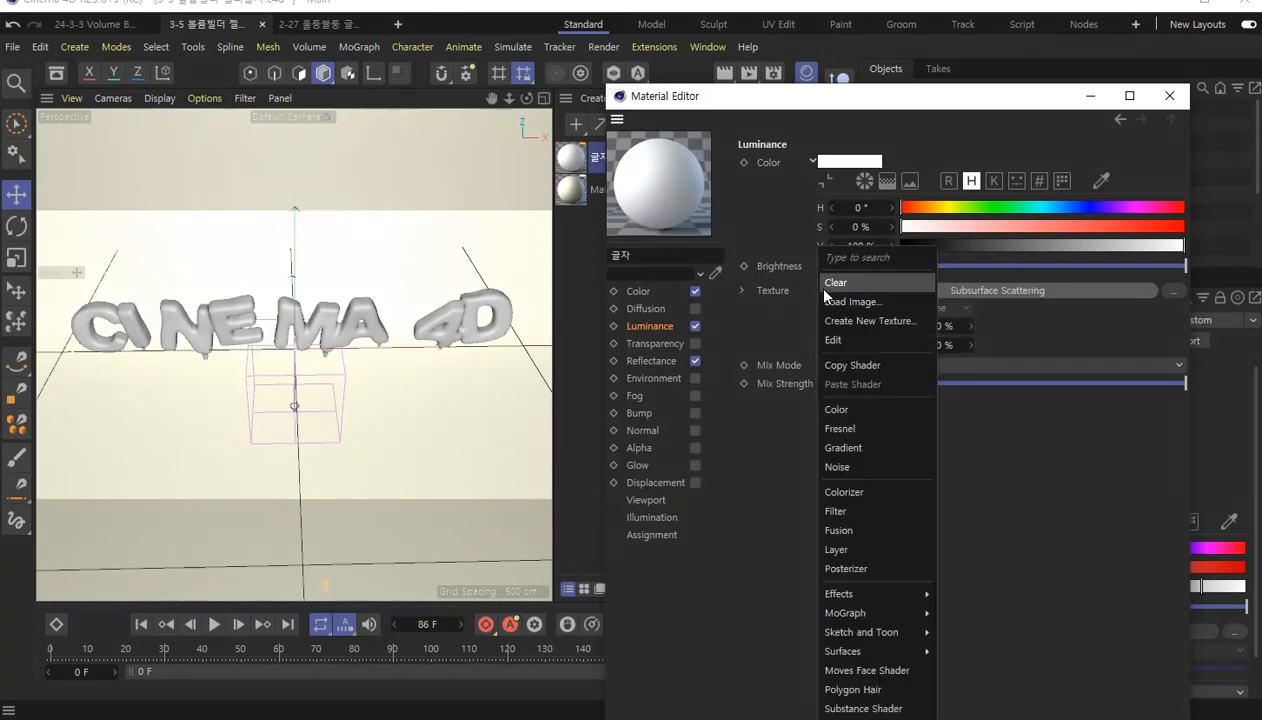
pyautogui.moveTo(883, 657)
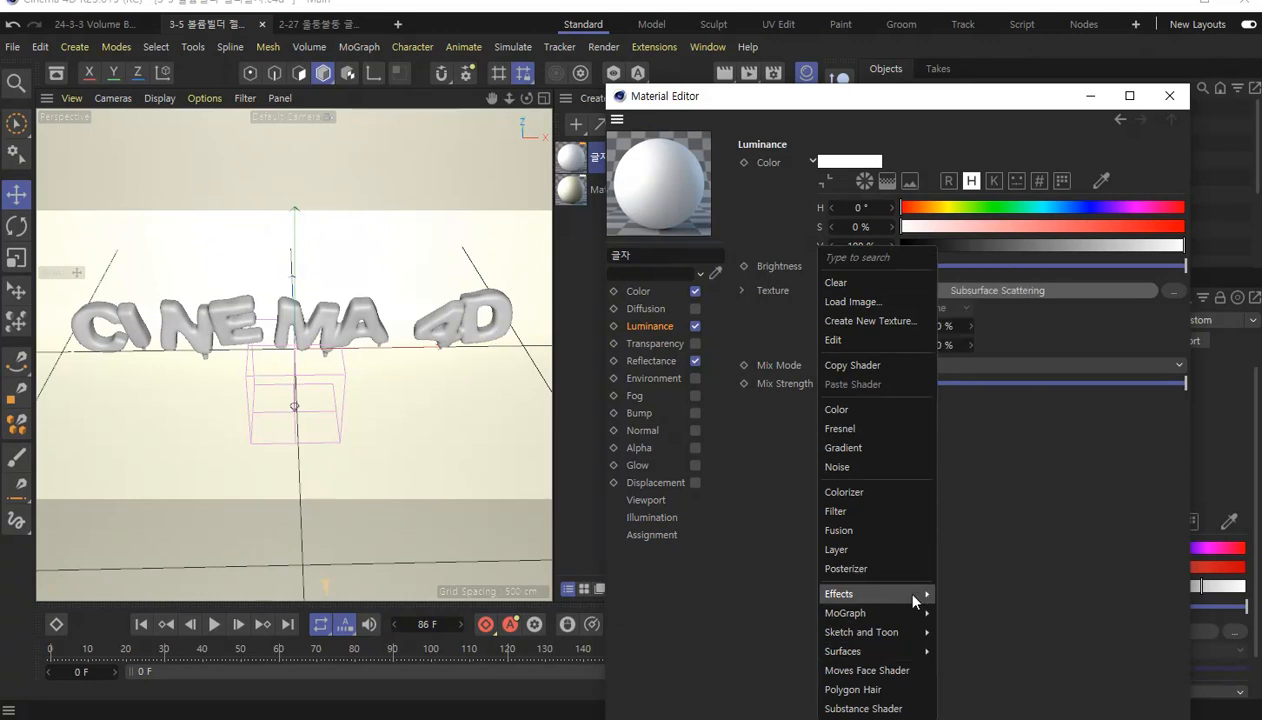
pyautogui.moveTo(913, 595)
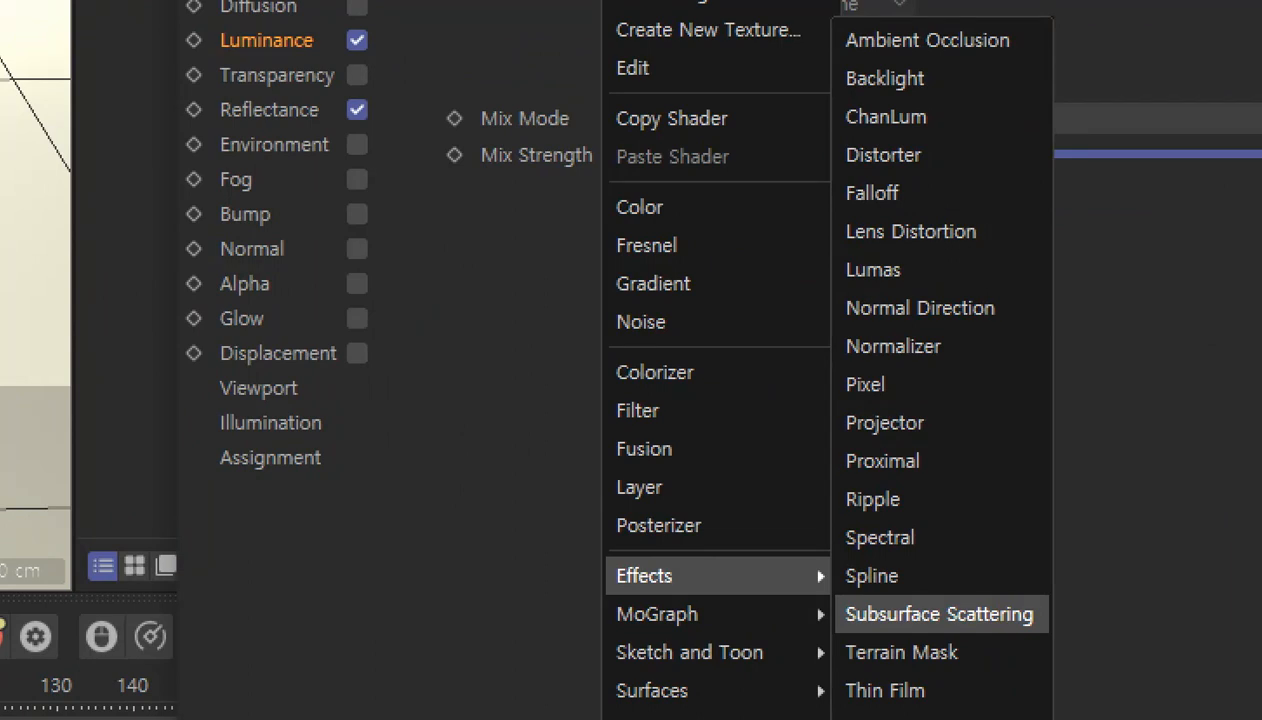
pyautogui.click(960, 614)
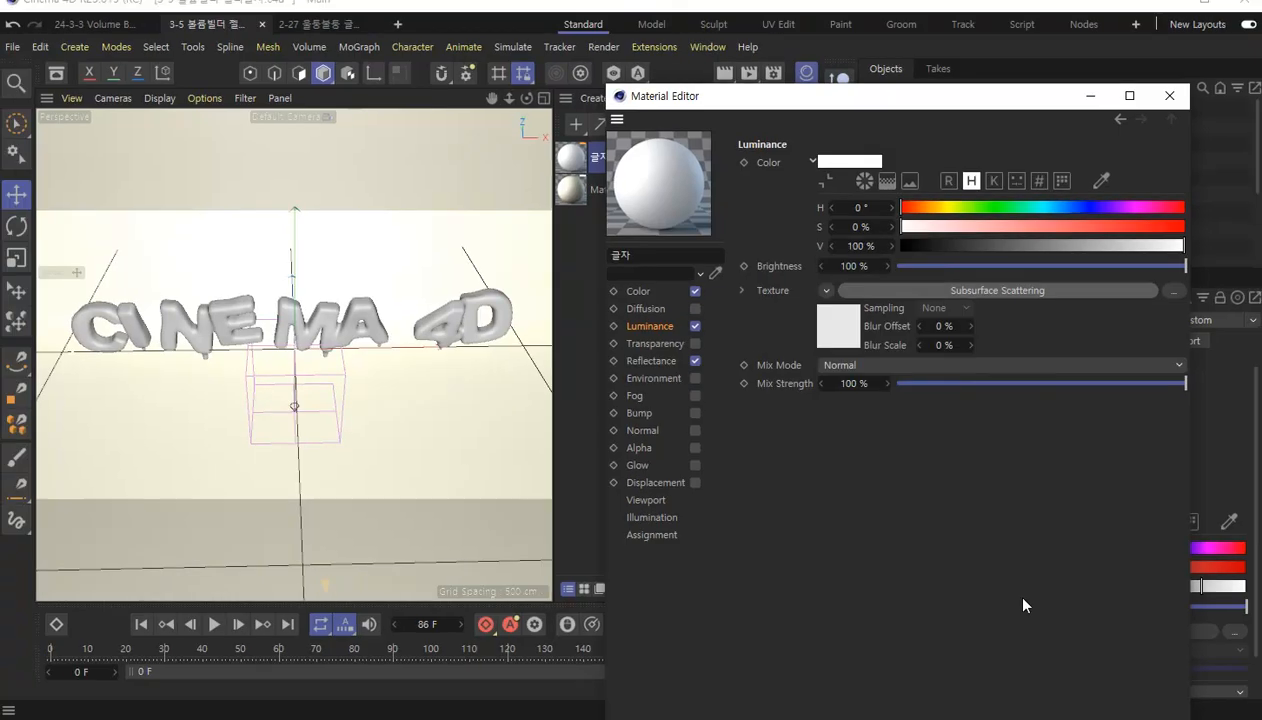
# Open the Subsurface Scattering shader's settings and try a purple color at hue 297°, saturation 56%, and blue hues of 210° and 213°.
pyautogui.click(838, 328)
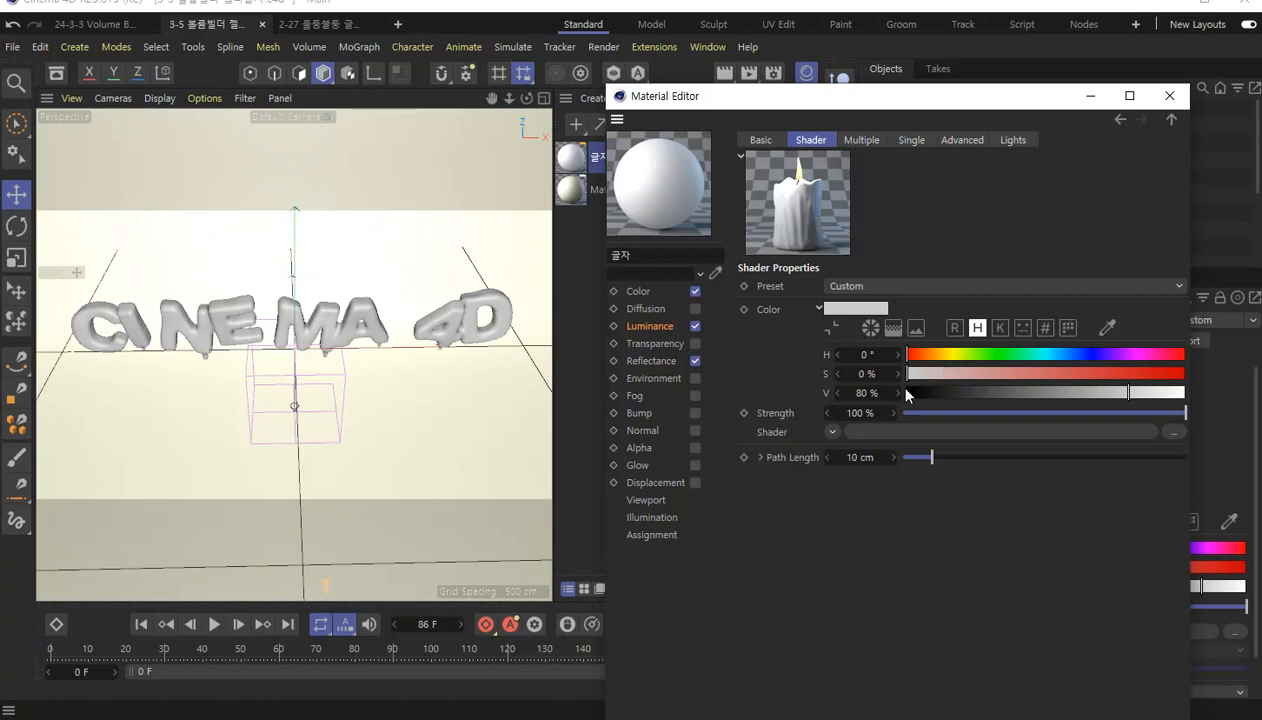
pyautogui.click(1137, 356)
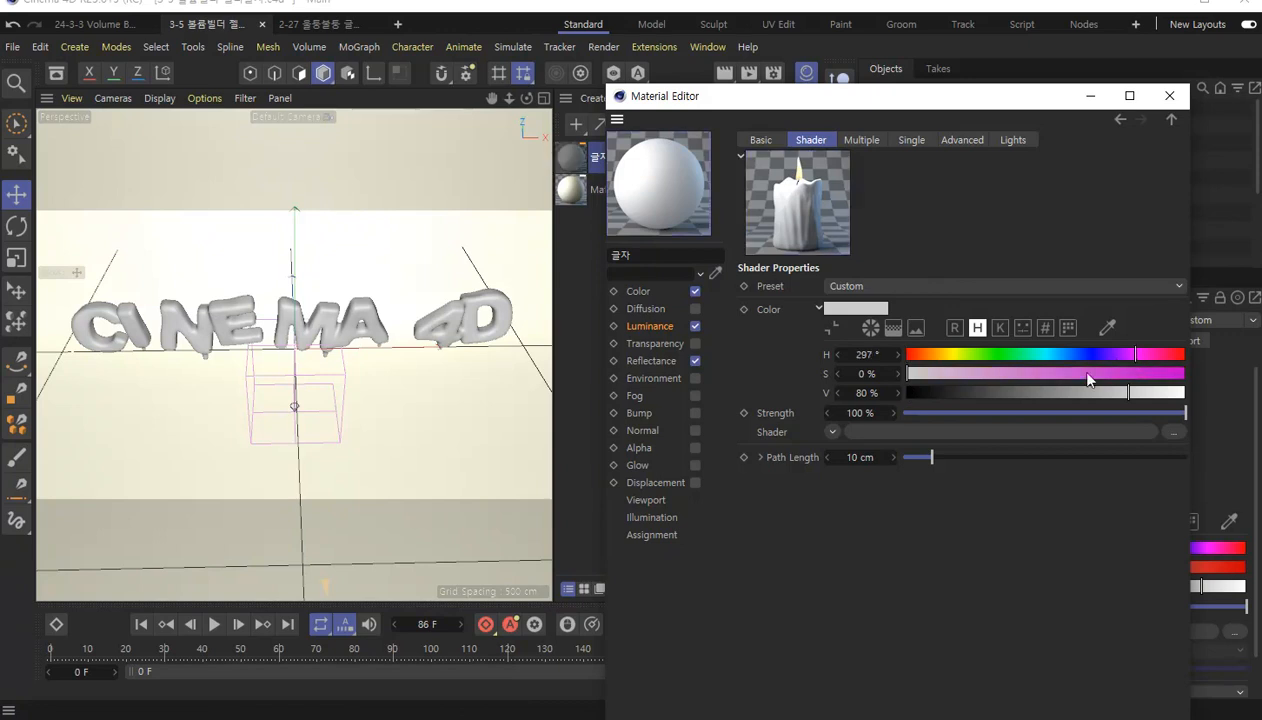
pyautogui.click(1058, 373)
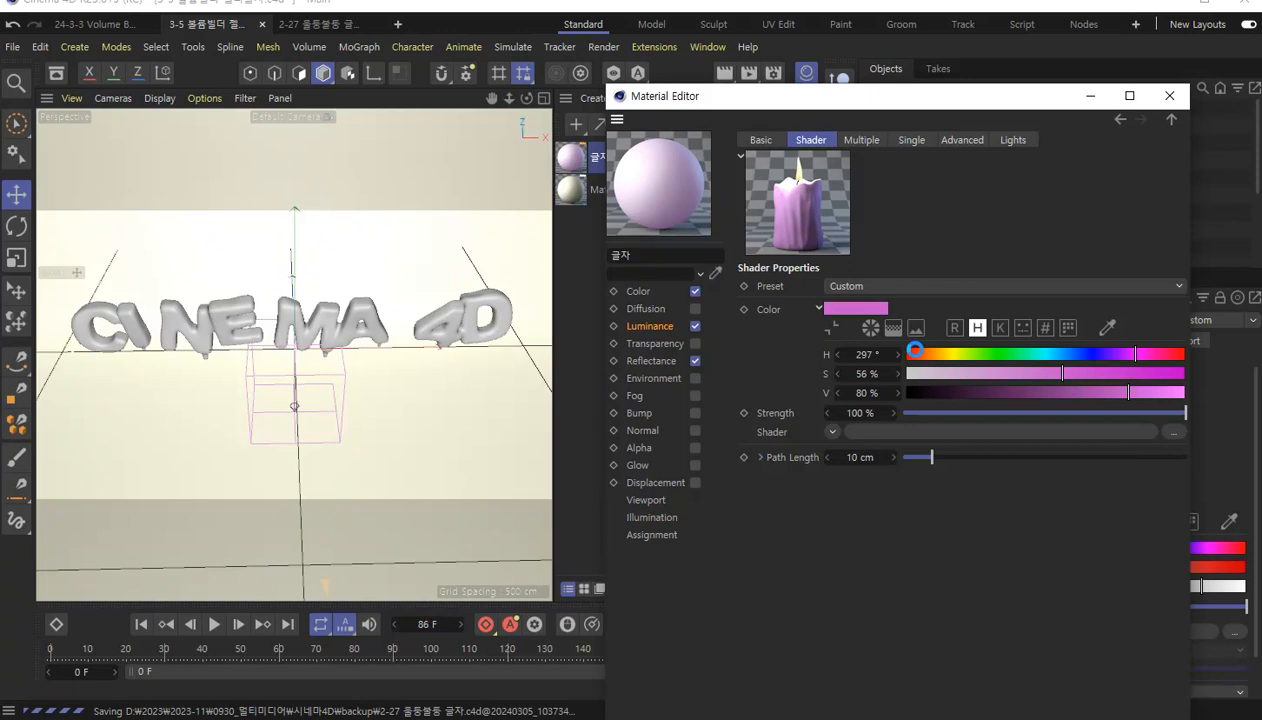
pyautogui.click(1065, 354)
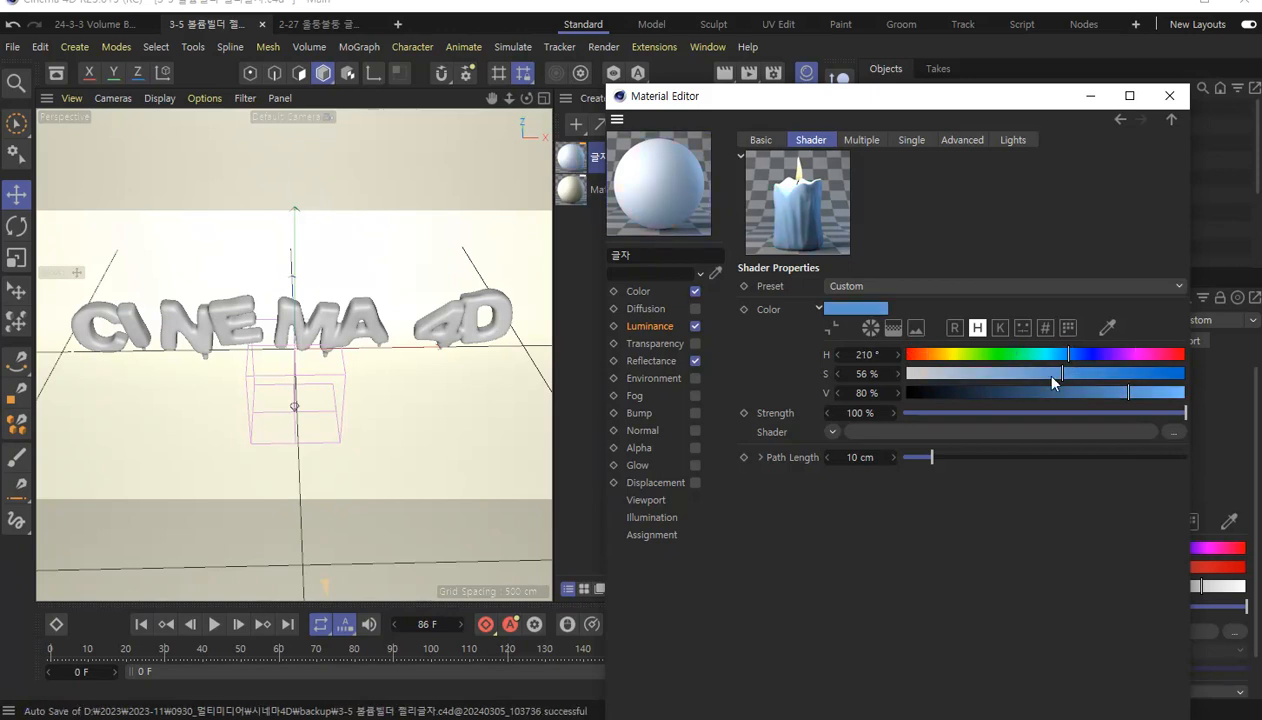
pyautogui.click(1070, 358)
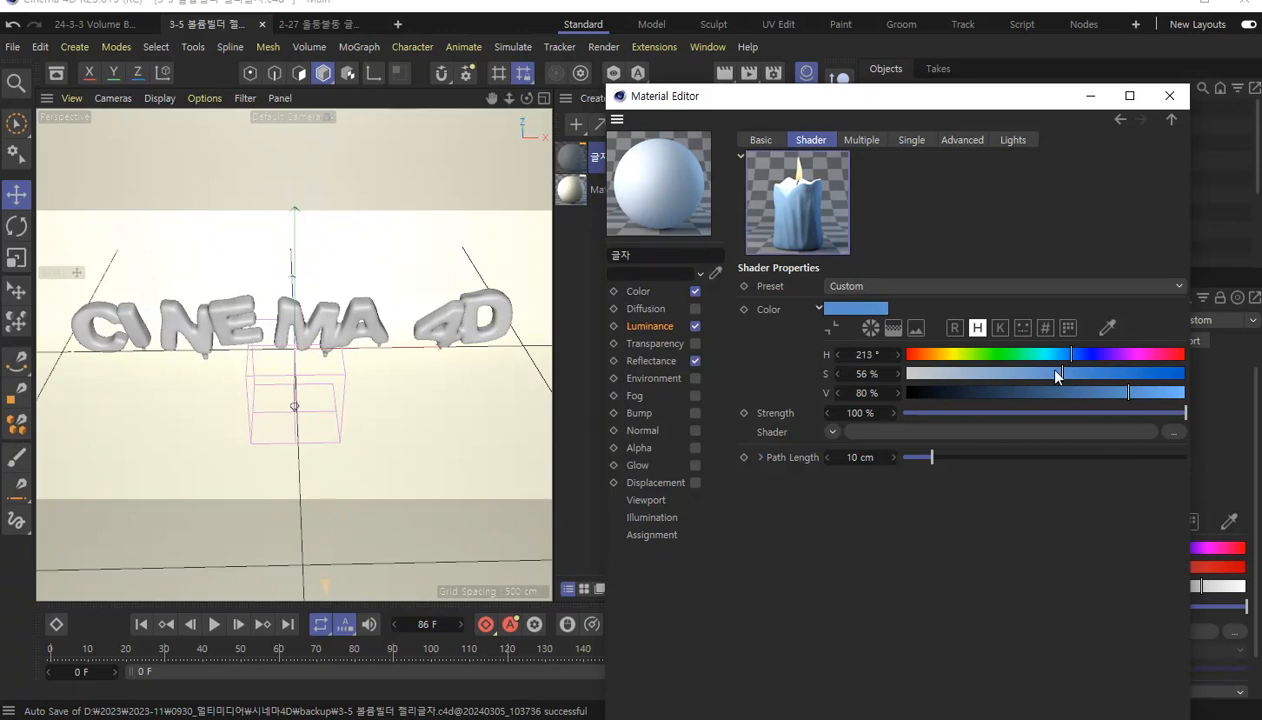
# Set the Subsurface Scattering color to orange with hue 29°, saturation 90% and value 97%.
pyautogui.click(941, 359)
pyautogui.moveTo(941, 356); pyautogui.dragTo(938, 357)
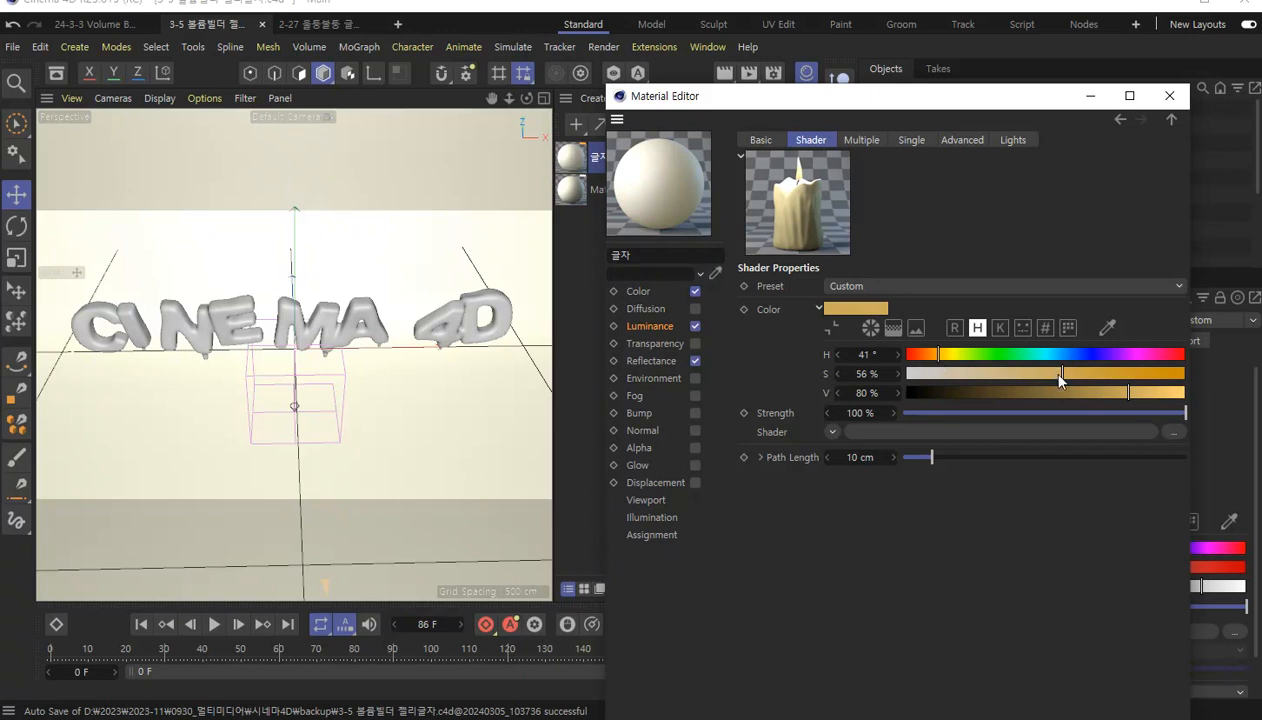
pyautogui.moveTo(937, 361); pyautogui.dragTo(931, 363)
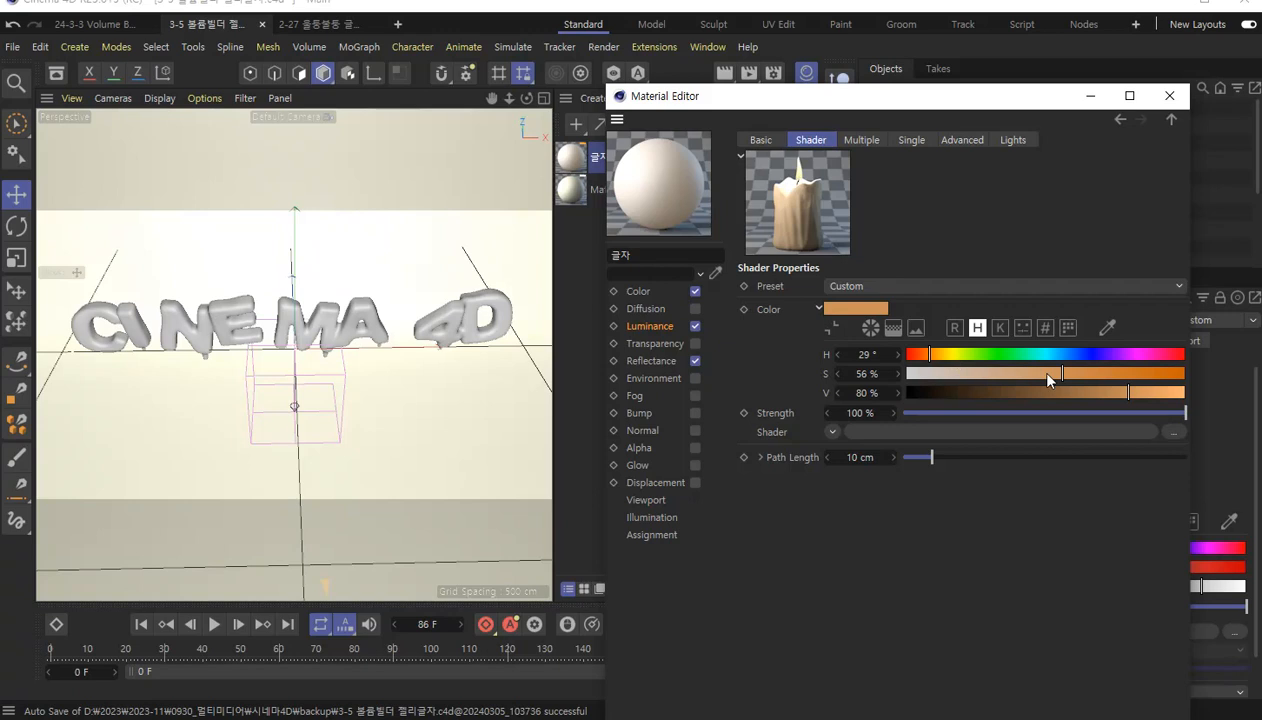
pyautogui.moveTo(1132, 391); pyautogui.dragTo(1165, 392)
pyautogui.moveTo(1063, 373); pyautogui.dragTo(1135, 379)
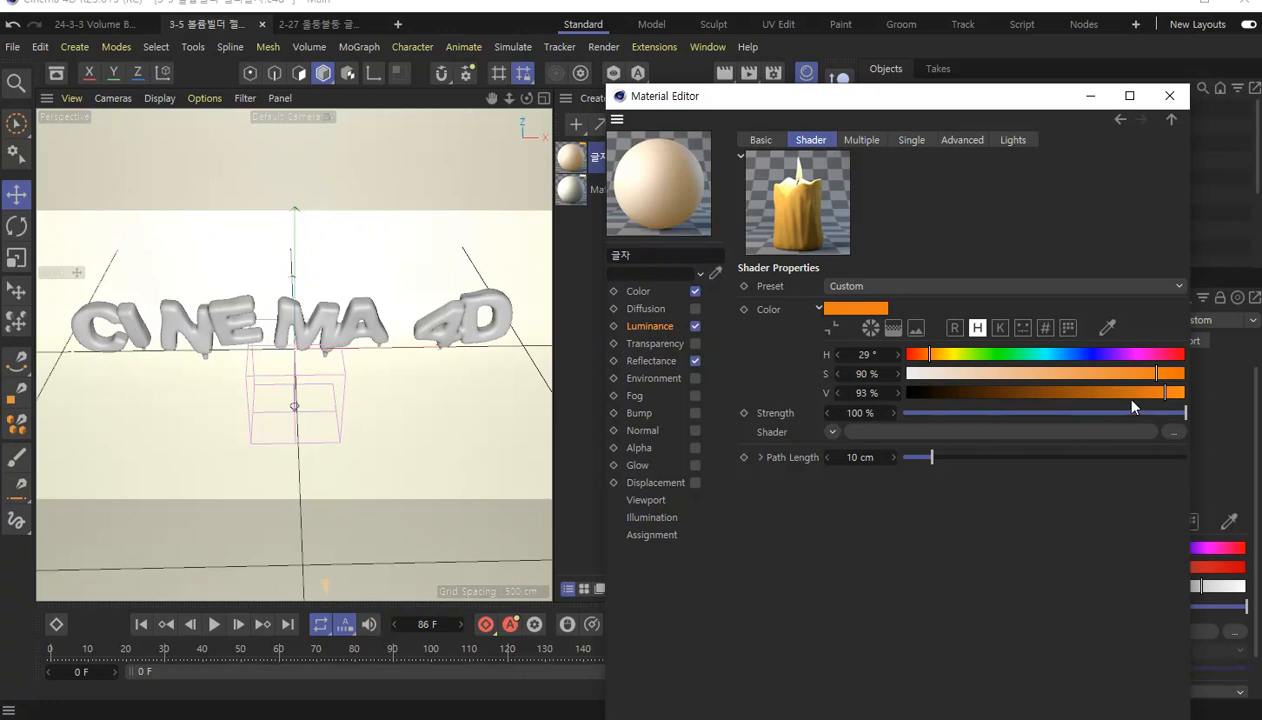
pyautogui.moveTo(1163, 394); pyautogui.dragTo(1178, 398)
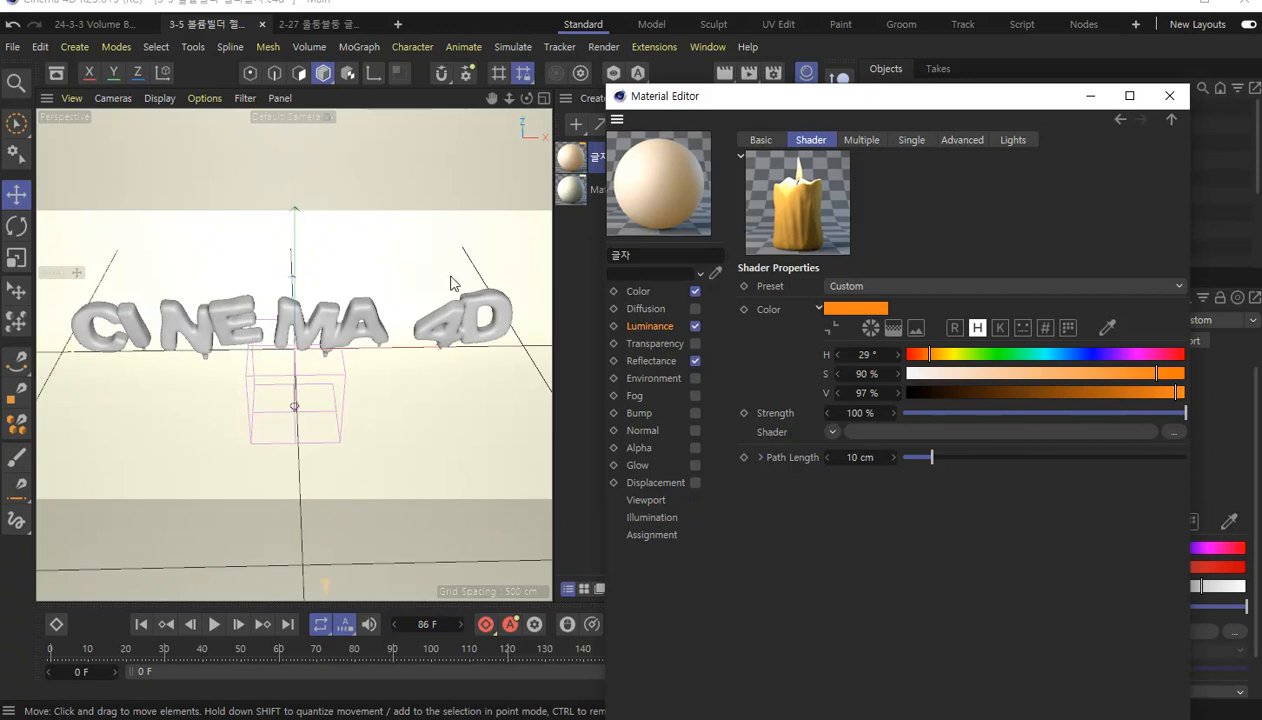
# Check the material look in the 24-3-3 Volume Builder project, return to the 3-5 project and assign the 글자 material to the Volume Mesher.
pyautogui.moveTo(793, 100); pyautogui.dragTo(808, 334)
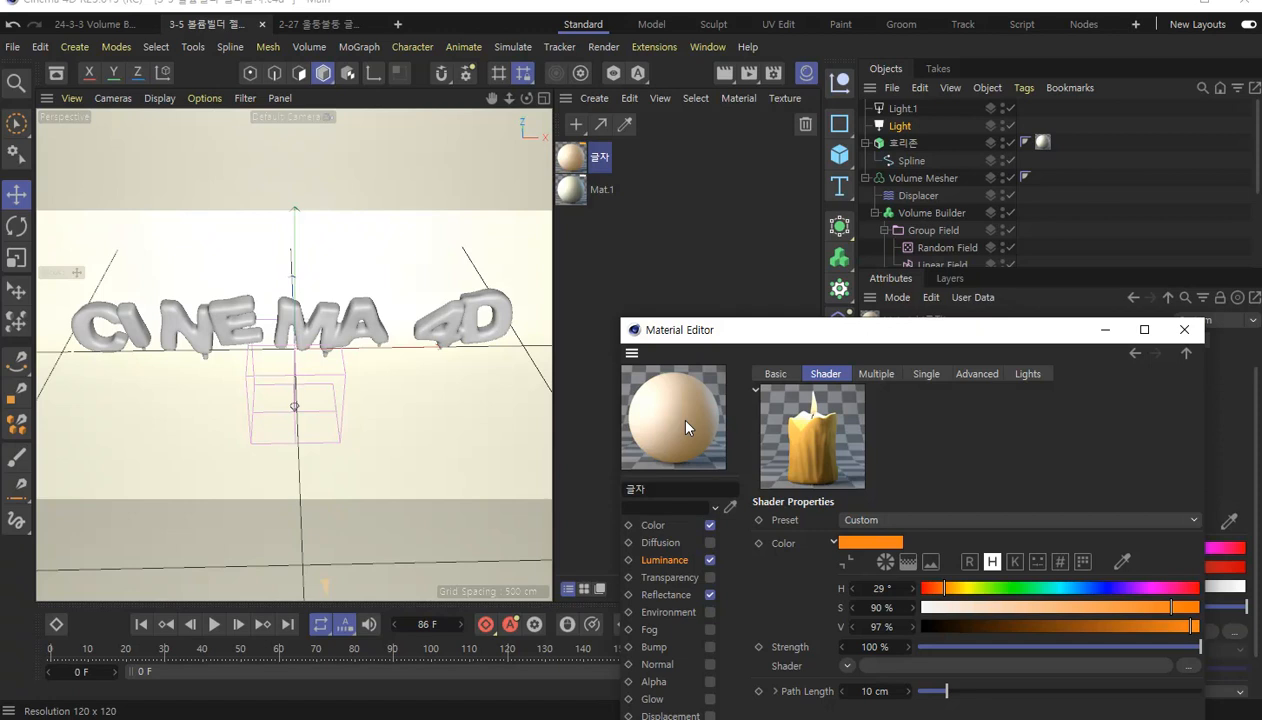
pyautogui.click(106, 25)
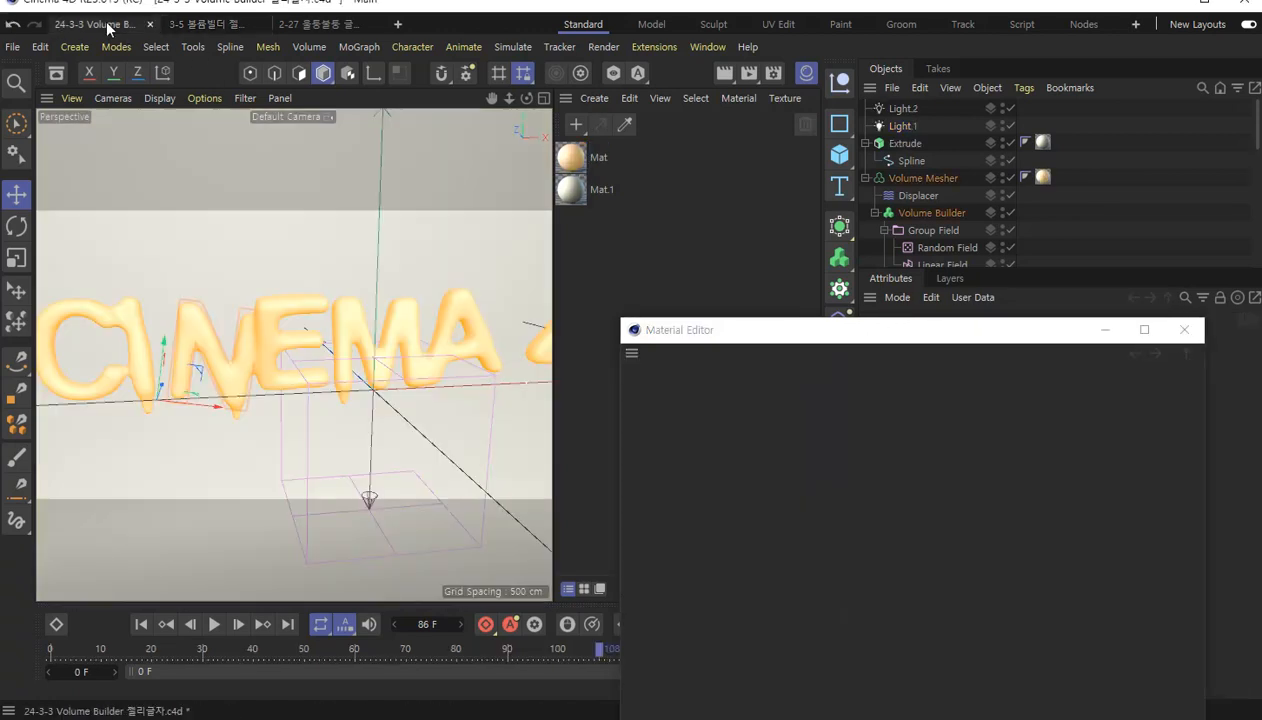
pyautogui.click(205, 24)
pyautogui.moveTo(682, 384); pyautogui.dragTo(920, 175)
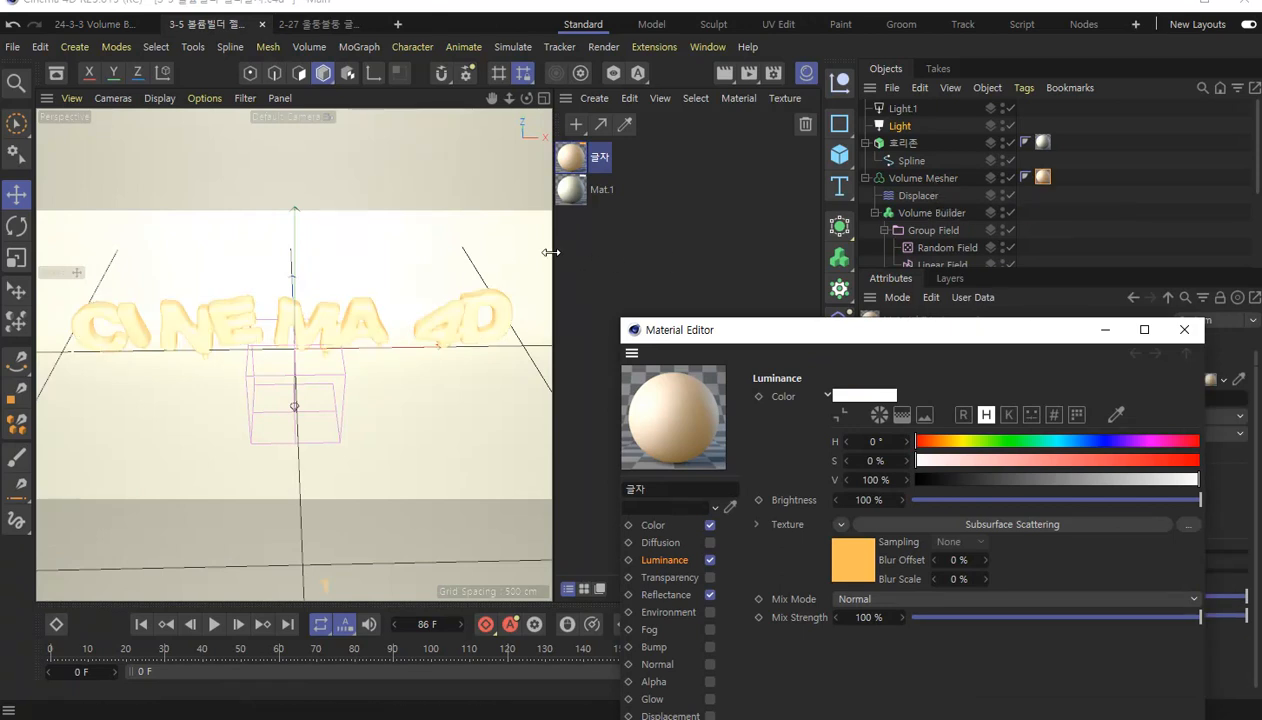
# Widen the viewport and test-render the text with its new material from the front and from a closer angle.
pyautogui.moveTo(550, 252); pyautogui.dragTo(727, 253)
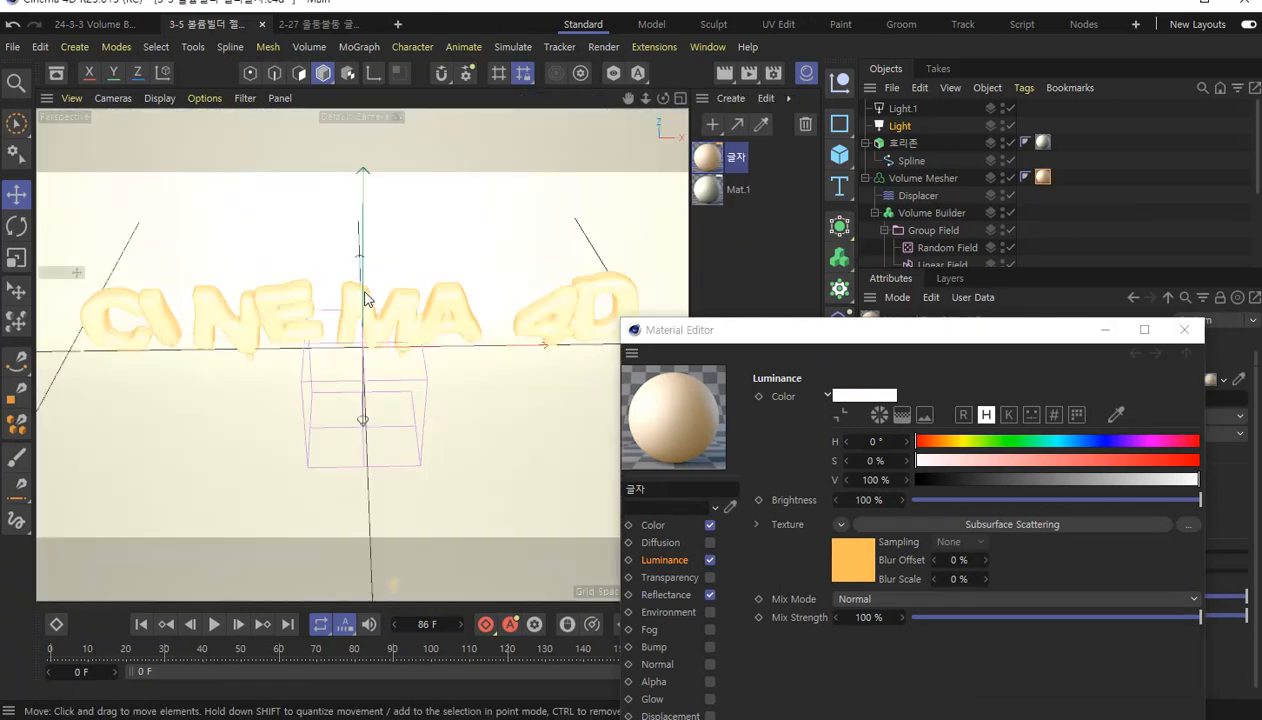
pyautogui.moveTo(386, 283)
pyautogui.keyDown('alt'); pyautogui.mouseDown()
pyautogui.moveTo(395, 277)
pyautogui.moveTo(386, 303)
pyautogui.mouseUp(); pyautogui.keyUp('alt')
pyautogui.scroll(1, 374, 299)
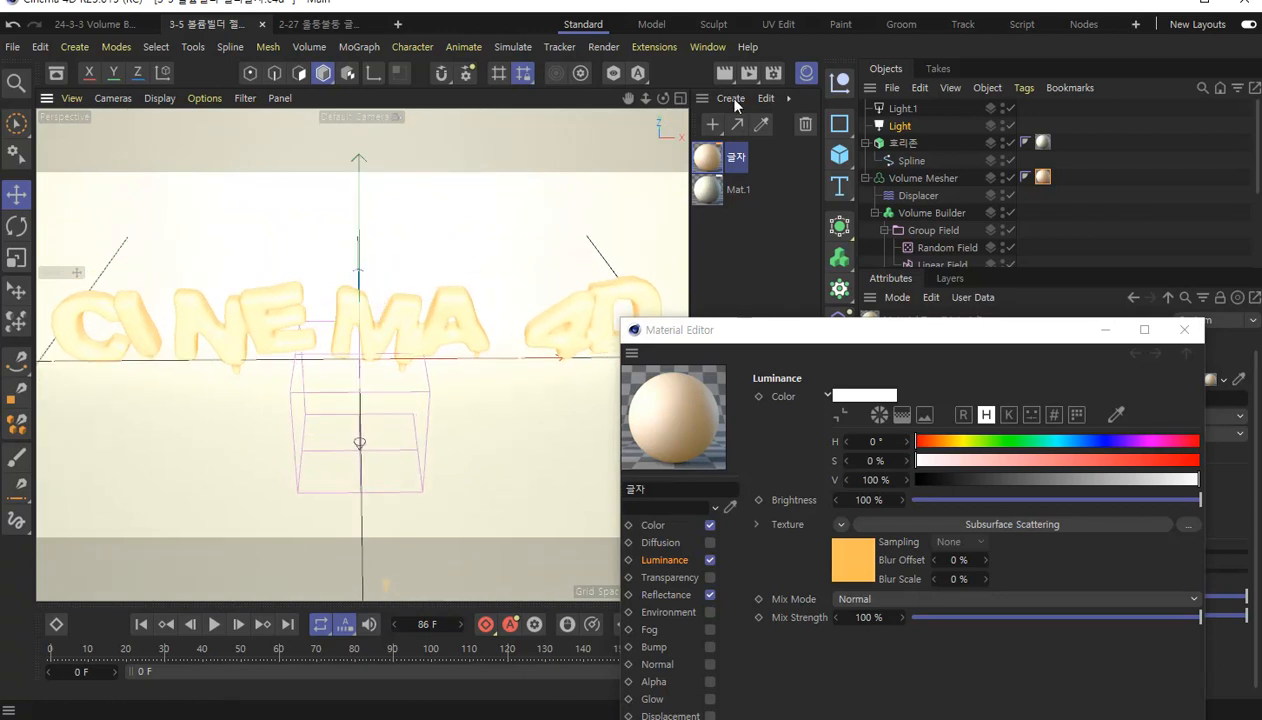
pyautogui.click(726, 75)
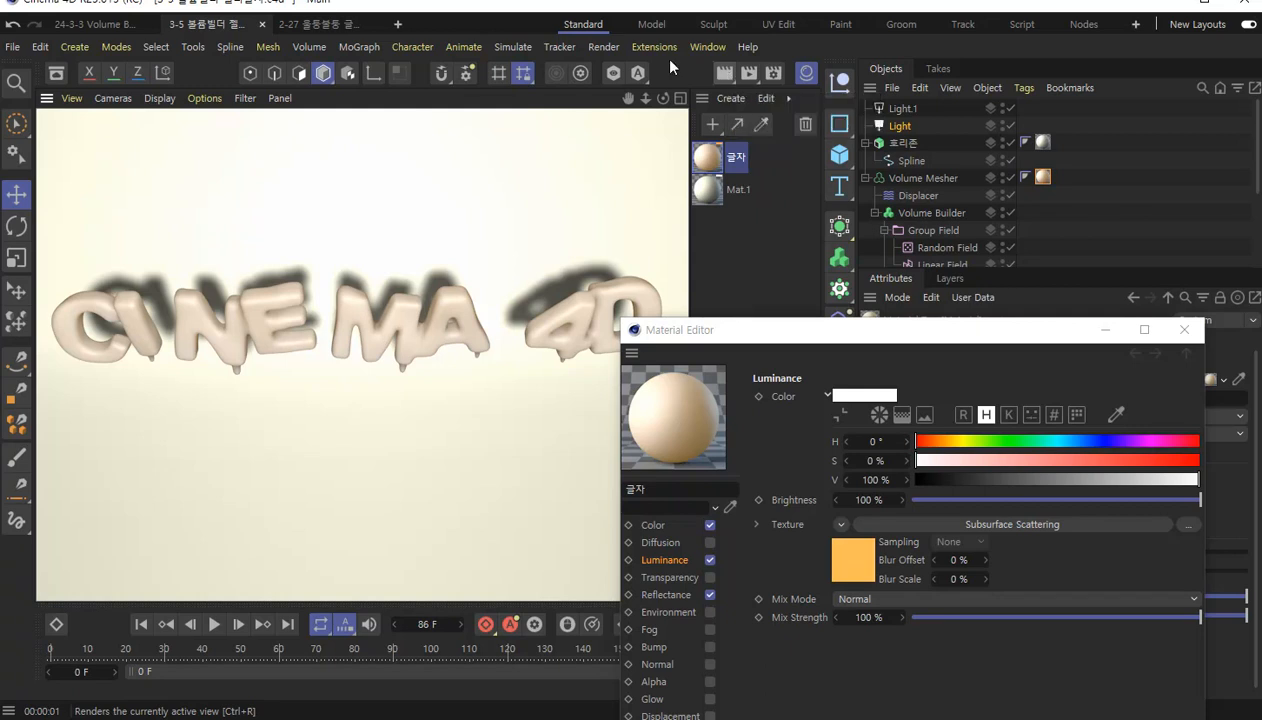
pyautogui.keyDown('alt'); pyautogui.moveTo(295, 285); pyautogui.dragTo(596, 145); pyautogui.keyUp('alt')
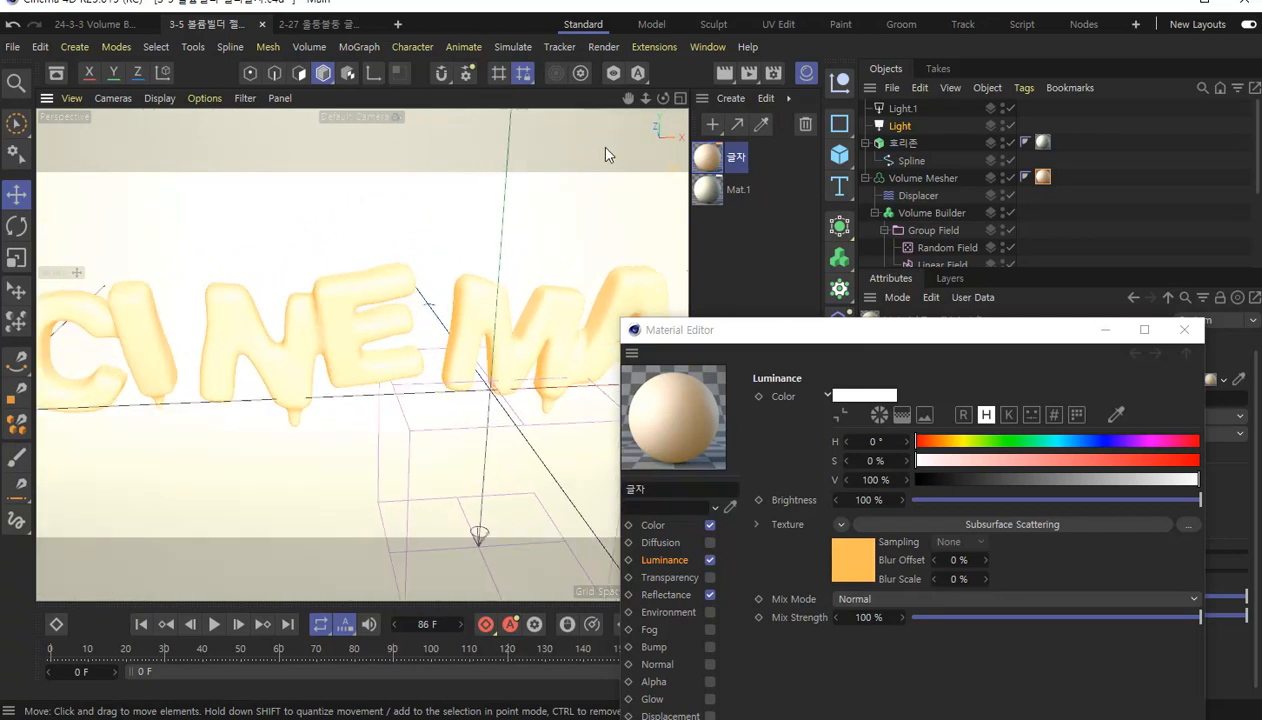
pyautogui.click(724, 73)
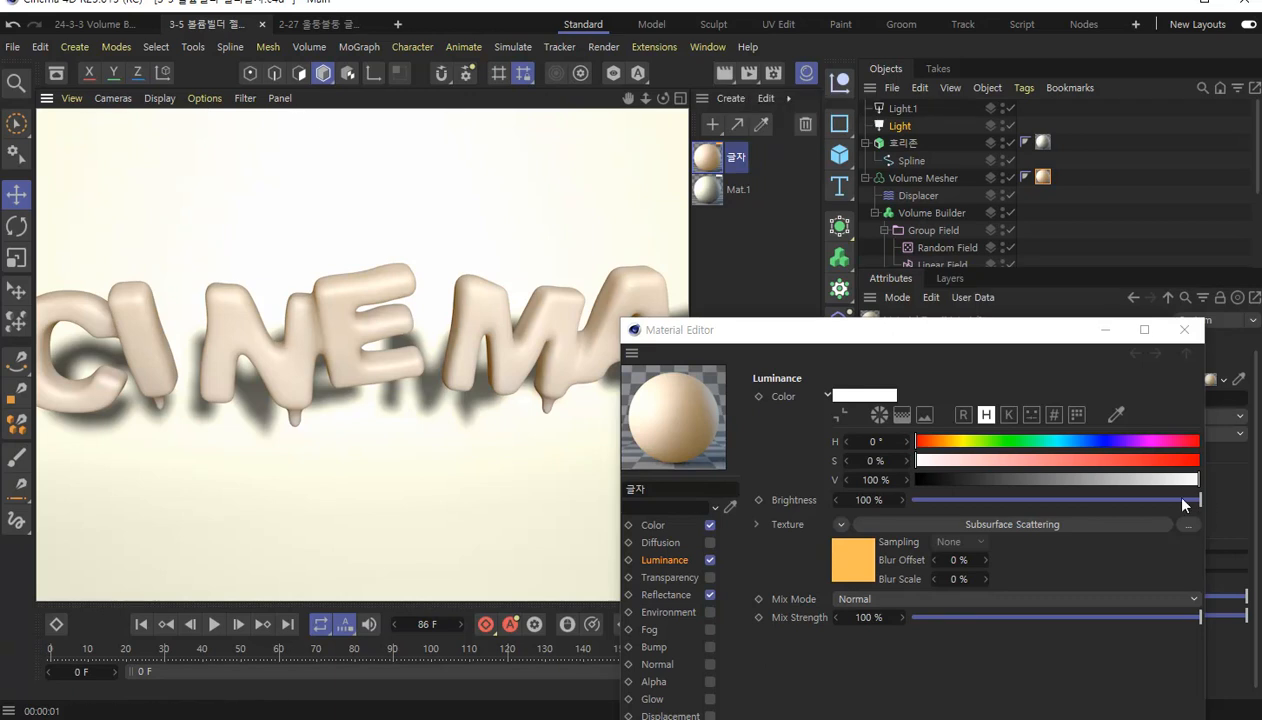
# Reopen the Subsurface Scattering settings and set the color to hue 25°, saturation 97% and value 100%, test-rendering the view.
pyautogui.click(846, 557)
pyautogui.moveTo(969, 348); pyautogui.dragTo(1010, 152)
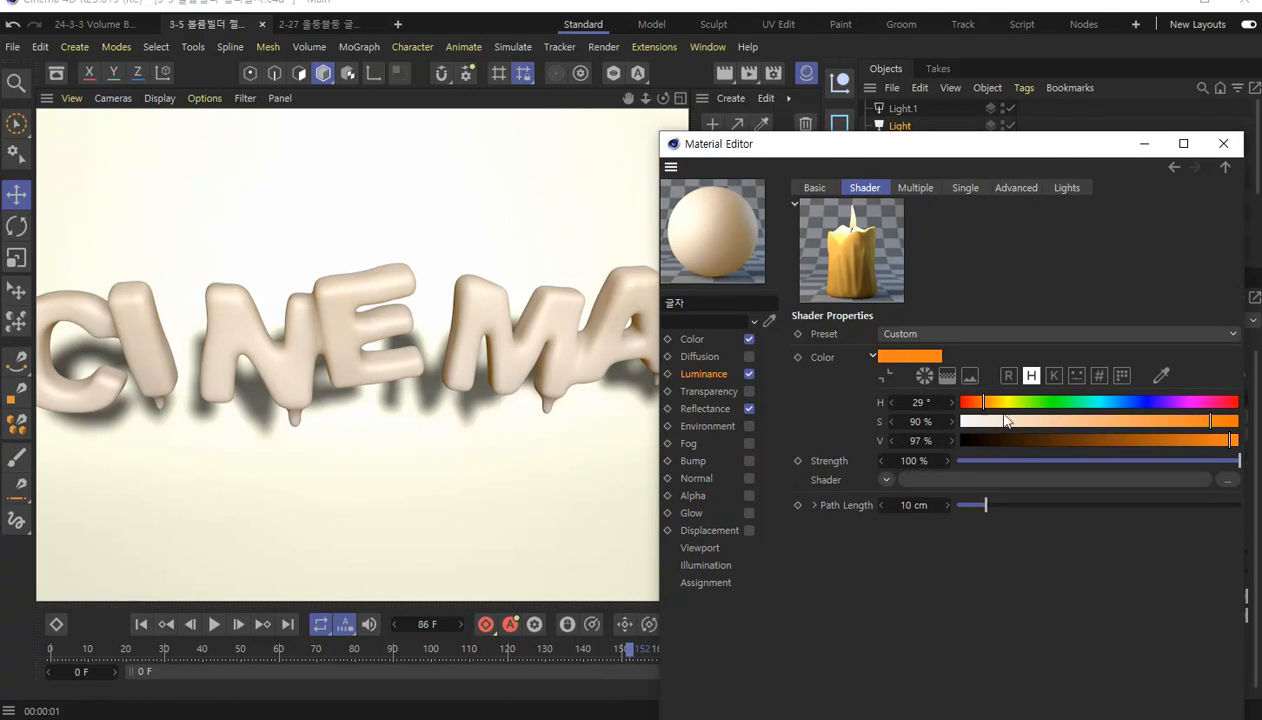
pyautogui.moveTo(1212, 421); pyautogui.dragTo(1230, 428)
pyautogui.moveTo(987, 403); pyautogui.dragTo(979, 403)
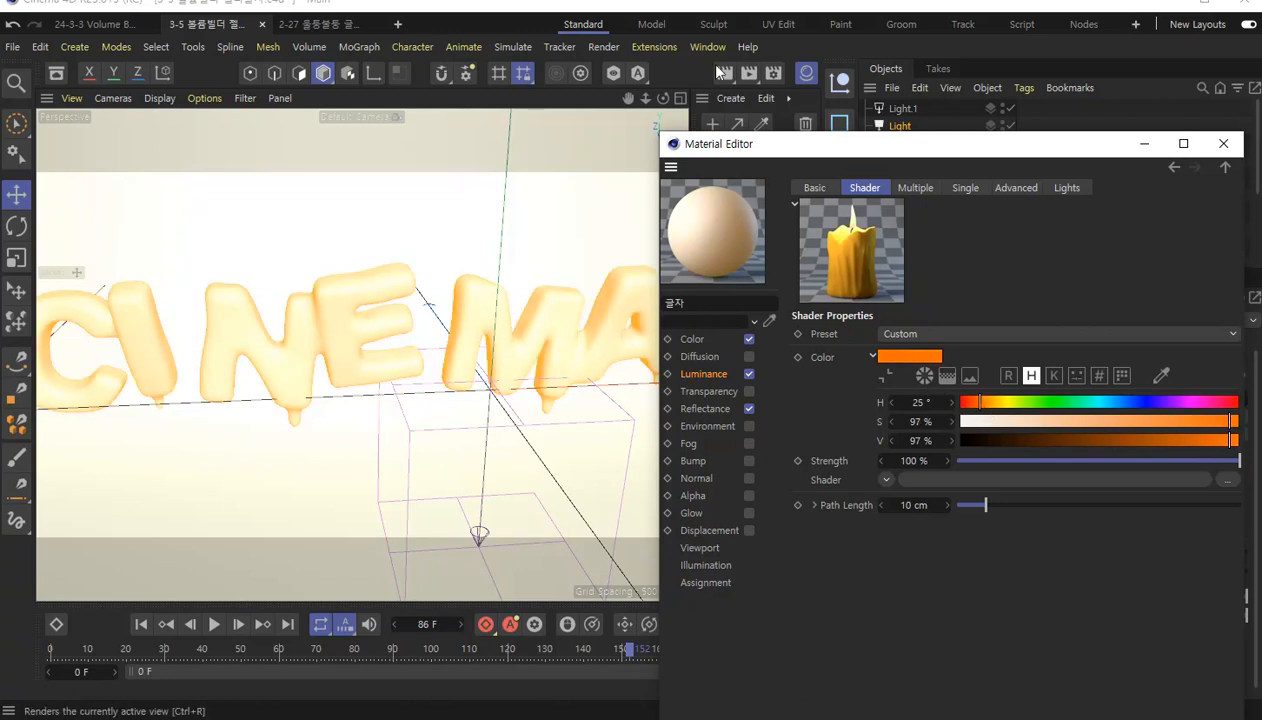
pyautogui.click(725, 74)
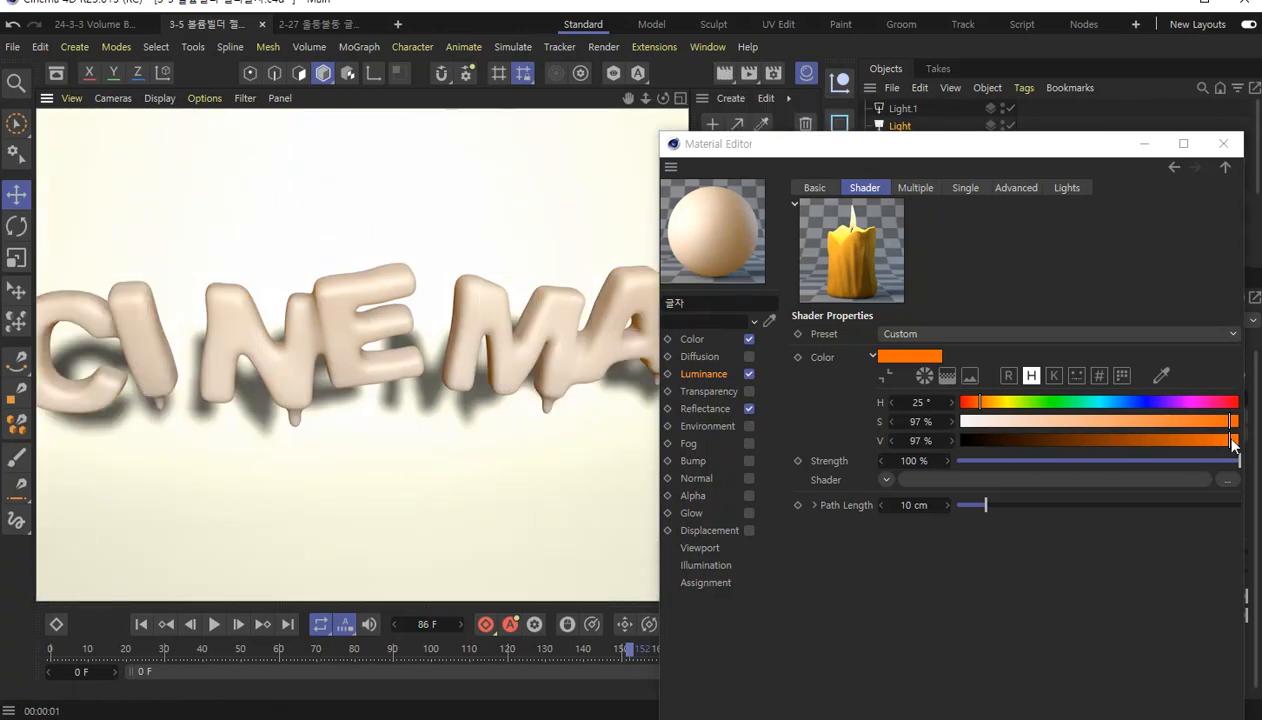
pyautogui.moveTo(1231, 441); pyautogui.dragTo(1247, 451)
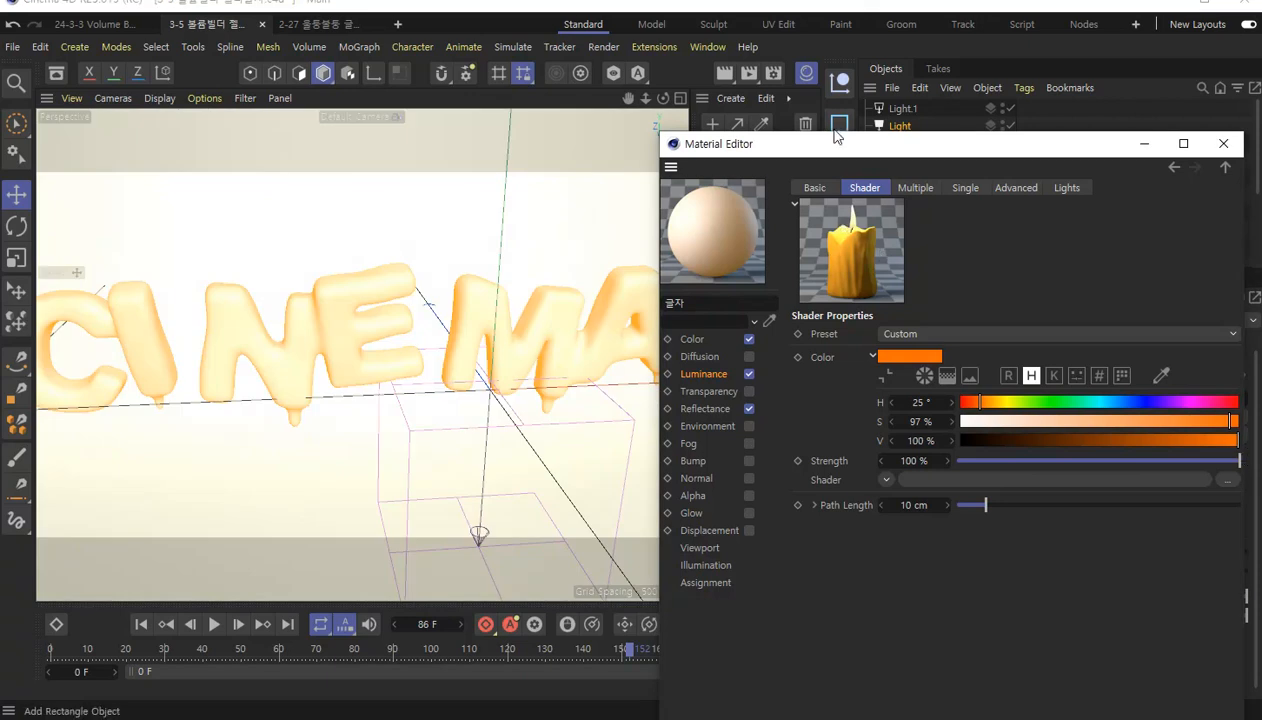
pyautogui.click(723, 75)
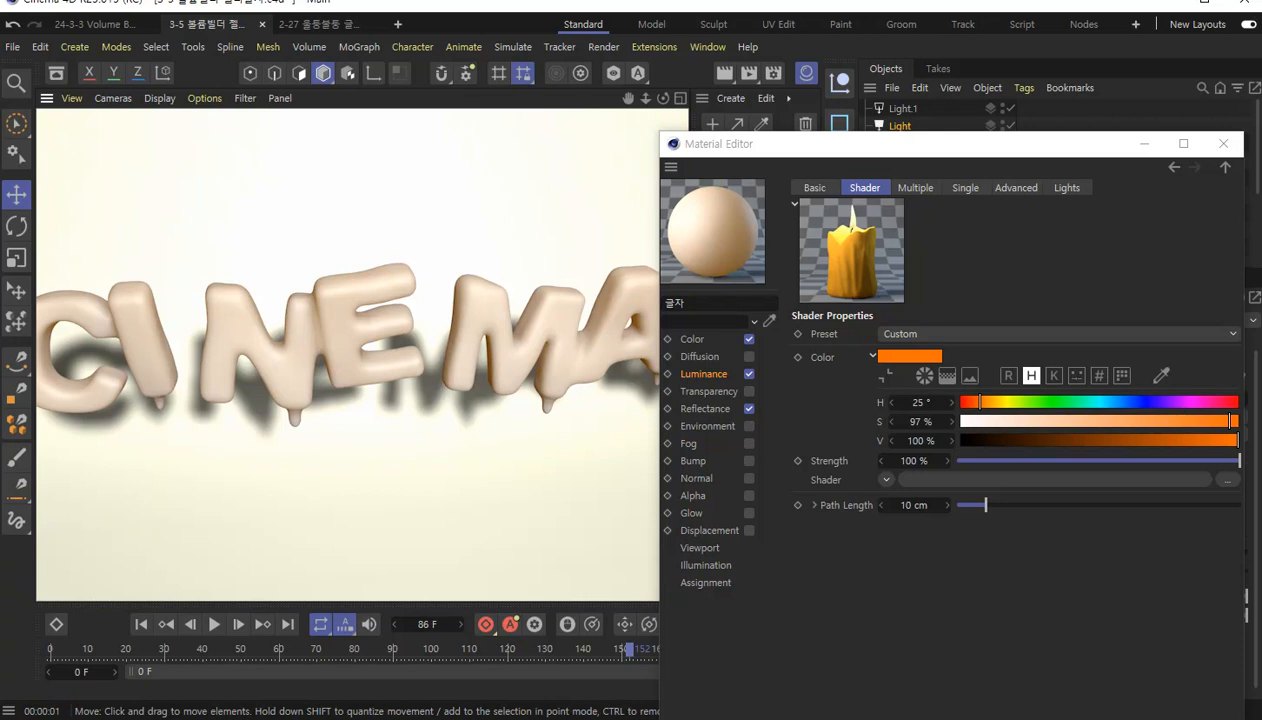
# Test-render the shader color with hues of 30° and 16°, and settle on a hue of 27°.
pyautogui.click(985, 403)
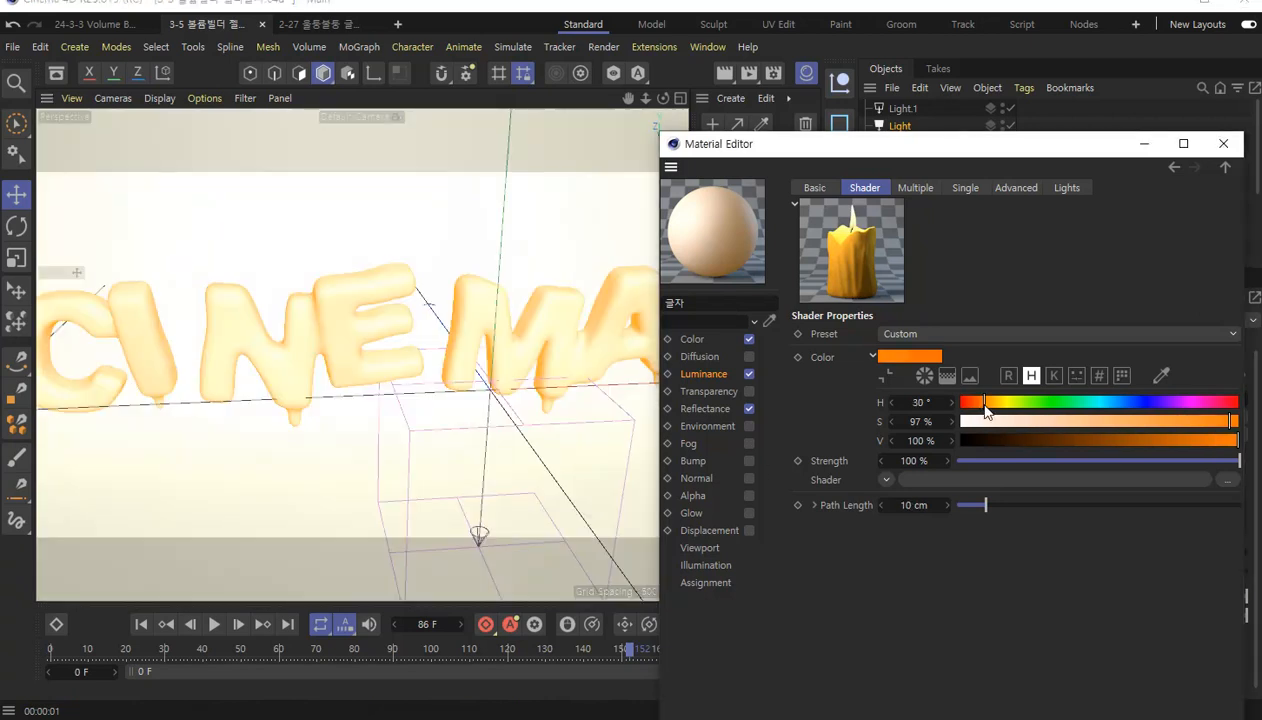
pyautogui.moveTo(985, 404); pyautogui.dragTo(983, 405)
pyautogui.click(986, 405)
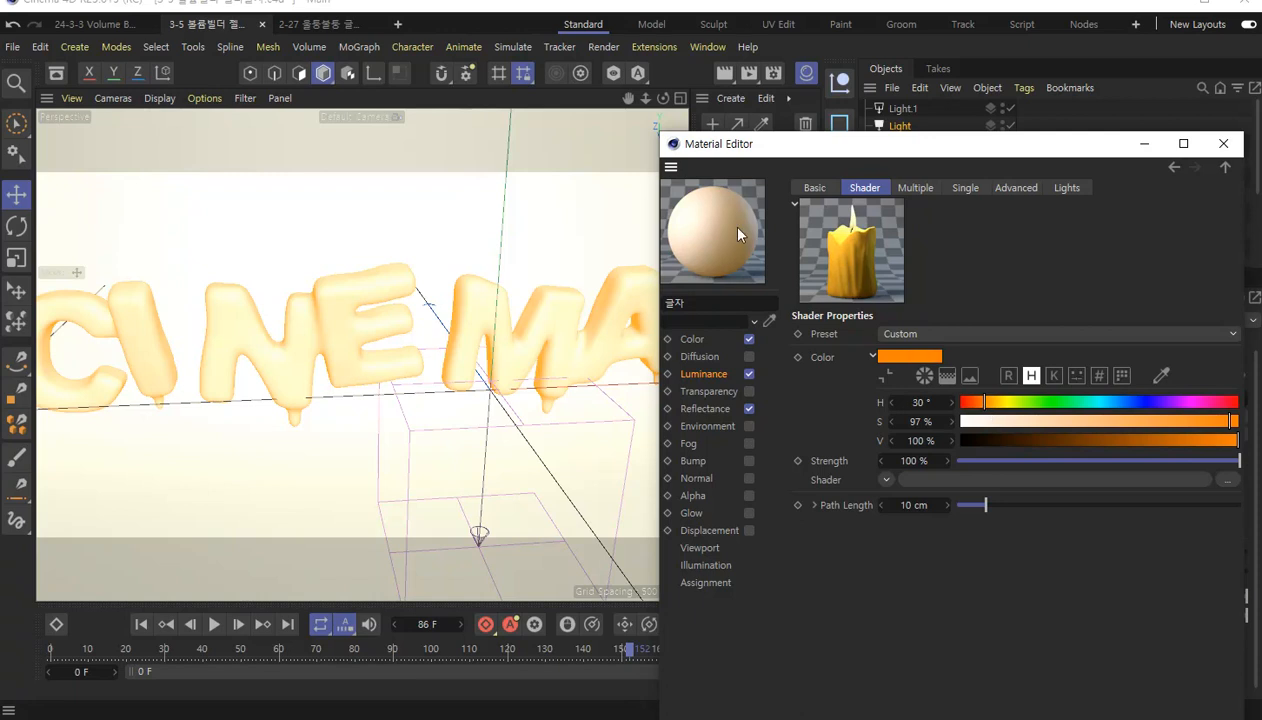
pyautogui.click(726, 76)
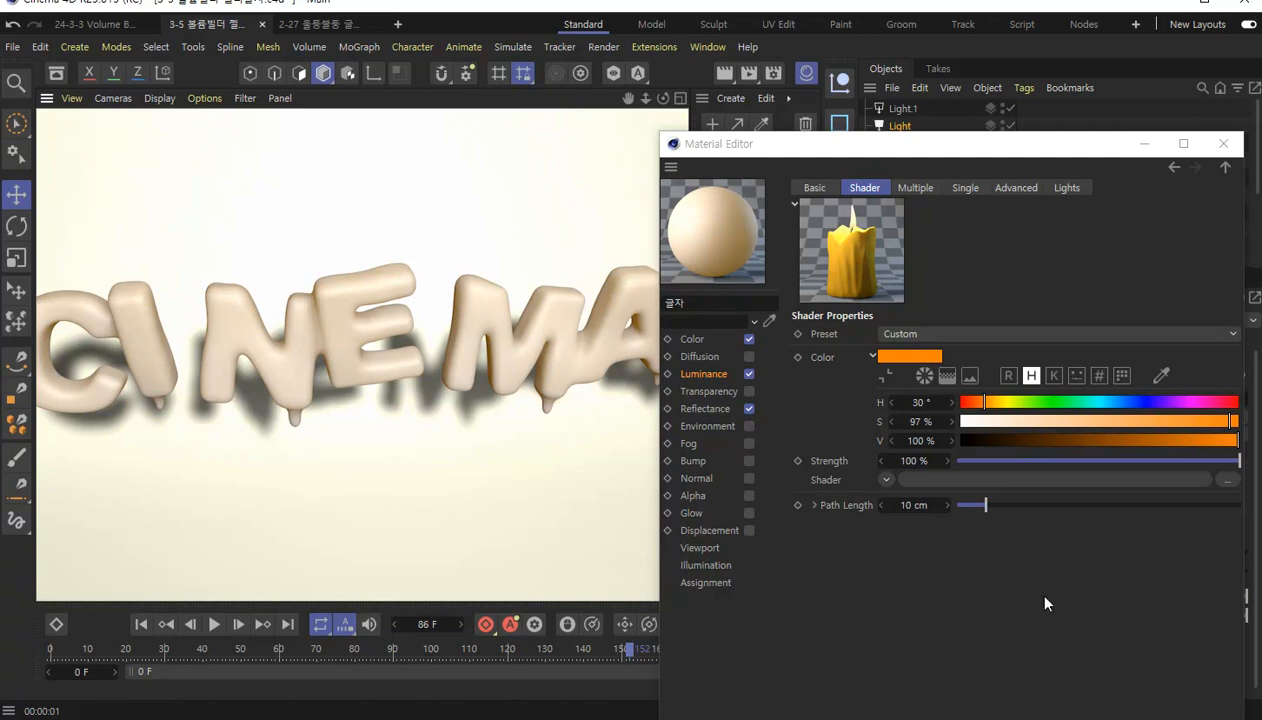
pyautogui.moveTo(989, 412); pyautogui.dragTo(971, 404)
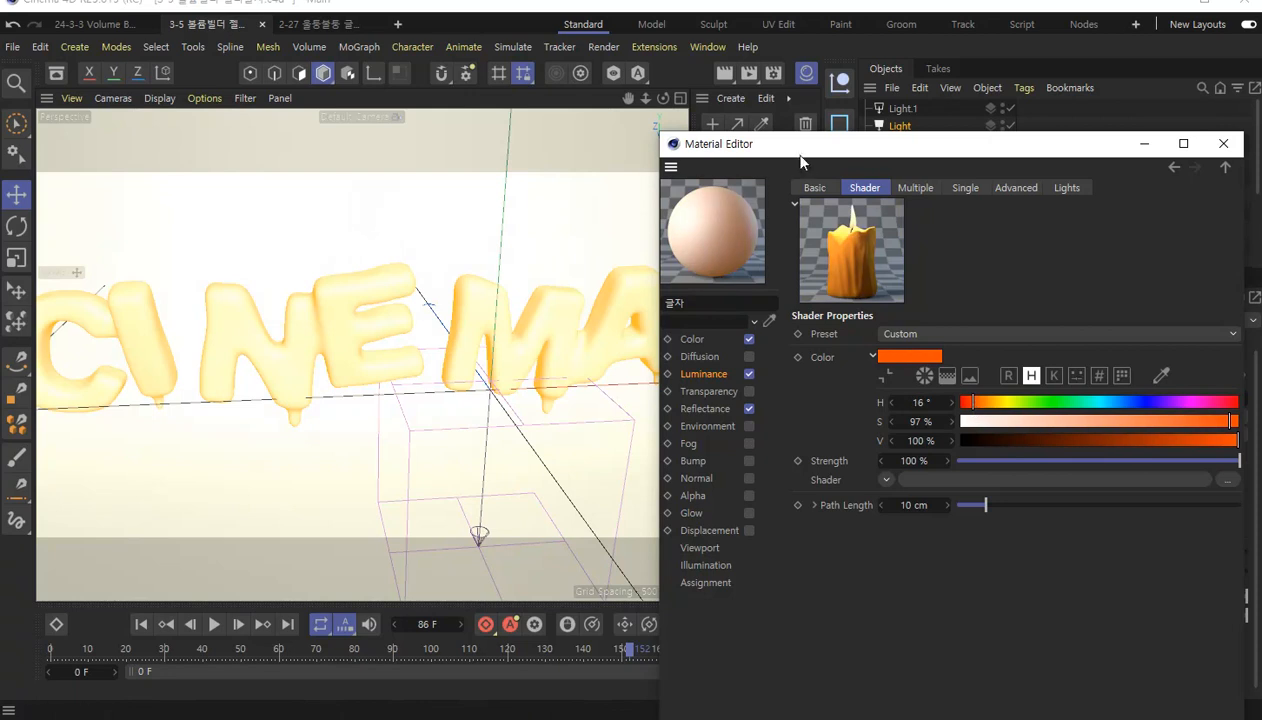
pyautogui.click(724, 73)
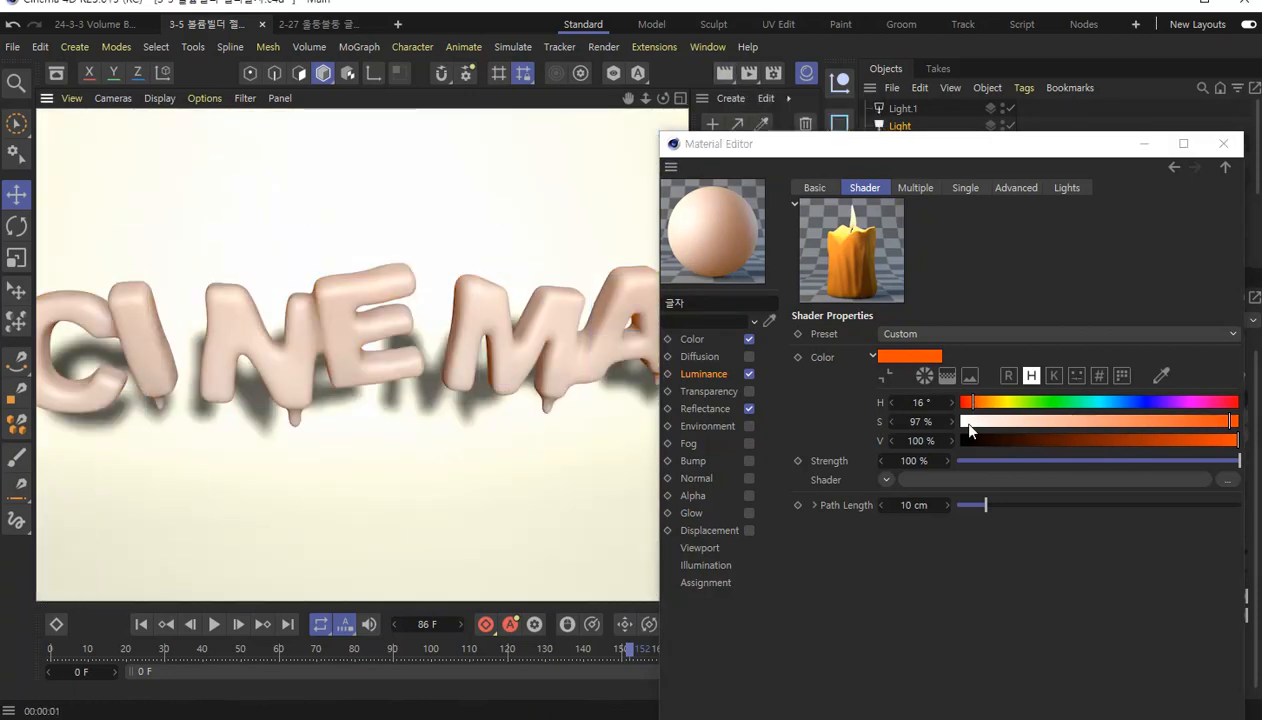
pyautogui.moveTo(972, 407); pyautogui.dragTo(981, 408)
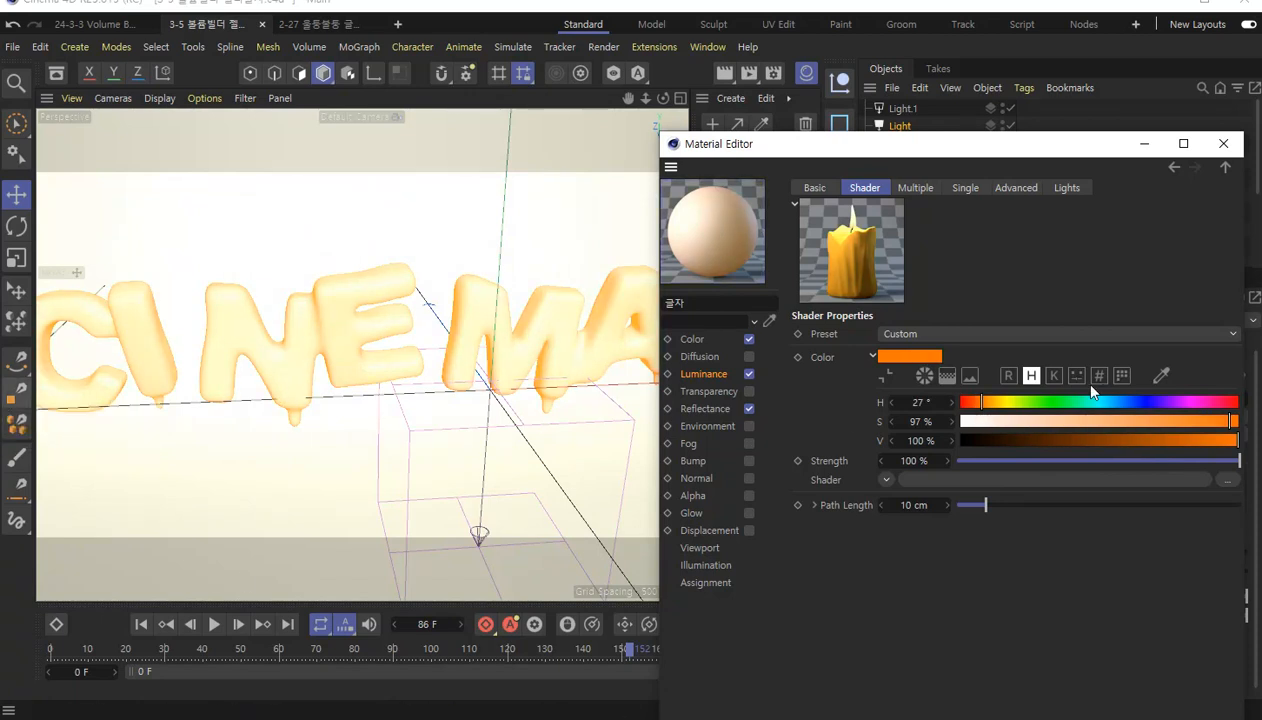
# Expand the shader's Path Length to show its Red, Green and Blue settings.
pyautogui.moveTo(1037, 141); pyautogui.dragTo(984, 28)
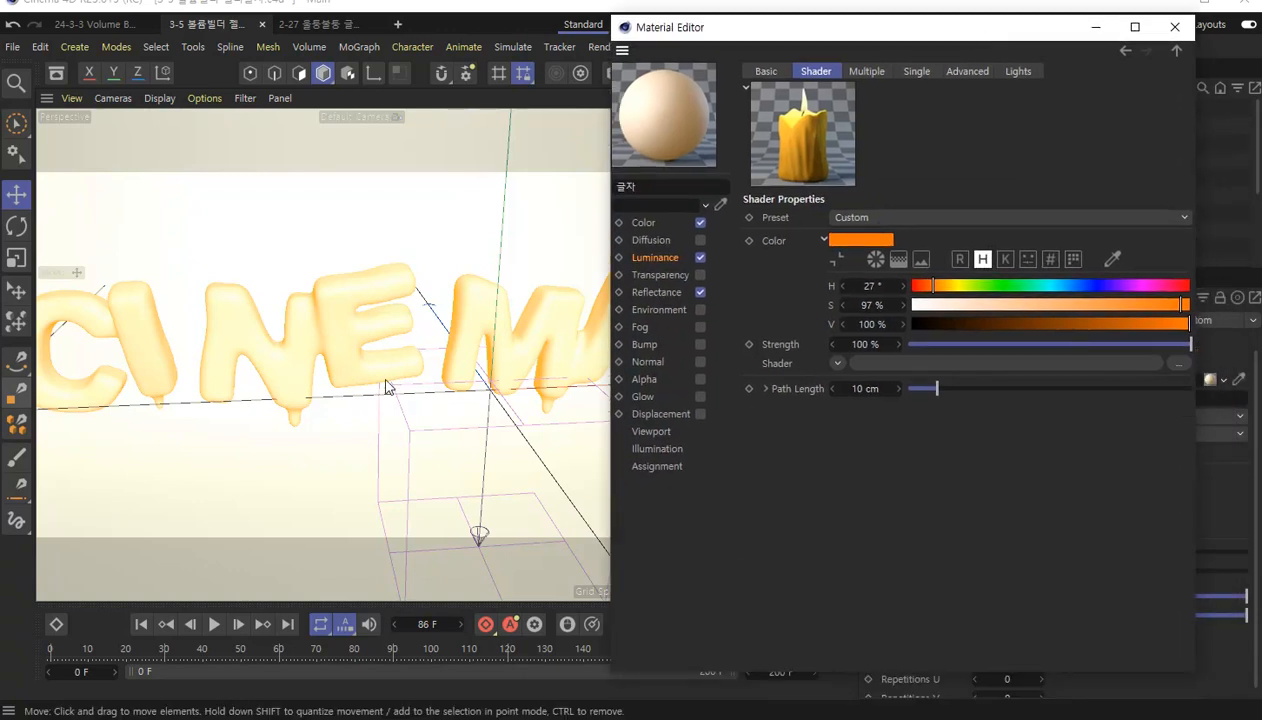
pyautogui.click(766, 389)
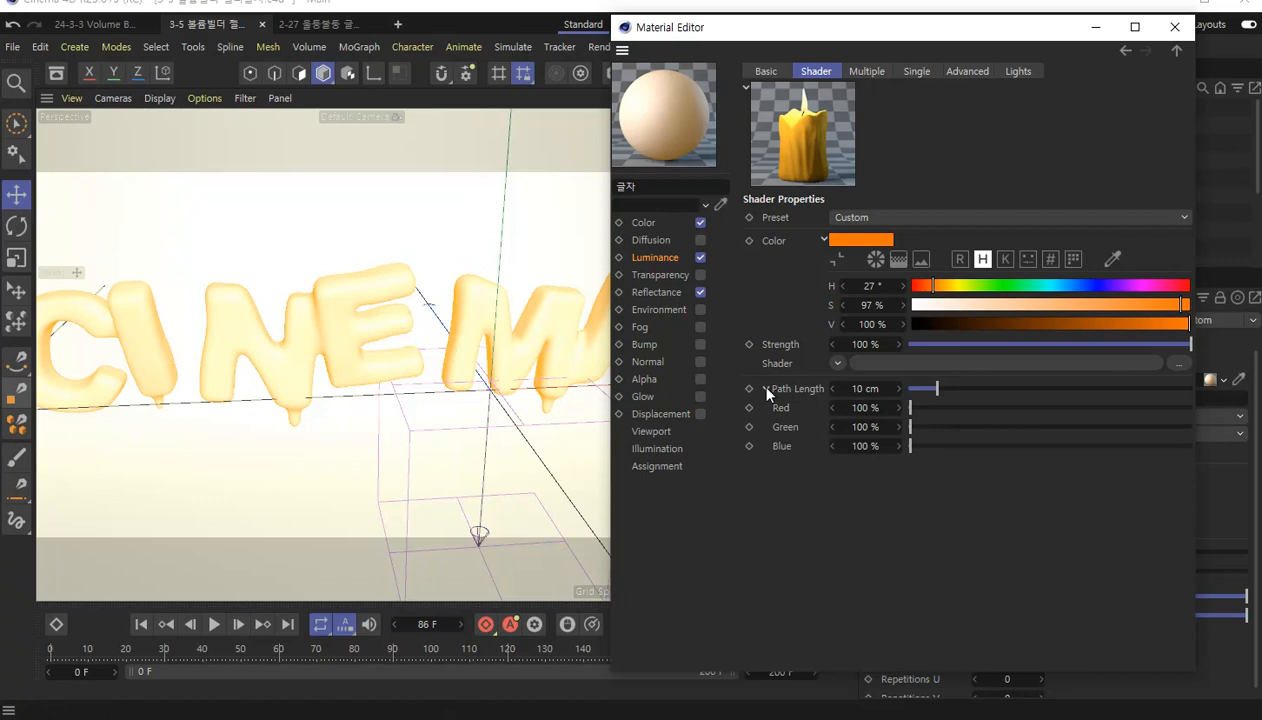
pyautogui.click(804, 395)
# Uncover the viewport and turn on Interactive Render Region over the middle of the text.
pyautogui.moveTo(730, 37); pyautogui.dragTo(875, 108)
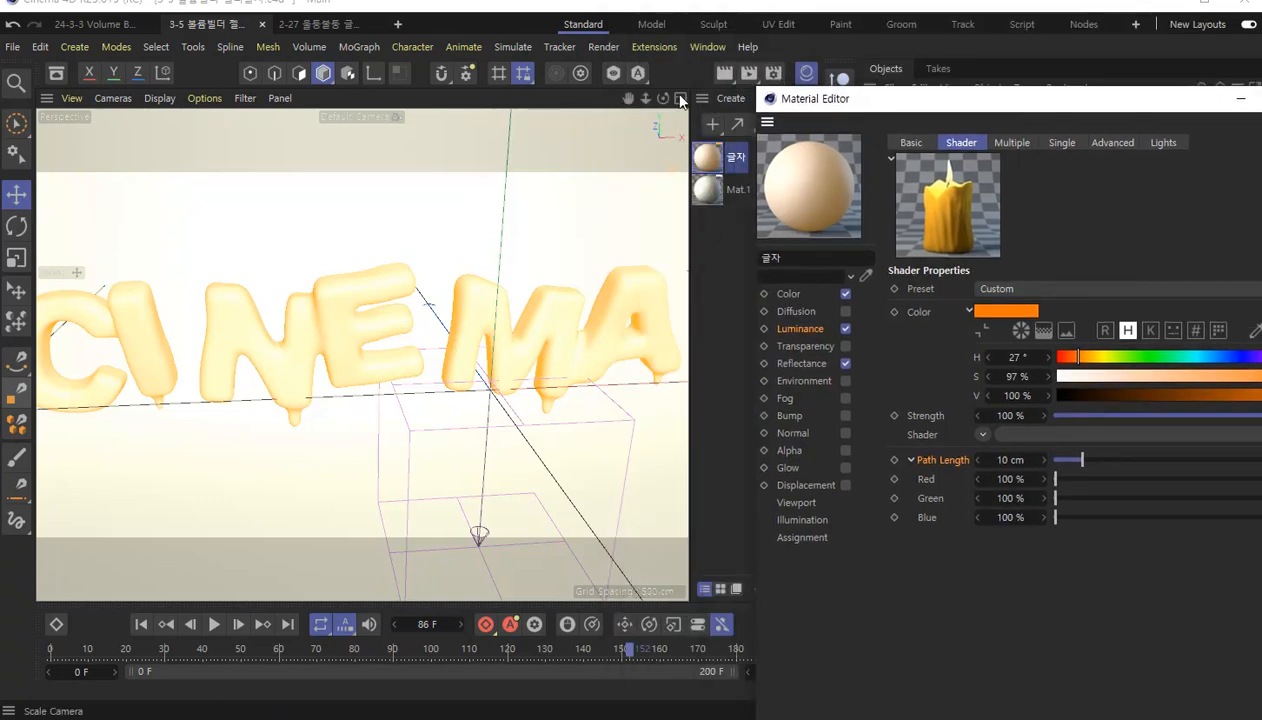
pyautogui.click(750, 75)
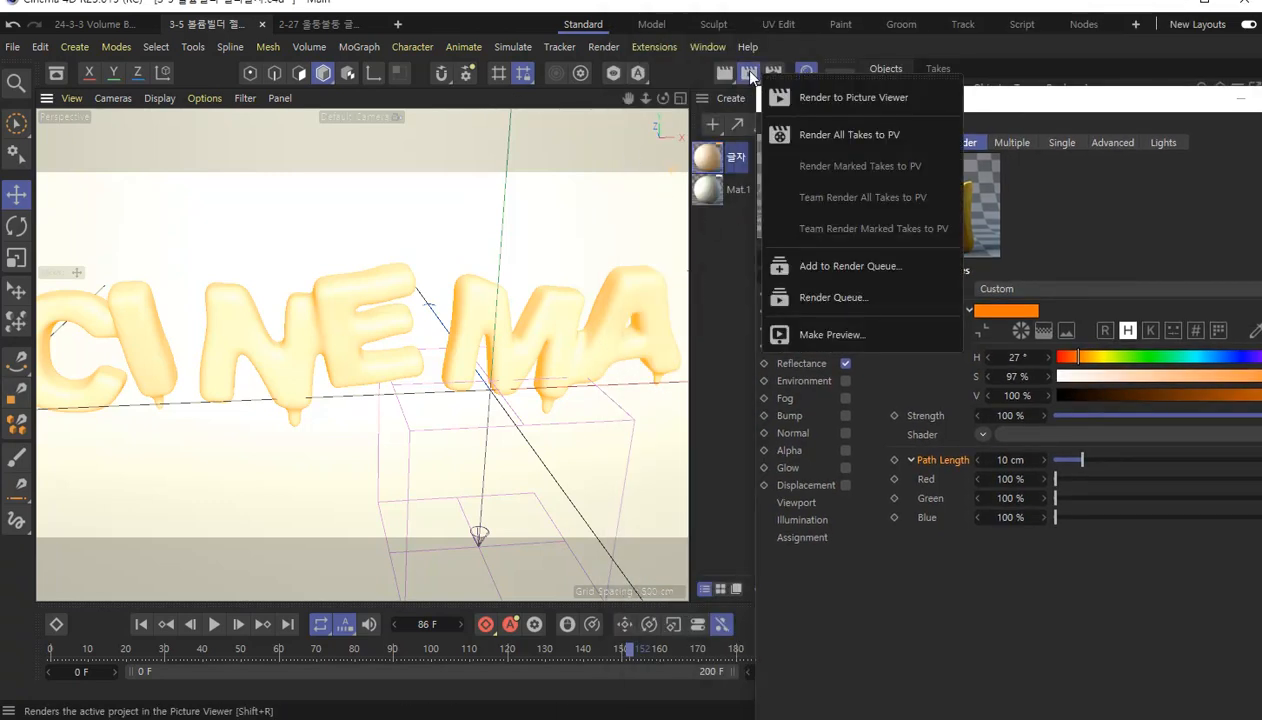
pyautogui.click(725, 78)
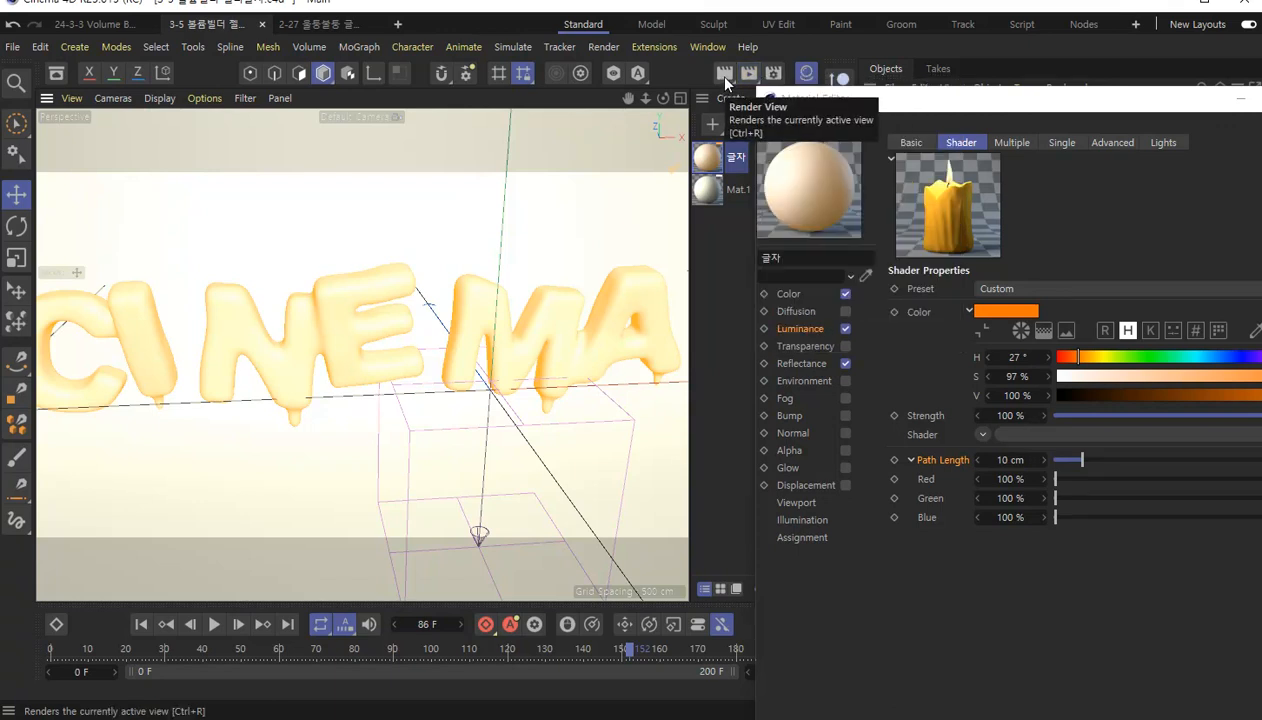
pyautogui.click(726, 81)
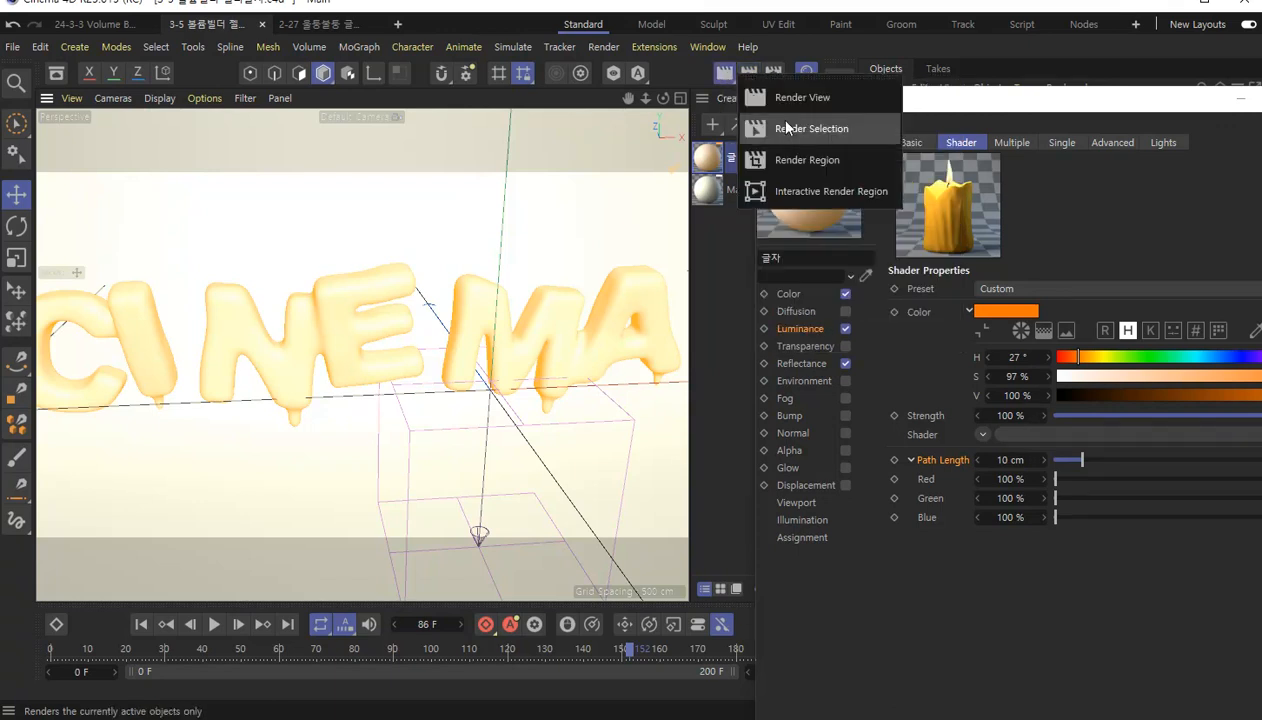
pyautogui.click(821, 193)
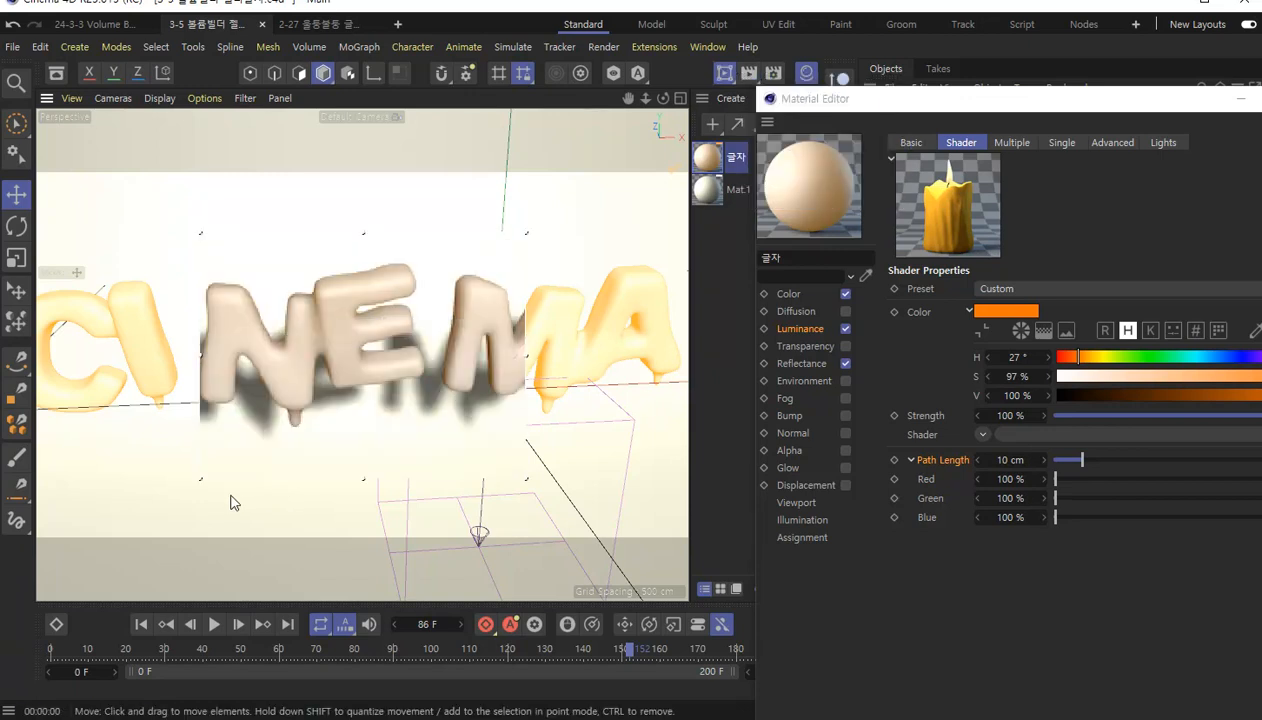
# Enlarge the interactive render region to span the whole CINEMA text and reposition the Material Editor beside it.
pyautogui.moveTo(200, 481); pyautogui.dragTo(38, 492)
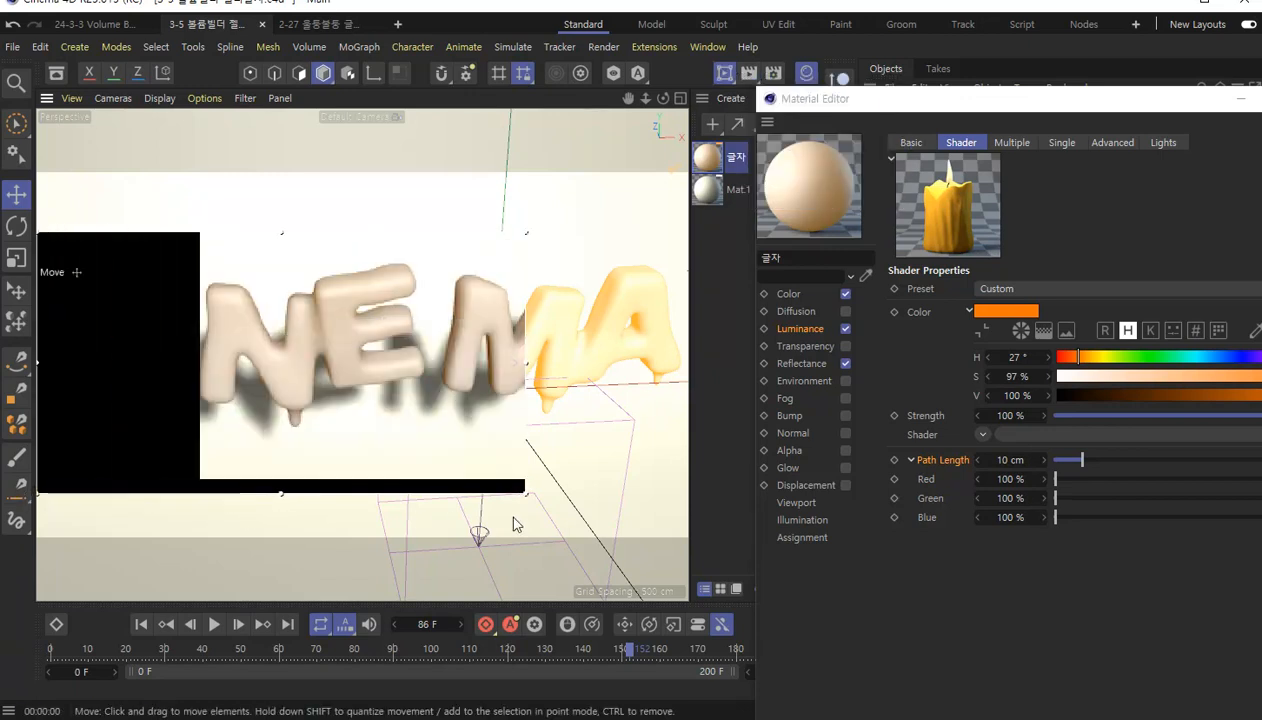
pyautogui.moveTo(524, 493); pyautogui.dragTo(681, 493)
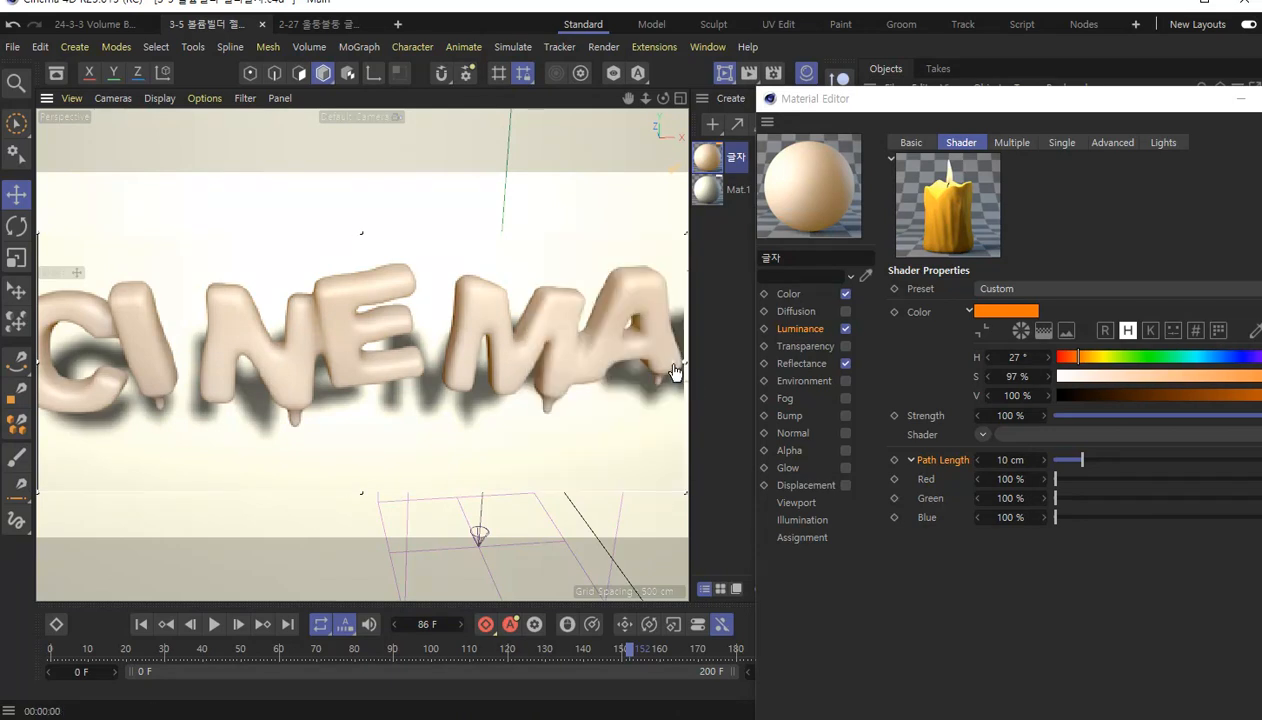
pyautogui.moveTo(682, 237); pyautogui.dragTo(683, 224)
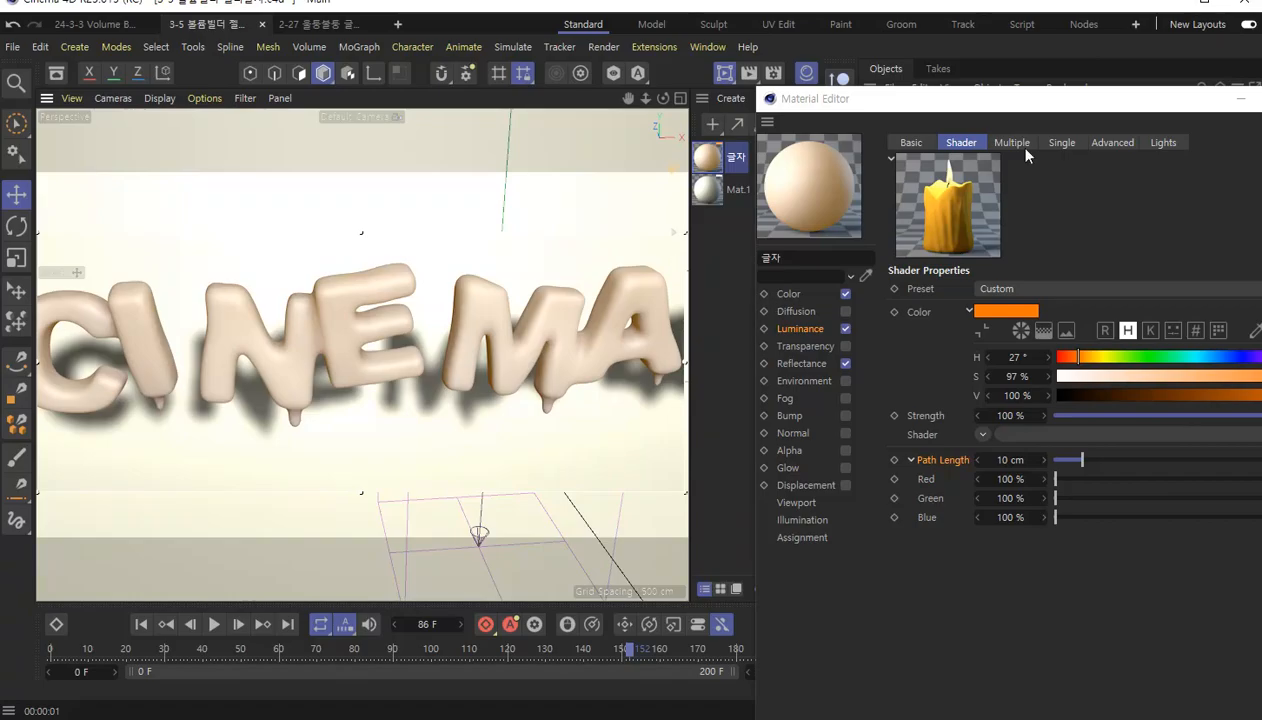
pyautogui.moveTo(1087, 118); pyautogui.dragTo(1033, 34)
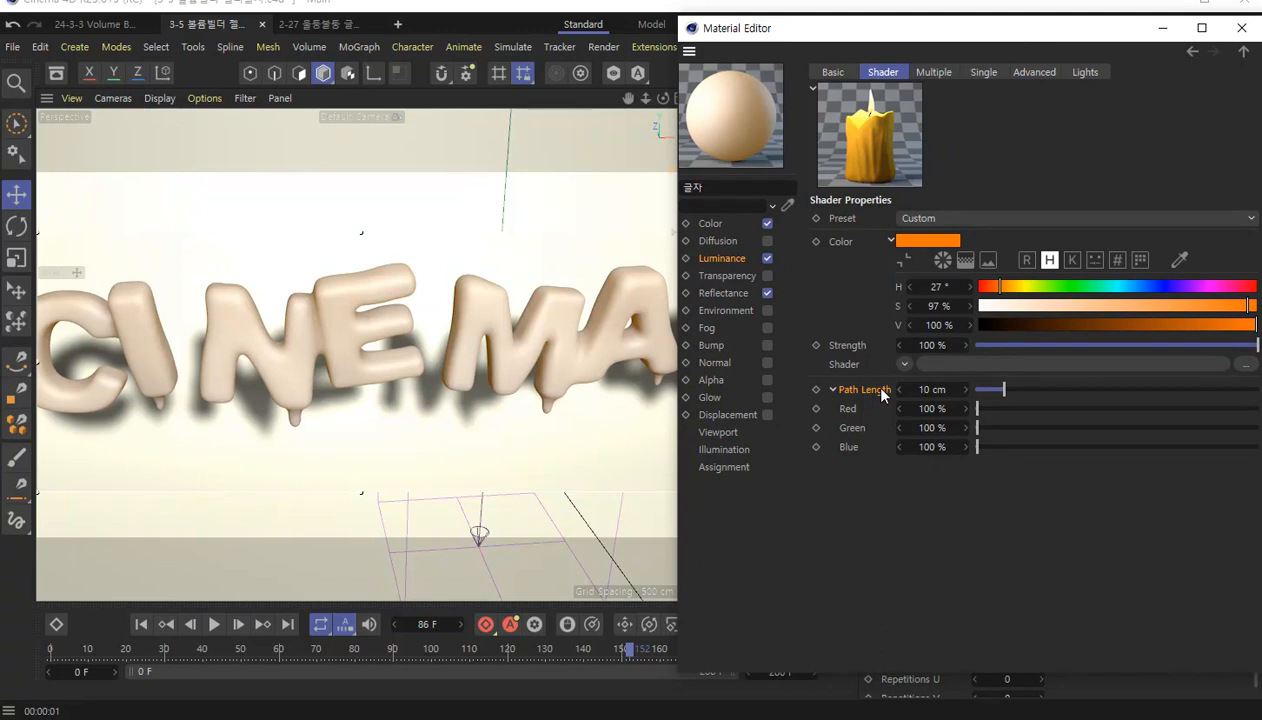
# Try shader Path Length values of 2 cm and 20 cm in the interactive render.
pyautogui.click(936, 389)
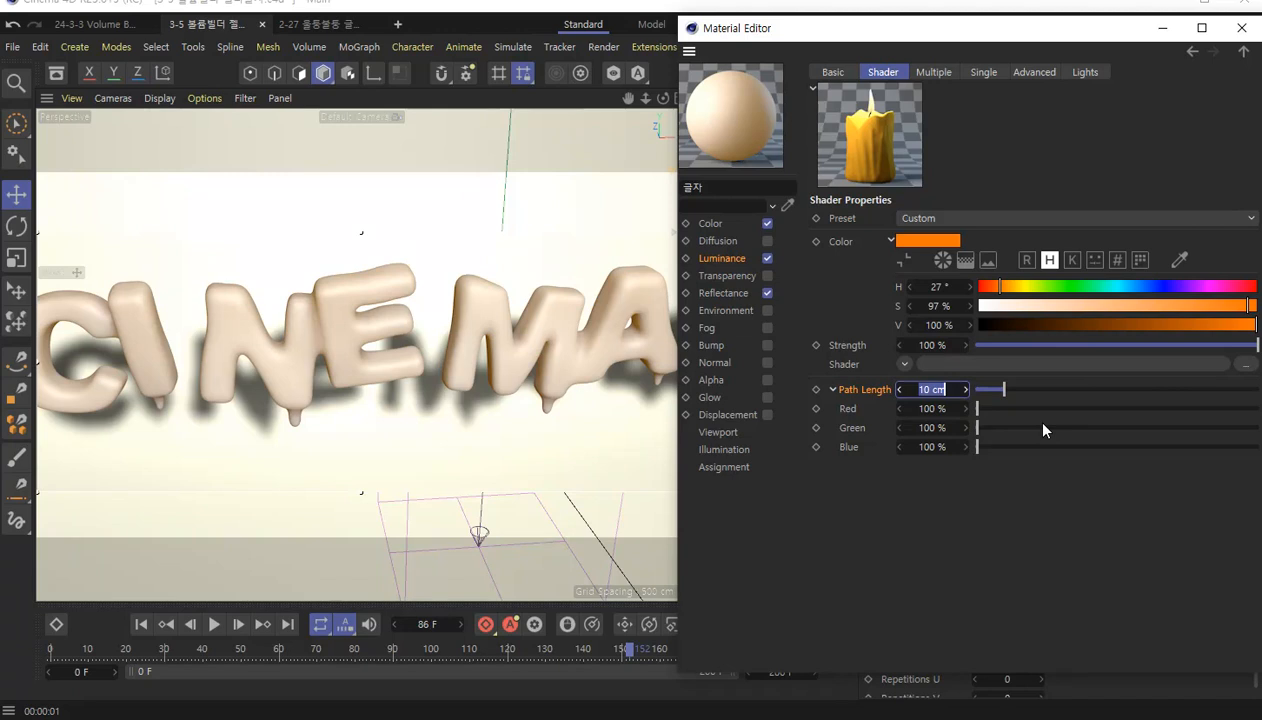
pyautogui.write('2')
pyautogui.press('Return')
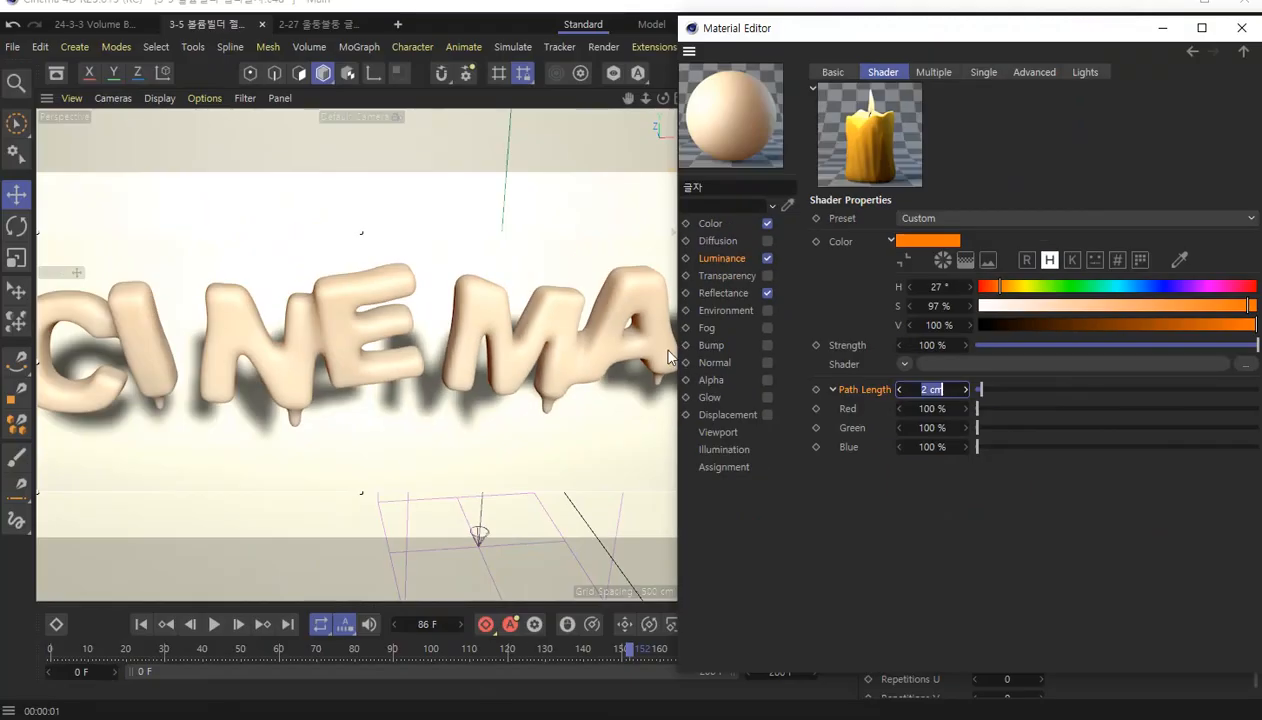
pyautogui.write('20')
pyautogui.press('Return')
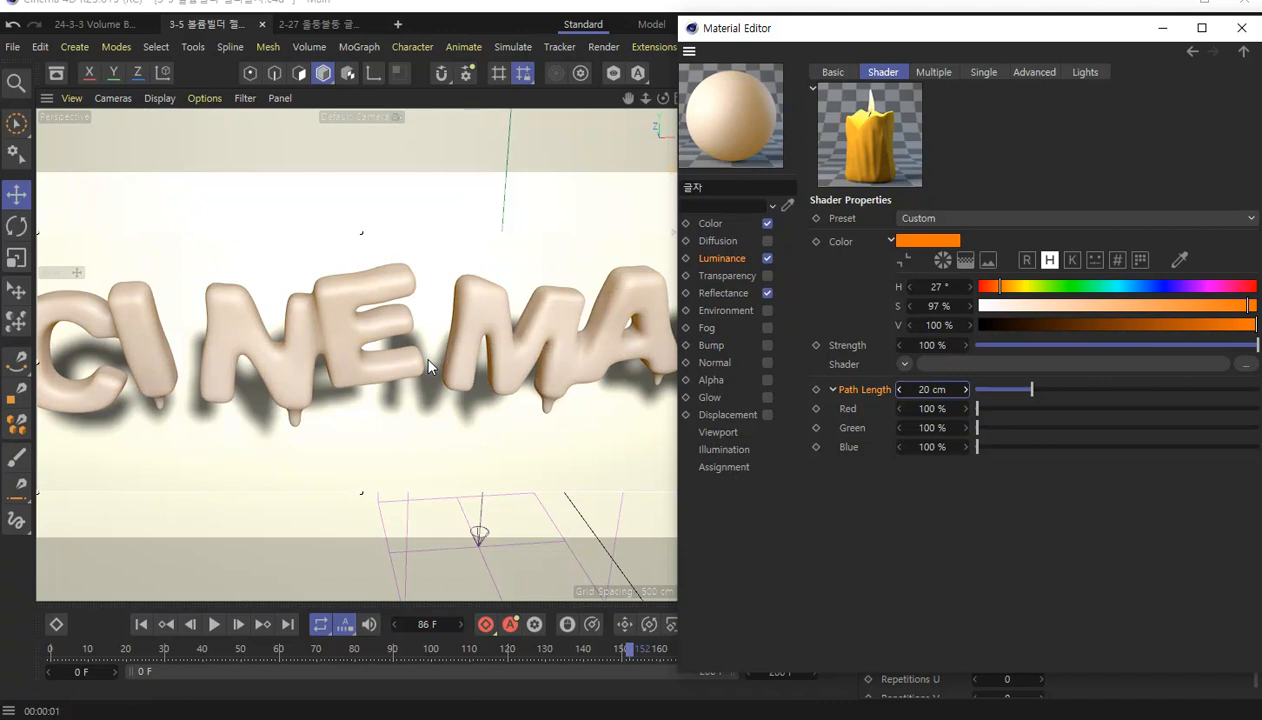
# Try Path Length values of 30 cm and 5 cm, and leave it at 15 cm.
pyautogui.click(940, 389)
pyautogui.write('30')
pyautogui.press('Return')
pyautogui.doubleClick(945, 390)
pyautogui.write('5')
pyautogui.press('Return')
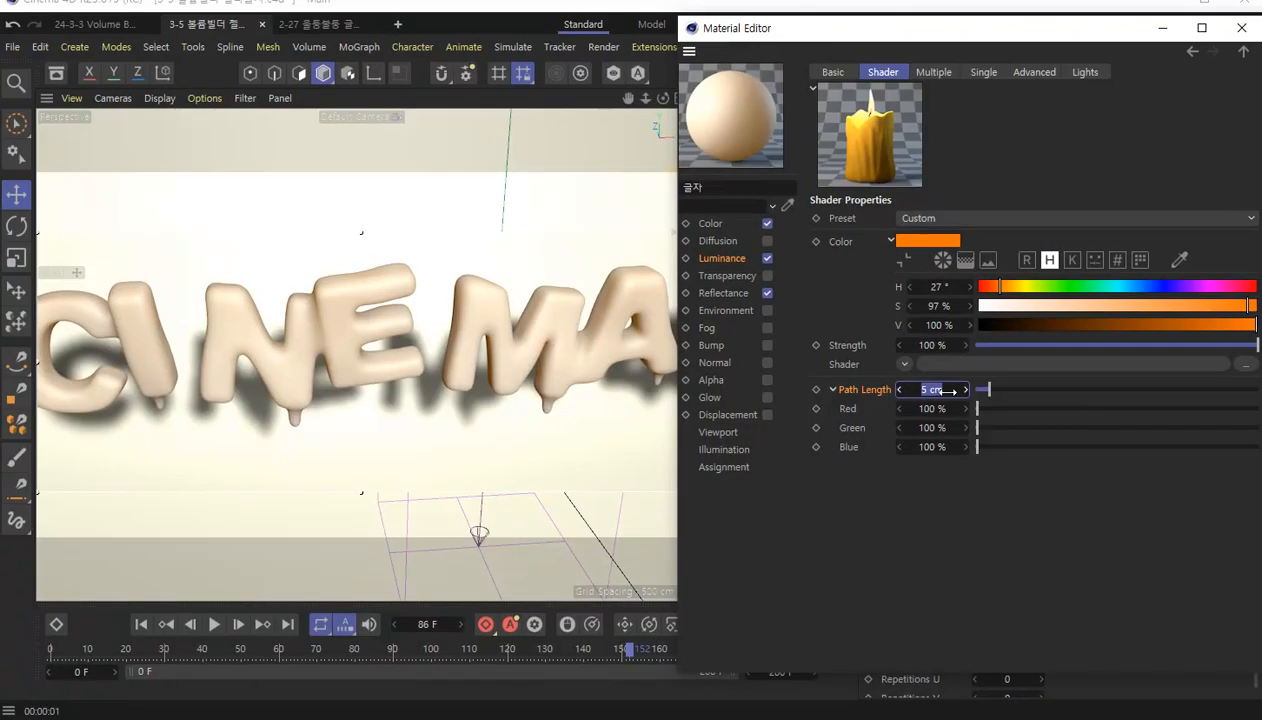
pyautogui.write('15')
pyautogui.press('Return')
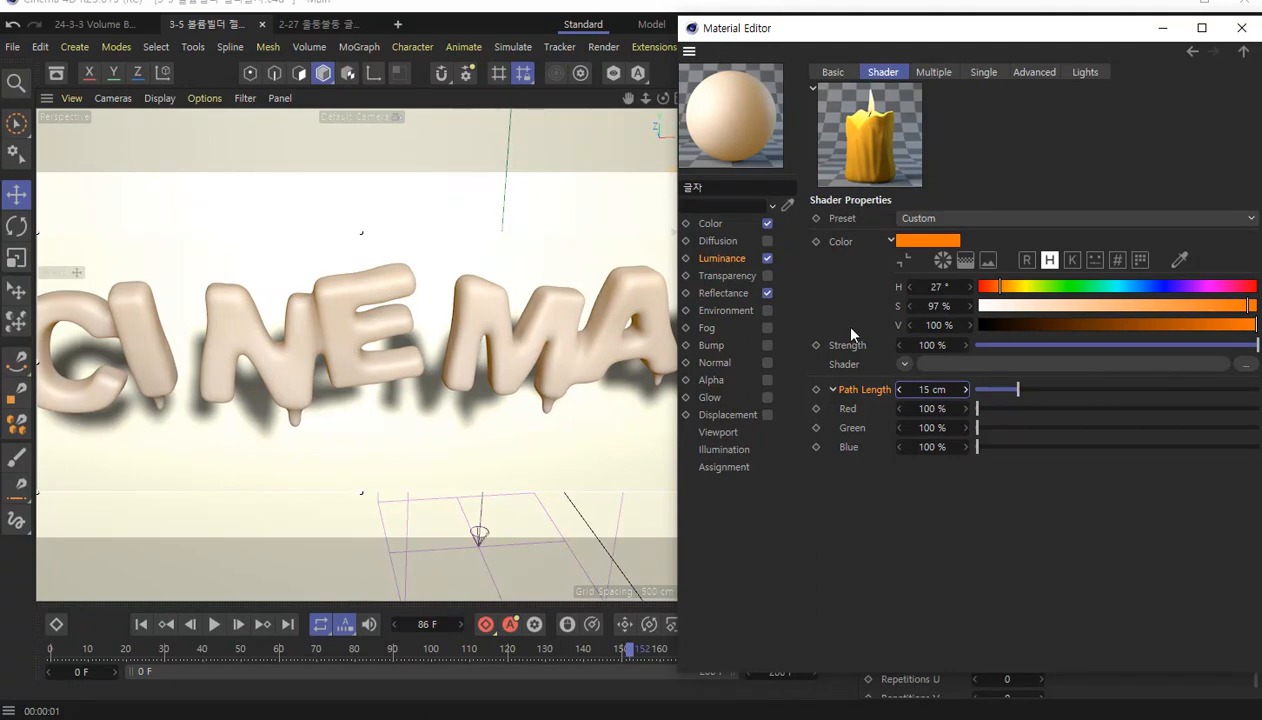
# Consult the help page on Path Length for the Subsurface Scattering shader, dismiss its script errors and close it.
pyautogui.rightClick(868, 400)
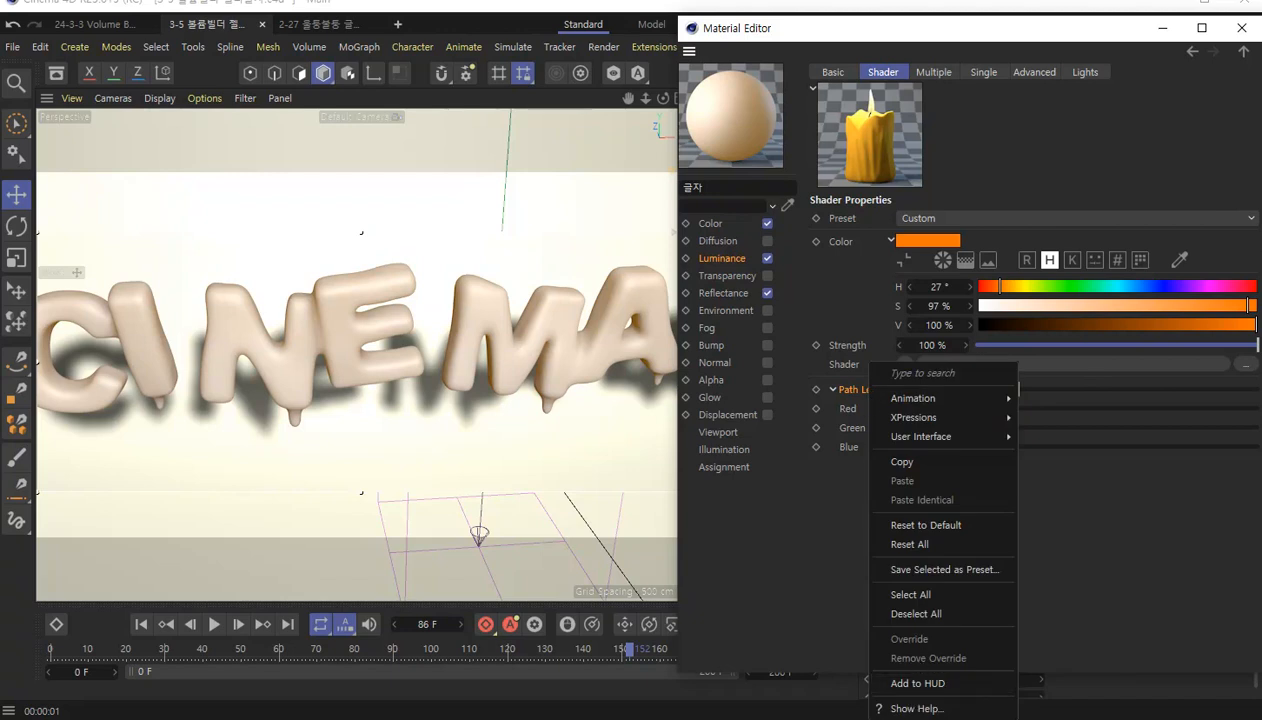
pyautogui.click(917, 709)
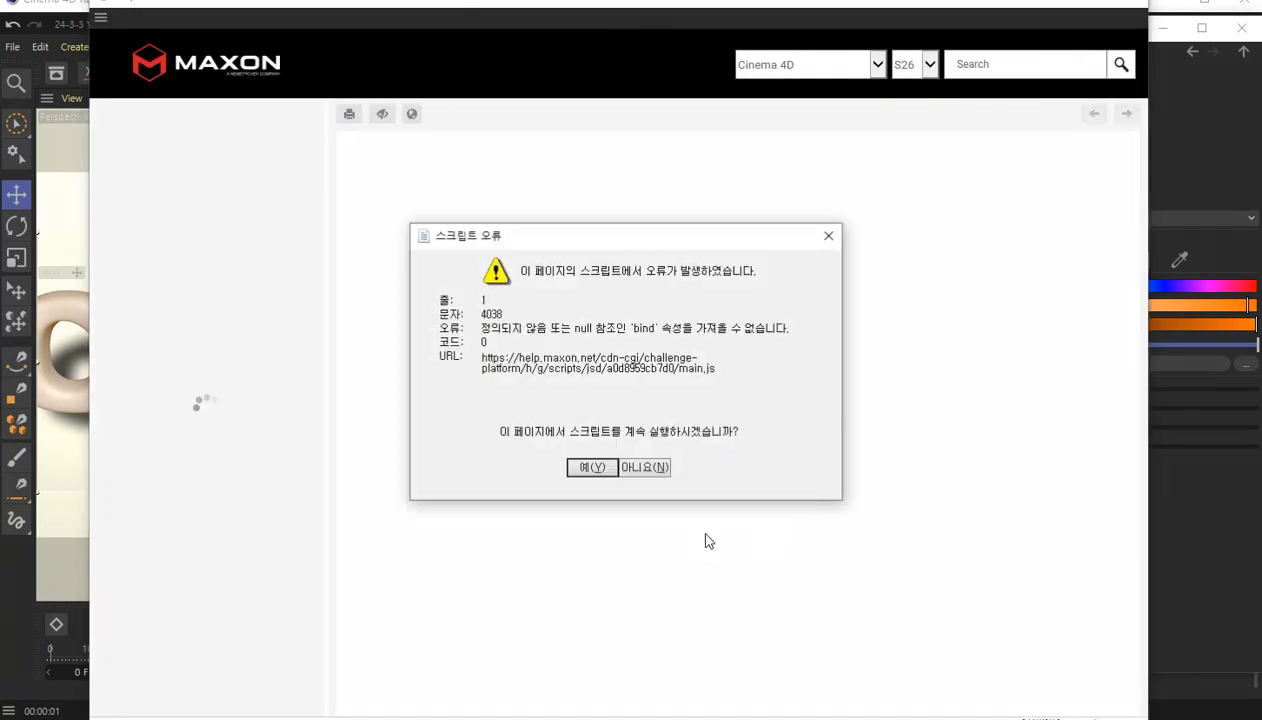
pyautogui.click(662, 467)
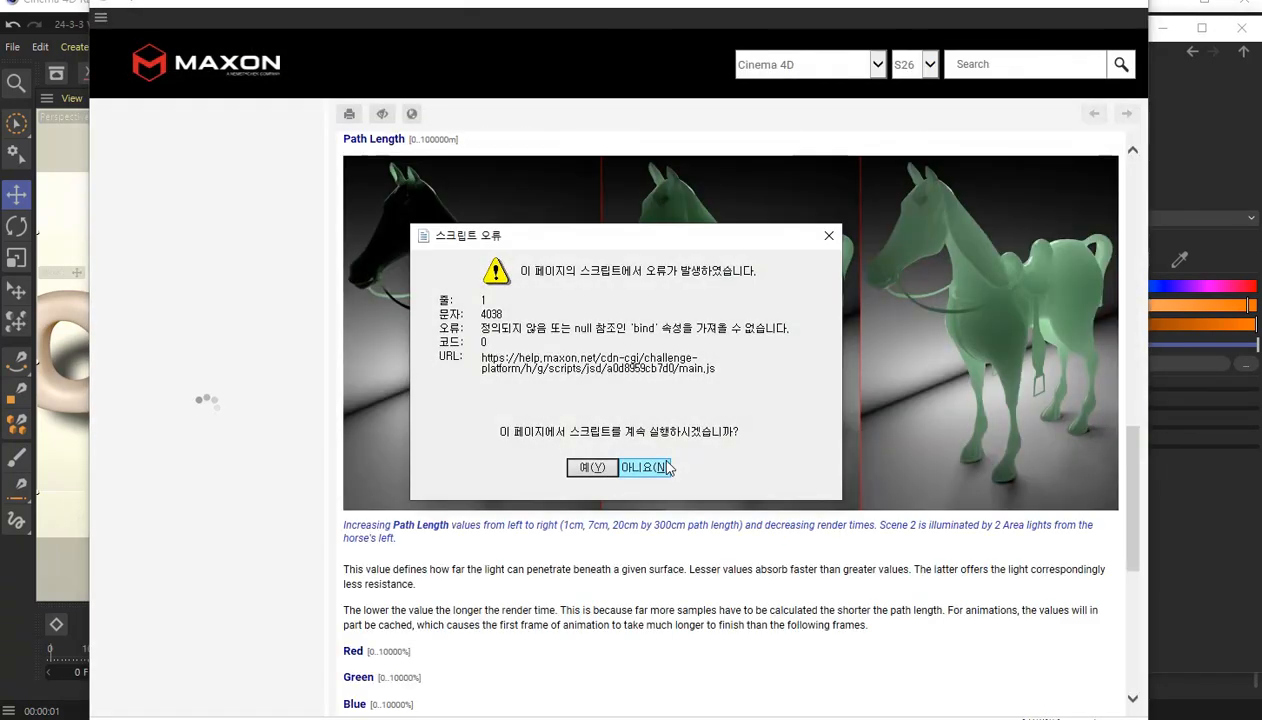
pyautogui.click(665, 467)
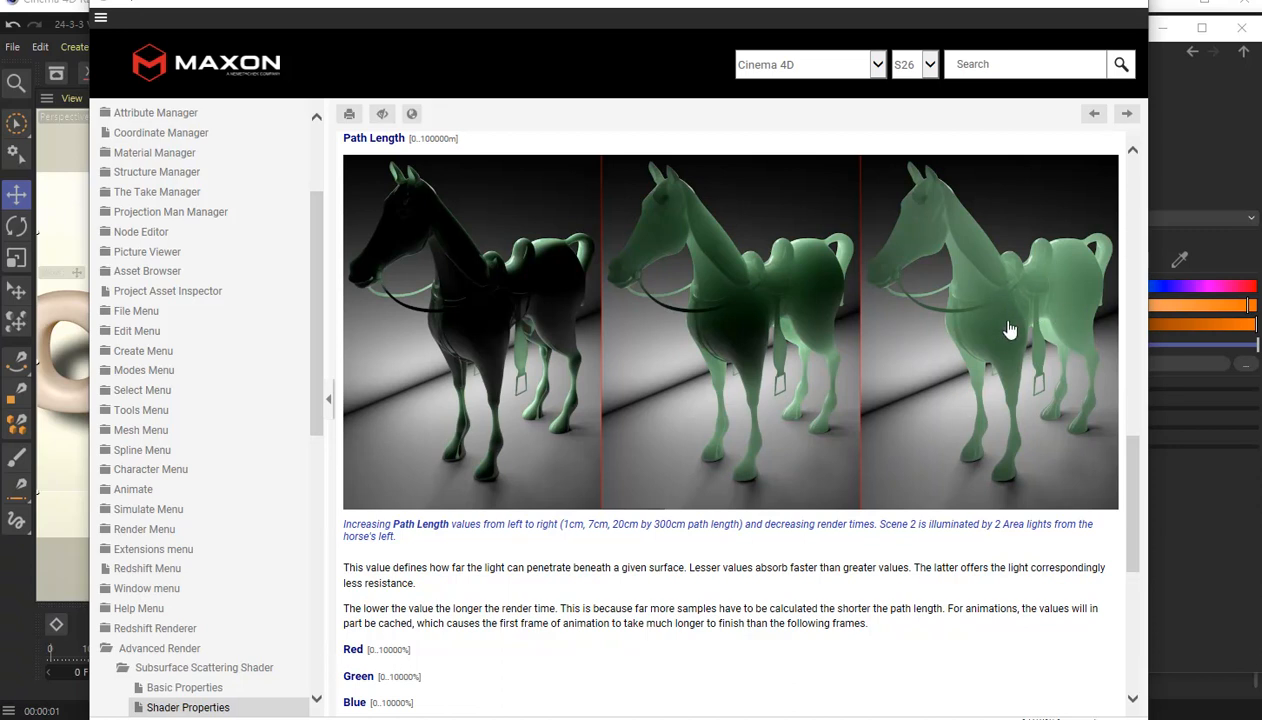
pyautogui.click(1048, 3)
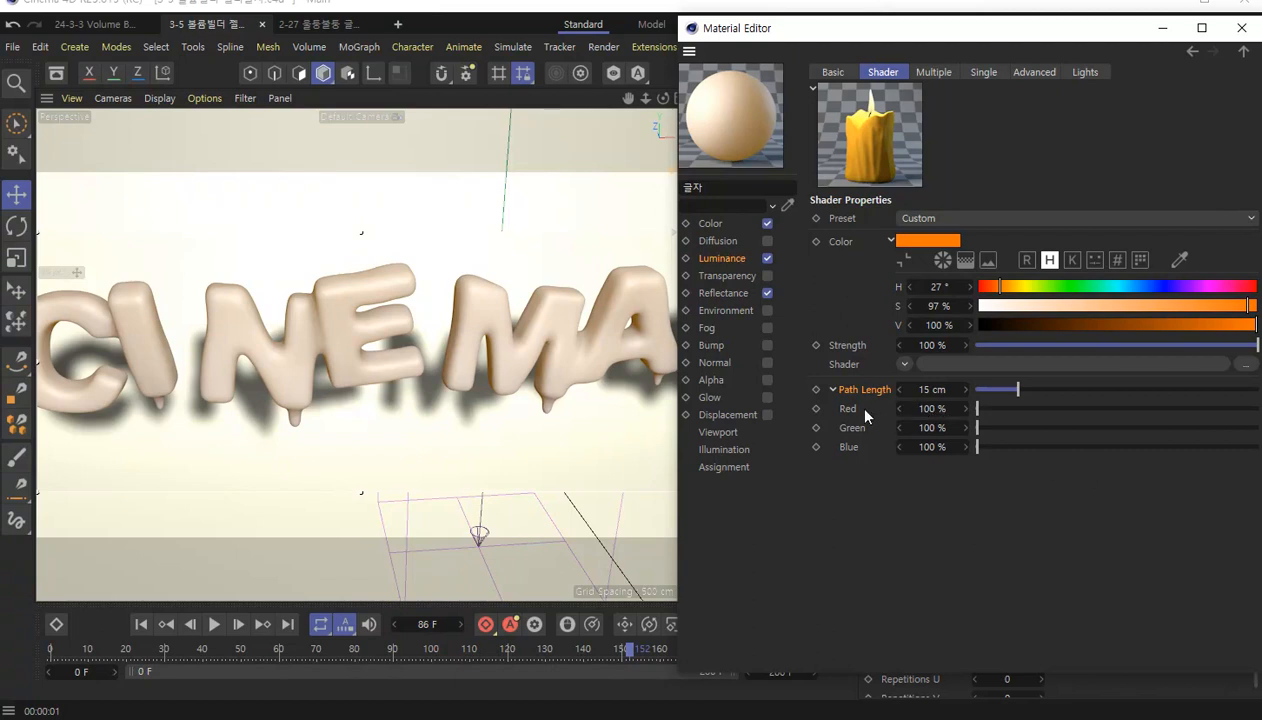
# Test the Path Length's Red component at 20% and restore it to 100%.
pyautogui.click(932, 408)
pyautogui.write('20')
pyautogui.press('Return')
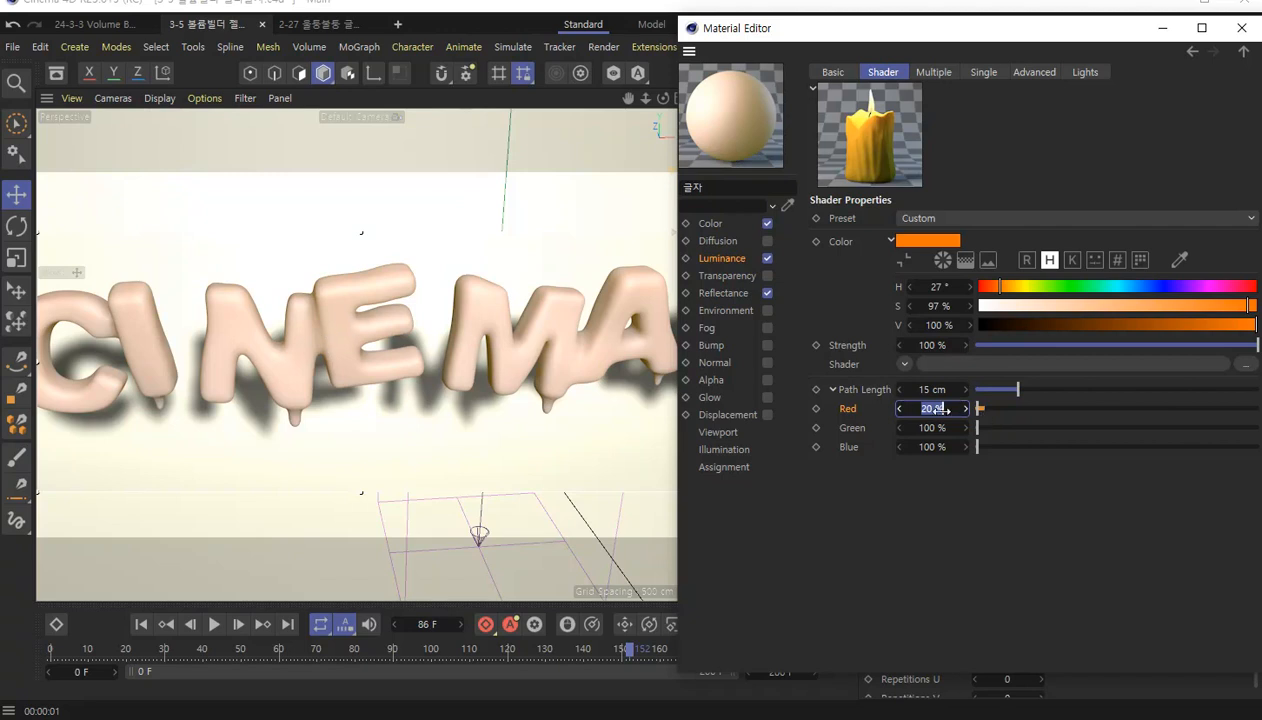
pyautogui.write('100')
pyautogui.press('Return')
# Test the Path Length's Green component at 20% and restore it to 100%.
pyautogui.press('Tab')
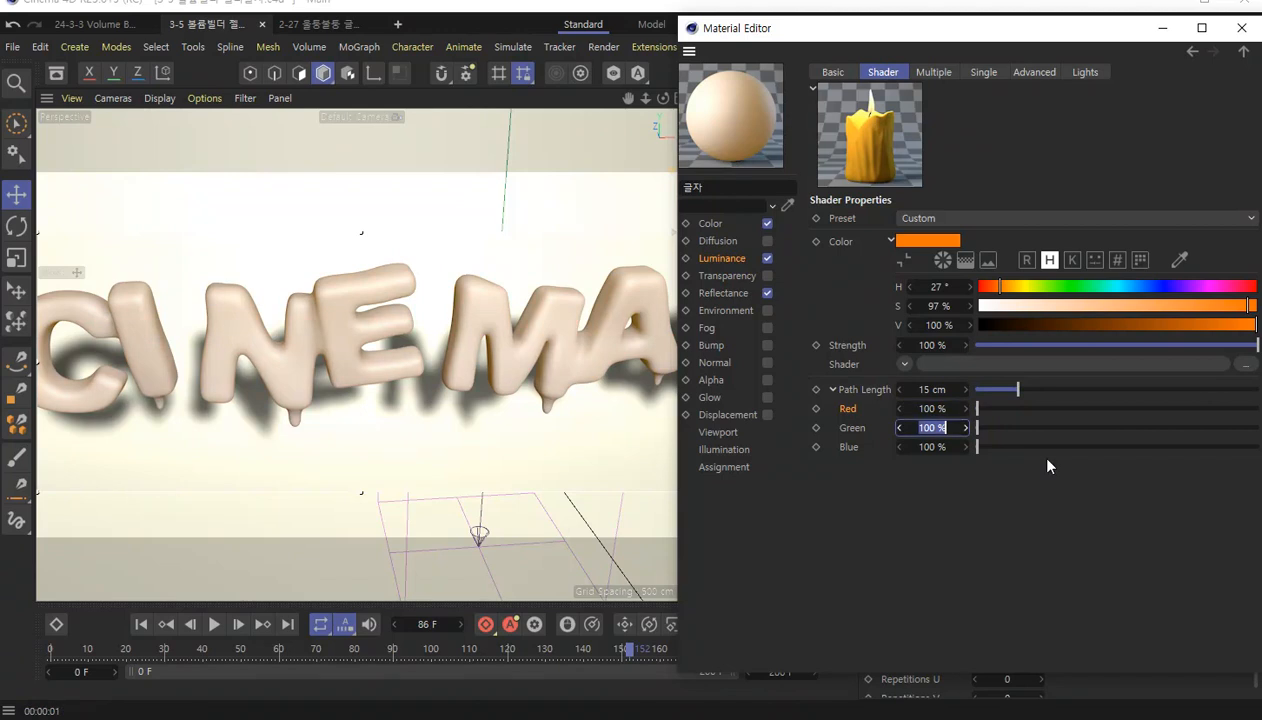
pyautogui.write('20')
pyautogui.press('Return')
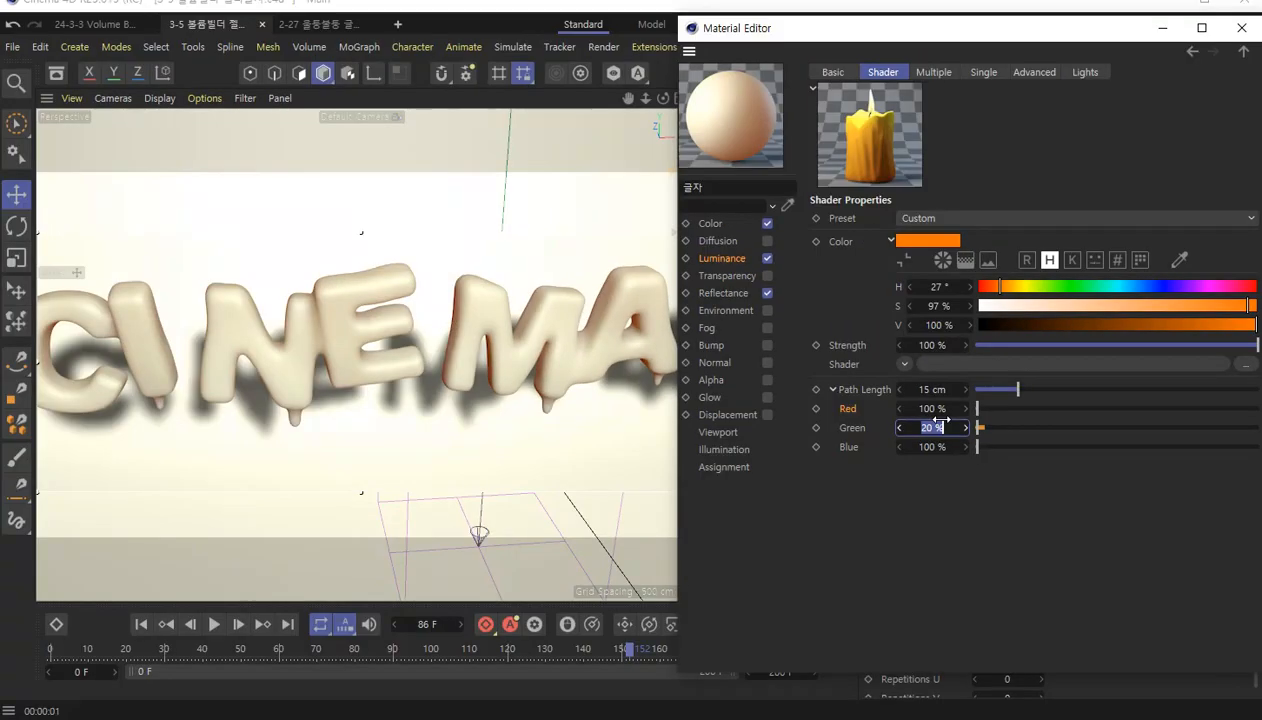
pyautogui.write('100')
pyautogui.press('Return')
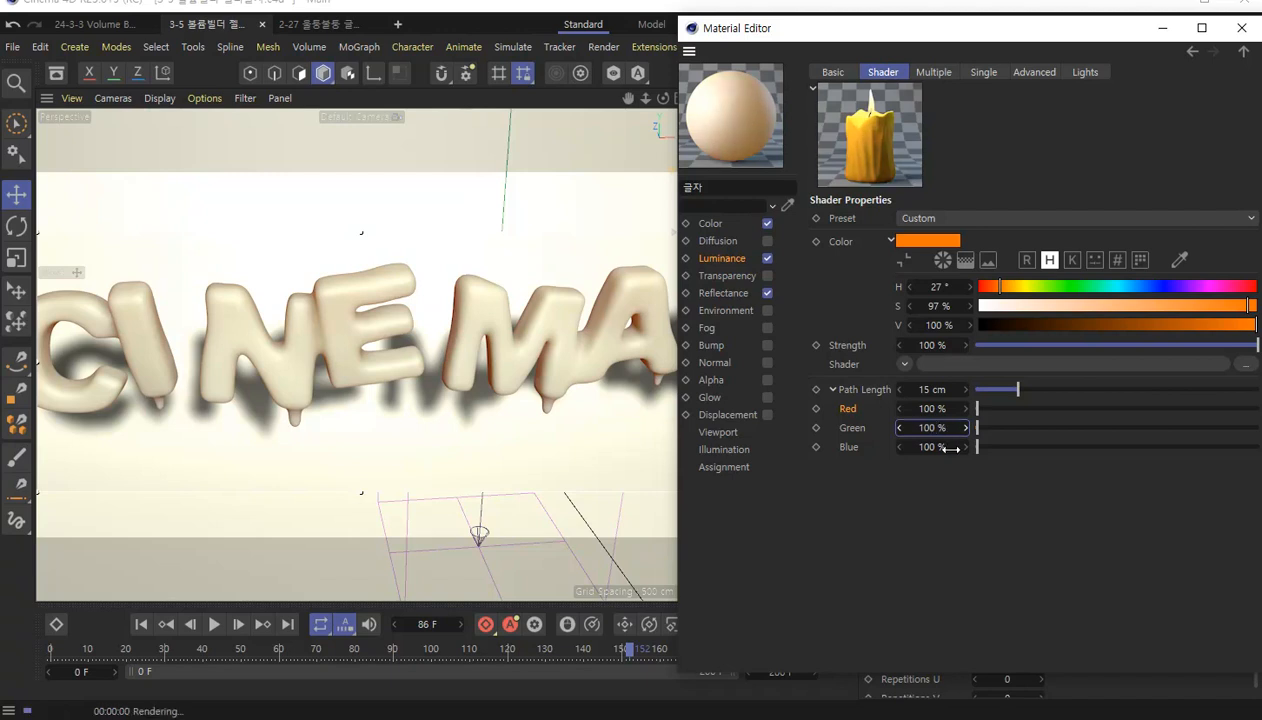
# Test the Path Length's Blue component at 20% and restore it to 100%.
pyautogui.click(929, 447)
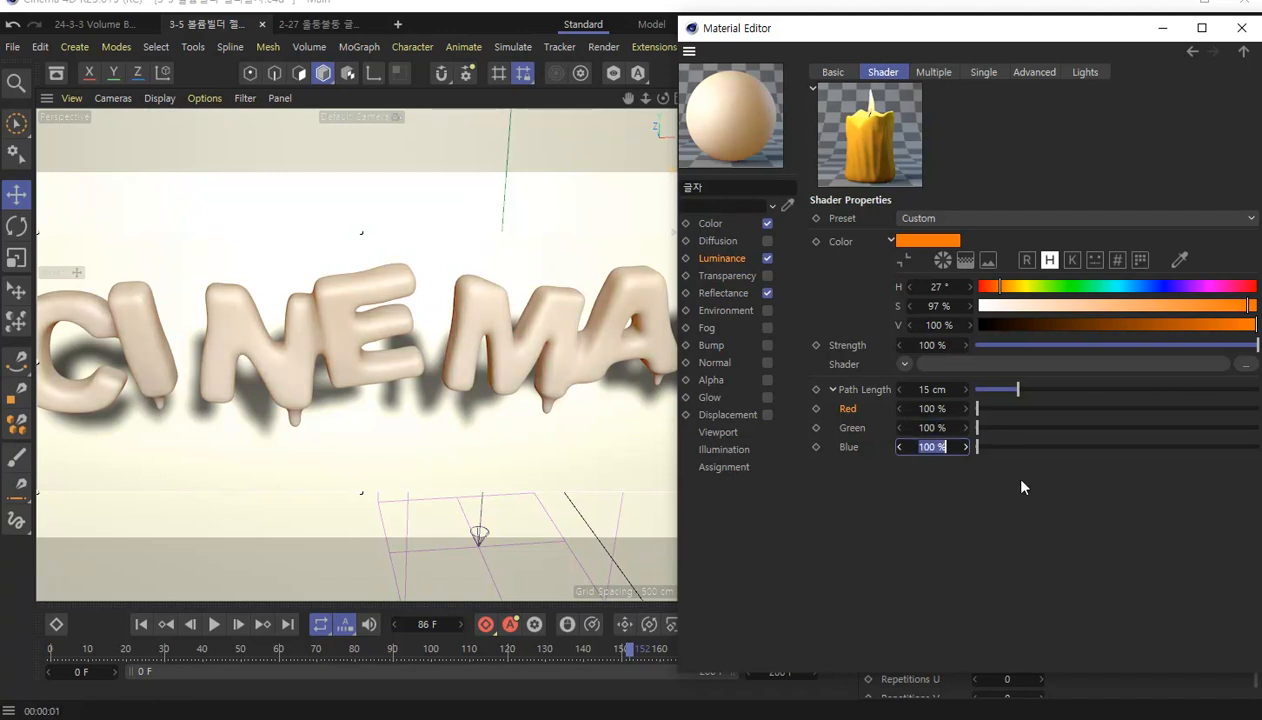
pyautogui.write('20')
pyautogui.press('Return')
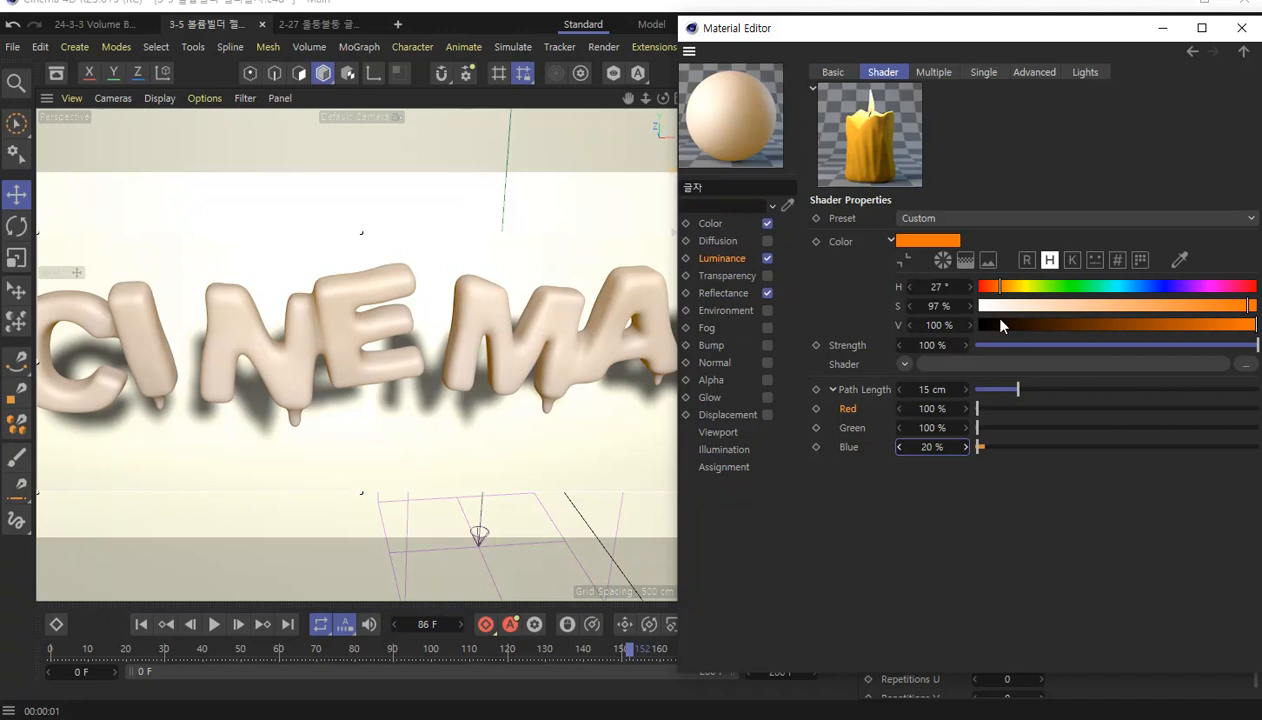
pyautogui.click(934, 447)
pyautogui.write('100')
pyautogui.press('Return')
# Set the shader's Path Length to 12 cm and close the Material Editor.
pyautogui.moveTo(1010, 31); pyautogui.dragTo(1003, 31)
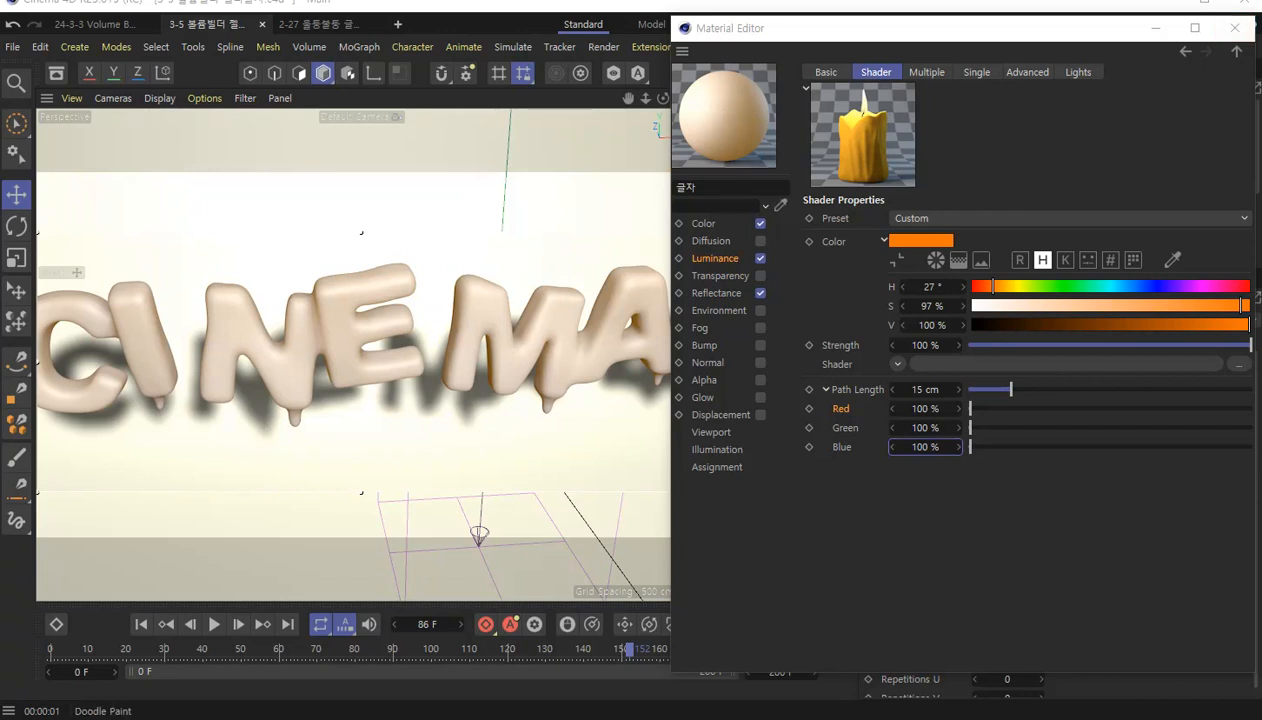
pyautogui.click(935, 390)
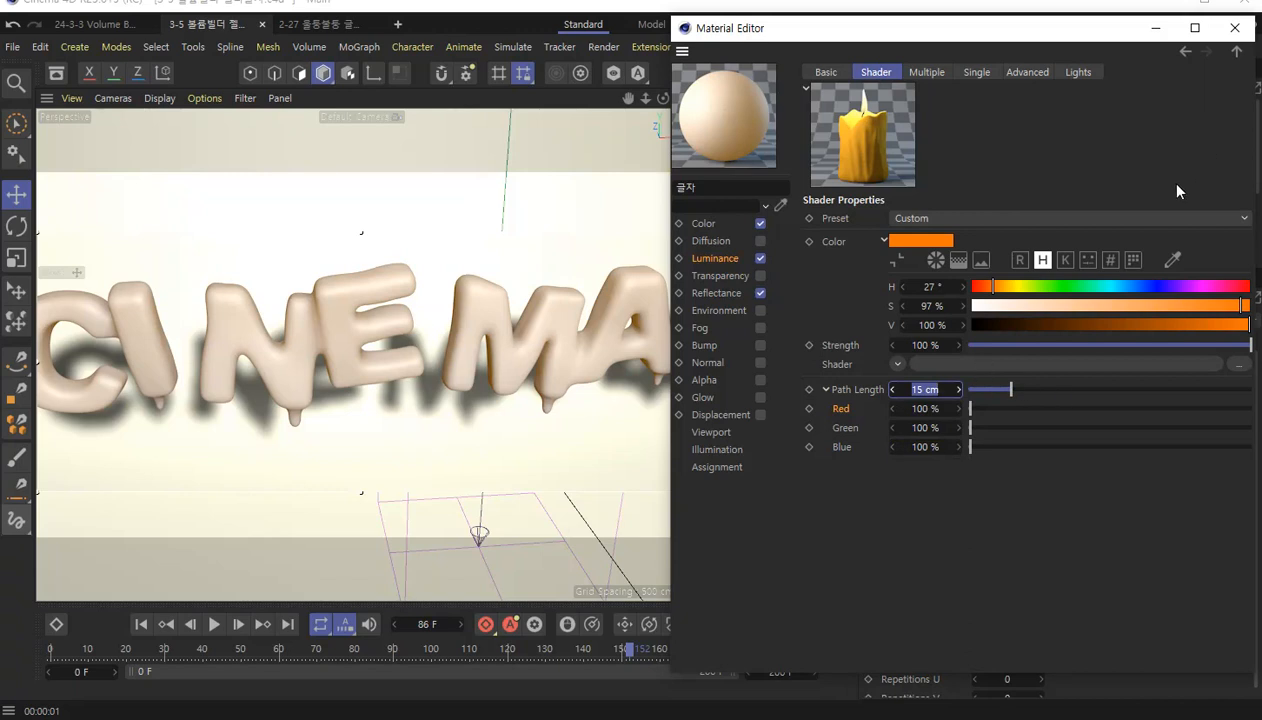
pyautogui.write('12')
pyautogui.press('Return')
pyautogui.click(1236, 30)
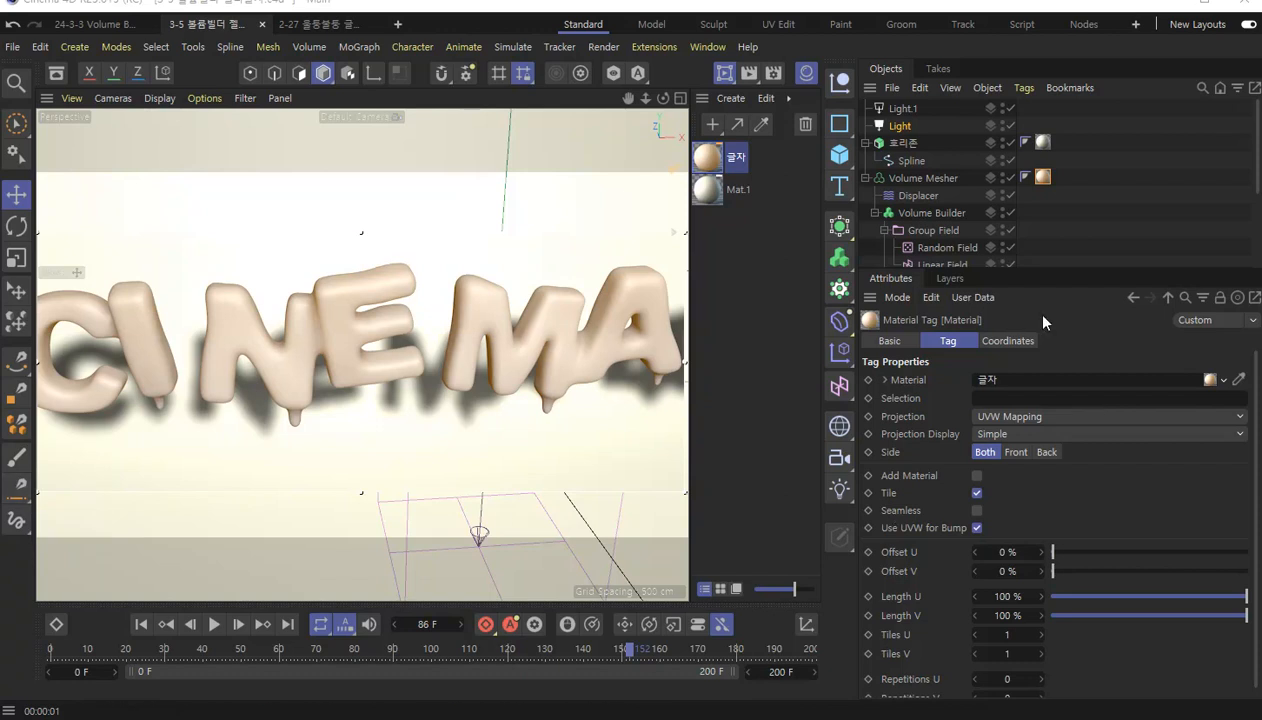
# Reopen the 글자 material's Subsurface Scattering shader and place its editor beside the rendered text.
pyautogui.moveTo(1058, 270); pyautogui.dragTo(996, 250)
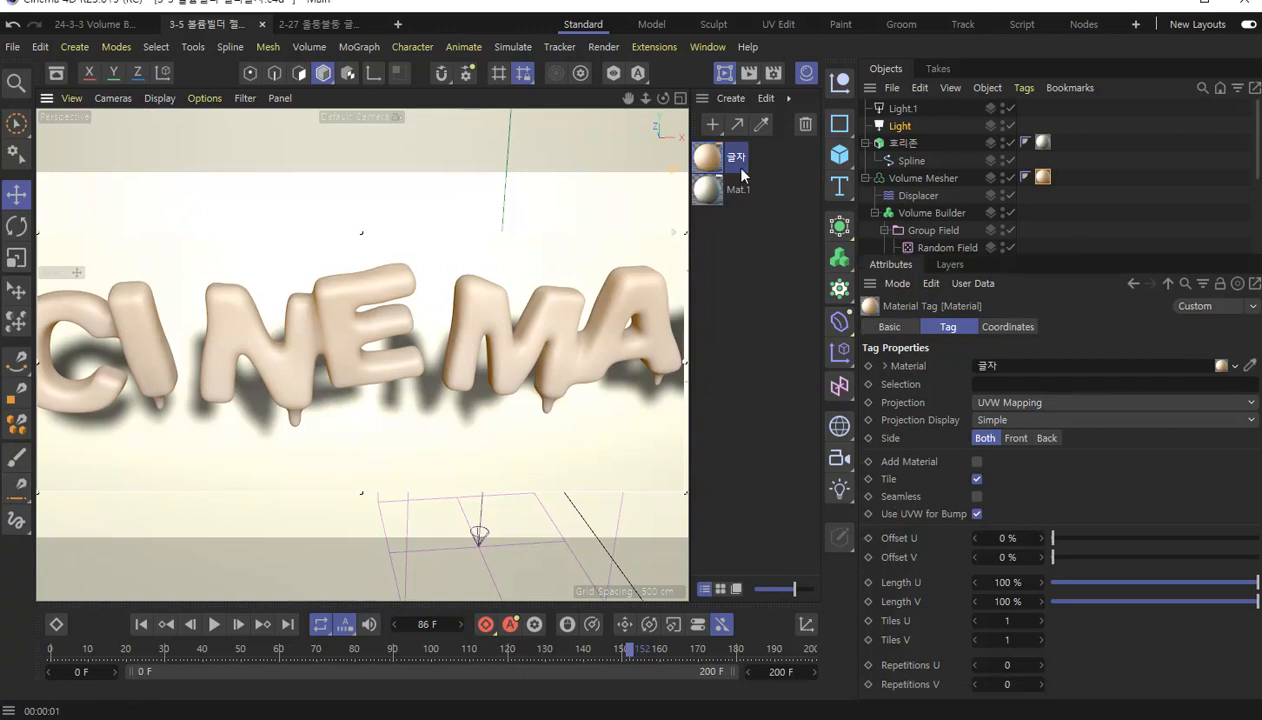
pyautogui.click(714, 158)
pyautogui.doubleClick(714, 158)
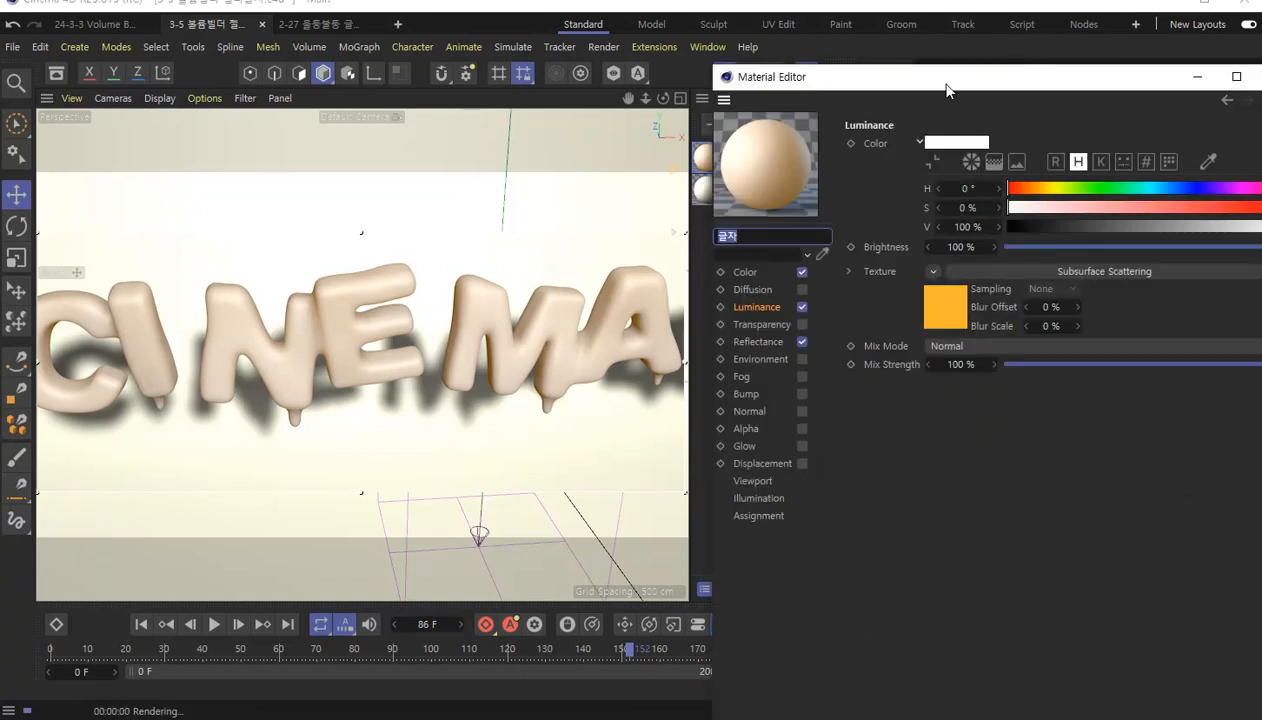
pyautogui.moveTo(934, 88); pyautogui.dragTo(799, 70)
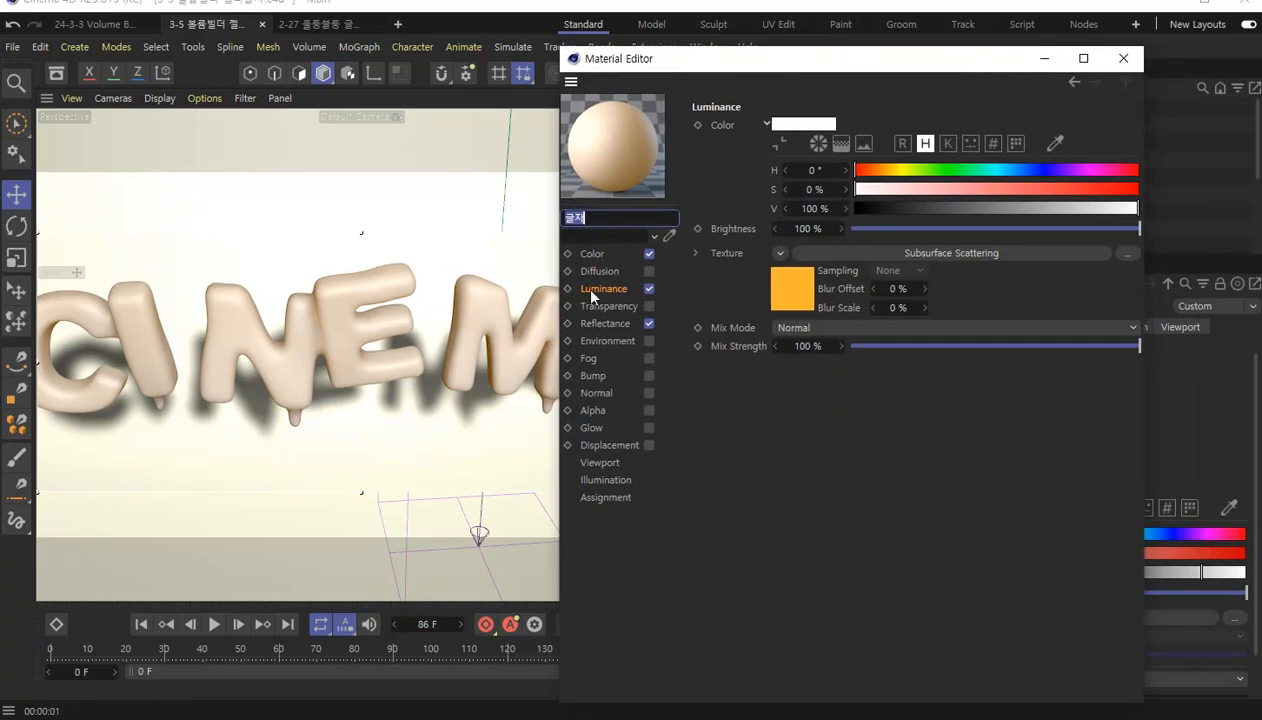
pyautogui.click(789, 288)
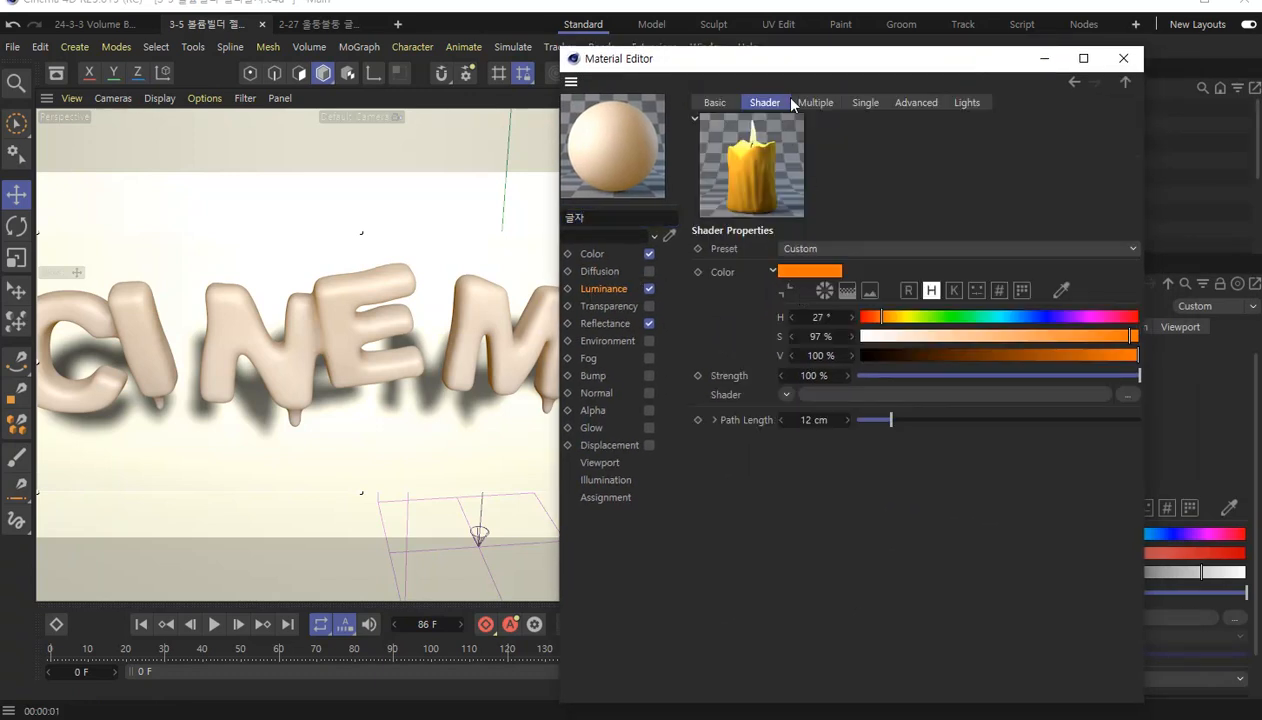
pyautogui.moveTo(804, 63); pyautogui.dragTo(818, 147)
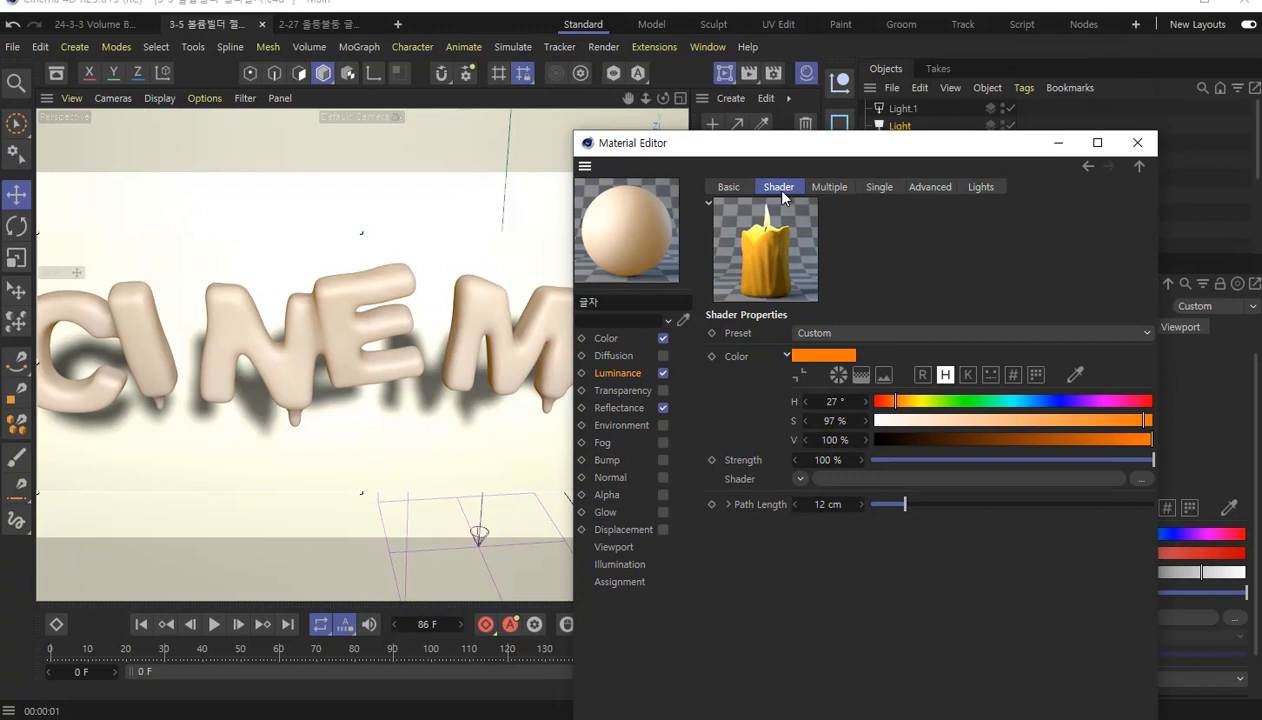
# Toggle Fast Evaluation in the shader's Multiple Diffuse settings and return to the Shader properties.
pyautogui.click(832, 189)
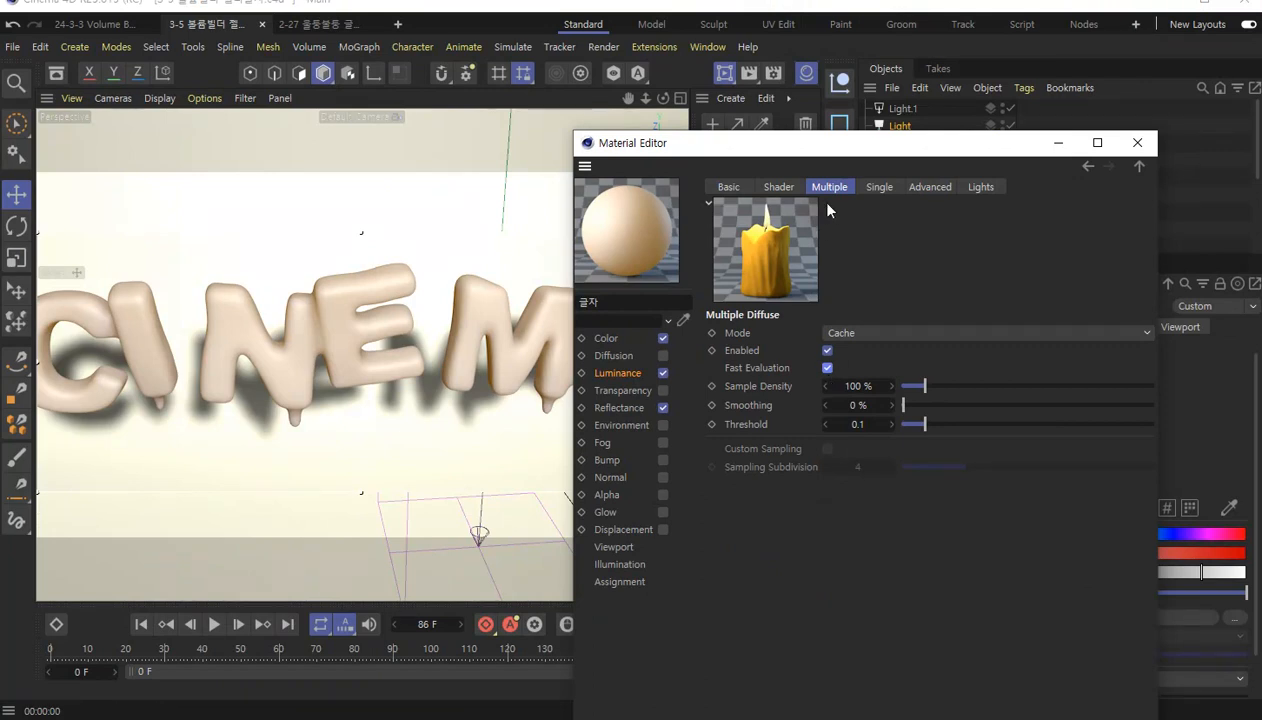
pyautogui.click(829, 368)
pyautogui.click(781, 189)
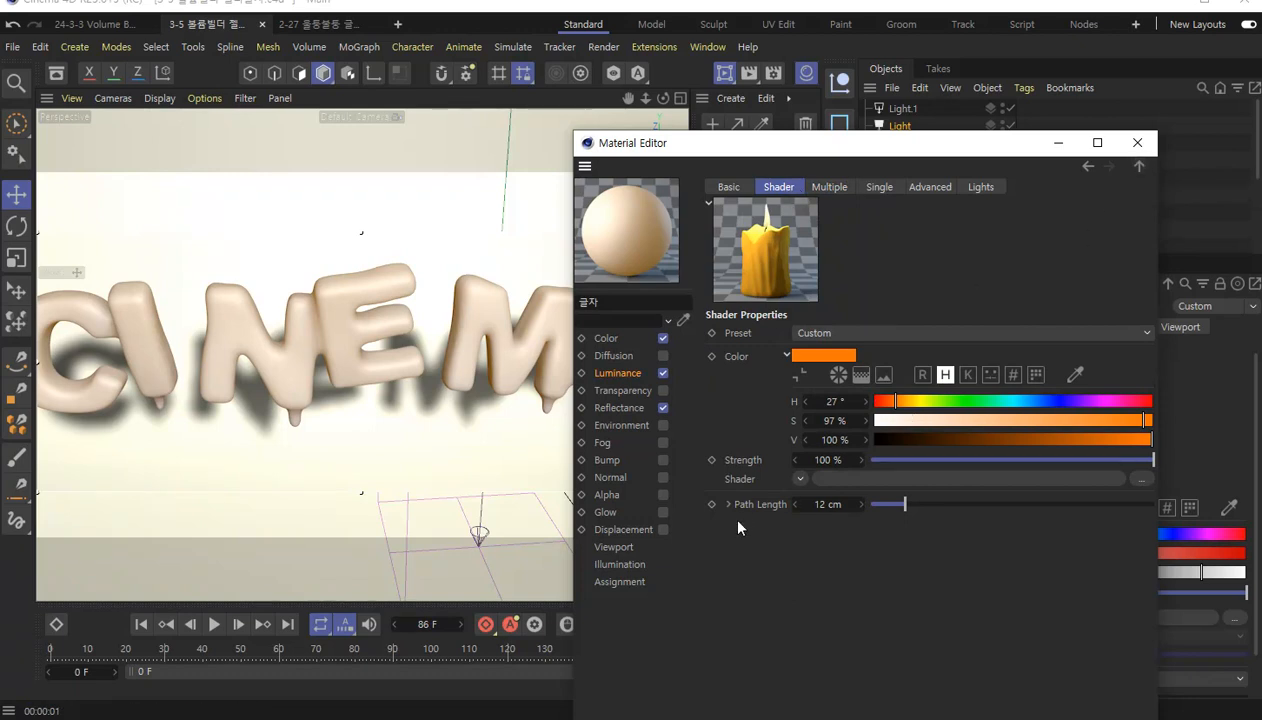
# Add a Beckmann layer to the 글자 material's Reflectance channel.
pyautogui.click(1138, 169)
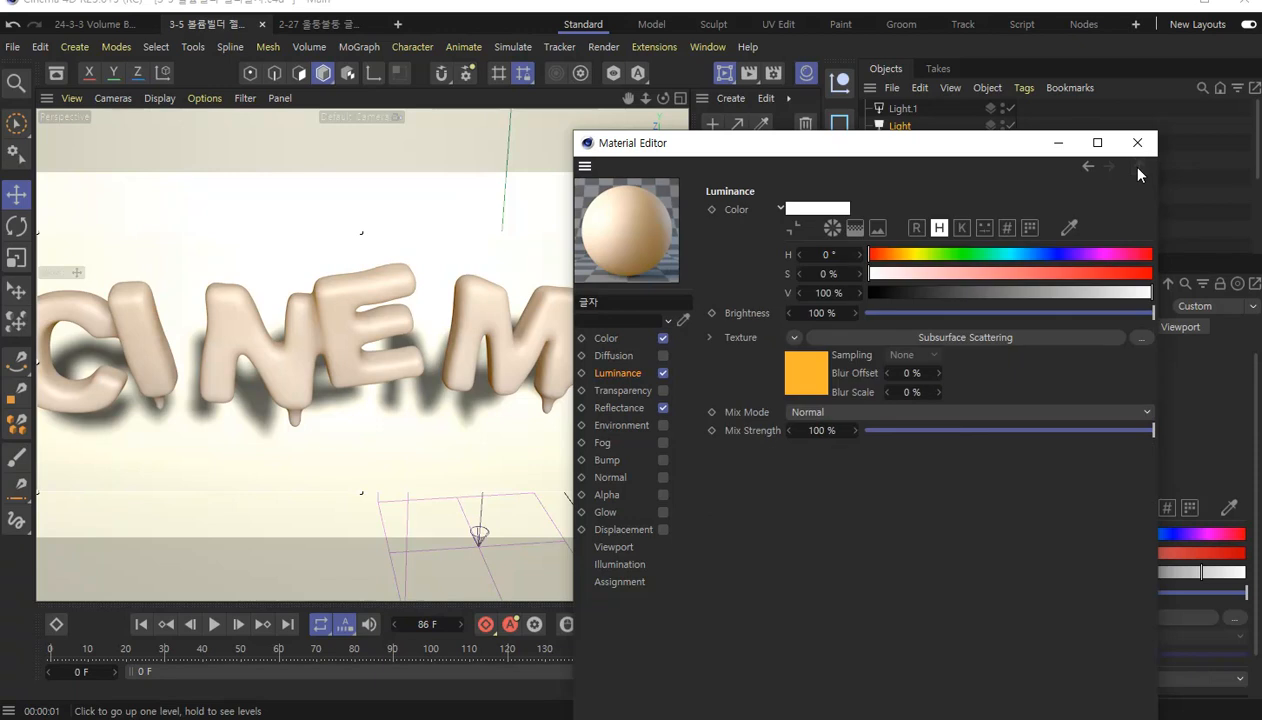
pyautogui.click(624, 414)
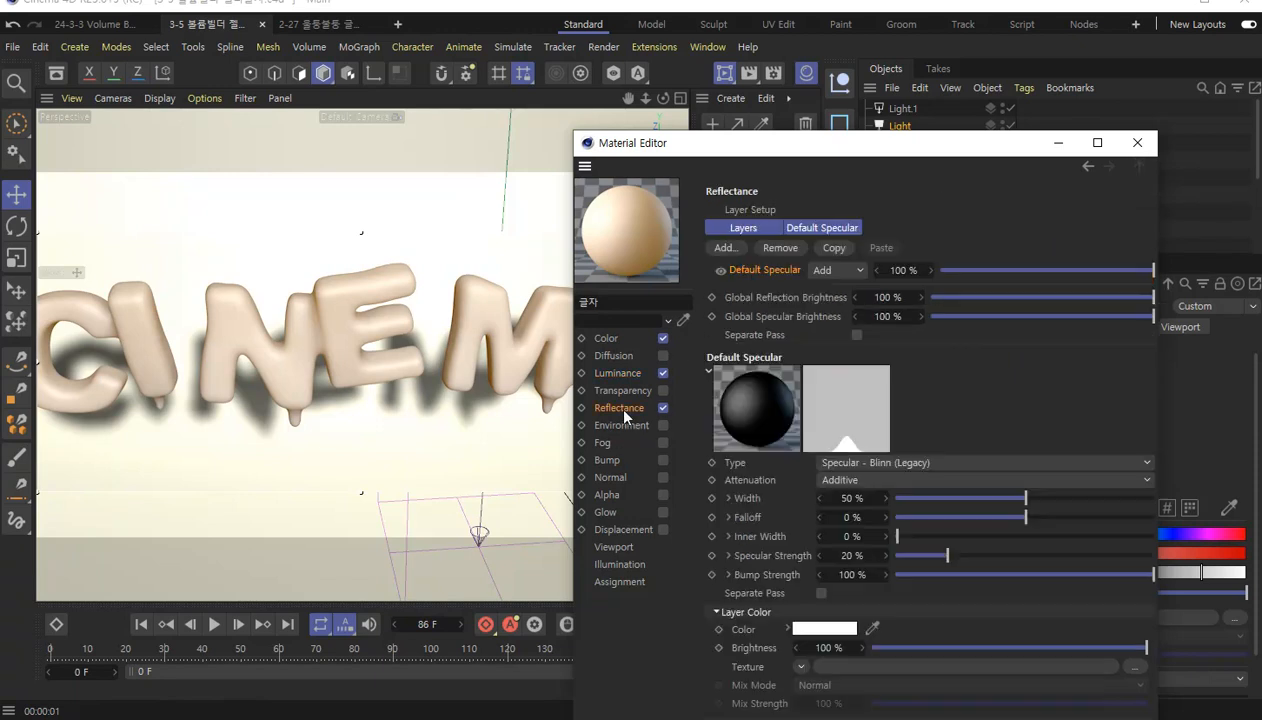
pyautogui.moveTo(796, 151); pyautogui.dragTo(812, 50)
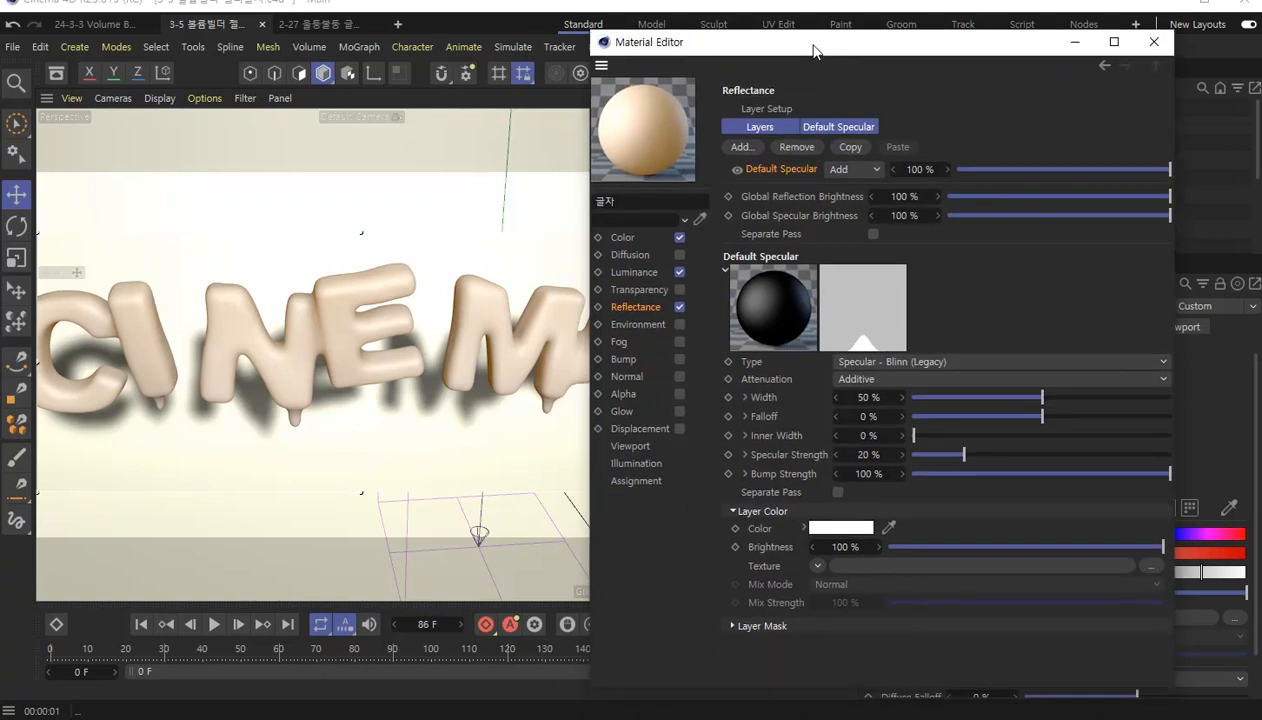
pyautogui.click(742, 147)
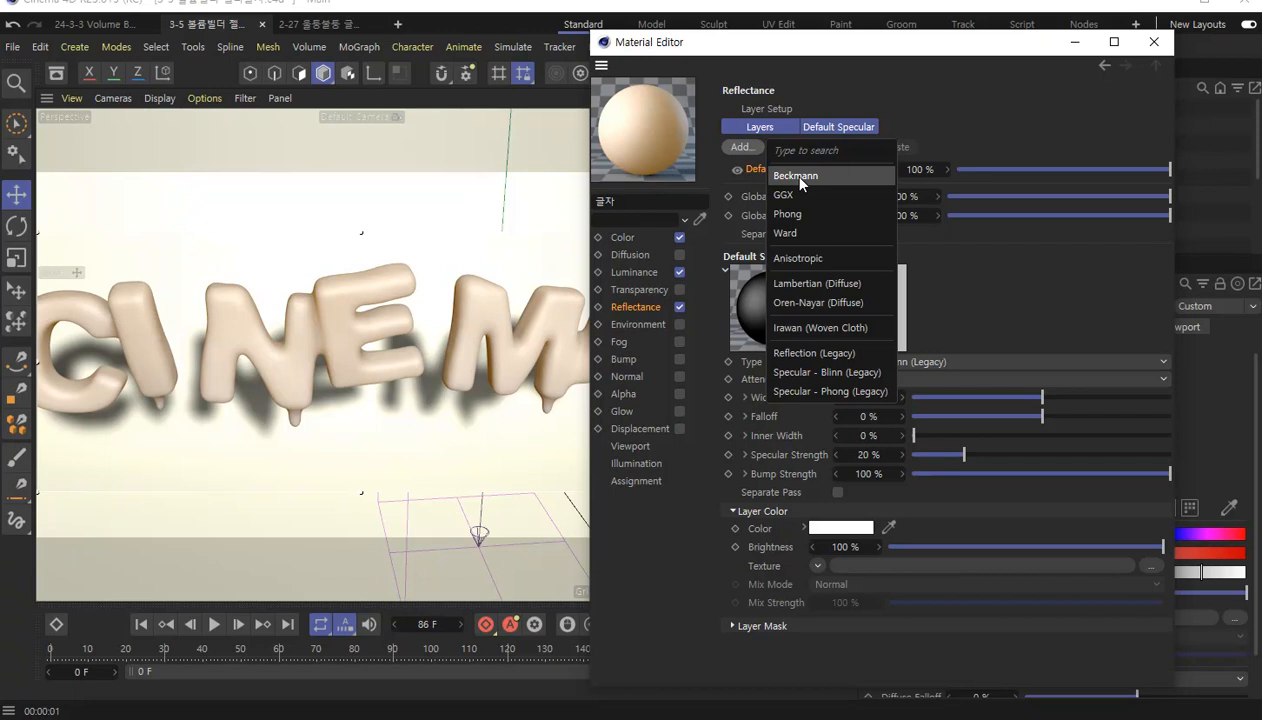
pyautogui.click(797, 176)
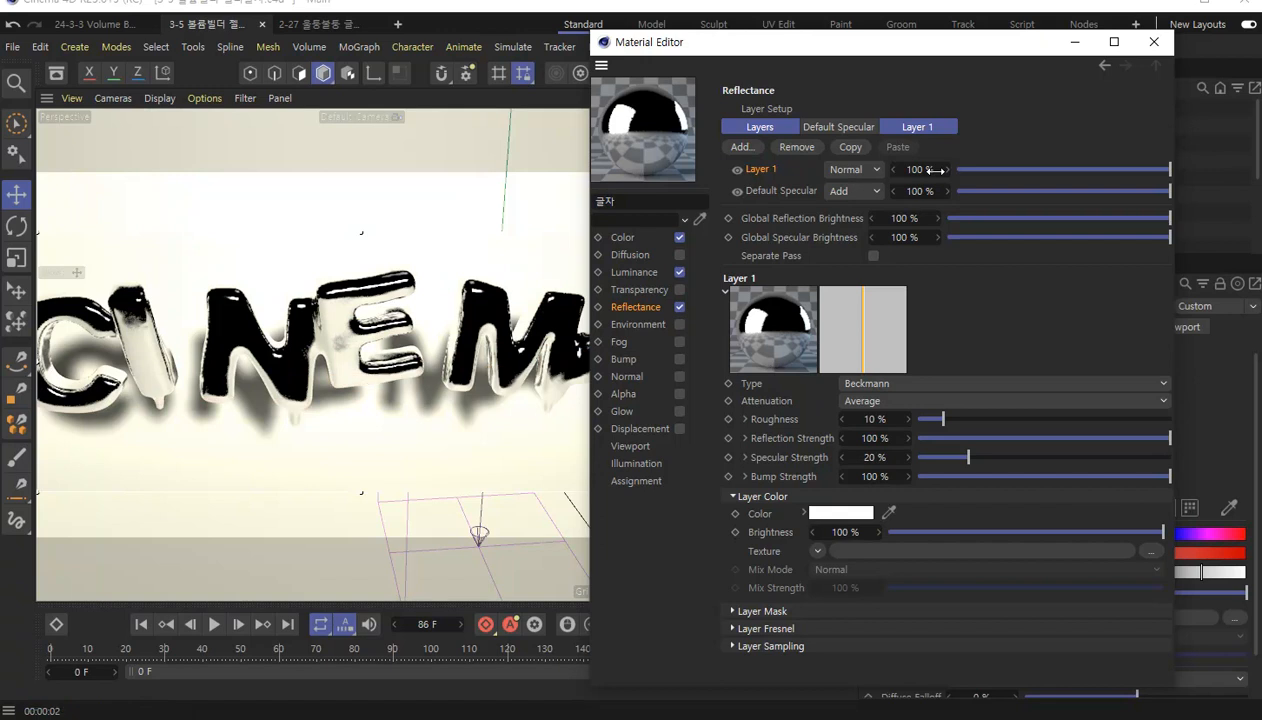
# Lower the Beckmann layer's opacity in the Reflectance layer list to 50%.
pyautogui.click(922, 170)
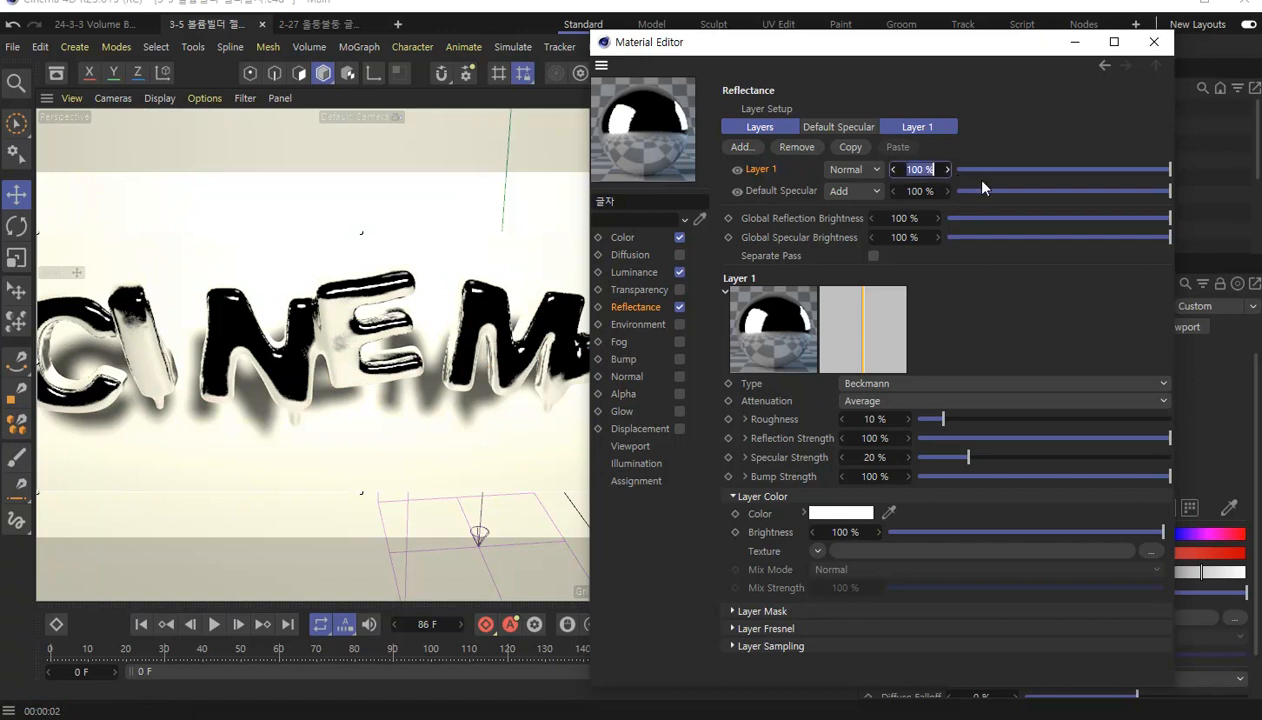
pyautogui.write('50')
pyautogui.press('Return')
pyautogui.hotkey('ctrl', 'r')
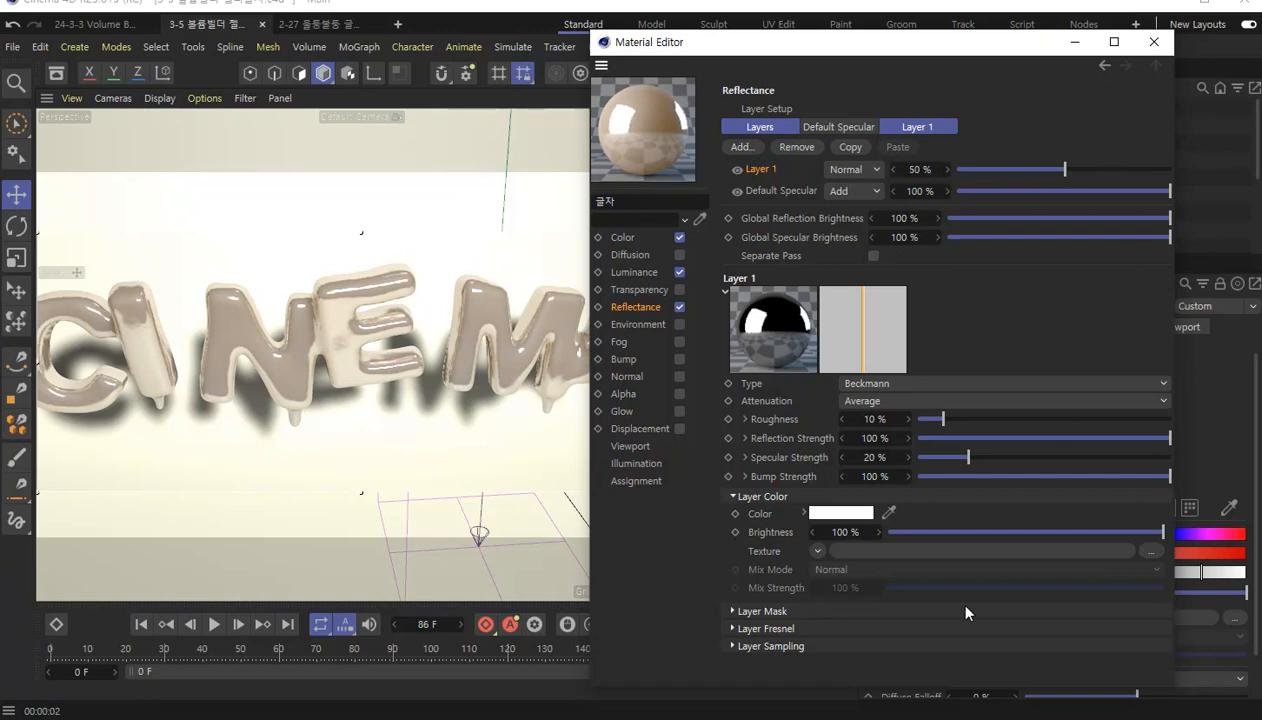
# Set the Beckmann layer's Fresnel to Dielectric with the Water (Ice) preset.
pyautogui.click(732, 628)
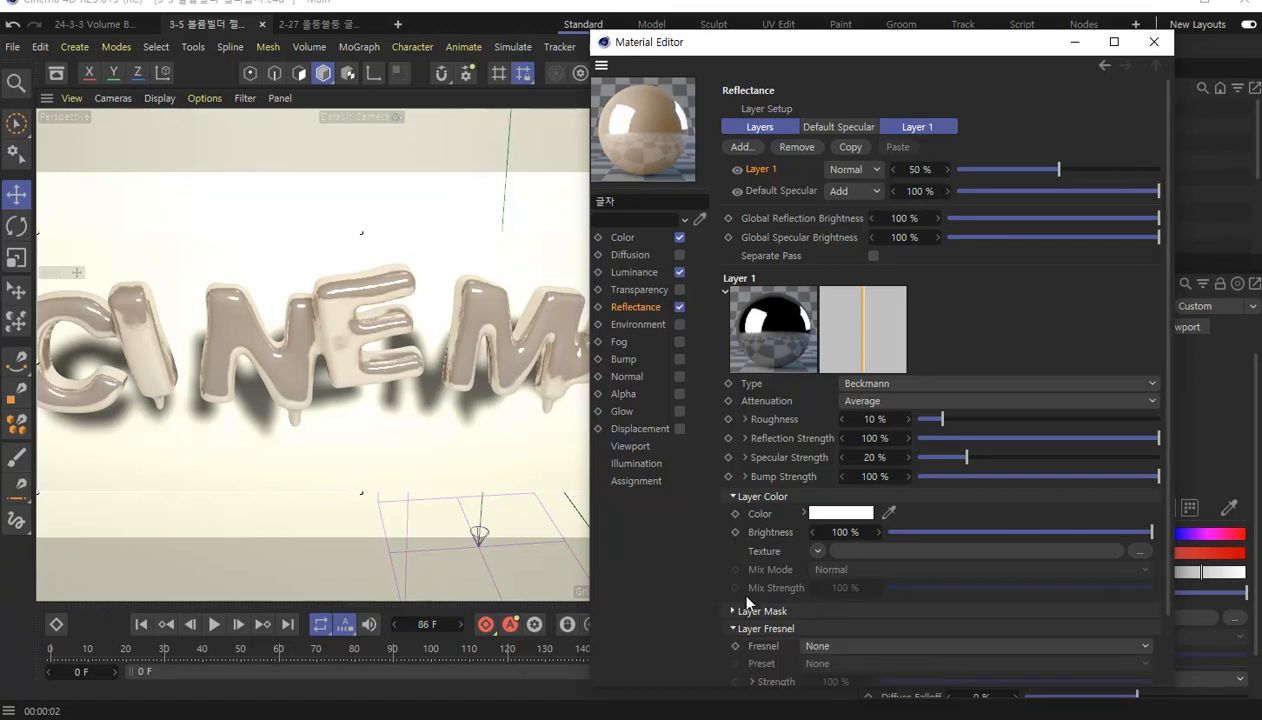
pyautogui.scroll(-2, 747, 601)
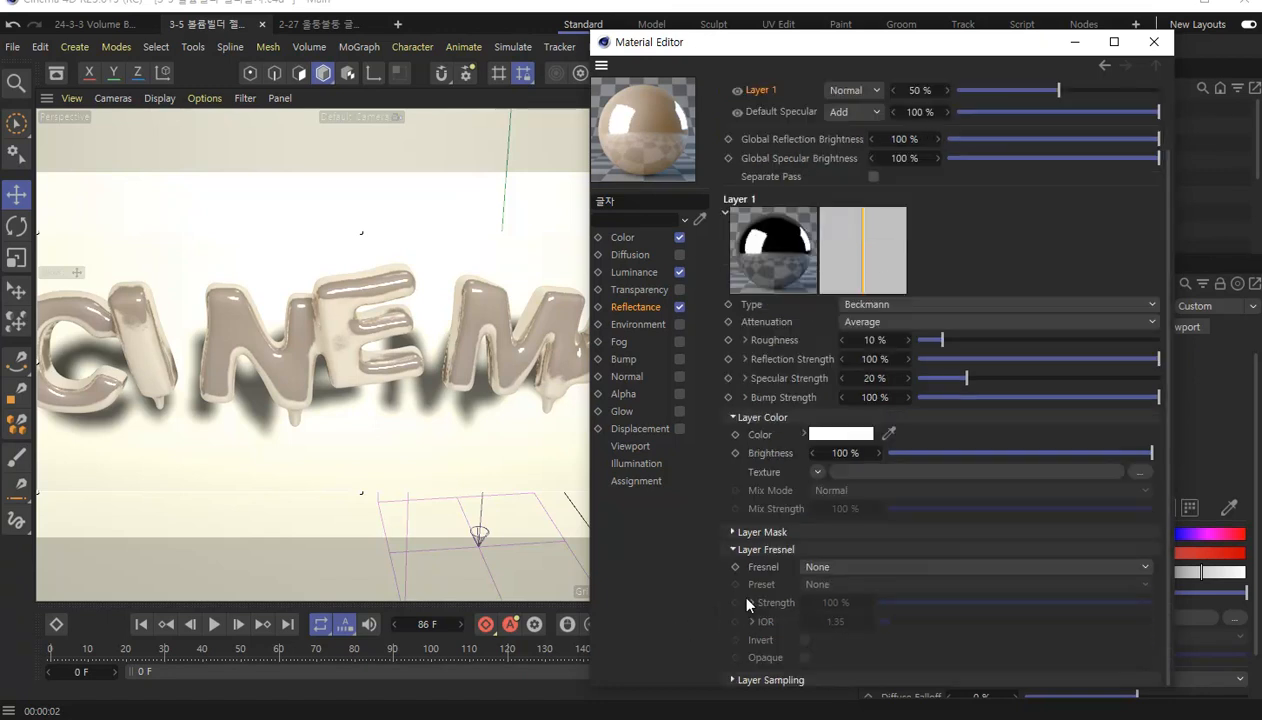
pyautogui.click(838, 566)
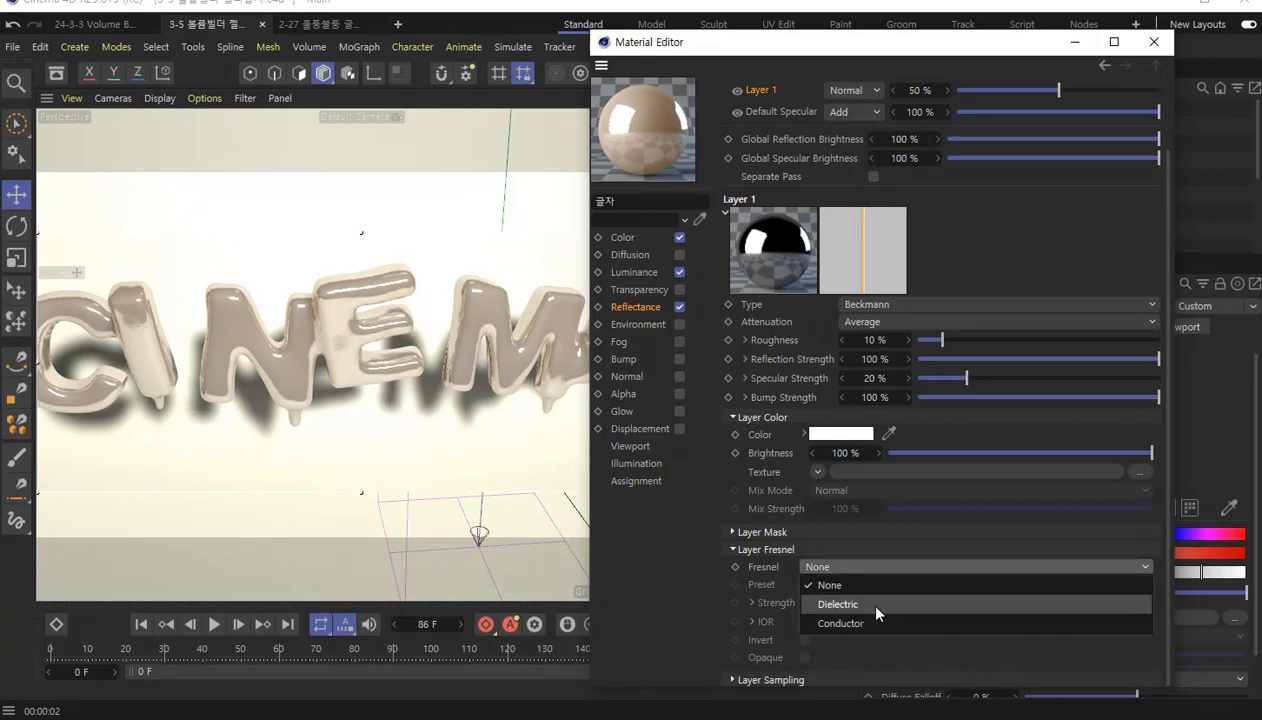
pyautogui.click(876, 605)
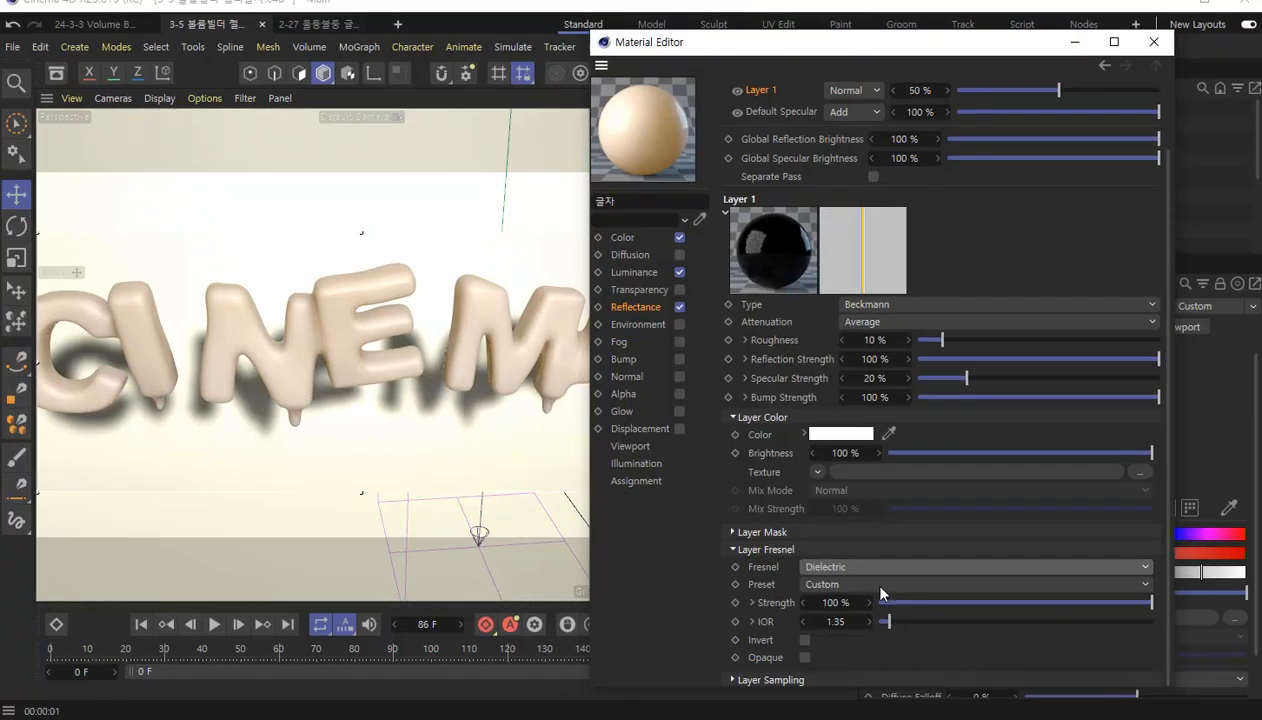
pyautogui.click(880, 586)
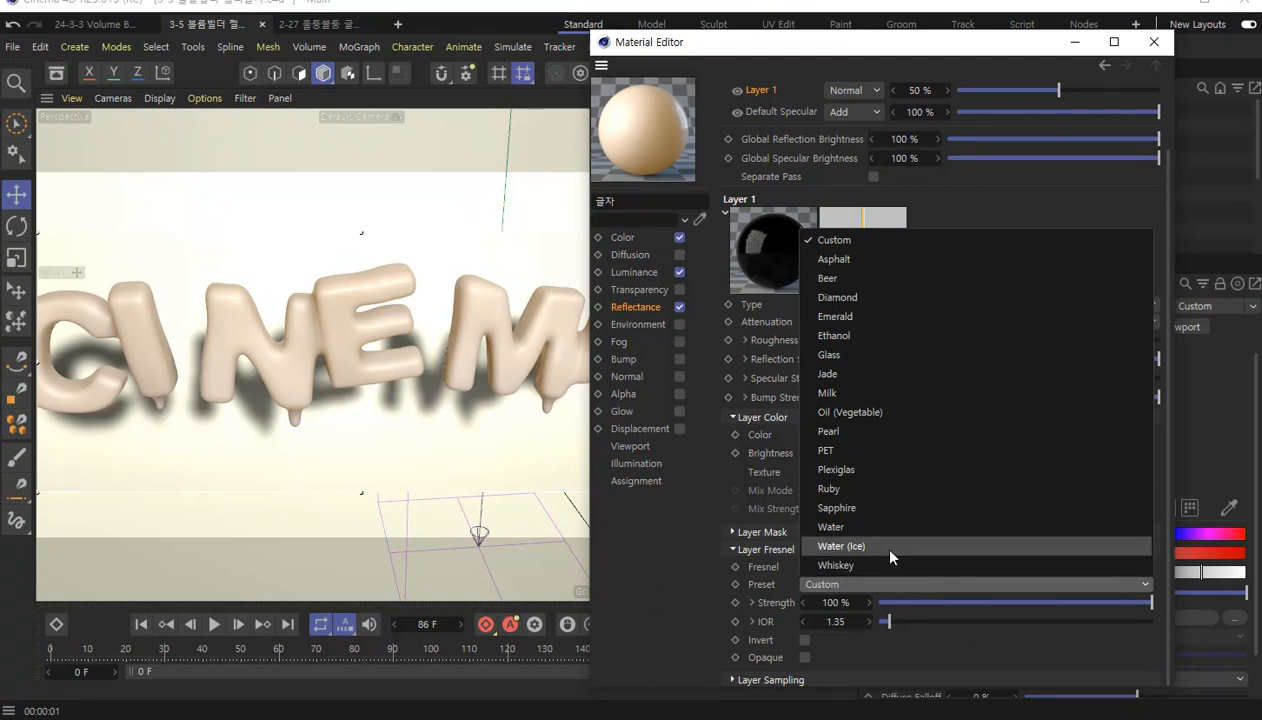
pyautogui.click(893, 546)
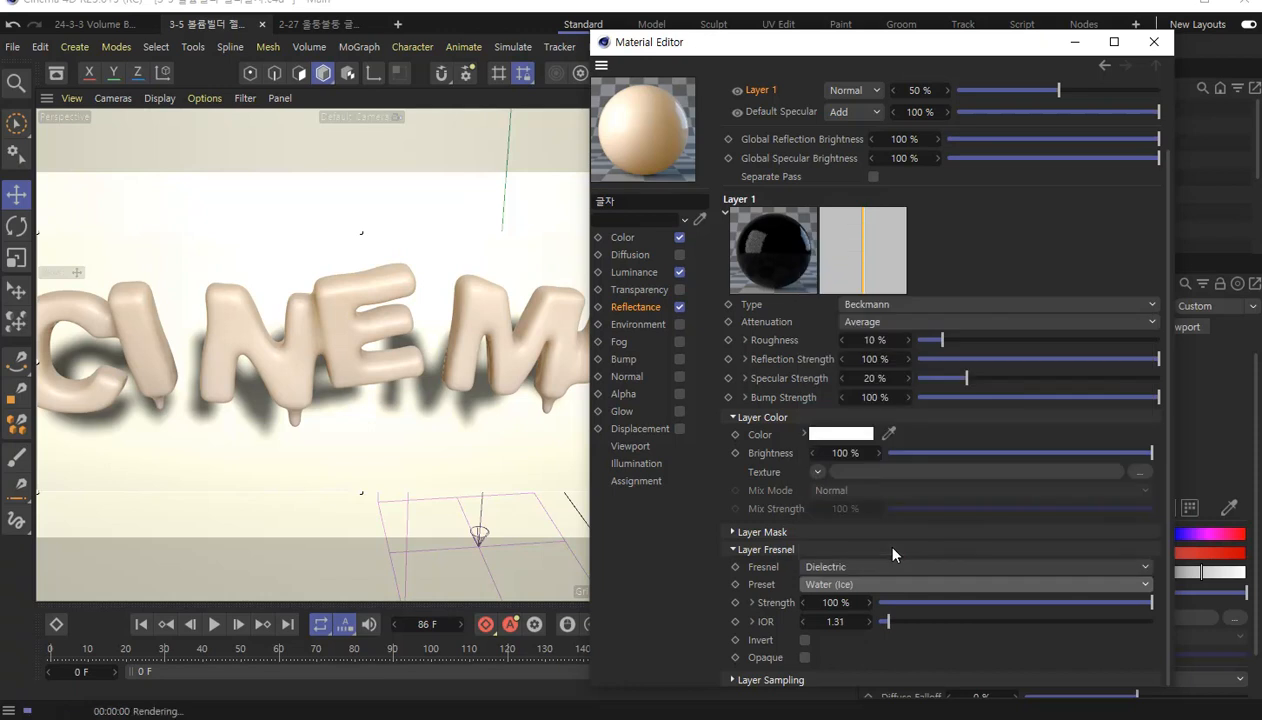
# Try the Milk preset for the layer's Fresnel and switch back to Water (Ice).
pyautogui.click(875, 589)
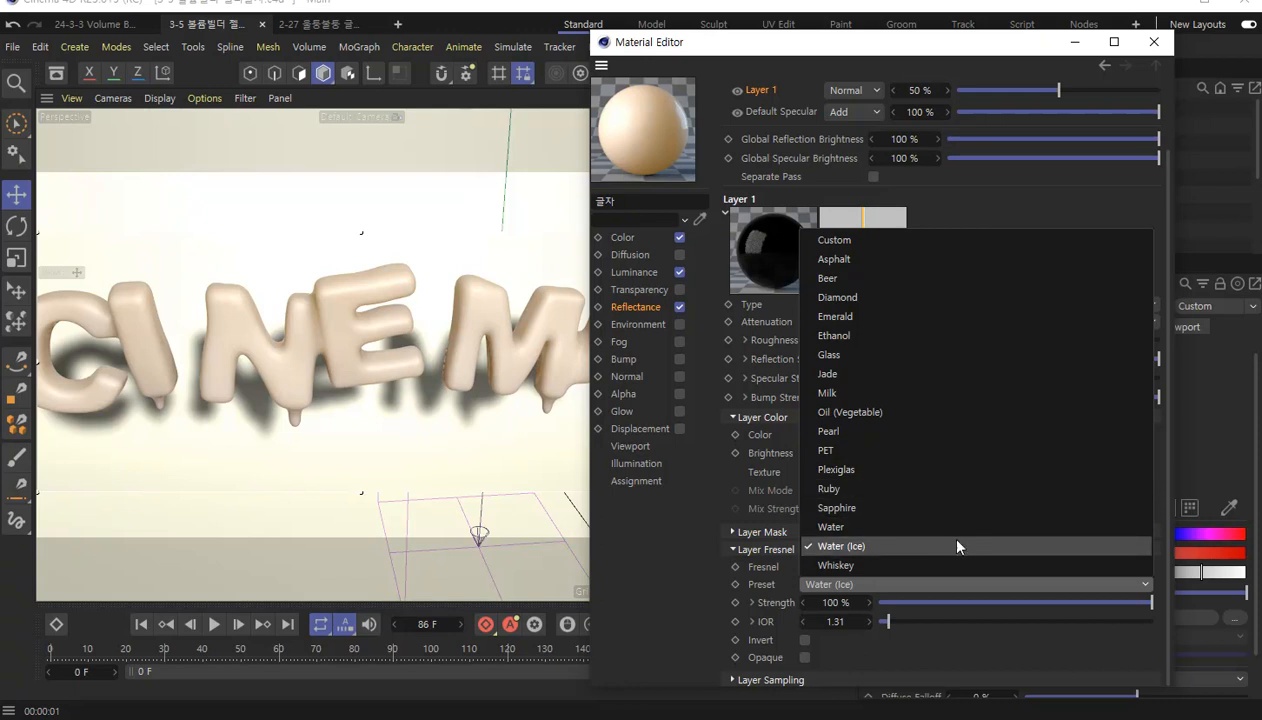
pyautogui.click(959, 394)
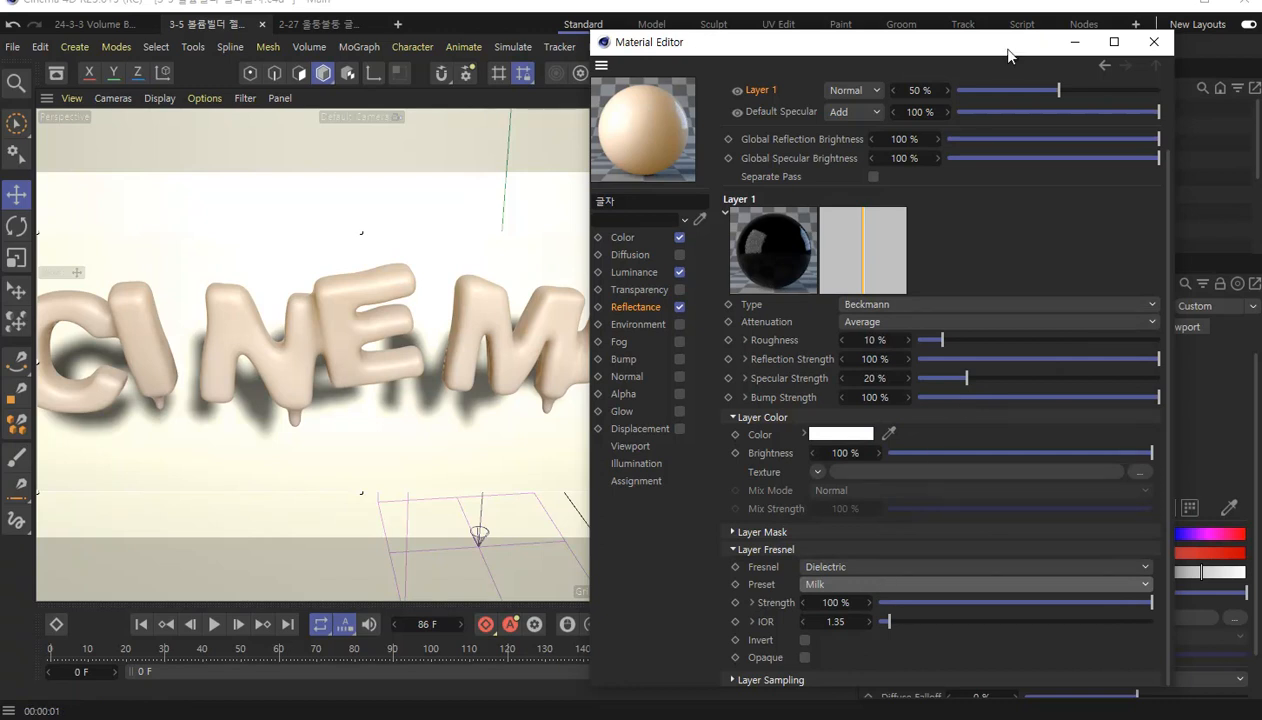
pyautogui.moveTo(1008, 47); pyautogui.dragTo(938, 9)
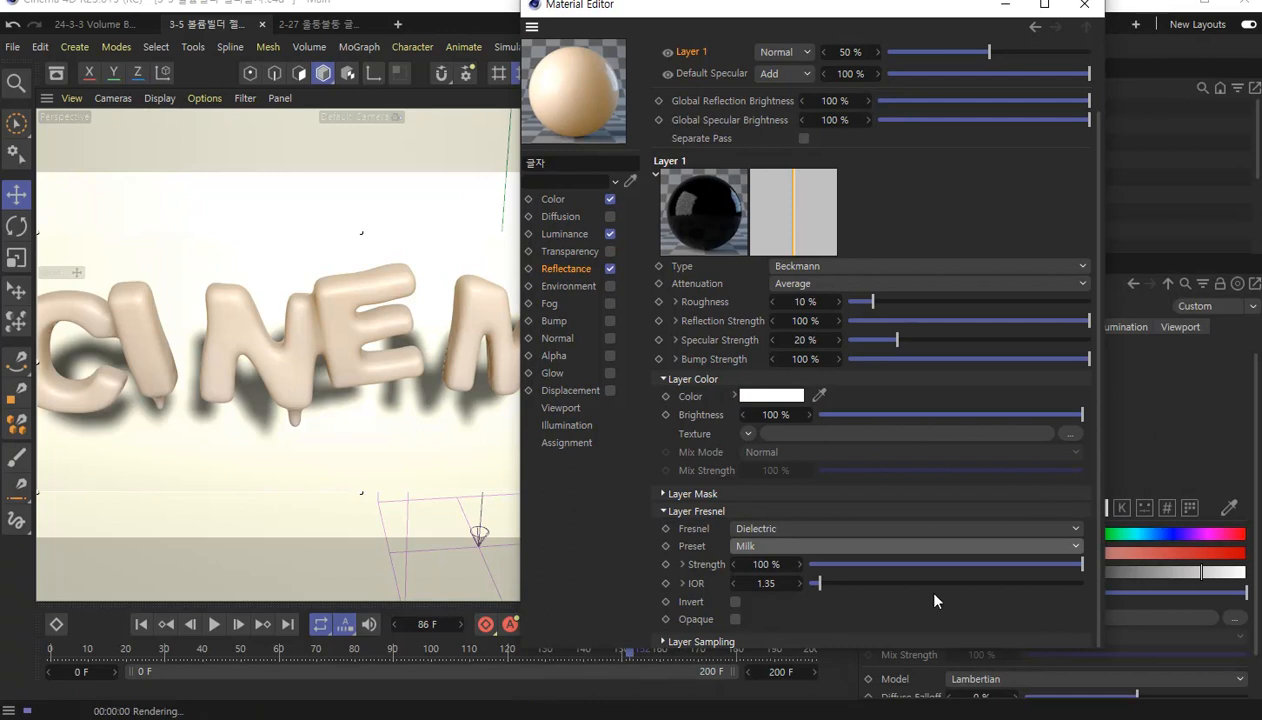
pyautogui.click(829, 546)
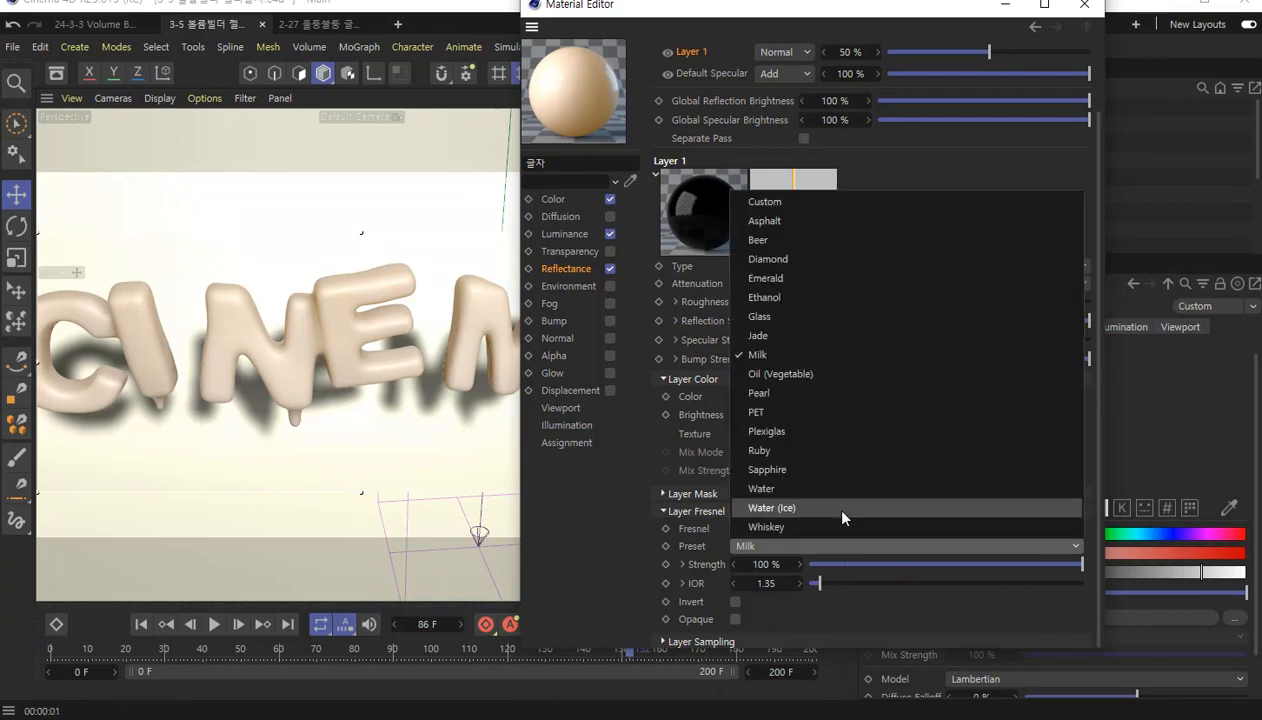
pyautogui.click(840, 511)
# Try the Diamond Fresnel preset, look into its IOR texture option, and restore Water (Ice).
pyautogui.click(793, 545)
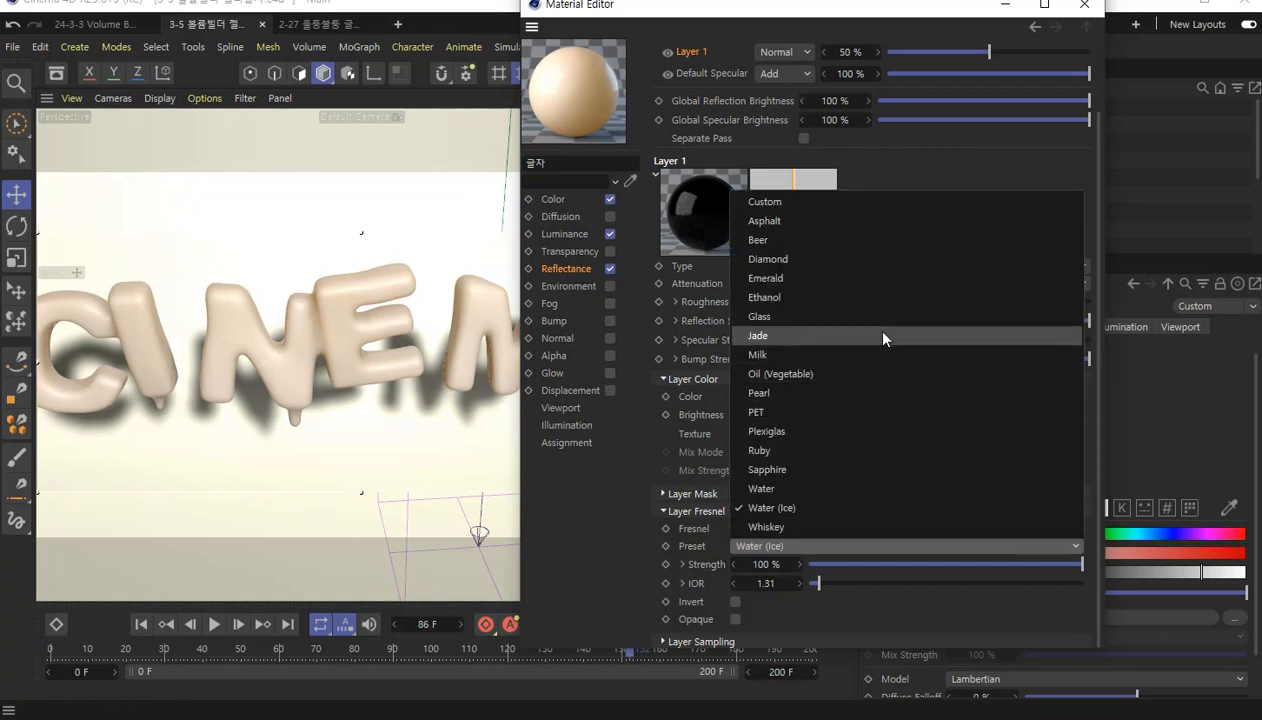
pyautogui.click(880, 262)
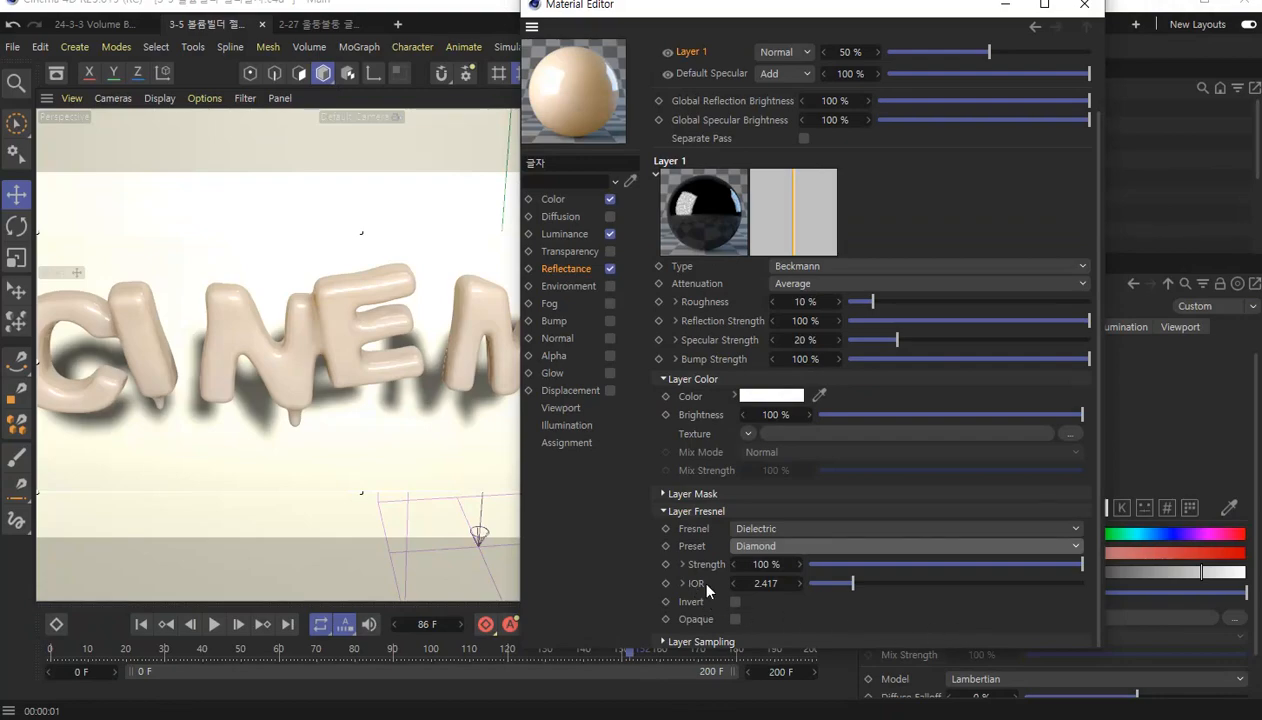
pyautogui.click(684, 584)
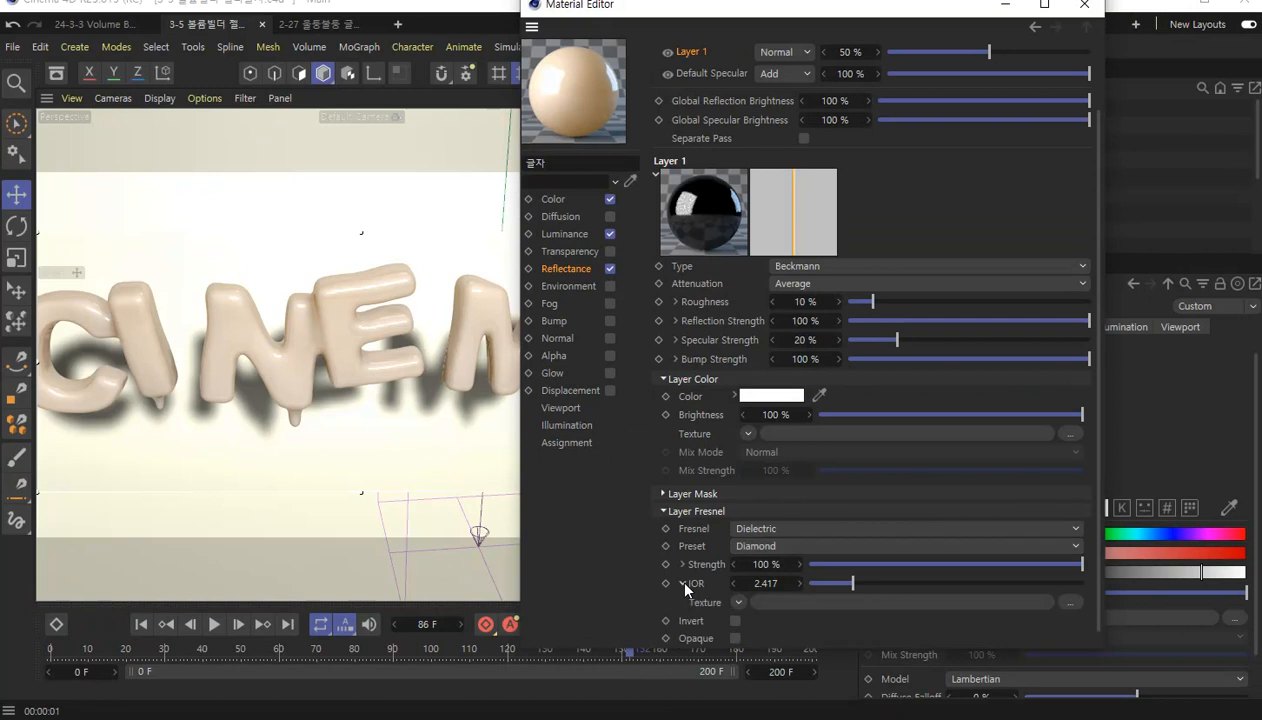
pyautogui.click(684, 586)
pyautogui.click(855, 548)
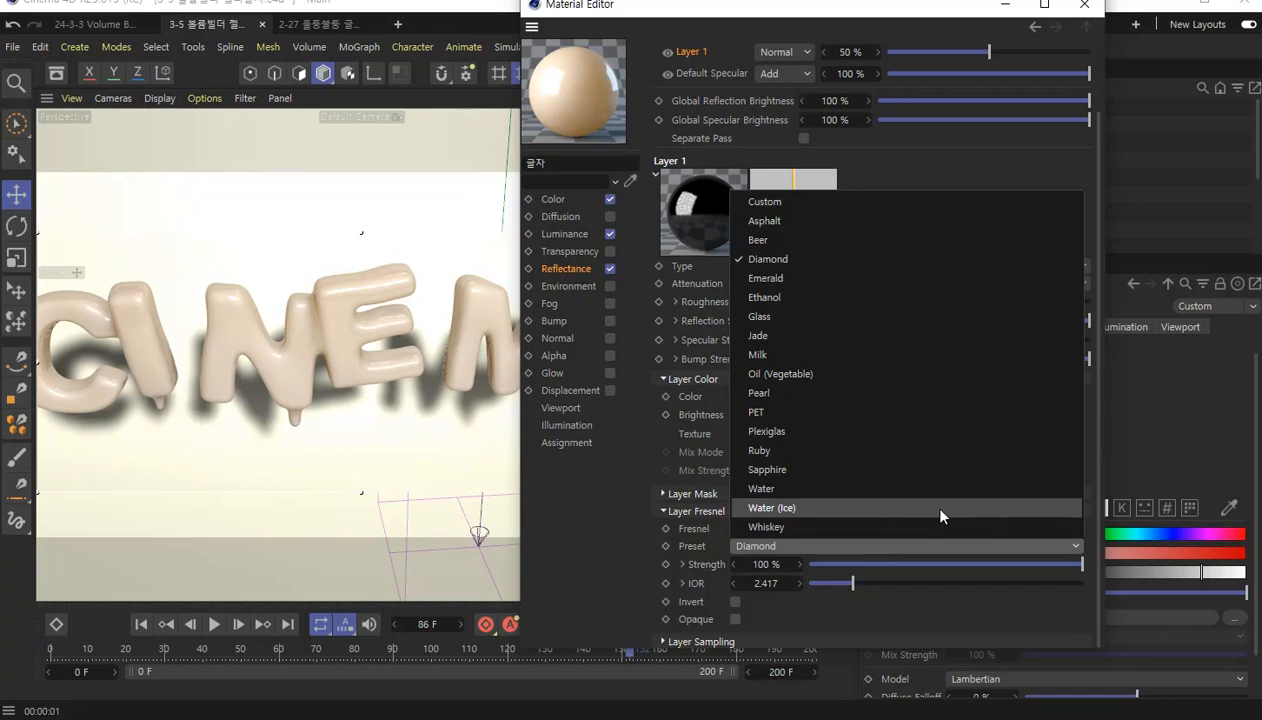
pyautogui.click(940, 508)
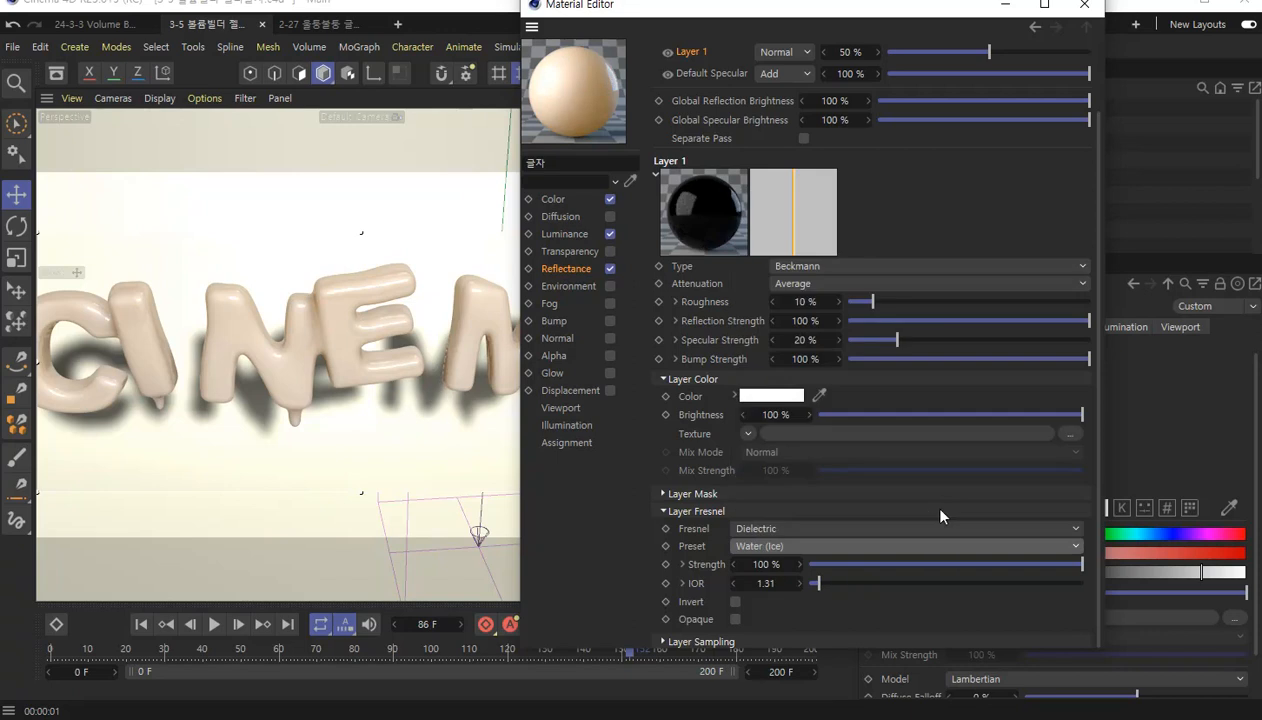
# Compare the Sapphire Fresnel preset on the text and return to Water (Ice).
pyautogui.click(848, 543)
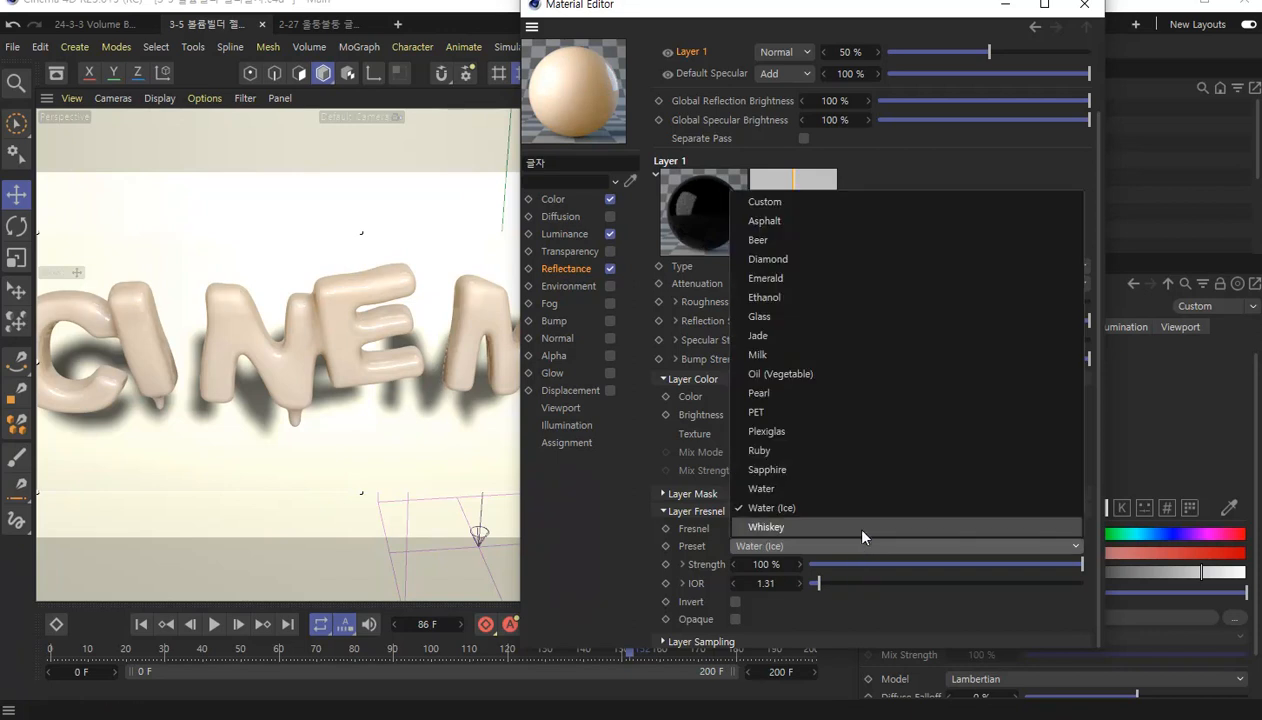
pyautogui.click(845, 470)
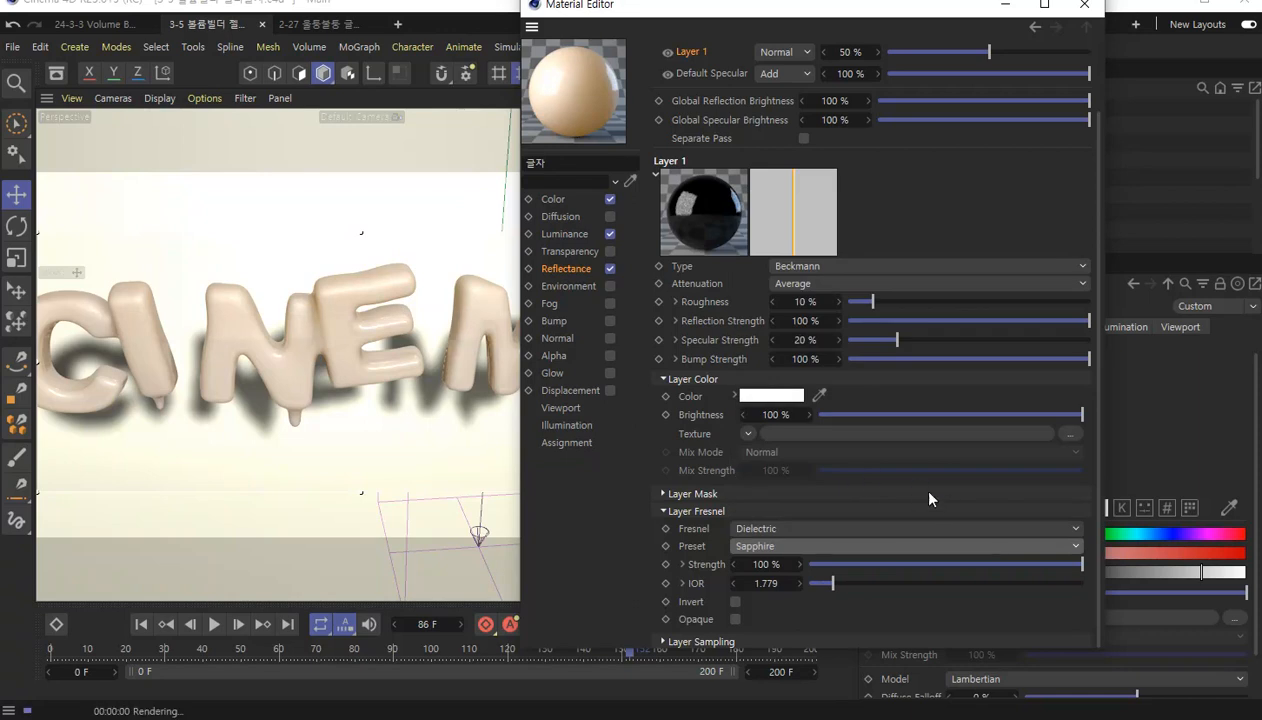
pyautogui.click(857, 545)
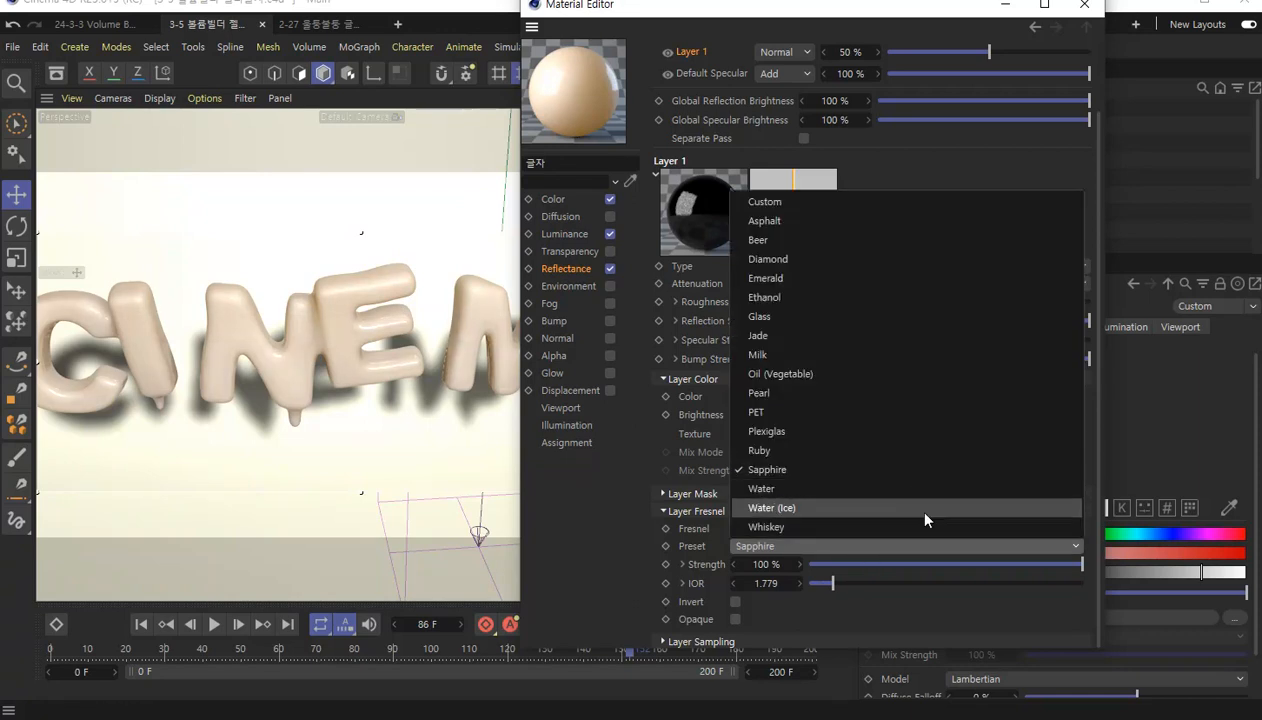
pyautogui.click(925, 517)
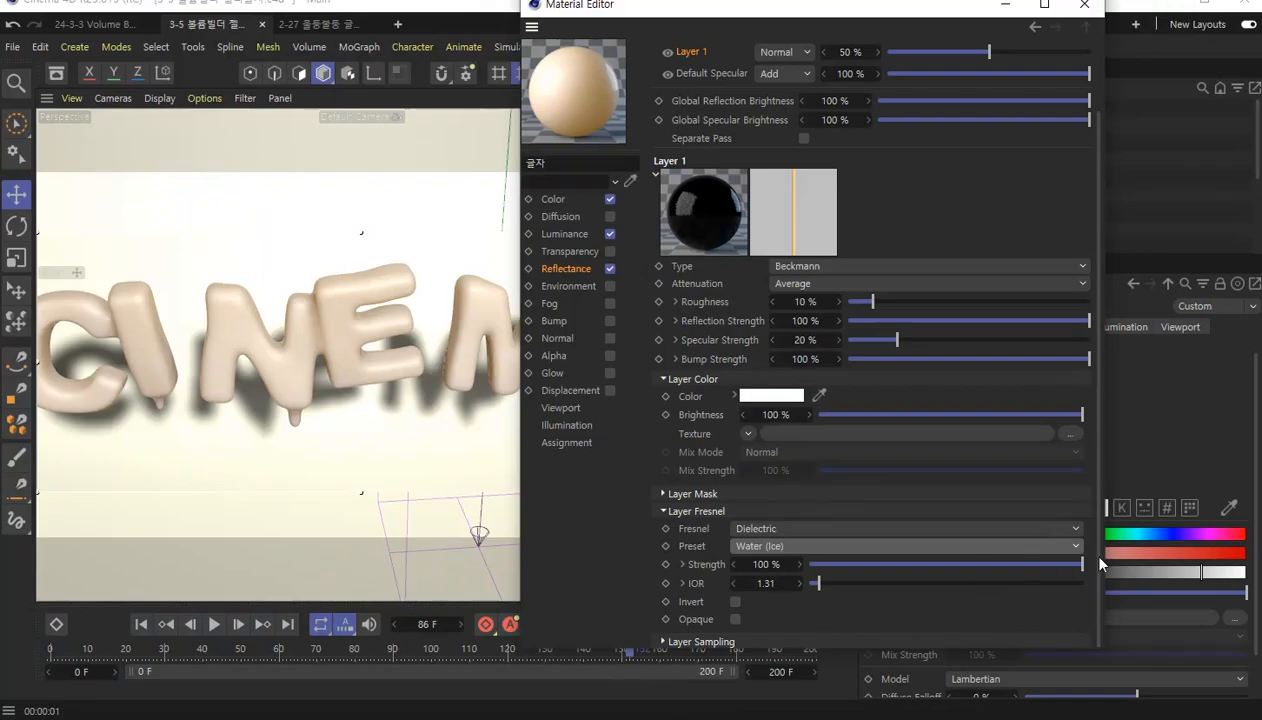
# Test the Beckmann layer's opacity at 66%, 88% and 19%, settle on 60%, and close the Material Editor.
pyautogui.scroll(3, 1083, 546)
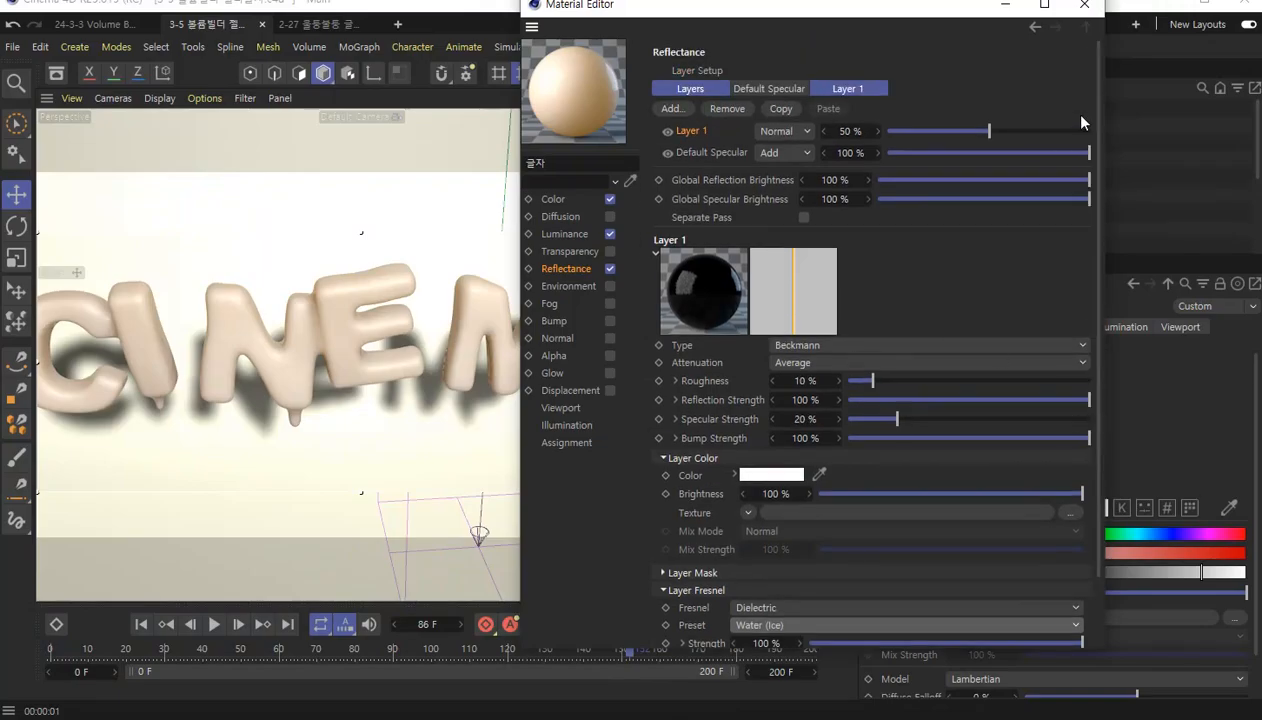
pyautogui.click(1006, 130)
pyautogui.click(1021, 131)
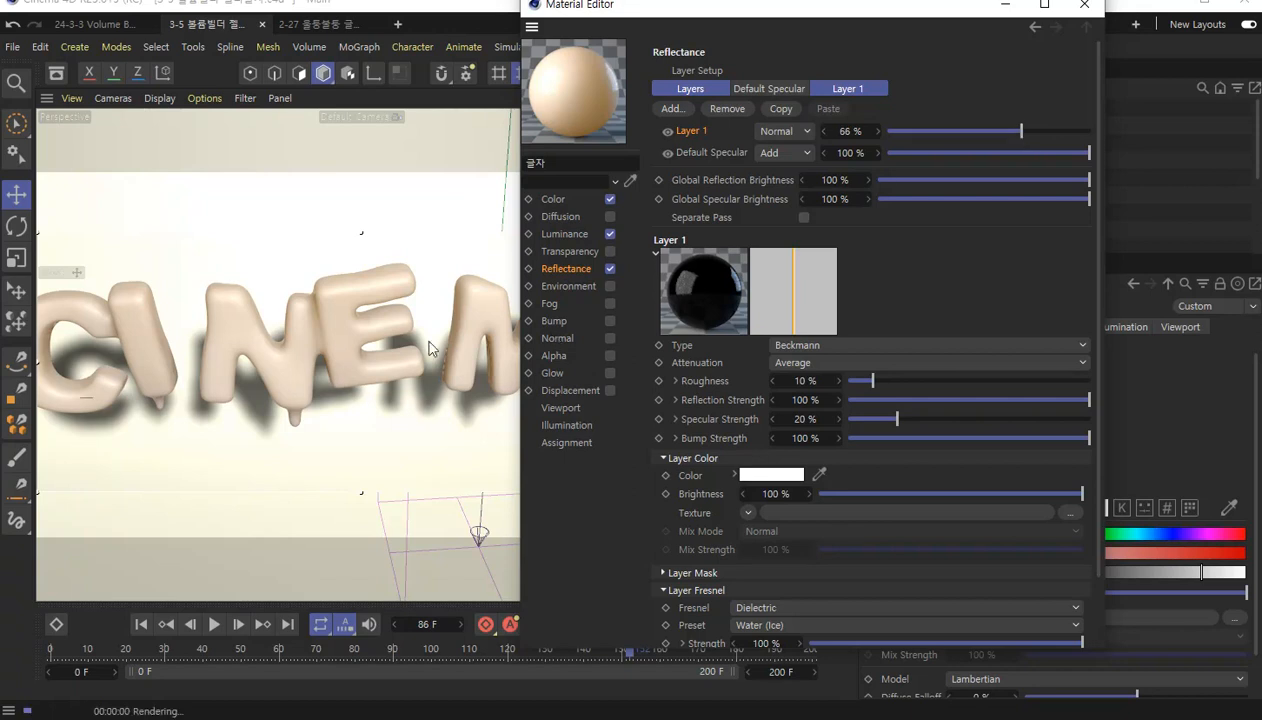
pyautogui.click(1066, 131)
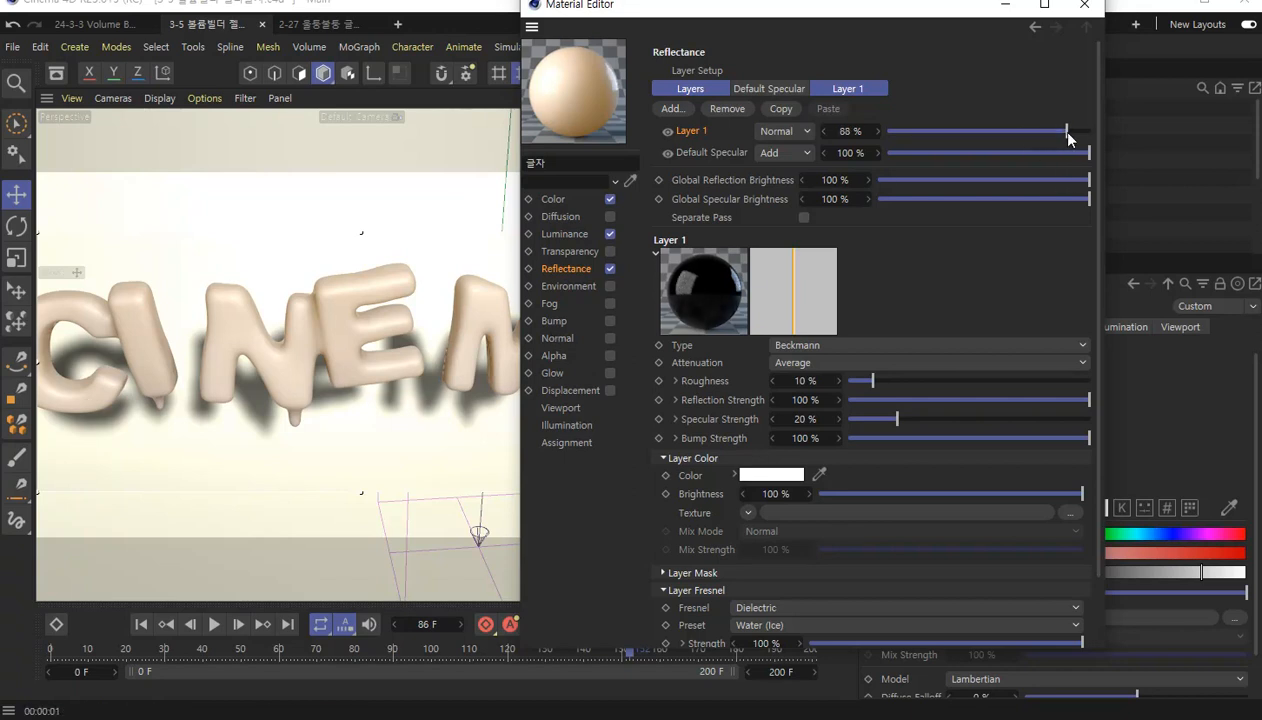
pyautogui.click(924, 131)
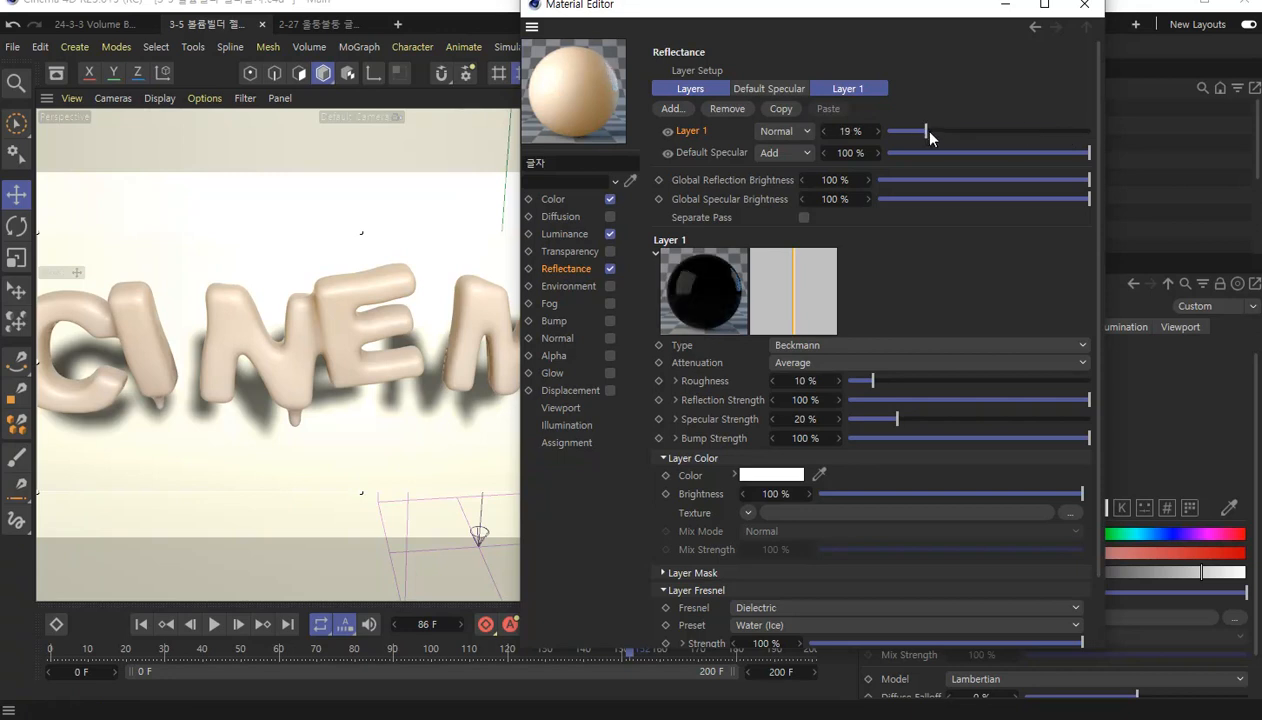
pyautogui.moveTo(924, 131); pyautogui.dragTo(1009, 145)
pyautogui.doubleClick(850, 131)
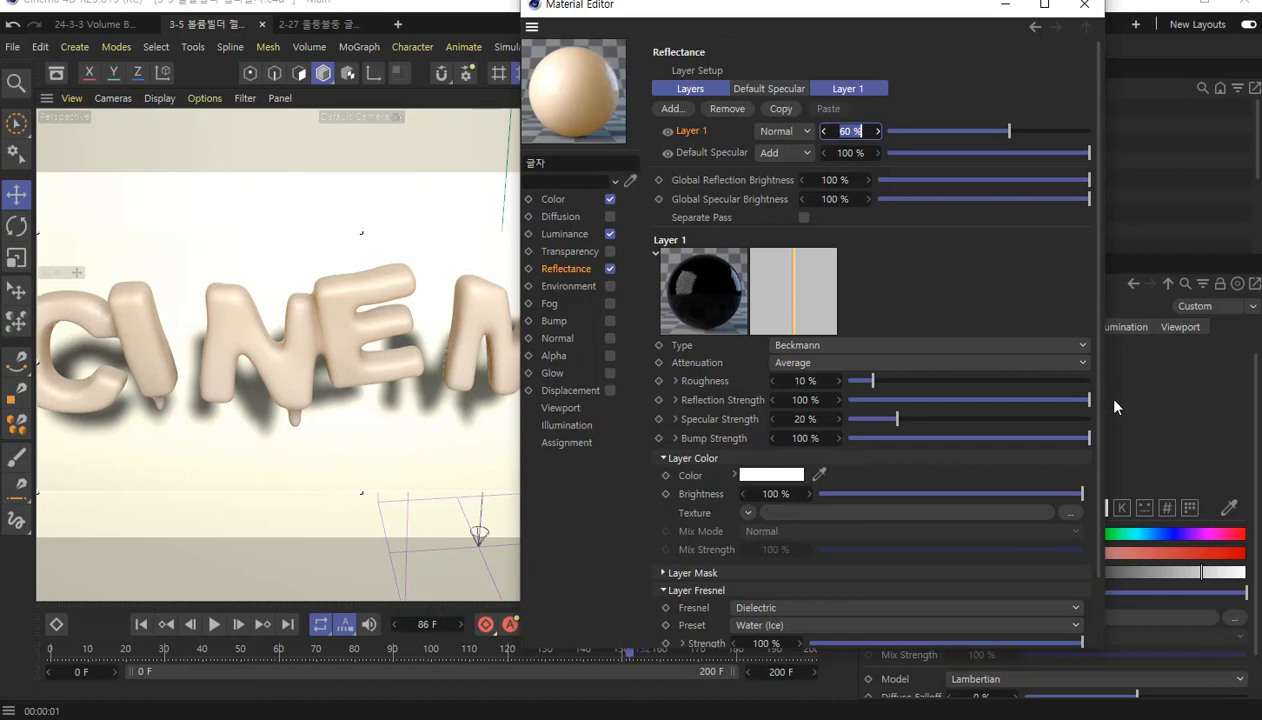
pyautogui.scroll(-2, 1083, 407)
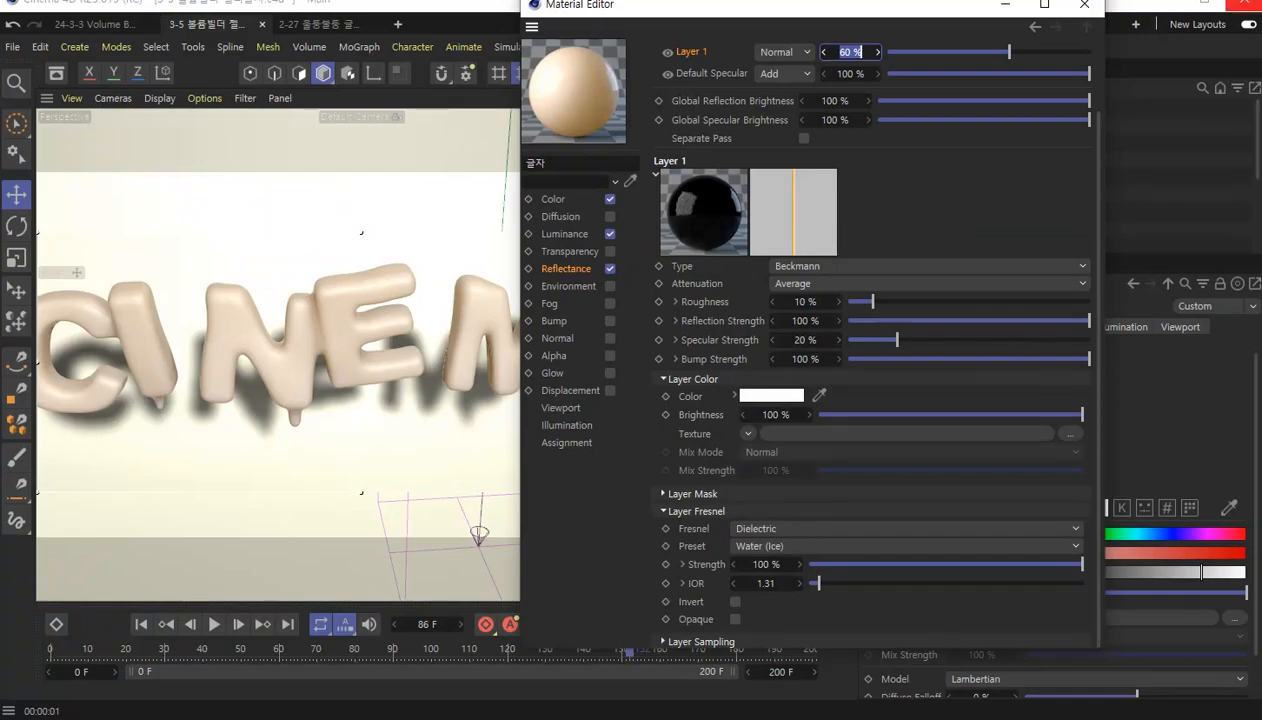
pyautogui.click(1081, 7)
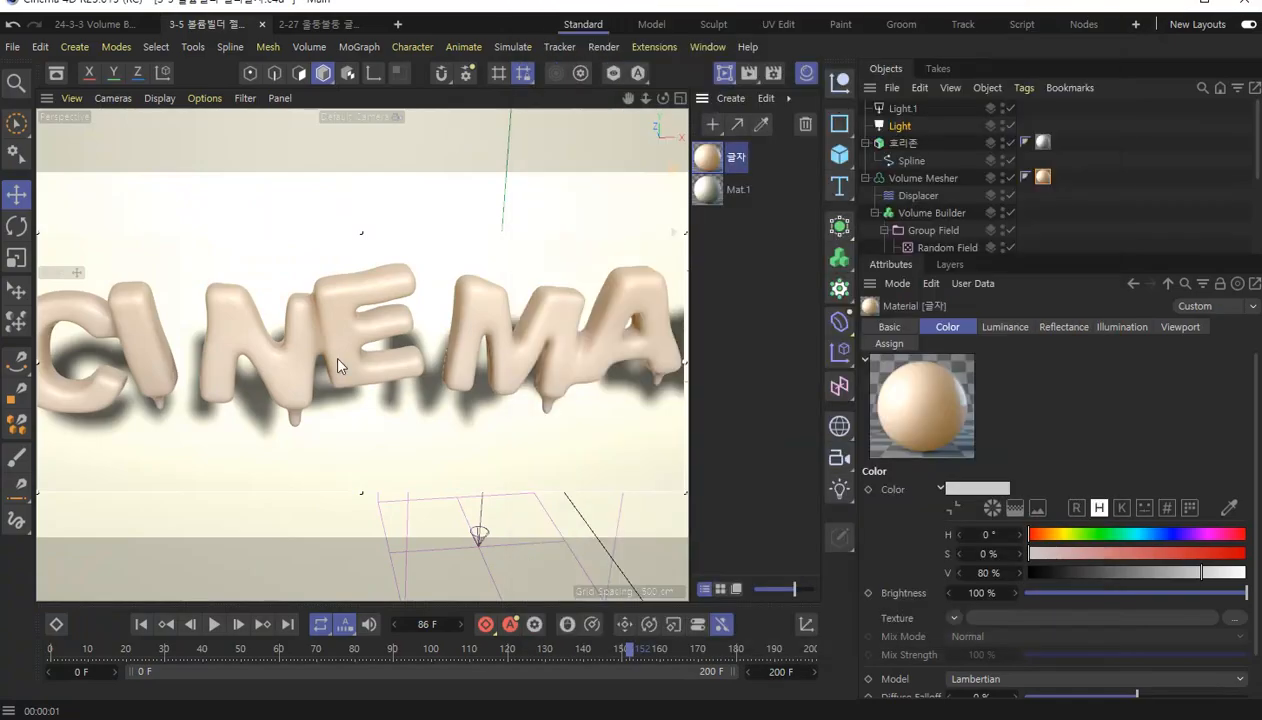
# Turn off the interactive render region over the CINEMA 4D text.
pyautogui.scroll(-2, 341, 366)
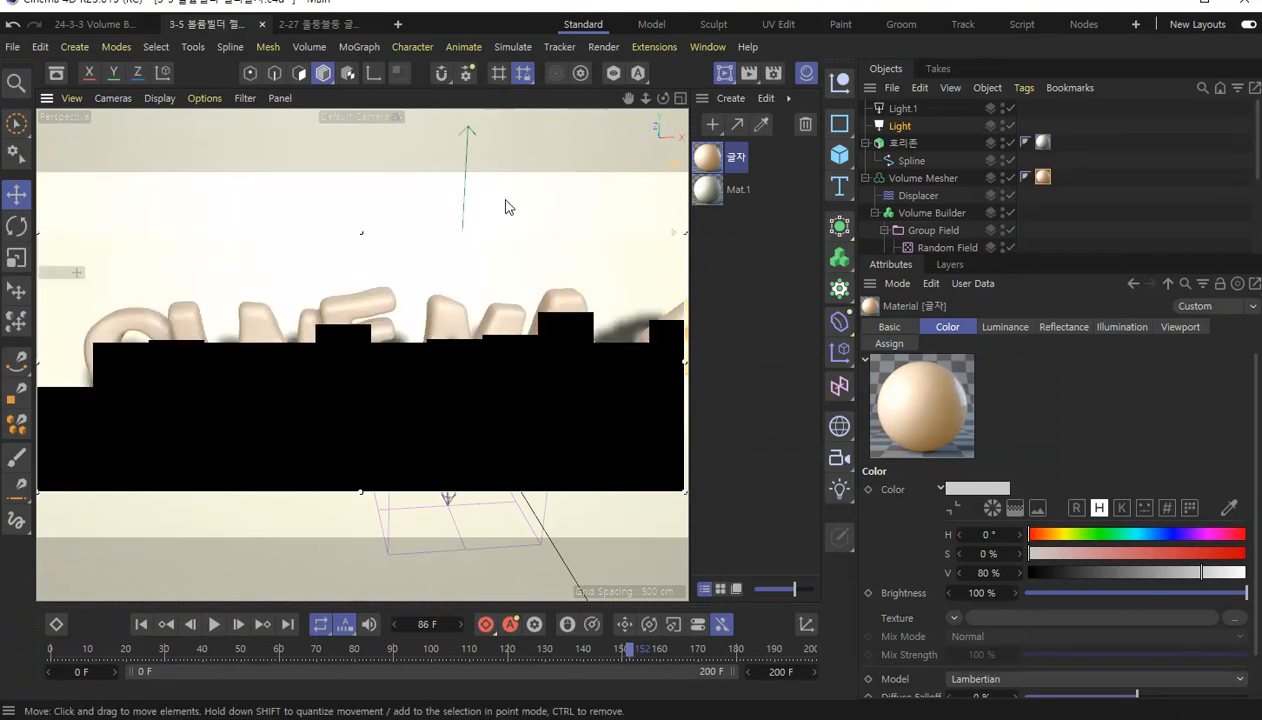
pyautogui.click(736, 79)
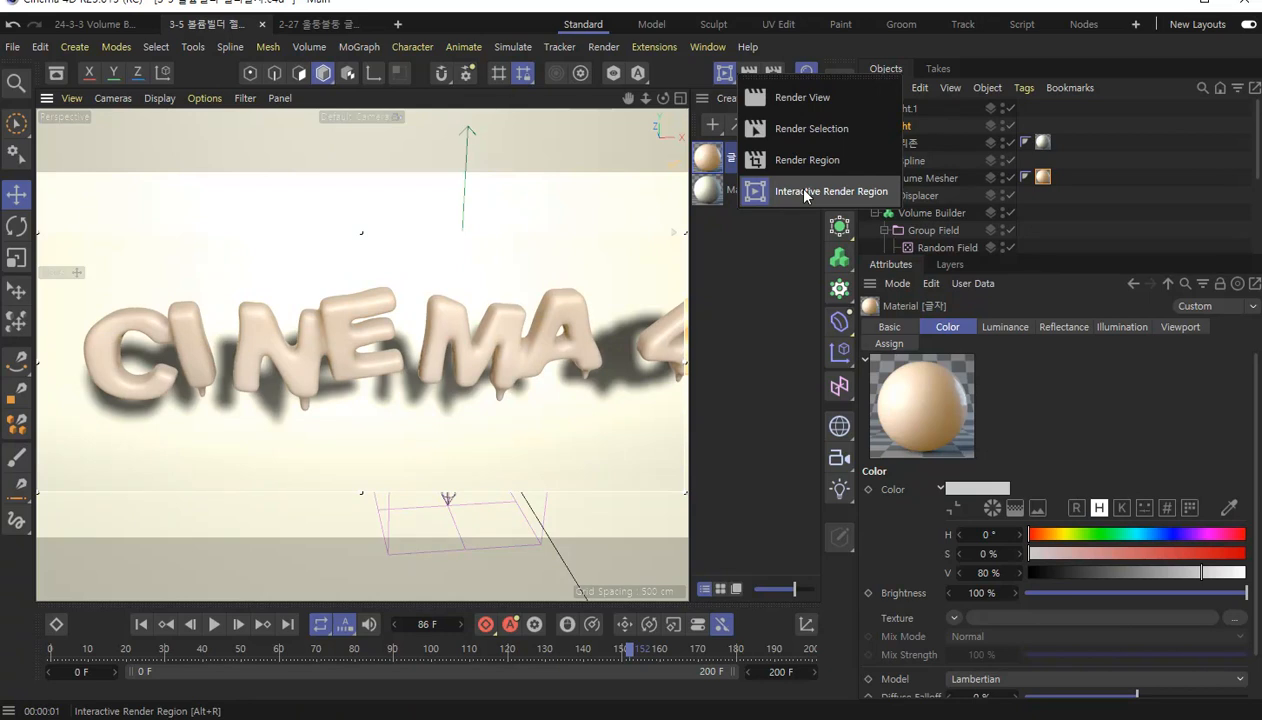
pyautogui.click(804, 193)
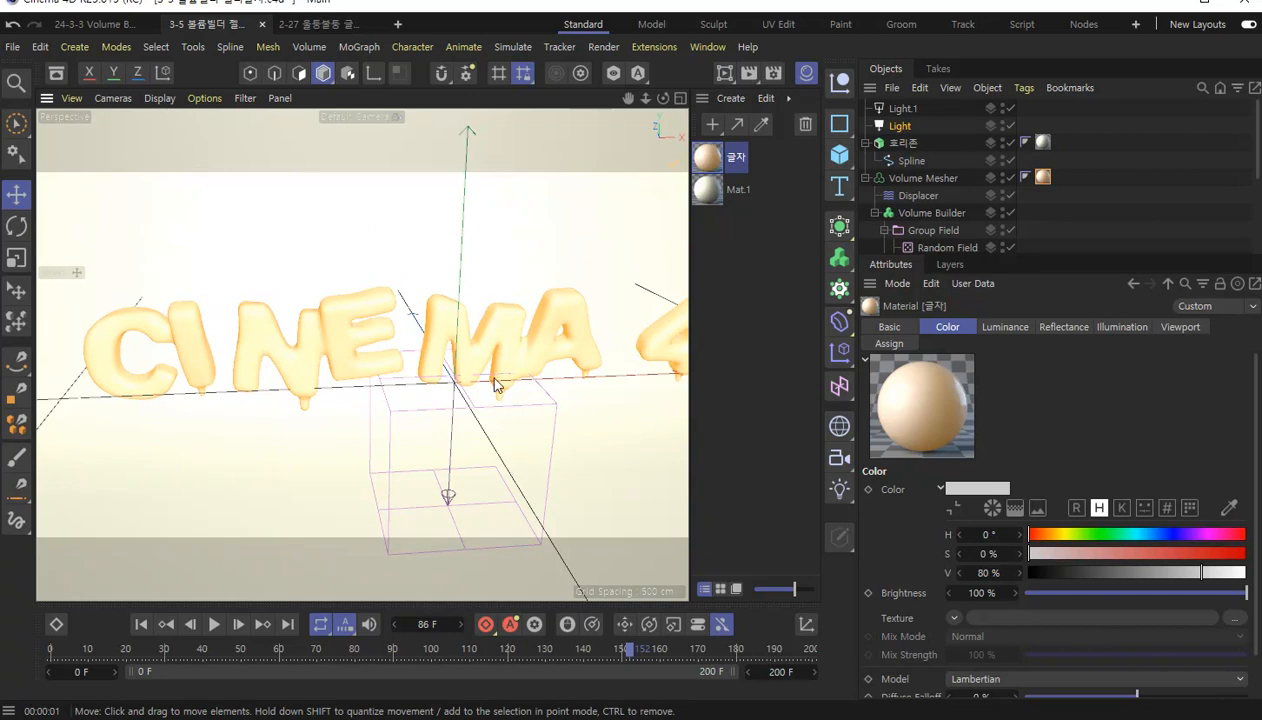
# Render the active view with the whole CINEMA 4D text framed and hide the Material Manager.
pyautogui.scroll(-2, 494, 385)
pyautogui.scroll(-1, 490, 377)
pyautogui.scroll(-1, 612, 380)
pyautogui.keyDown('alt'); pyautogui.moveTo(613, 381); pyautogui.dragTo(499, 393, button='middle'); pyautogui.keyUp('alt')
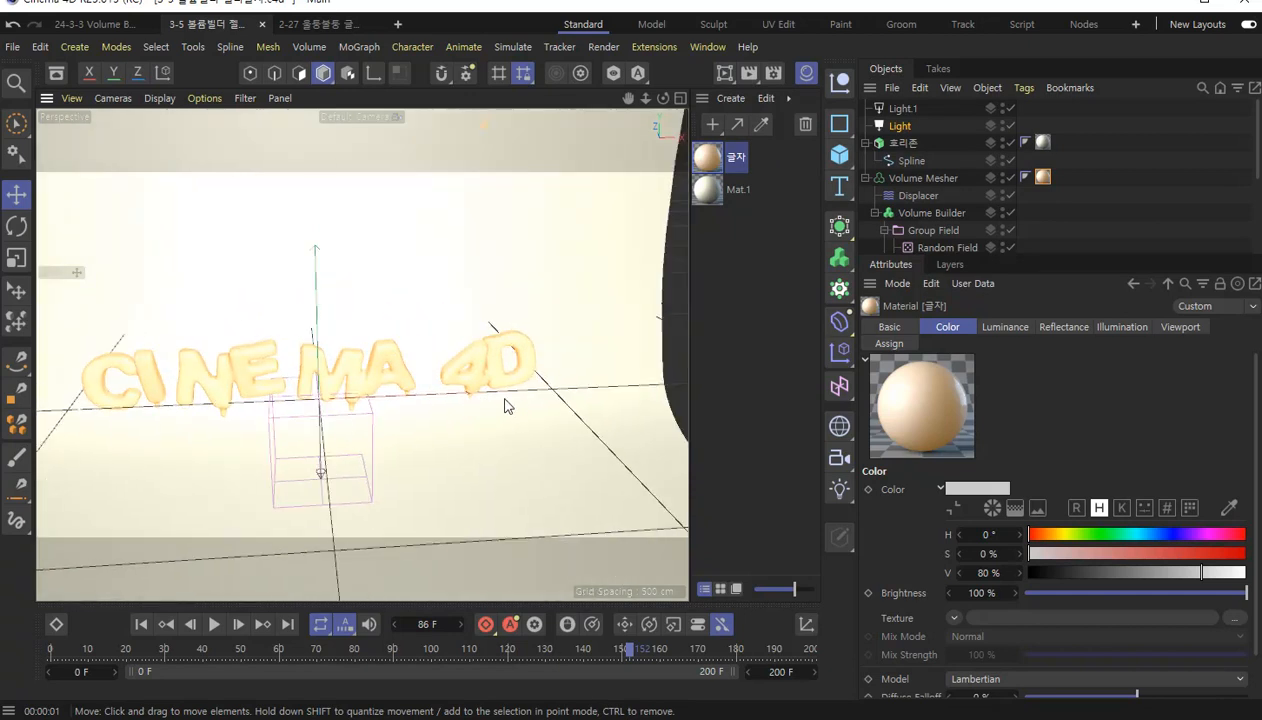
pyautogui.keyDown('alt'); pyautogui.moveTo(431, 413); pyautogui.dragTo(477, 413, button='middle'); pyautogui.keyUp('alt')
pyautogui.scroll(2, 429, 434)
pyautogui.scroll(-1, 439, 420)
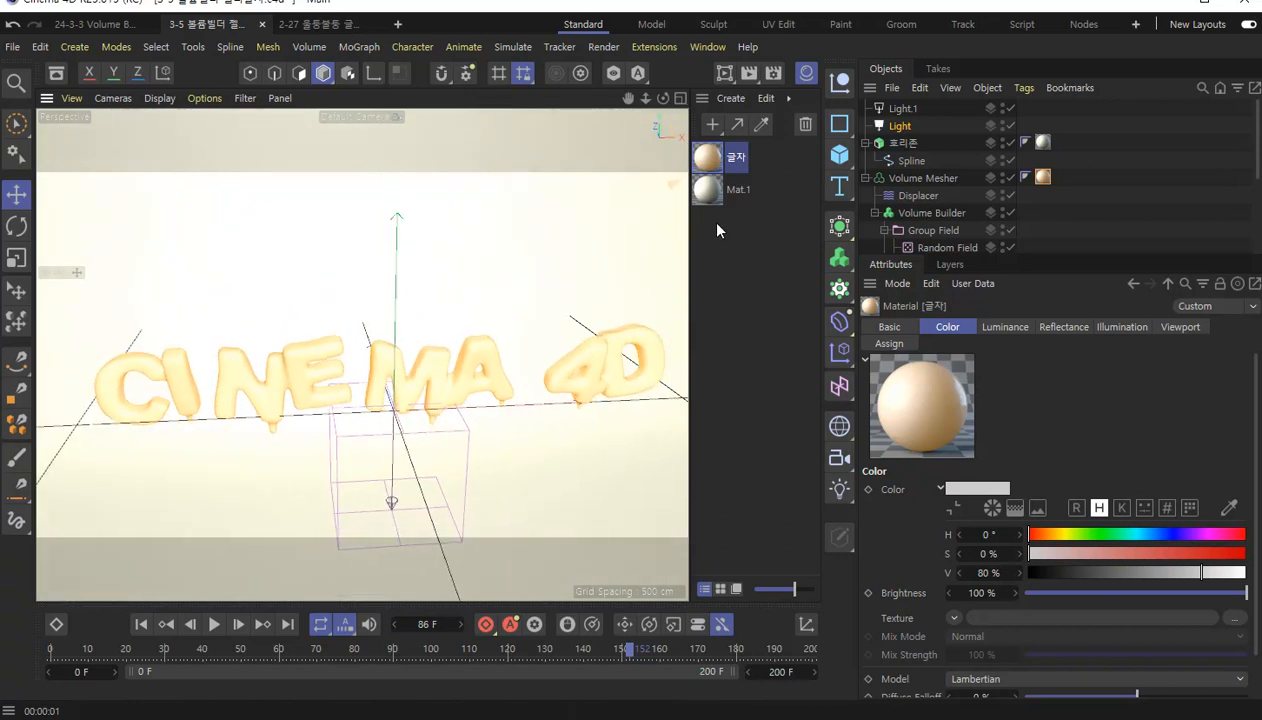
pyautogui.moveTo(727, 82); pyautogui.dragTo(779, 105)
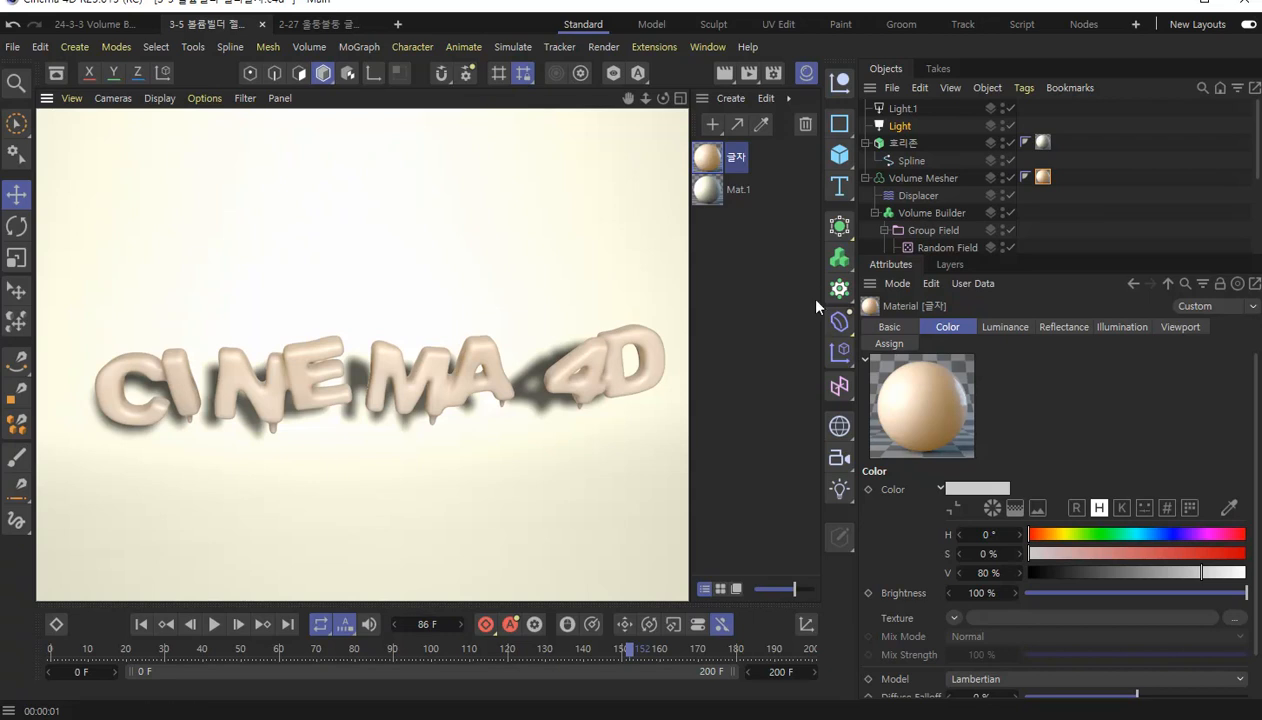
pyautogui.click(707, 47)
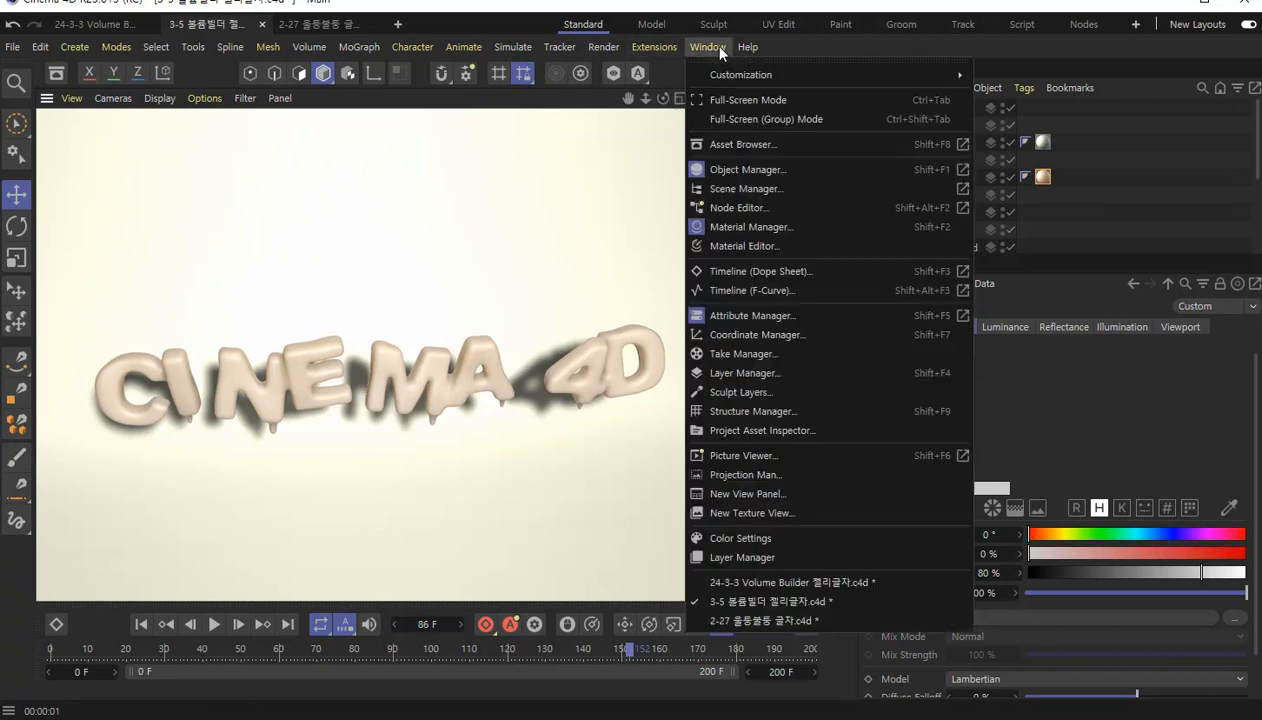
pyautogui.click(745, 228)
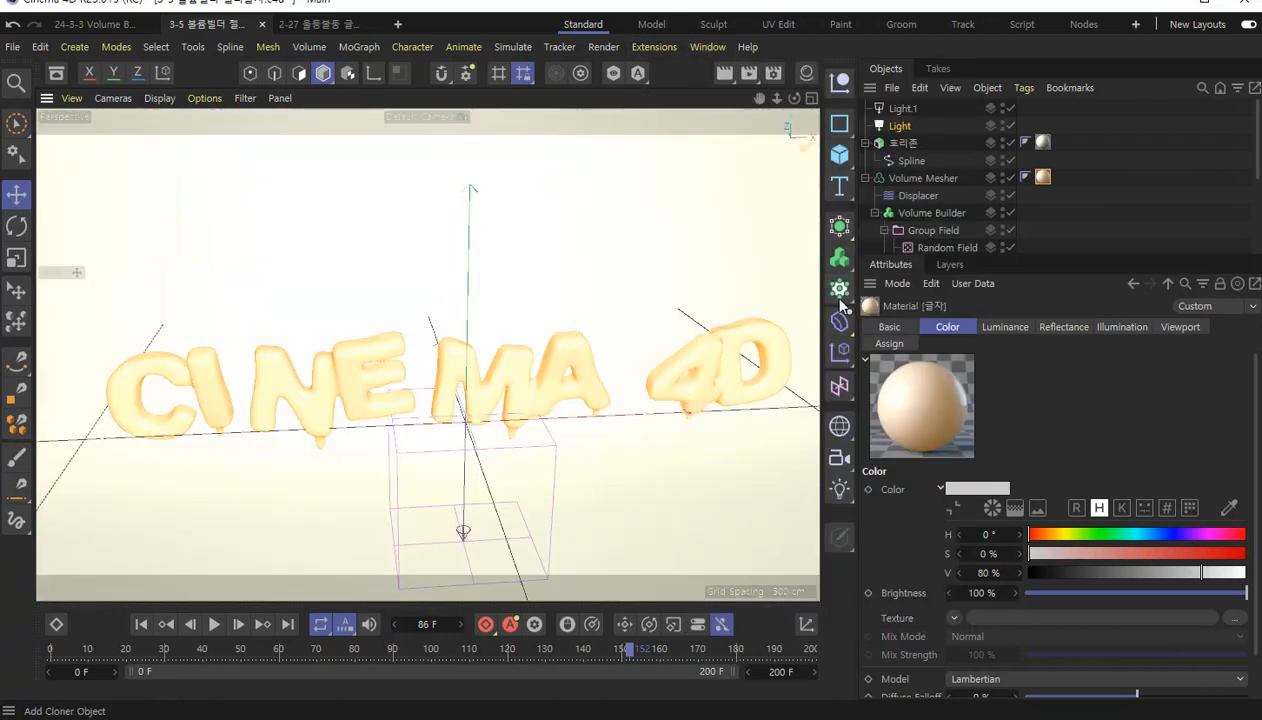
# Move Light.1 sideways along its X axis until it sits above the backdrop's edge on the 4D side.
pyautogui.scroll(-5, 589, 324)
pyautogui.keyDown('alt'); pyautogui.moveTo(656, 348); pyautogui.dragTo(439, 350); pyautogui.keyUp('alt')
pyautogui.keyDown('alt'); pyautogui.moveTo(684, 297); pyautogui.dragTo(532, 335); pyautogui.keyUp('alt')
pyautogui.scroll(-3, 532, 335)
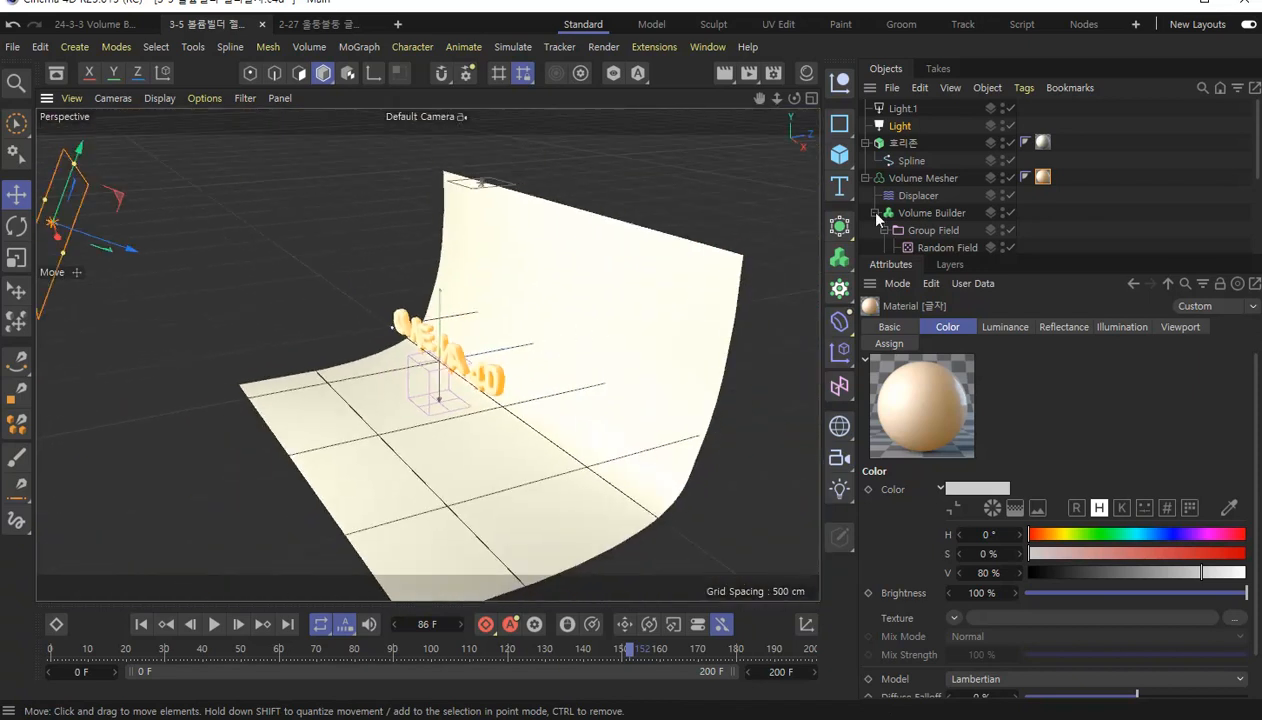
pyautogui.click(892, 127)
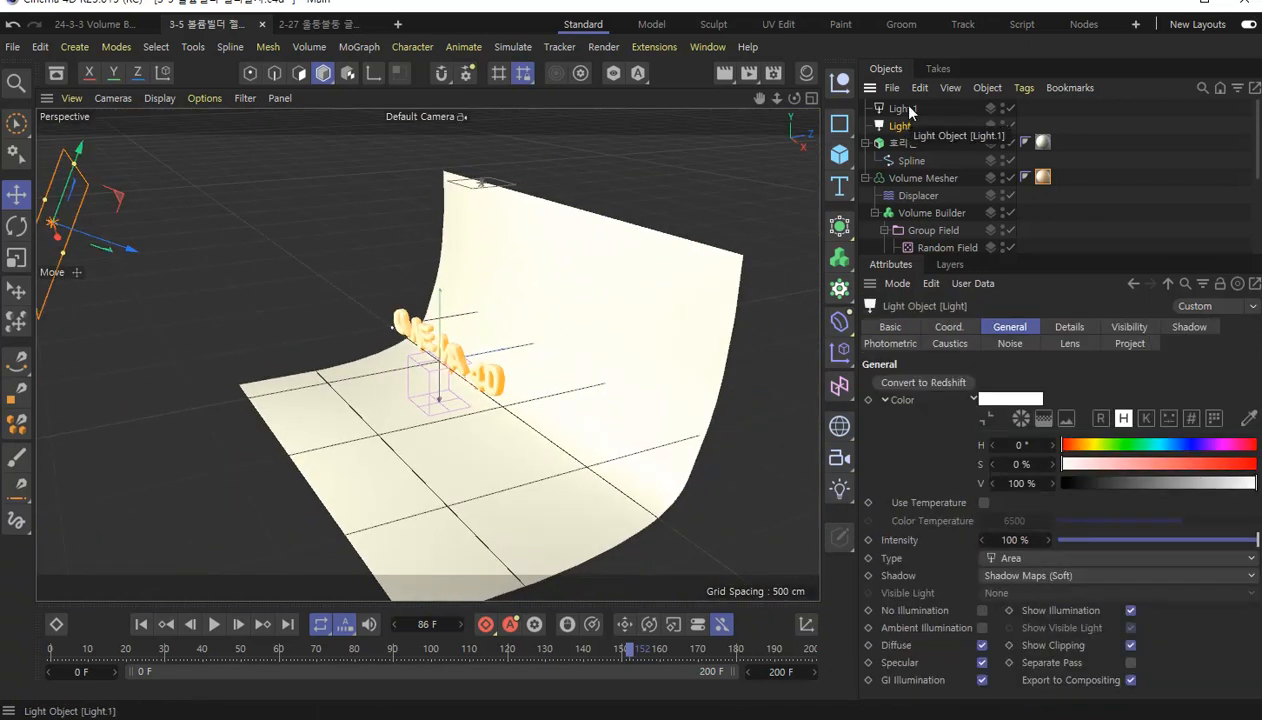
pyautogui.click(908, 113)
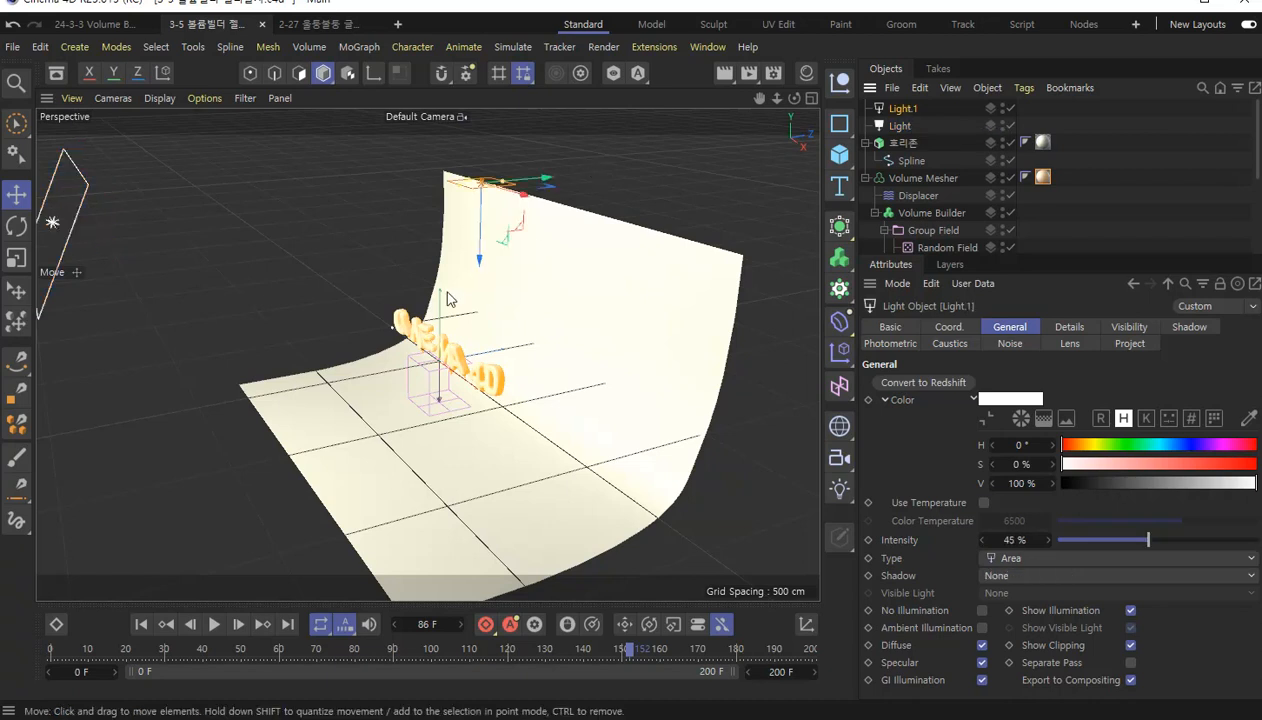
pyautogui.keyDown('alt'); pyautogui.moveTo(585, 165); pyautogui.dragTo(560, 352); pyautogui.keyUp('alt')
pyautogui.keyDown('alt'); pyautogui.moveTo(745, 316); pyautogui.dragTo(555, 290); pyautogui.keyUp('alt')
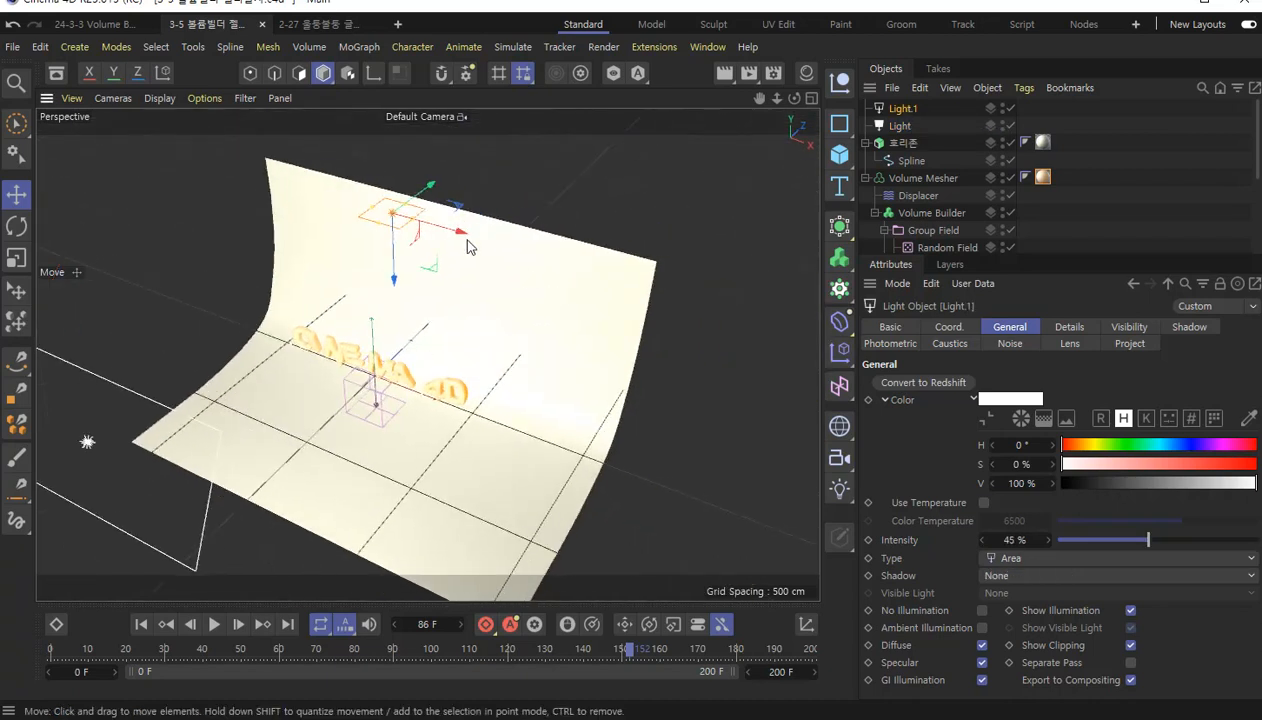
pyautogui.moveTo(463, 240); pyautogui.dragTo(619, 323)
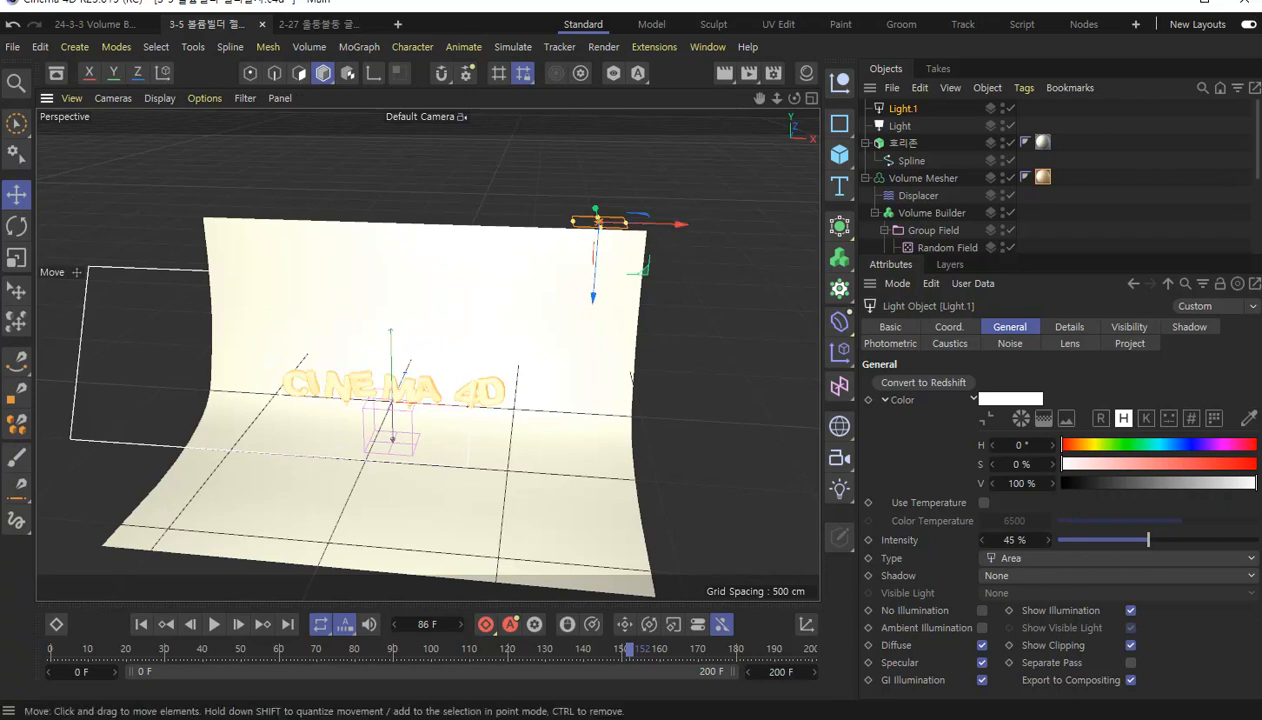
# Rotate Light.1 about 40° so it points at the text and shift it slightly farther outward.
pyautogui.click(16, 226)
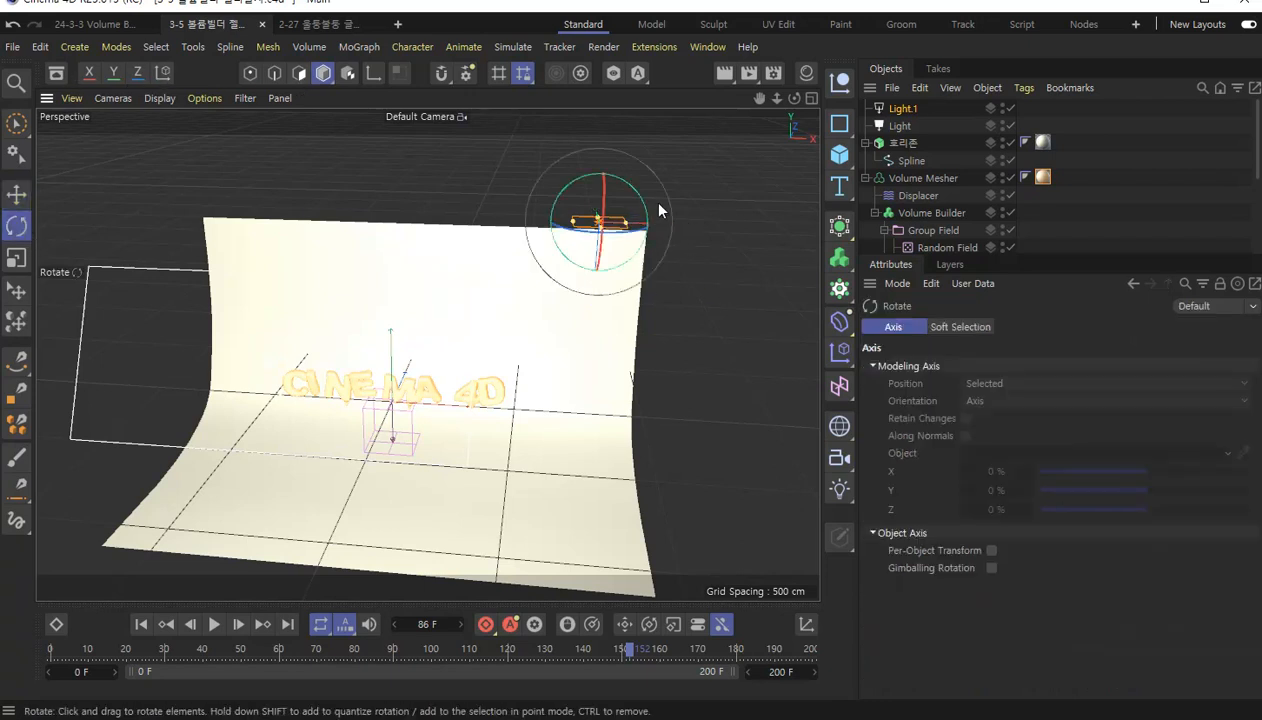
pyautogui.moveTo(635, 192); pyautogui.dragTo(658, 237)
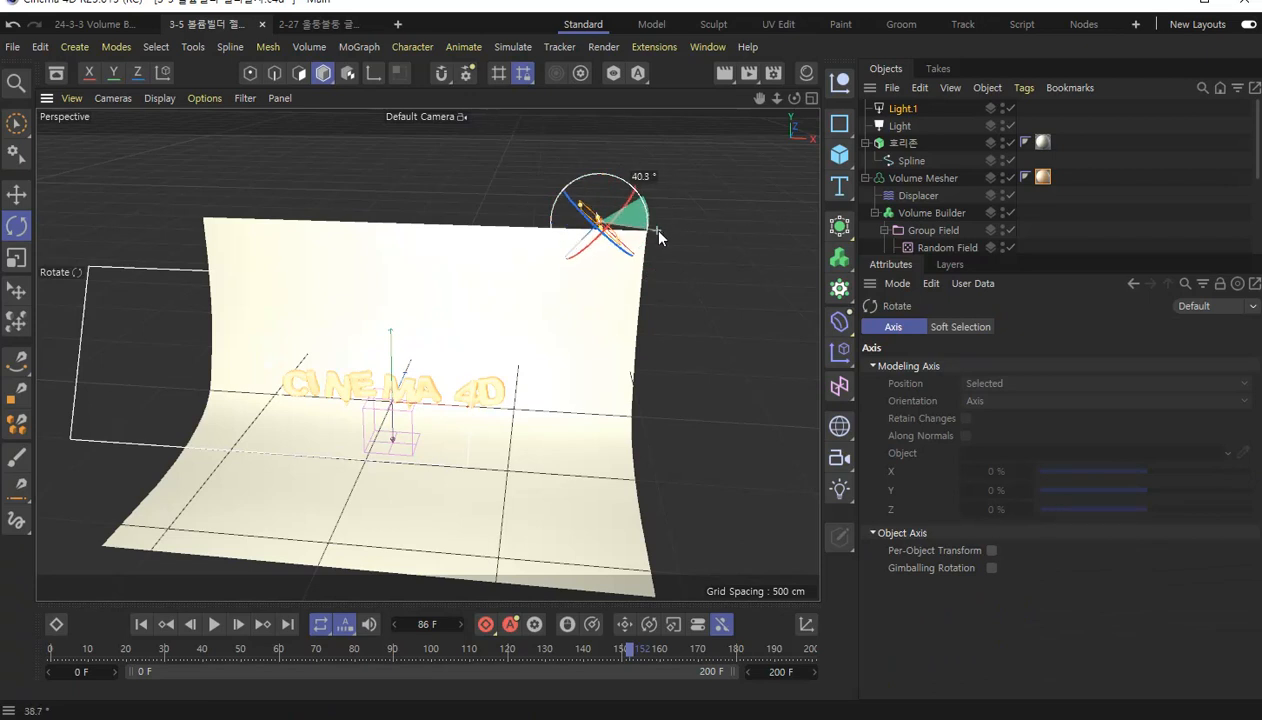
pyautogui.moveTo(659, 237); pyautogui.dragTo(655, 245)
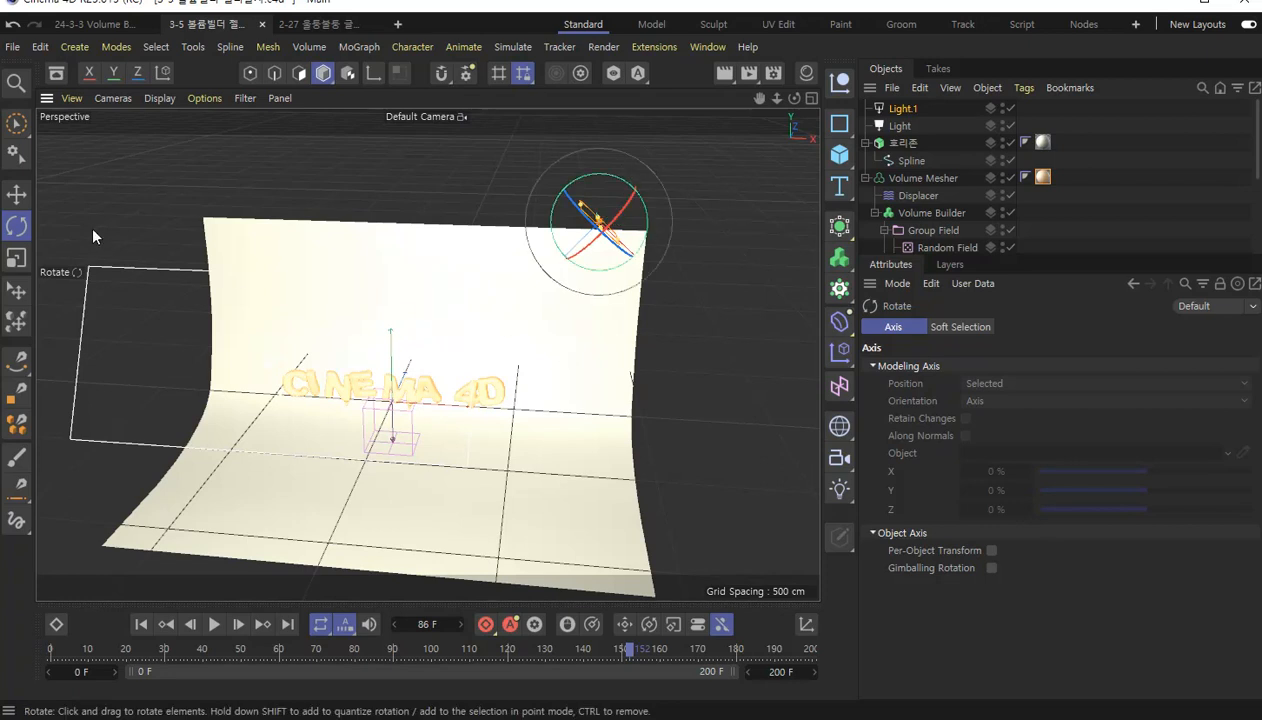
pyautogui.click(16, 194)
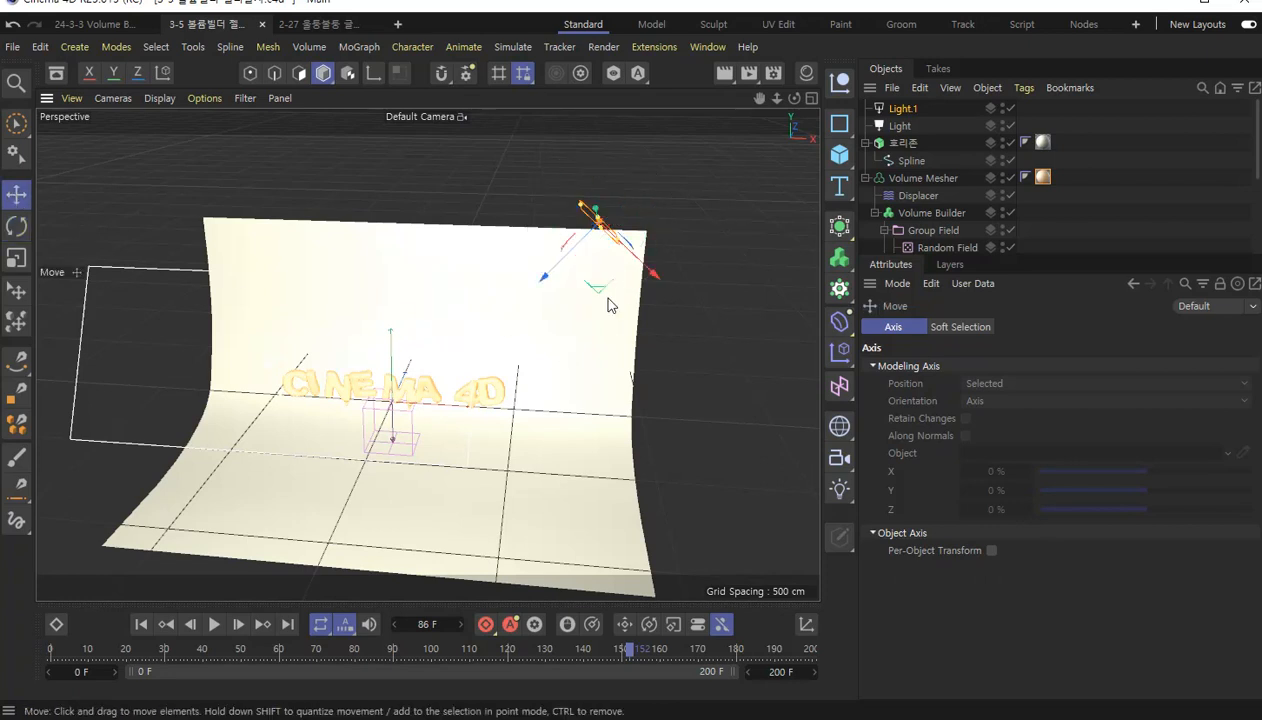
pyautogui.moveTo(600, 292); pyautogui.dragTo(645, 300)
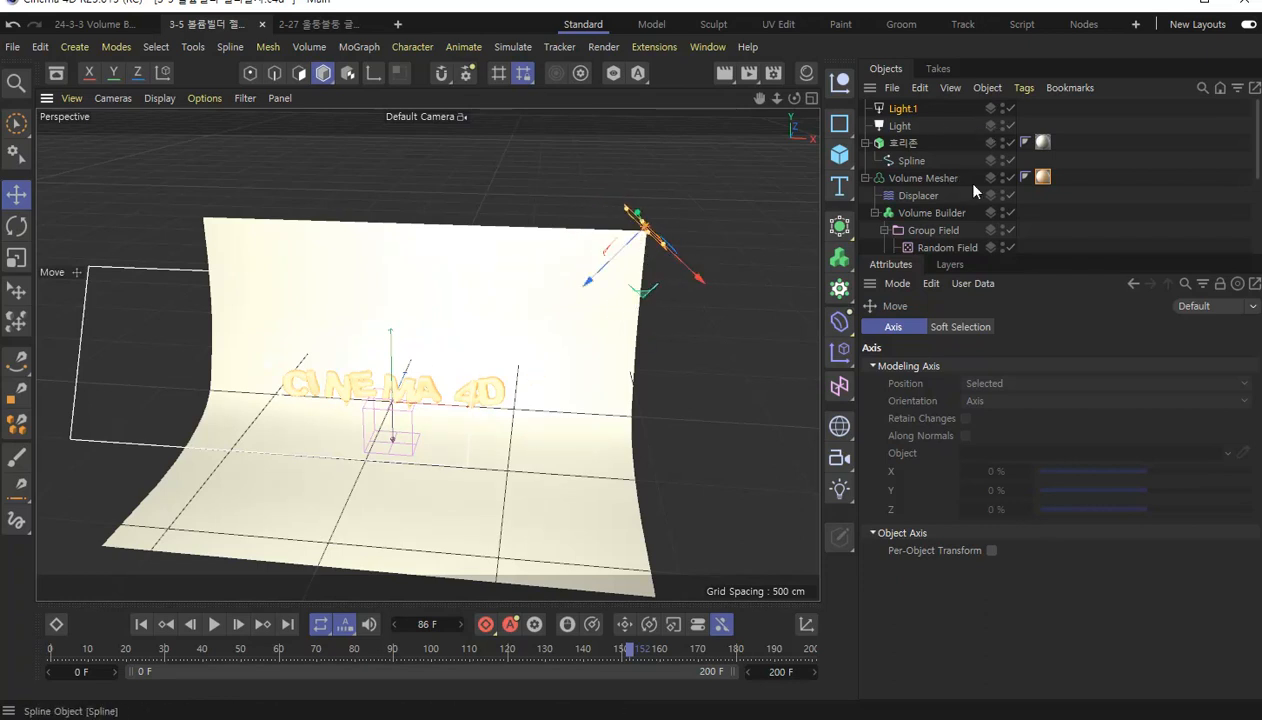
# Set the intensity of Light.1 to 40%.
pyautogui.click(903, 109)
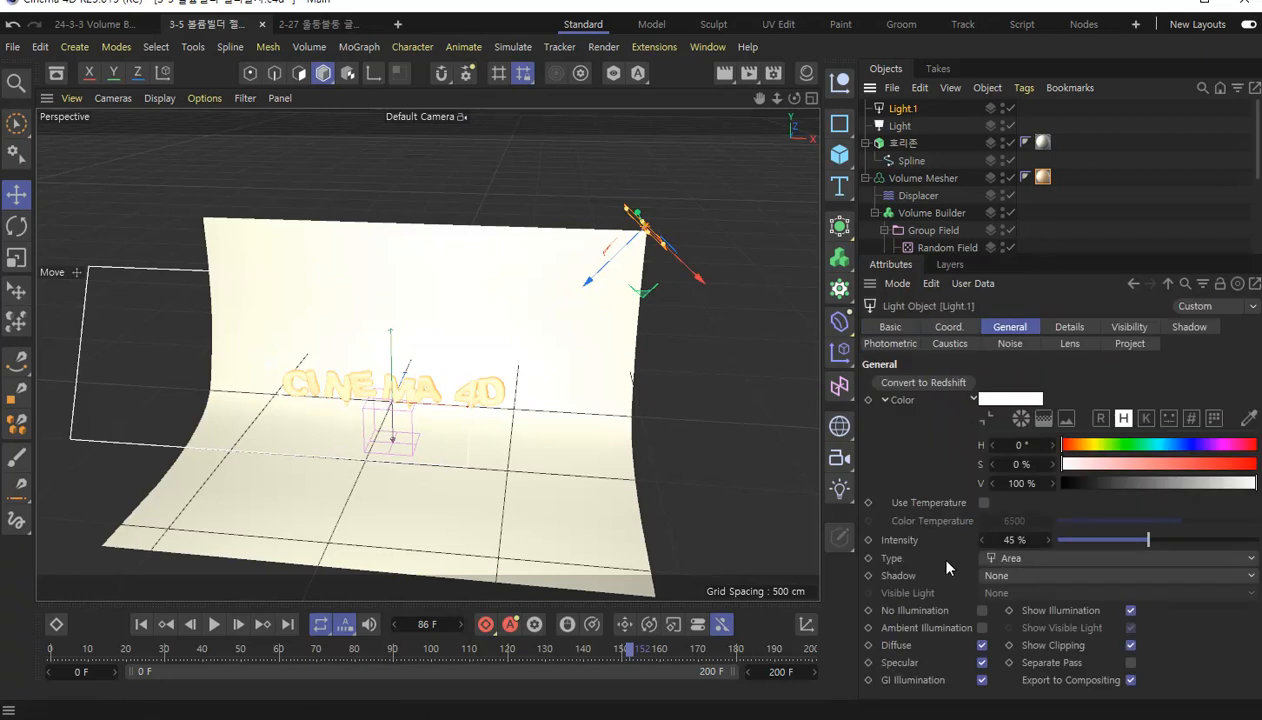
pyautogui.doubleClick(1016, 540)
pyautogui.write('40')
pyautogui.press('Return')
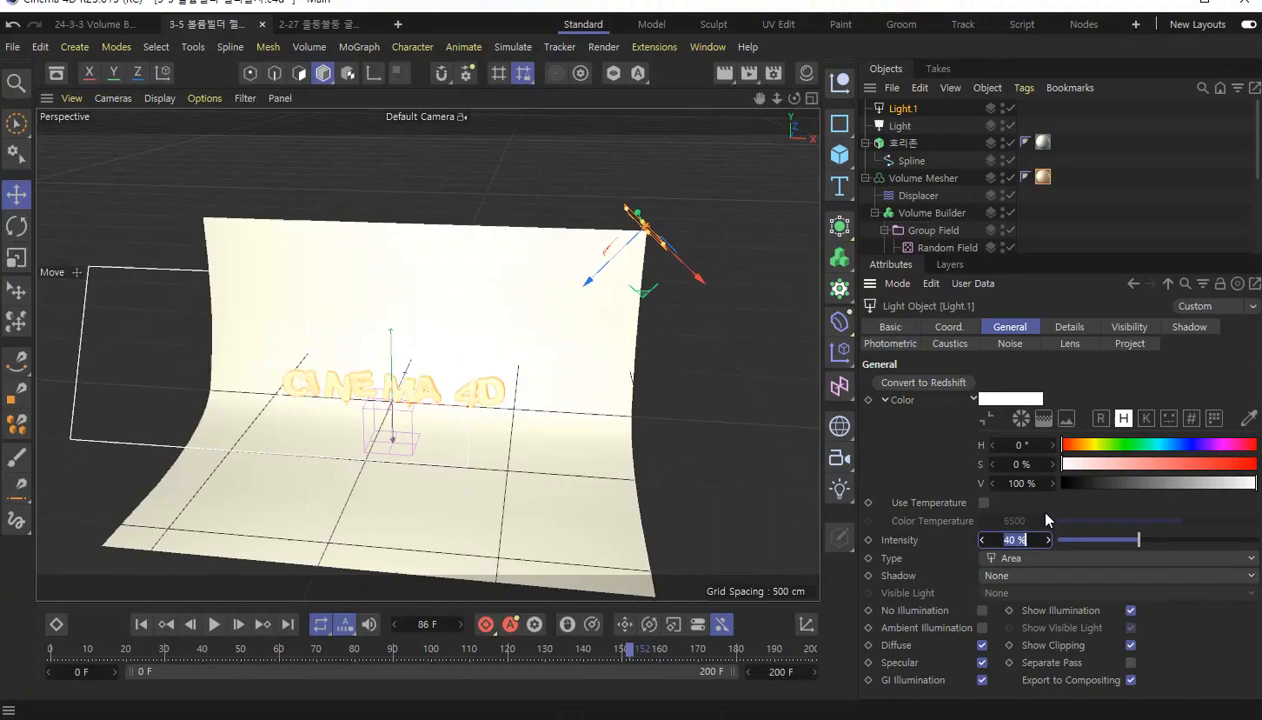
# Compare the general settings of Light and Light.1 and render the active view to check the lighting.
pyautogui.click(899, 126)
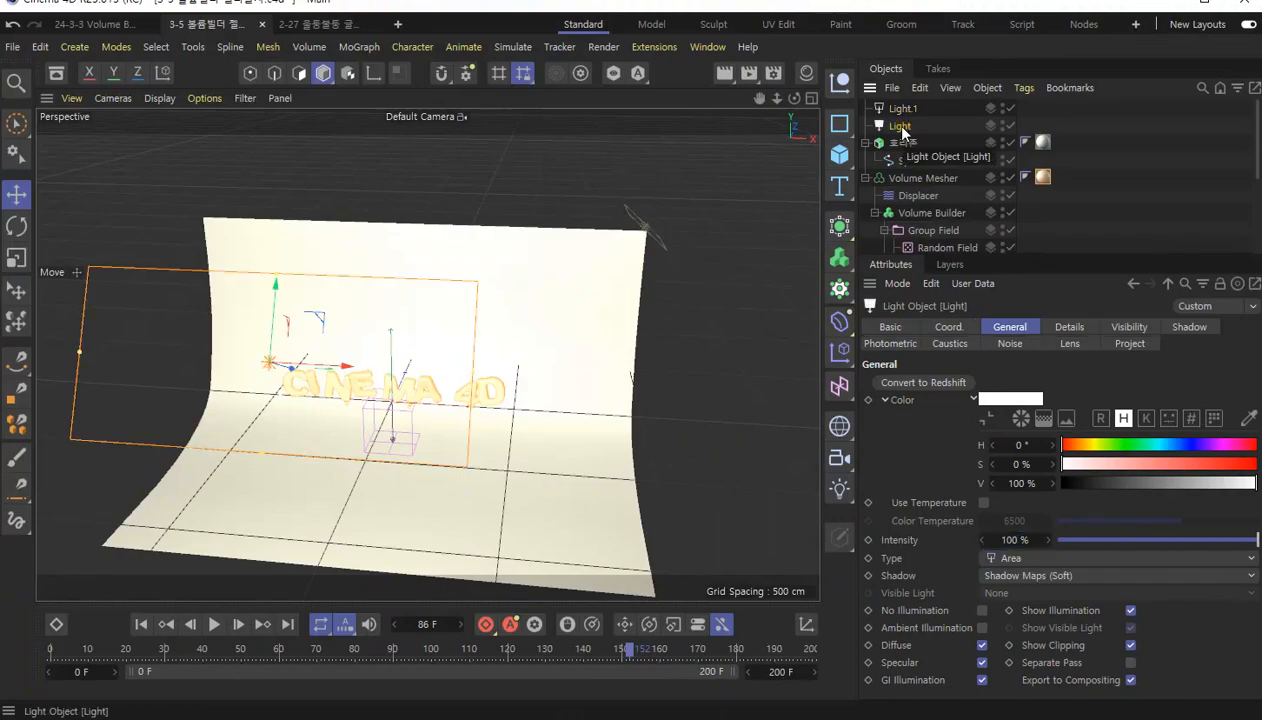
pyautogui.click(902, 108)
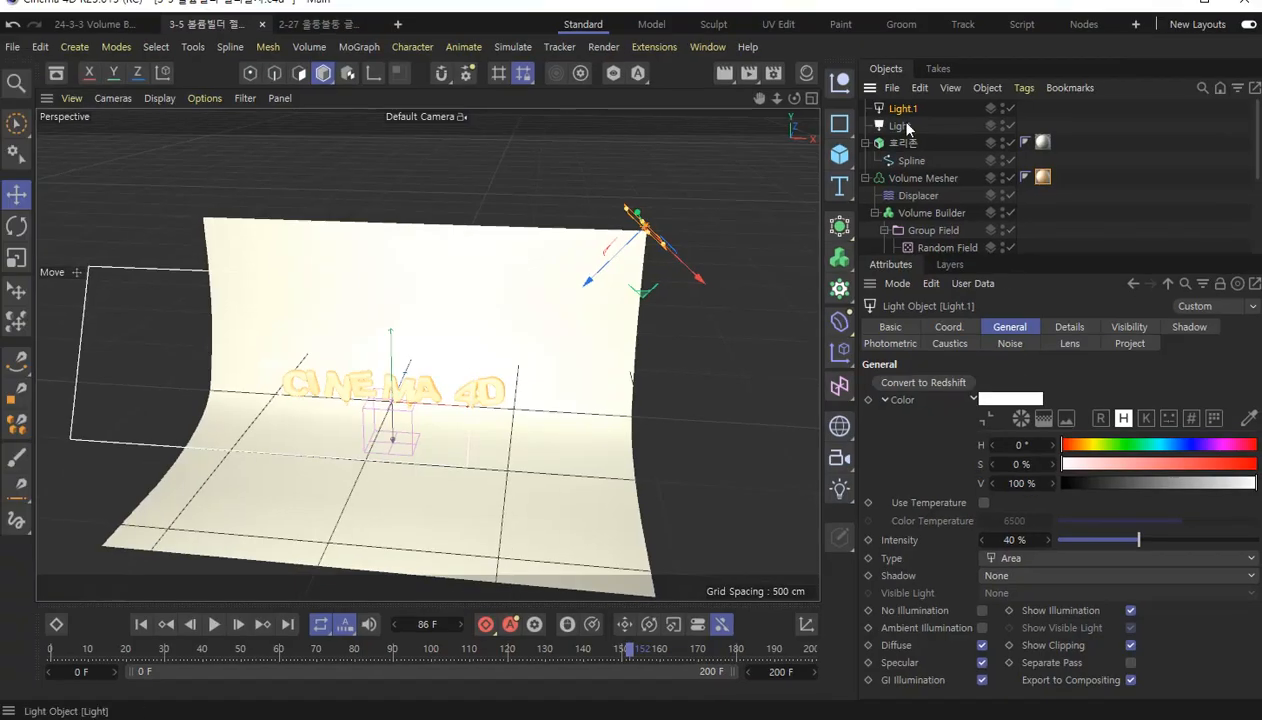
pyautogui.click(900, 126)
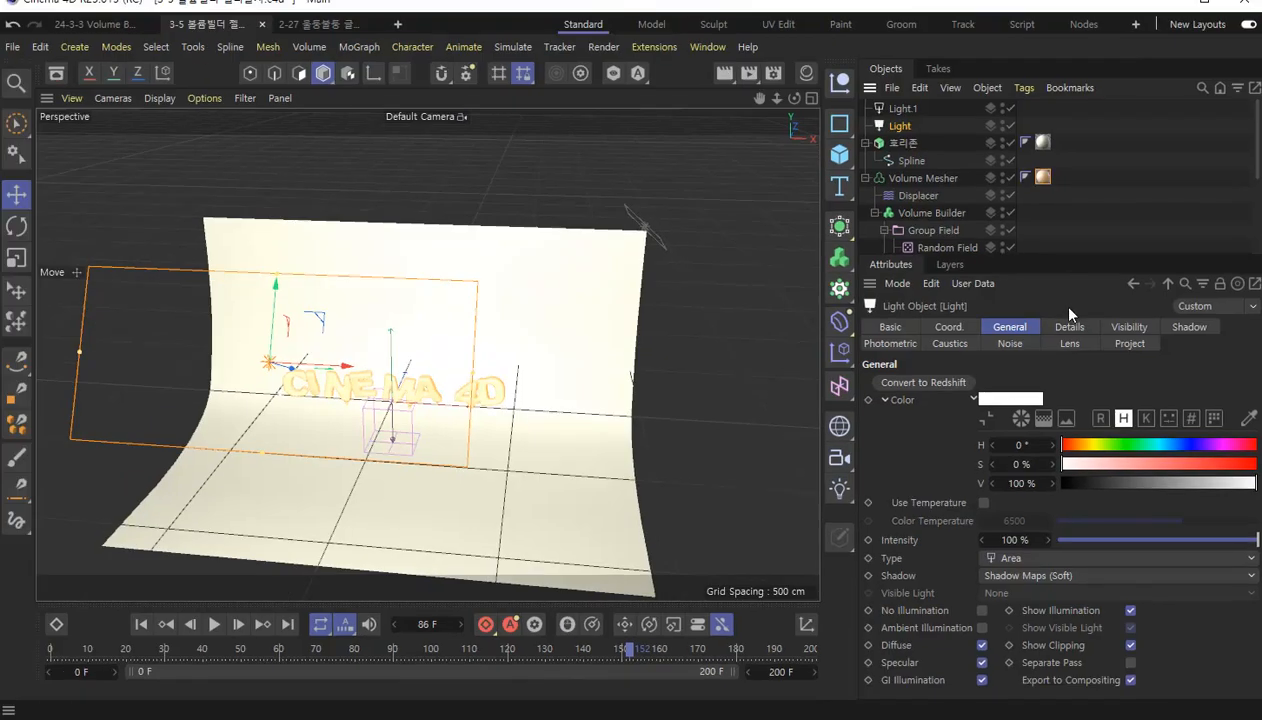
pyautogui.click(725, 76)
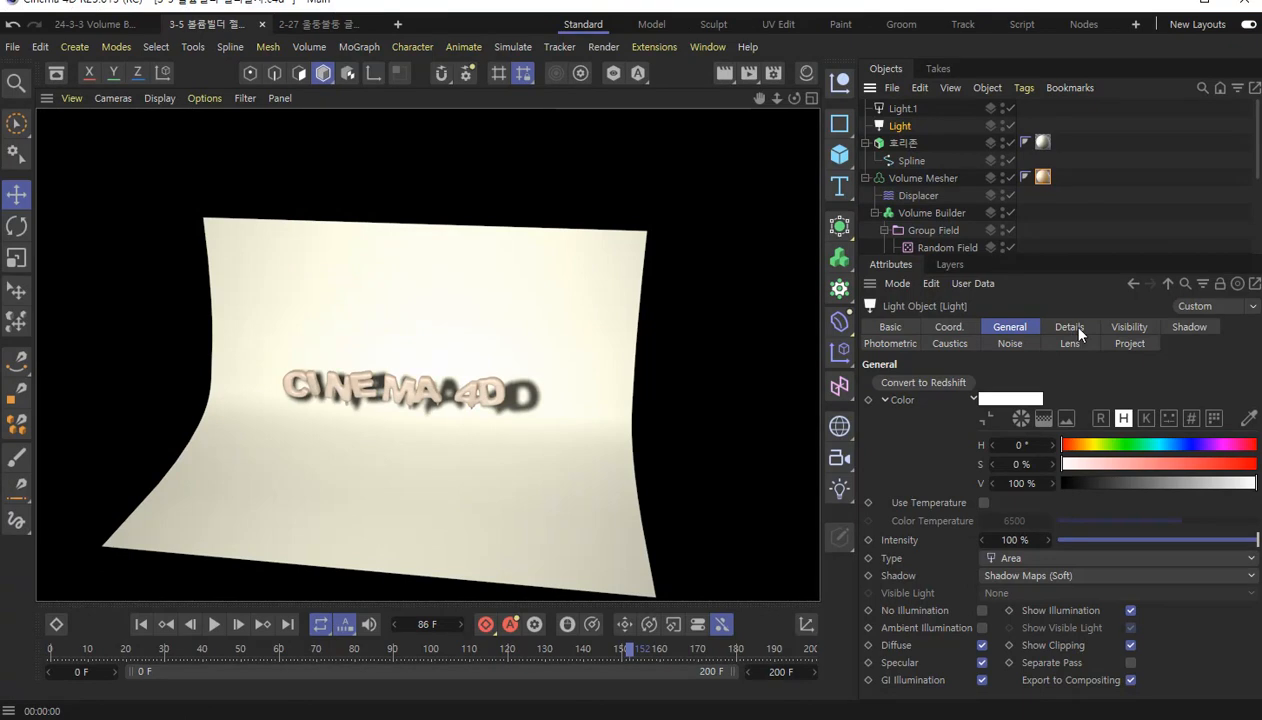
# Set the shadow density of Light to 88% and render the active view again.
pyautogui.click(1077, 330)
pyautogui.click(1203, 331)
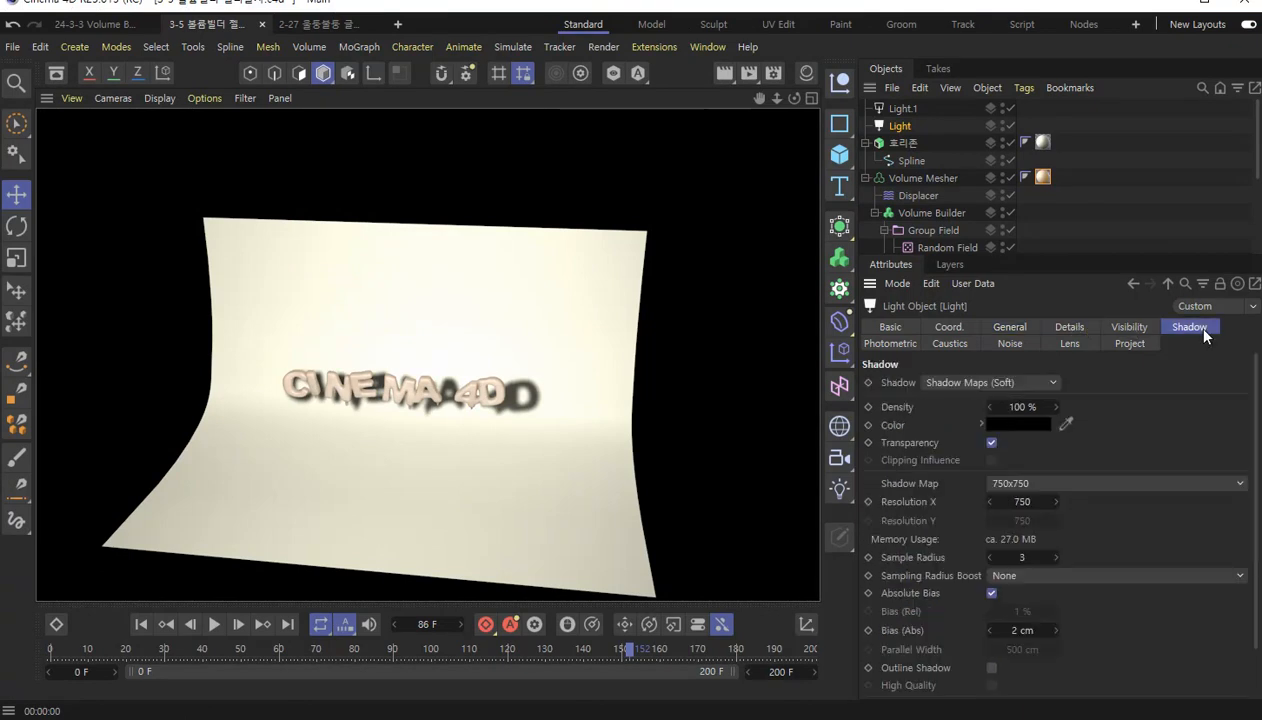
pyautogui.click(1030, 406)
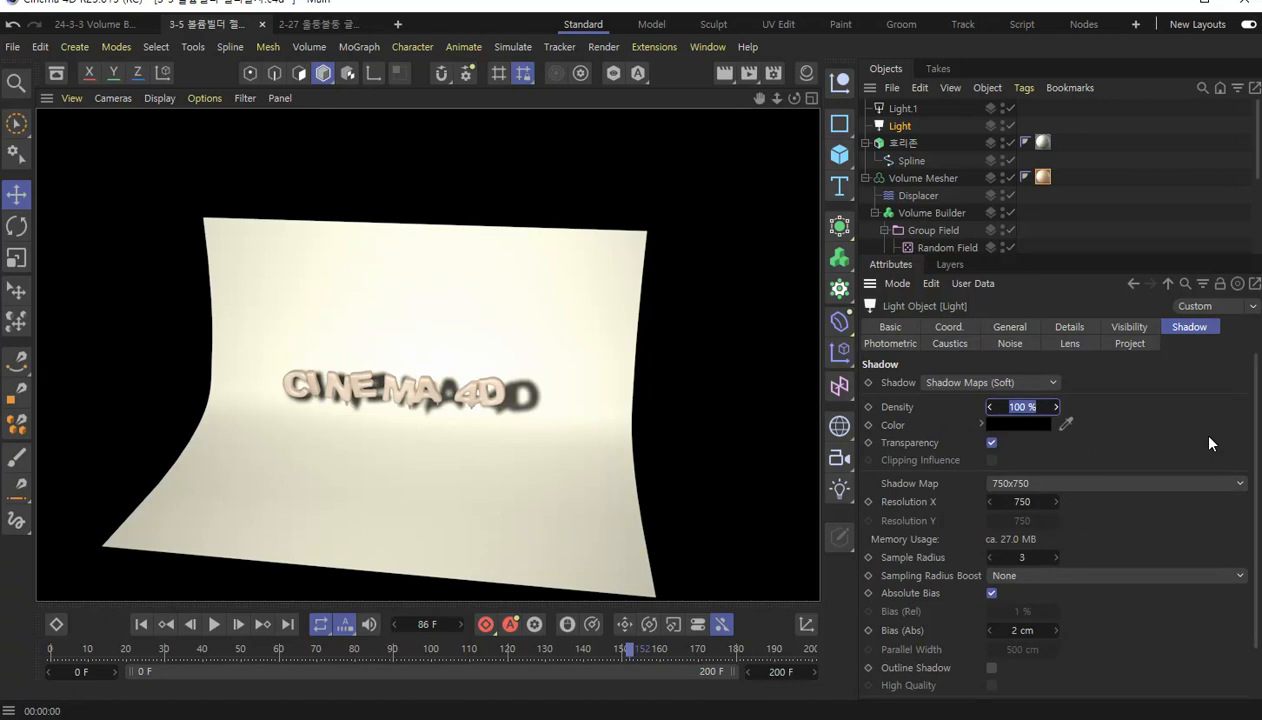
pyautogui.write('88')
pyautogui.press('Return')
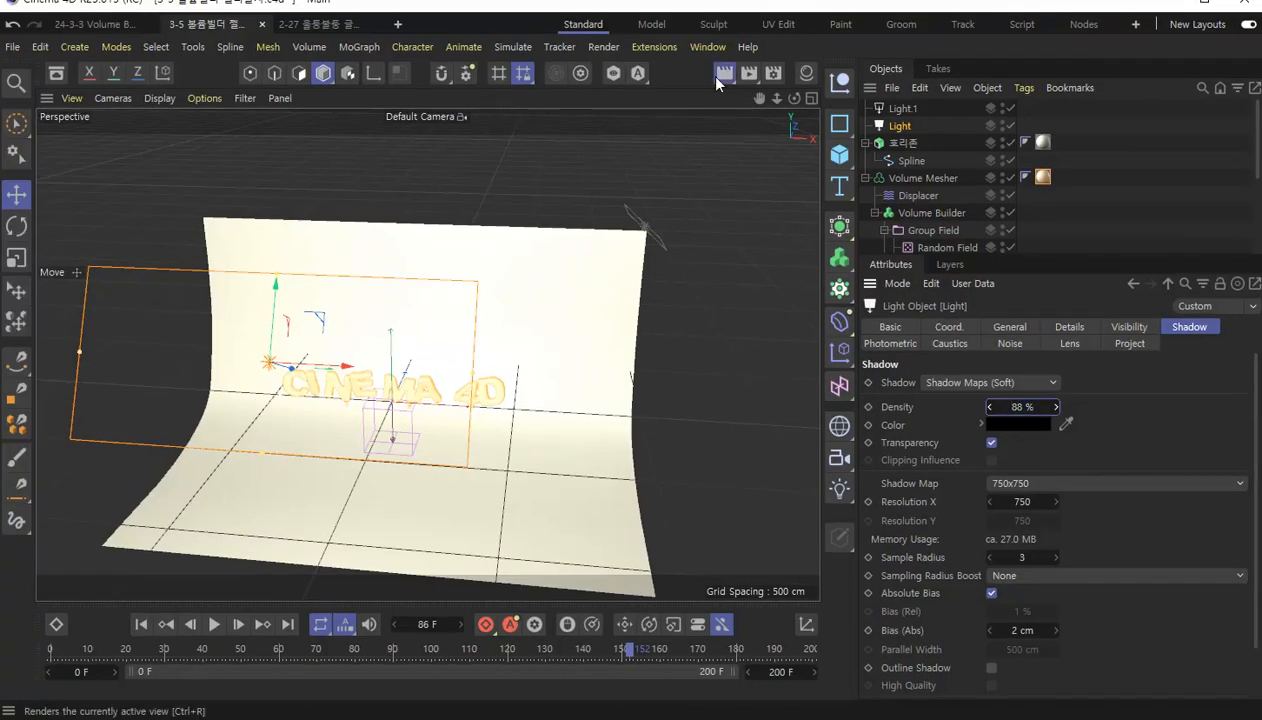
pyautogui.click(716, 80)
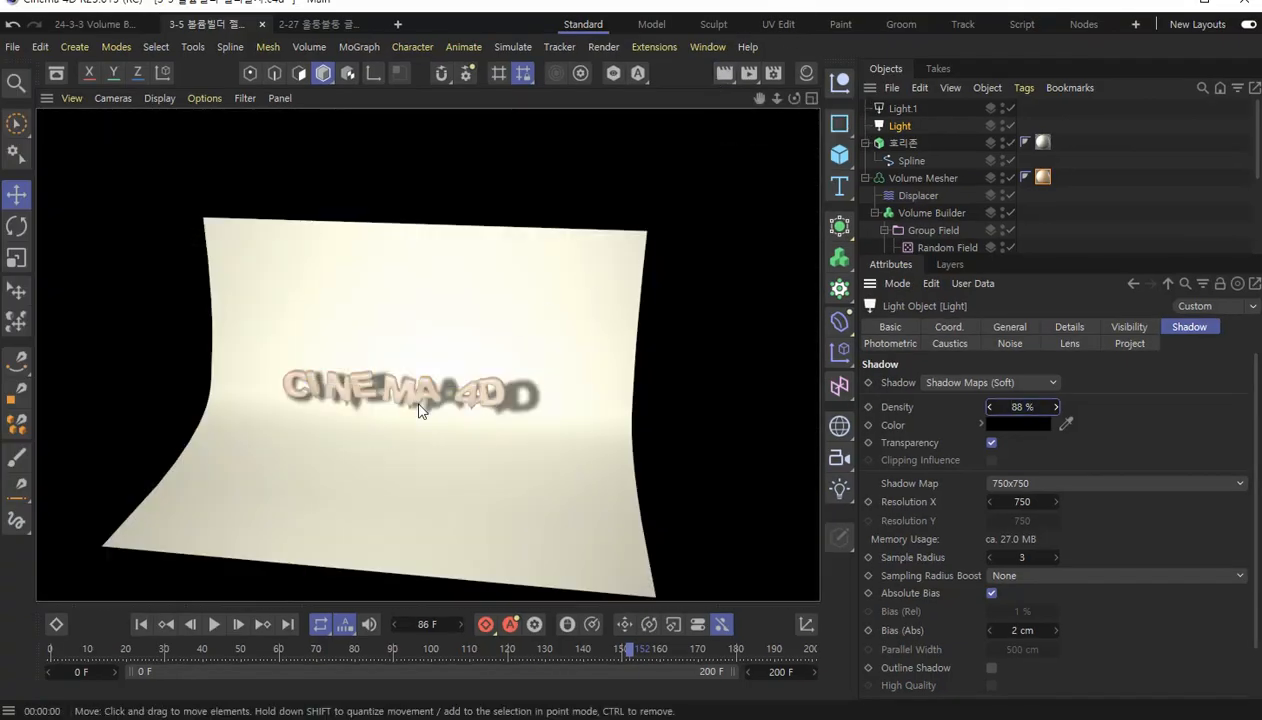
# Render the active view with the CINEMA 4D text framed close up from the front.
pyautogui.scroll(5, 388, 403)
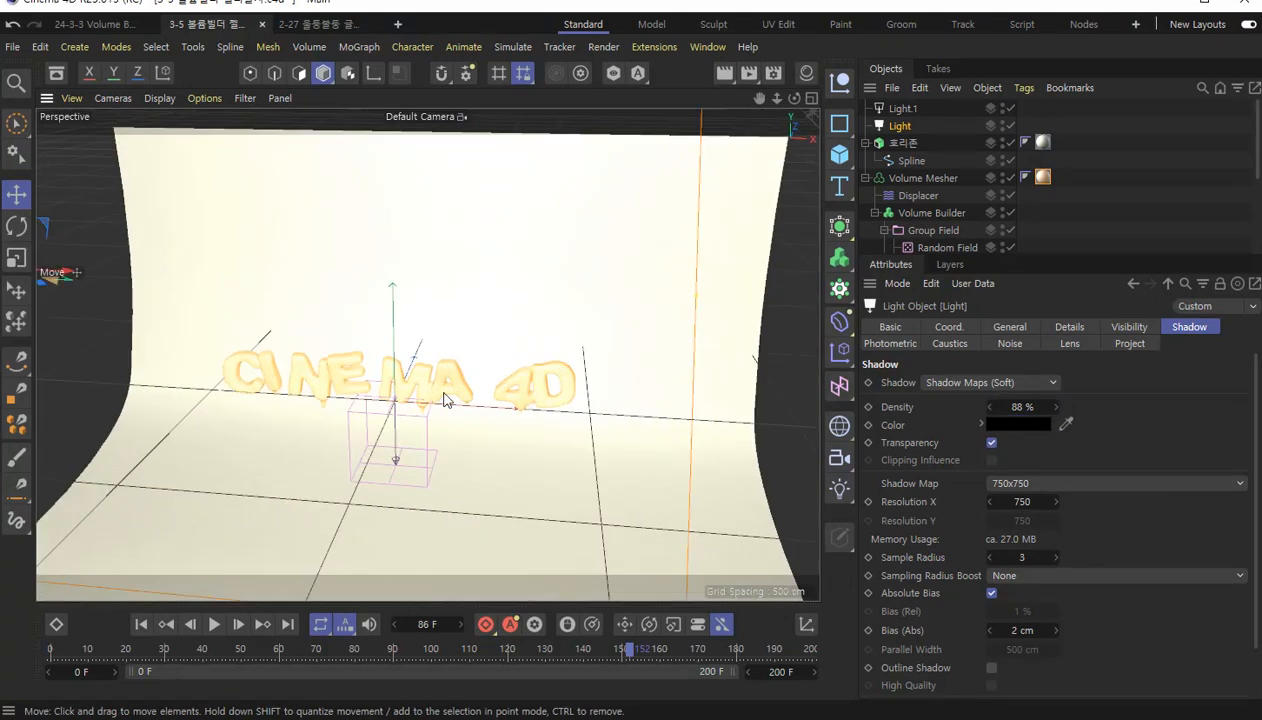
pyautogui.scroll(-3, 444, 393)
pyautogui.scroll(1, 440, 396)
pyautogui.scroll(-4, 420, 405)
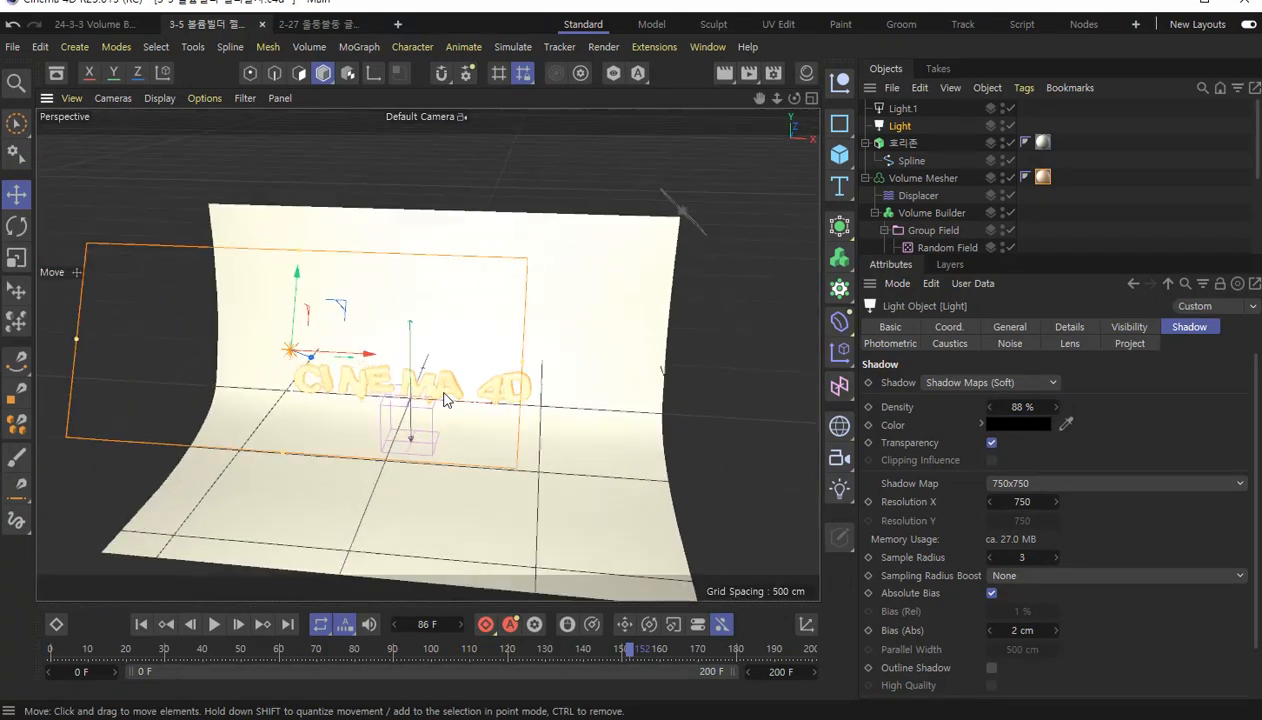
pyautogui.keyDown('alt'); pyautogui.moveTo(405, 415); pyautogui.dragTo(436, 451); pyautogui.keyUp('alt')
pyautogui.scroll(8, 436, 451)
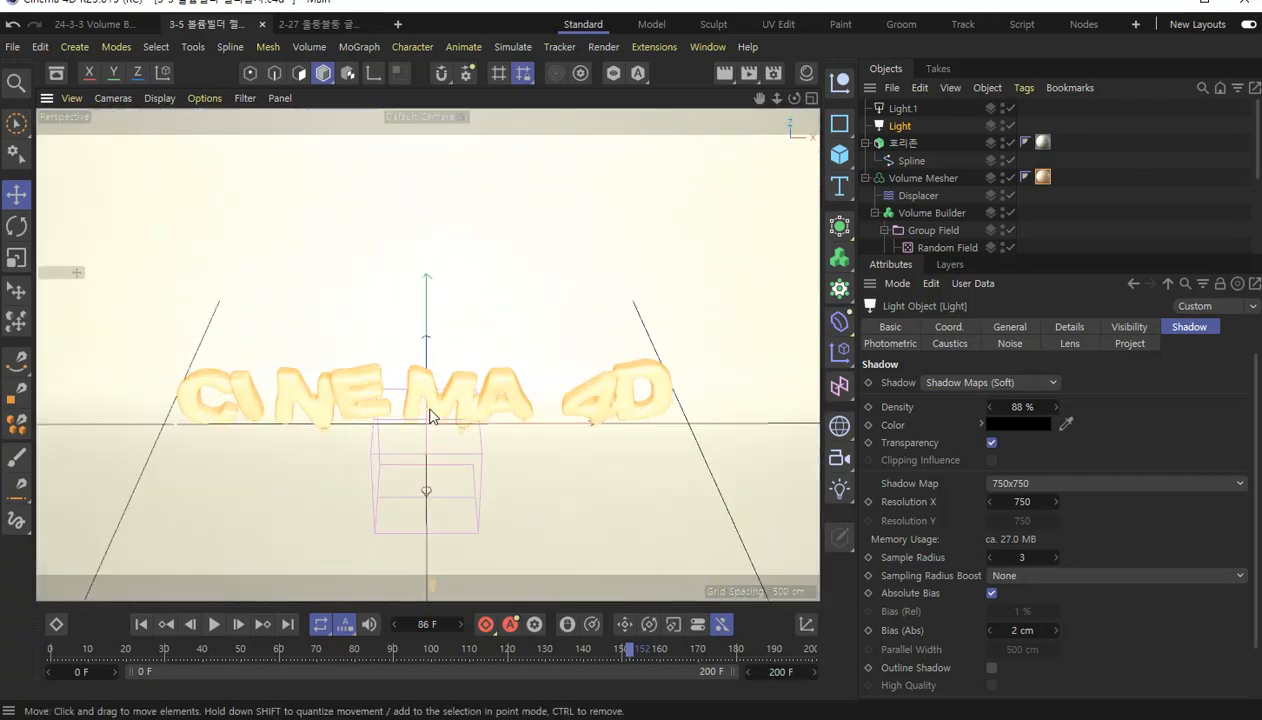
pyautogui.keyDown('alt'); pyautogui.moveTo(461, 386); pyautogui.dragTo(464, 370); pyautogui.keyUp('alt')
pyautogui.scroll(3, 450, 364)
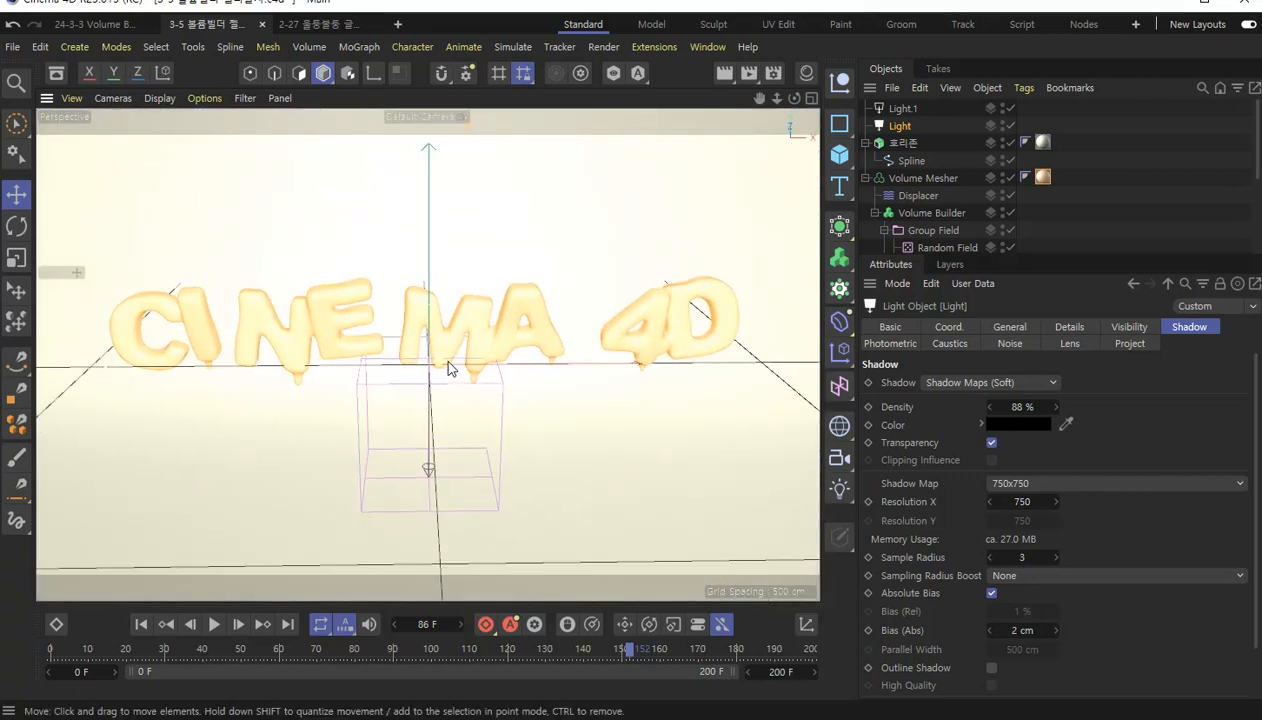
pyautogui.keyDown('alt'); pyautogui.moveTo(448, 358); pyautogui.dragTo(510, 400, button='middle'); pyautogui.keyUp('alt')
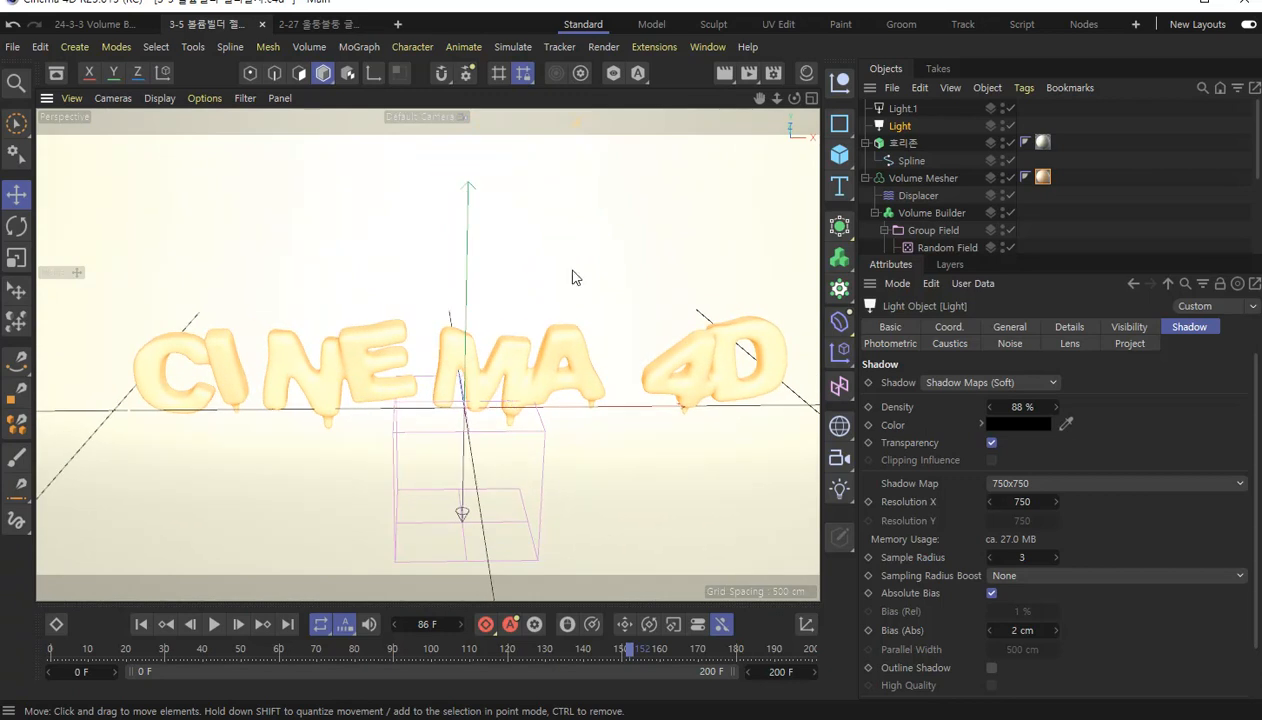
pyautogui.click(726, 78)
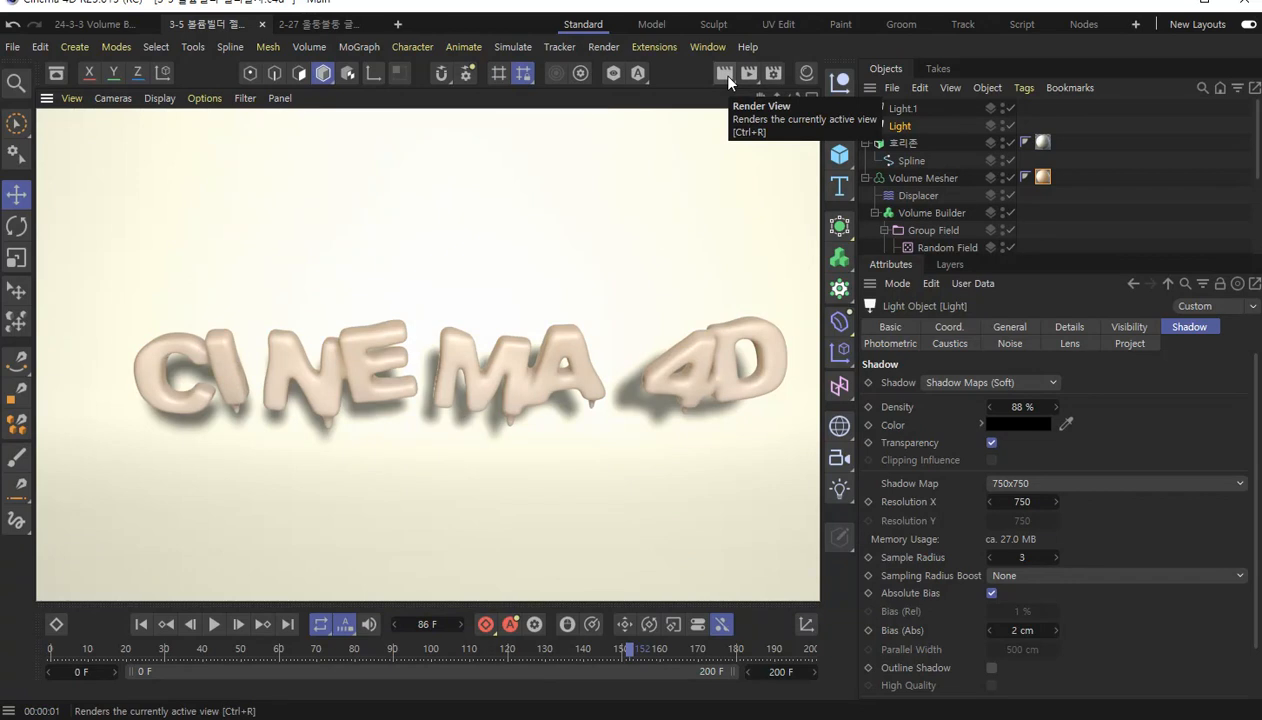
# Render the active view with the CINEMA 4D text framed slightly from the side and closer up.
pyautogui.keyDown('alt'); pyautogui.moveTo(516, 374); pyautogui.dragTo(490, 357); pyautogui.keyUp('alt')
pyautogui.scroll(3, 476, 362)
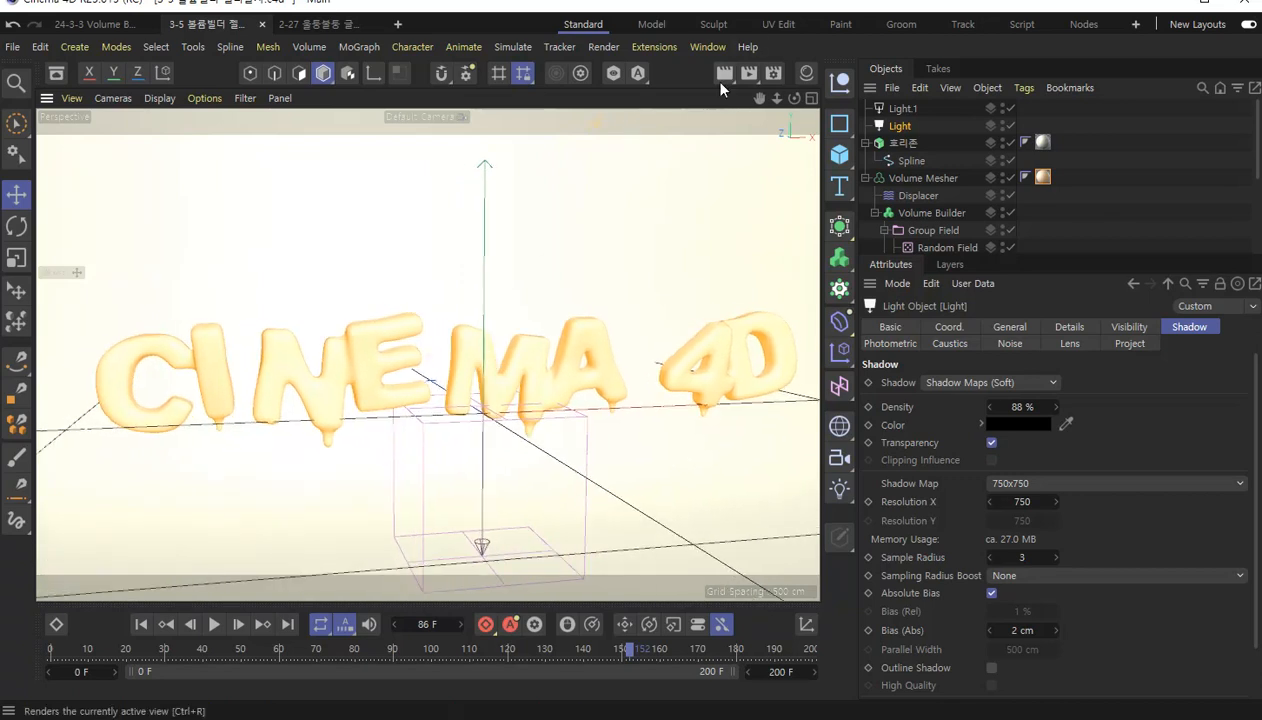
pyautogui.click(726, 74)
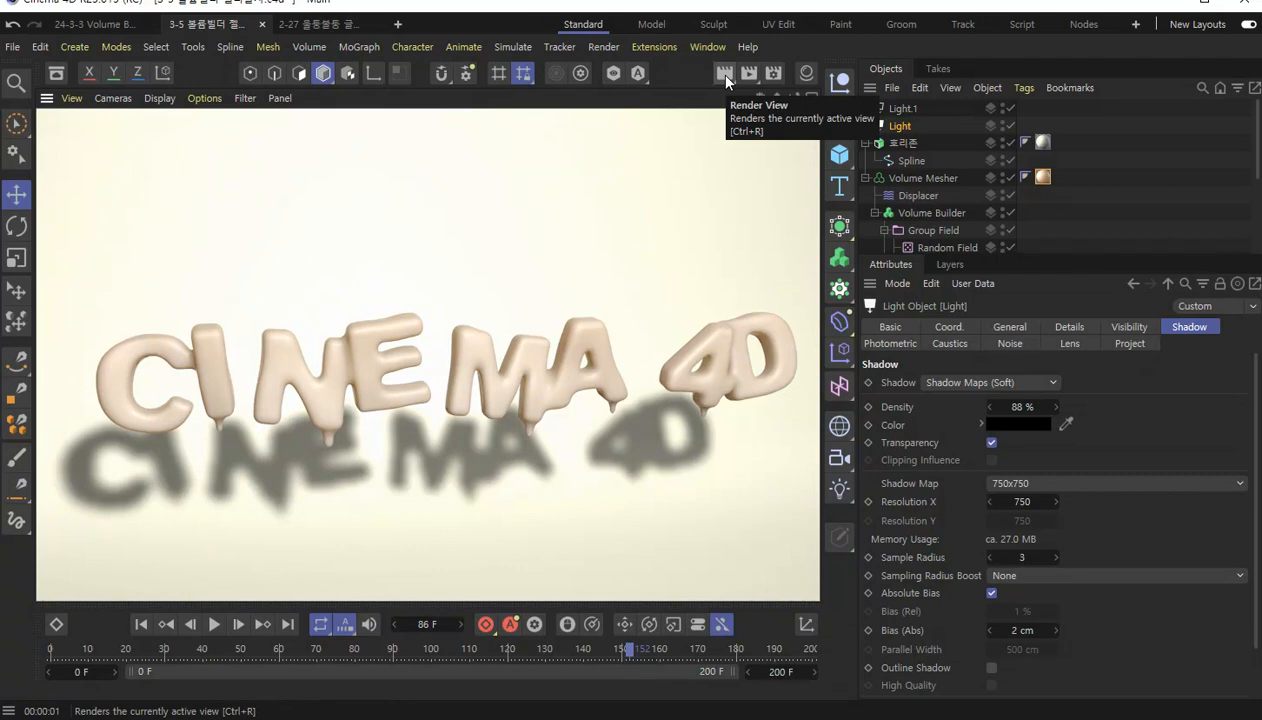
# Set the shadow density of Light to 70% and render the current frame to the Picture Viewer.
pyautogui.click(1022, 407)
pyautogui.write('70')
pyautogui.press('Return')
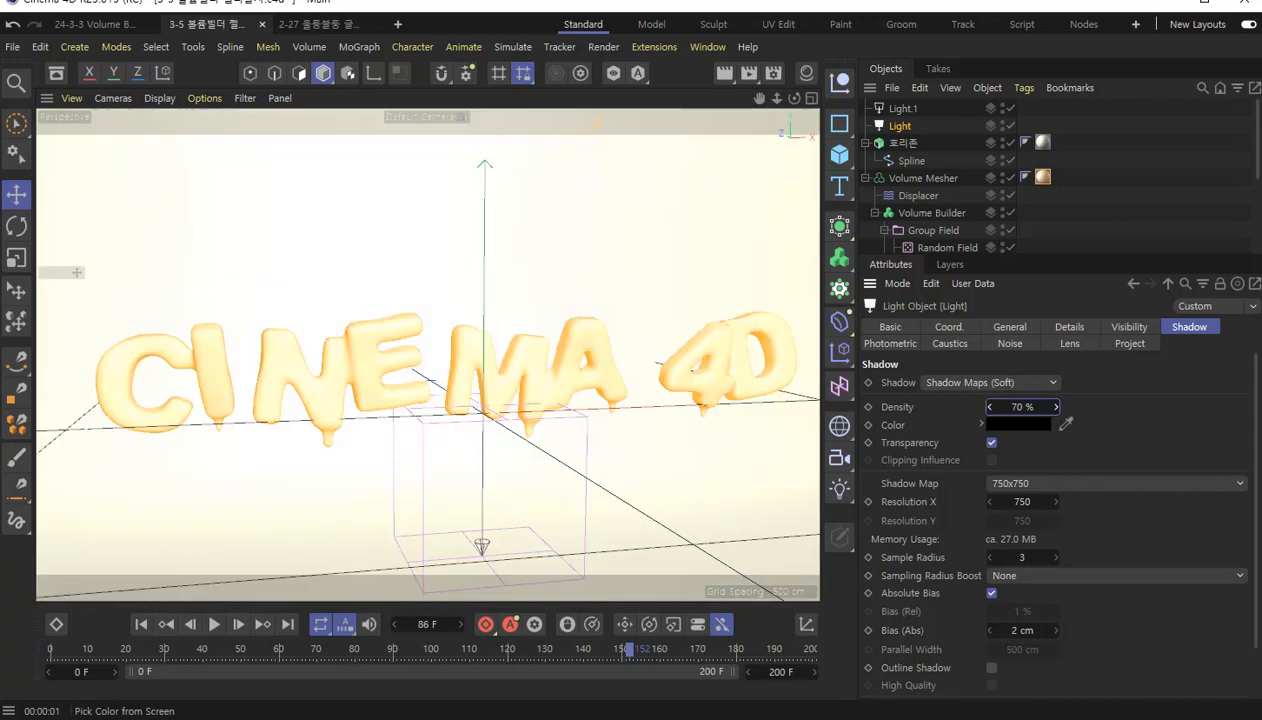
pyautogui.click(746, 74)
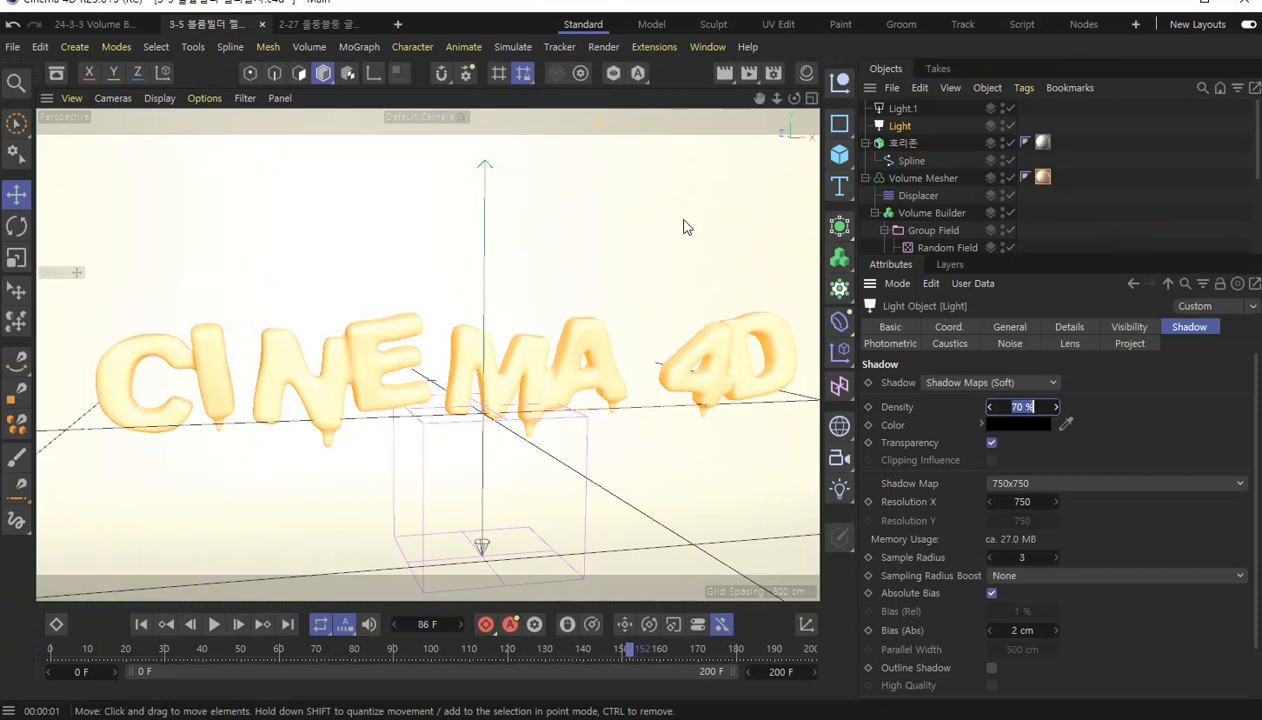
# Save the project and set the render output's frame range to All Frames.
pyautogui.hotkey('ctrl', 's')
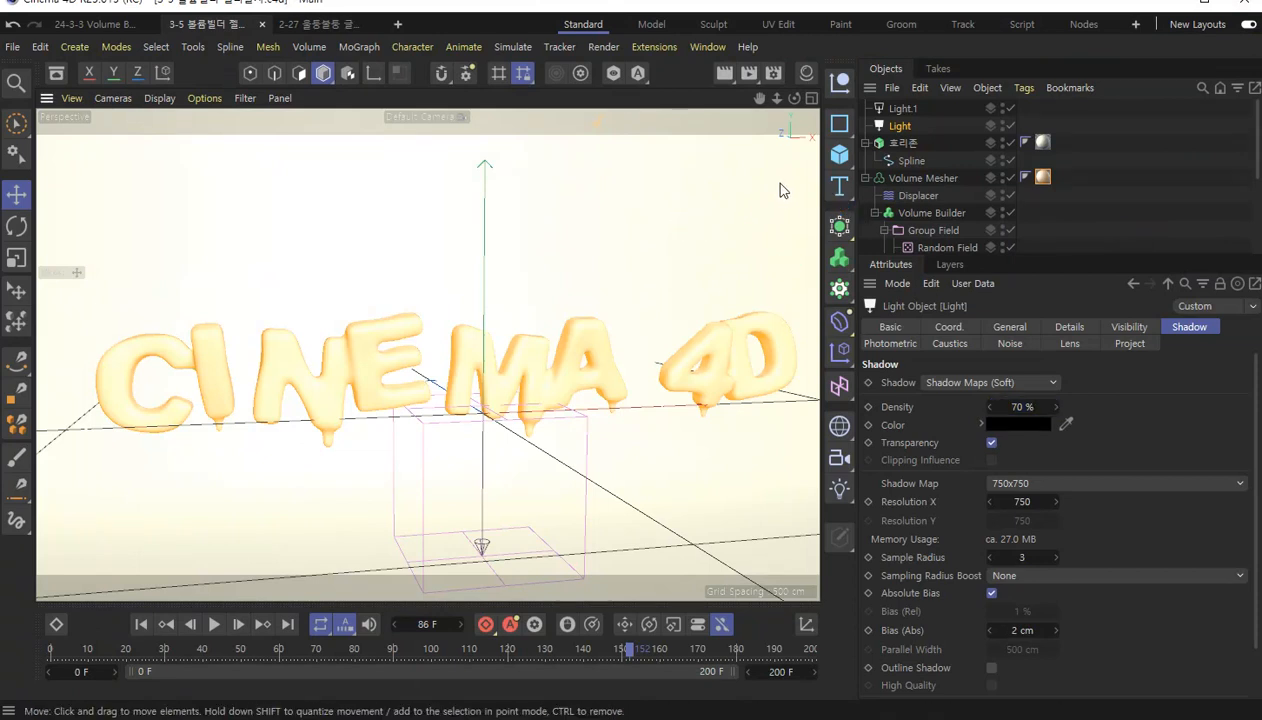
pyautogui.click(770, 74)
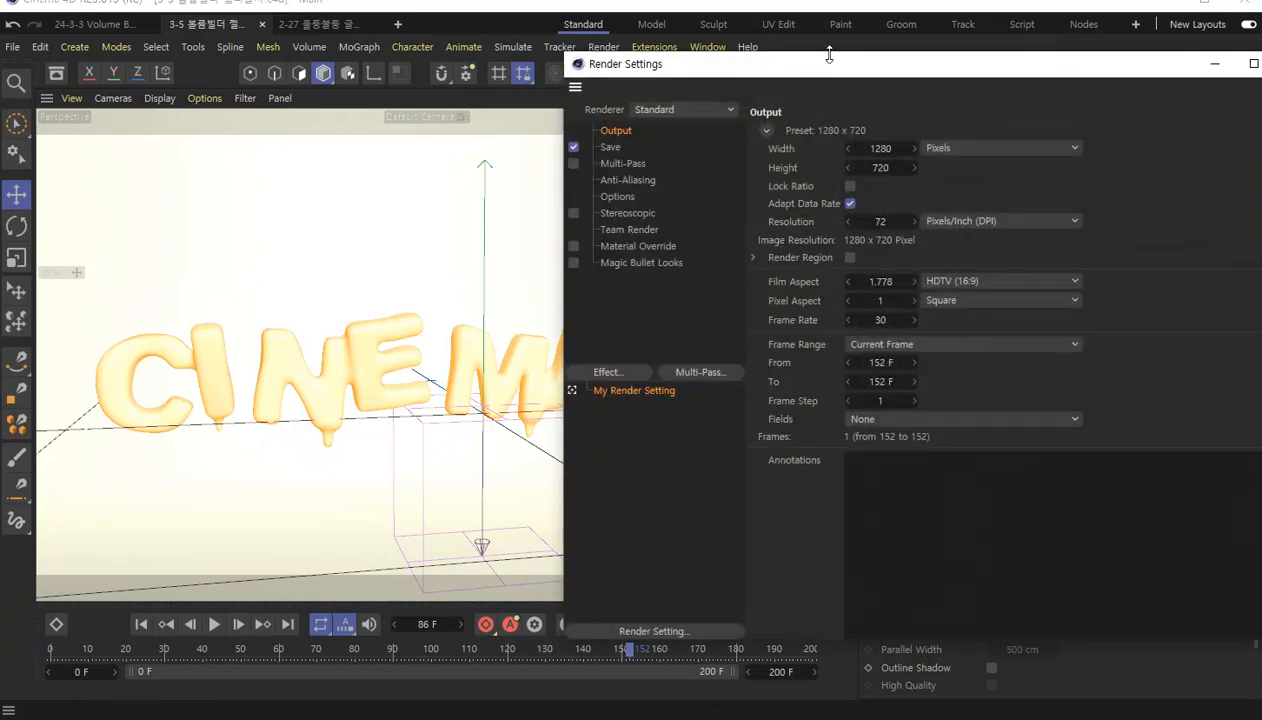
pyautogui.moveTo(848, 48); pyautogui.dragTo(667, 48)
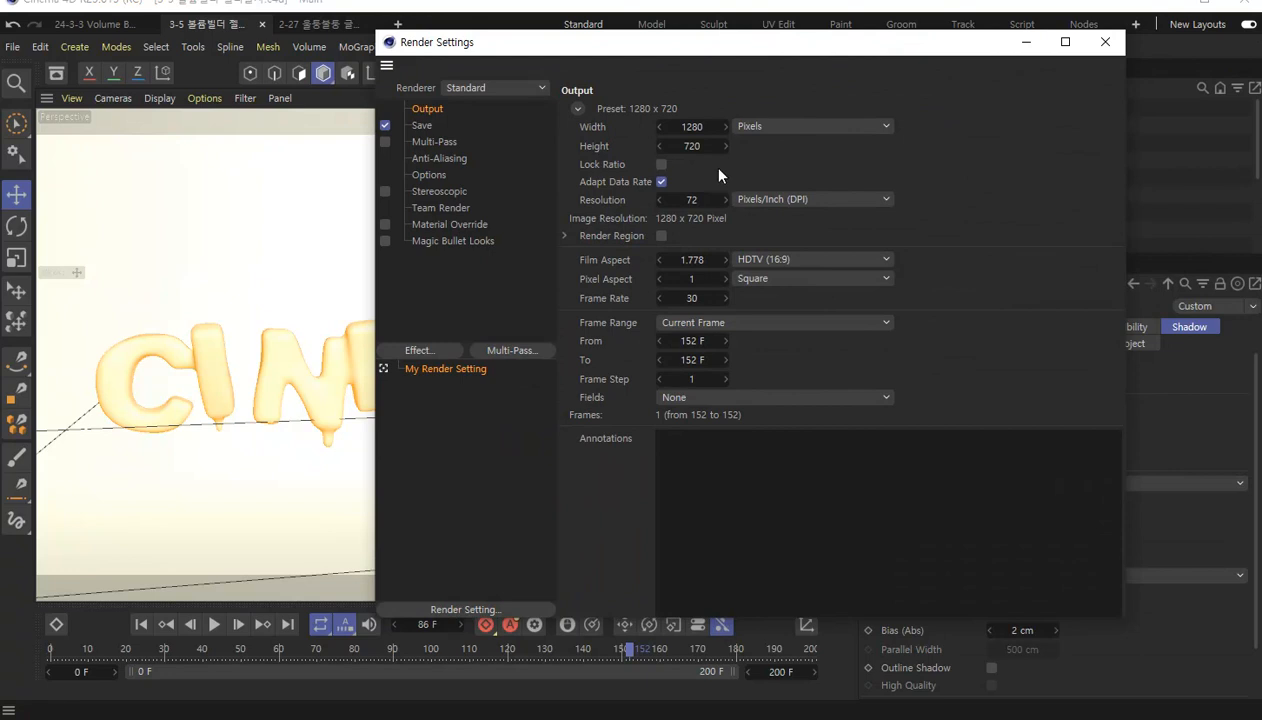
pyautogui.click(693, 323)
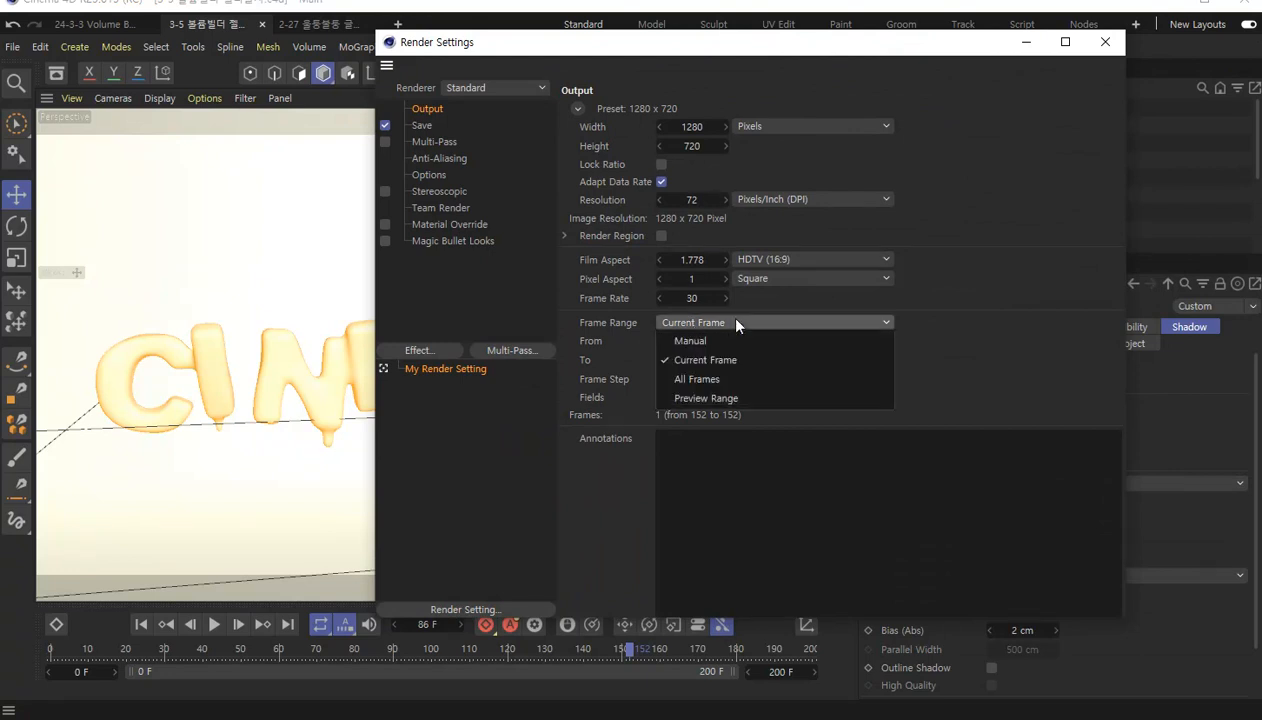
pyautogui.click(752, 384)
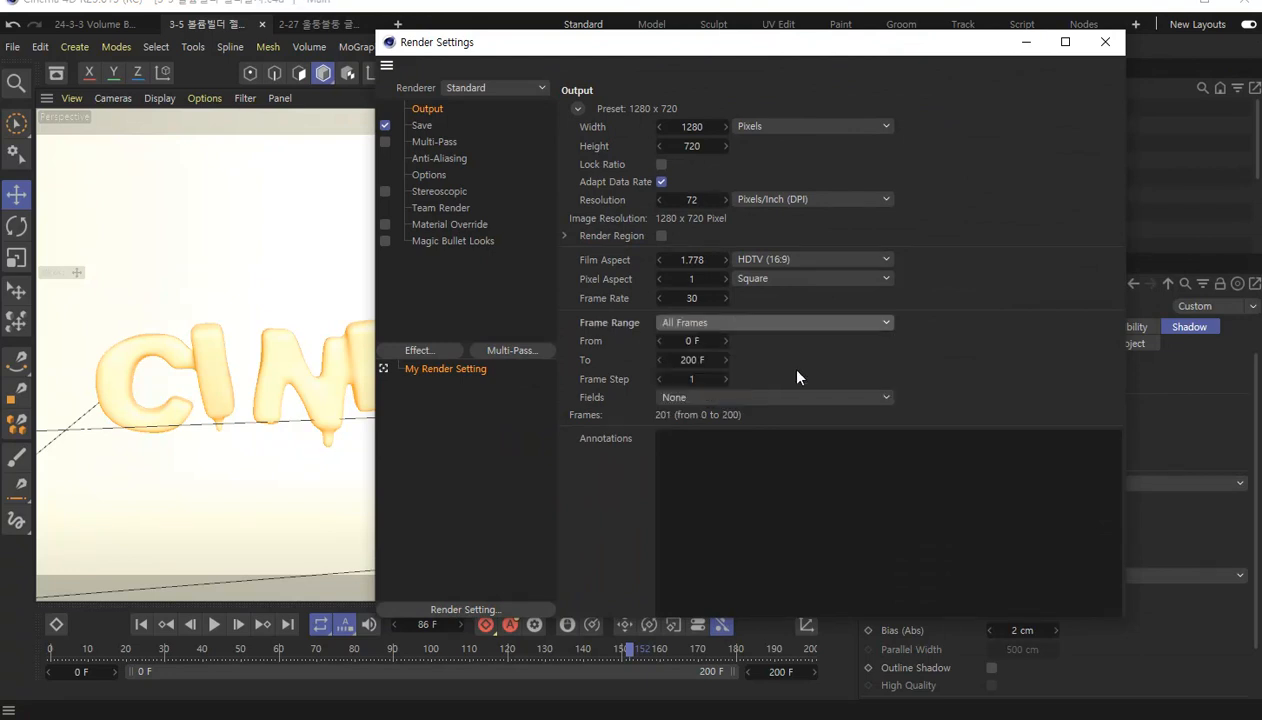
# Set the render to save in MP4 format as 볼륨빌더 젤리글자 in the 렌더링 folder.
pyautogui.click(421, 125)
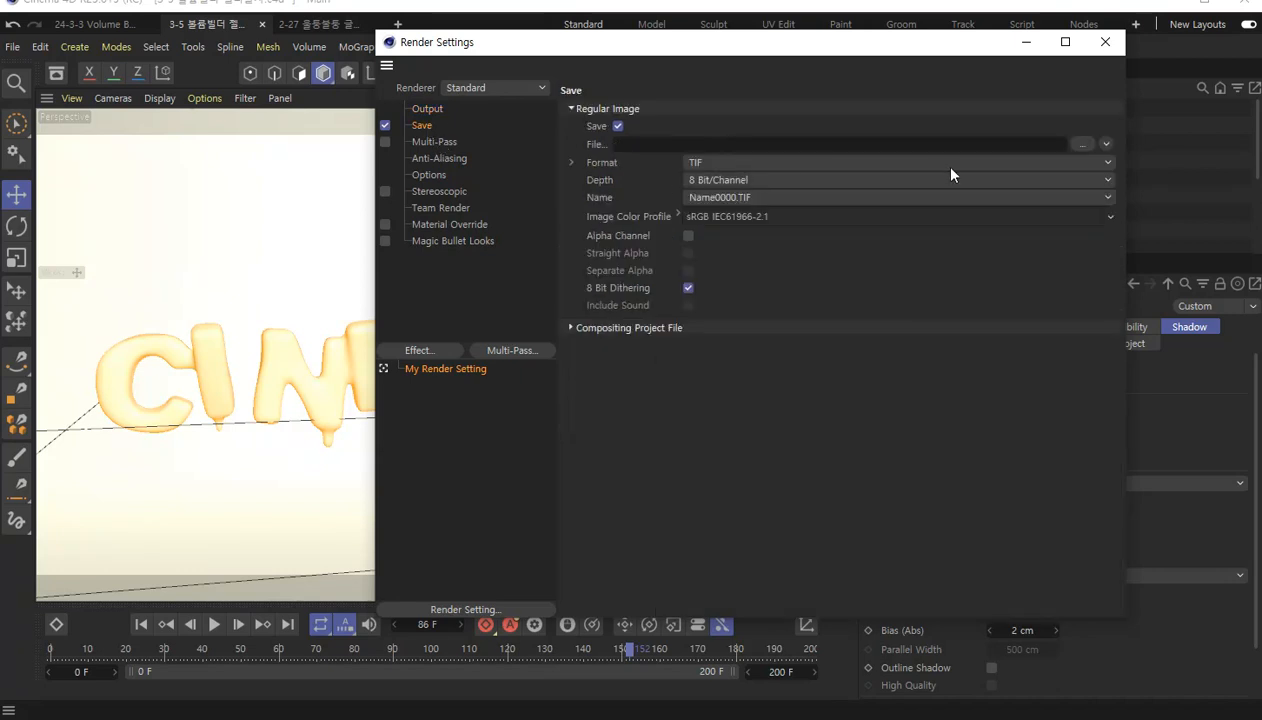
pyautogui.click(771, 167)
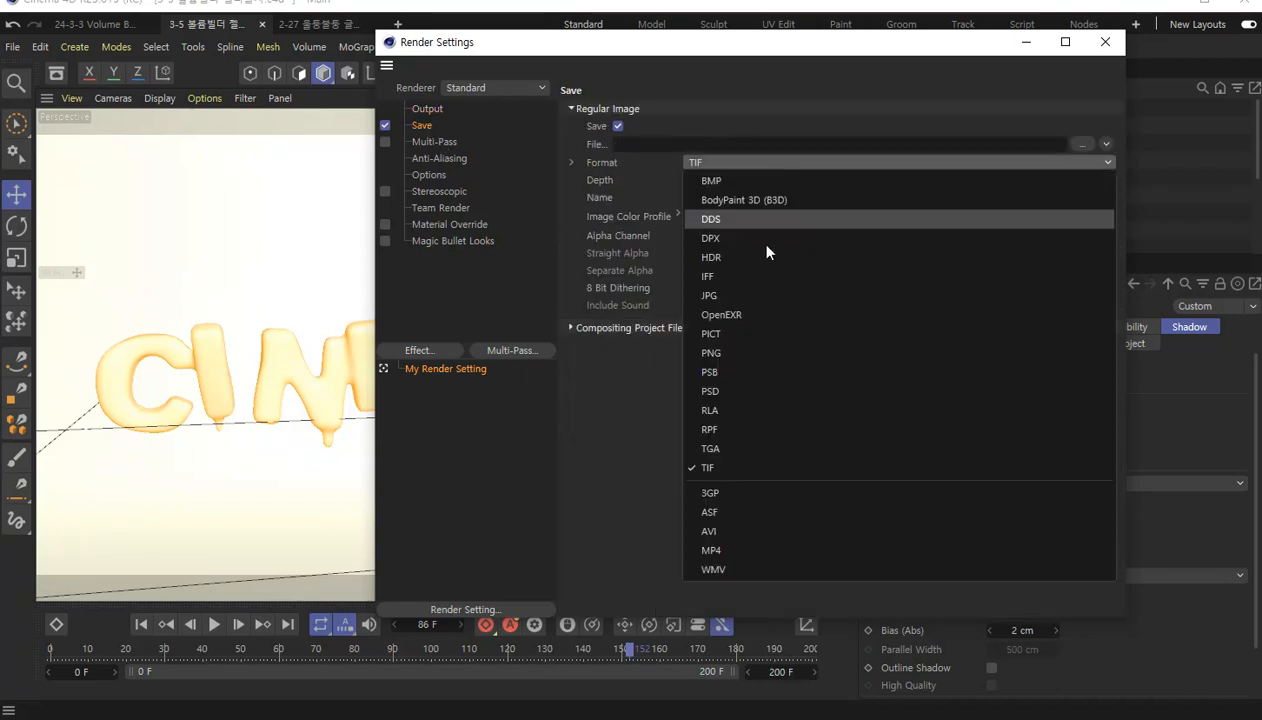
pyautogui.click(744, 548)
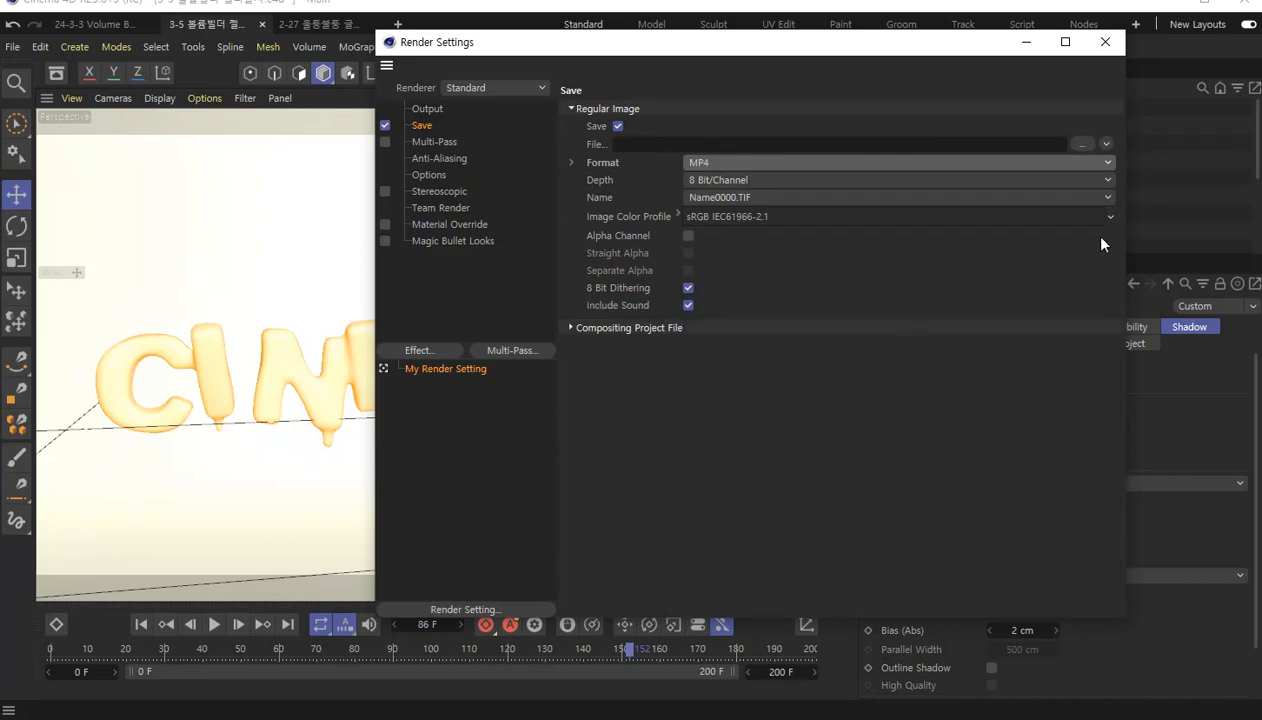
pyautogui.click(1083, 145)
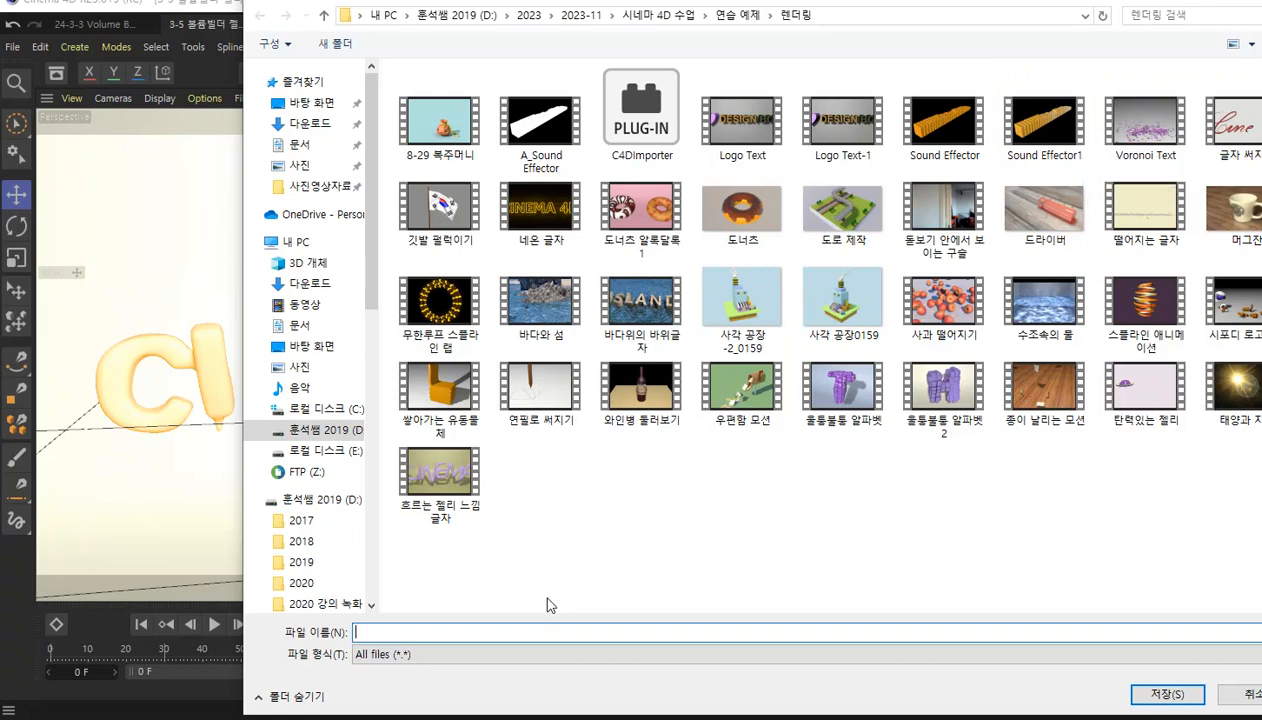
pyautogui.write('볼륨')
pyautogui.write('필')
pyautogui.write('더 ㅈ')
pyautogui.write('젤리글자')
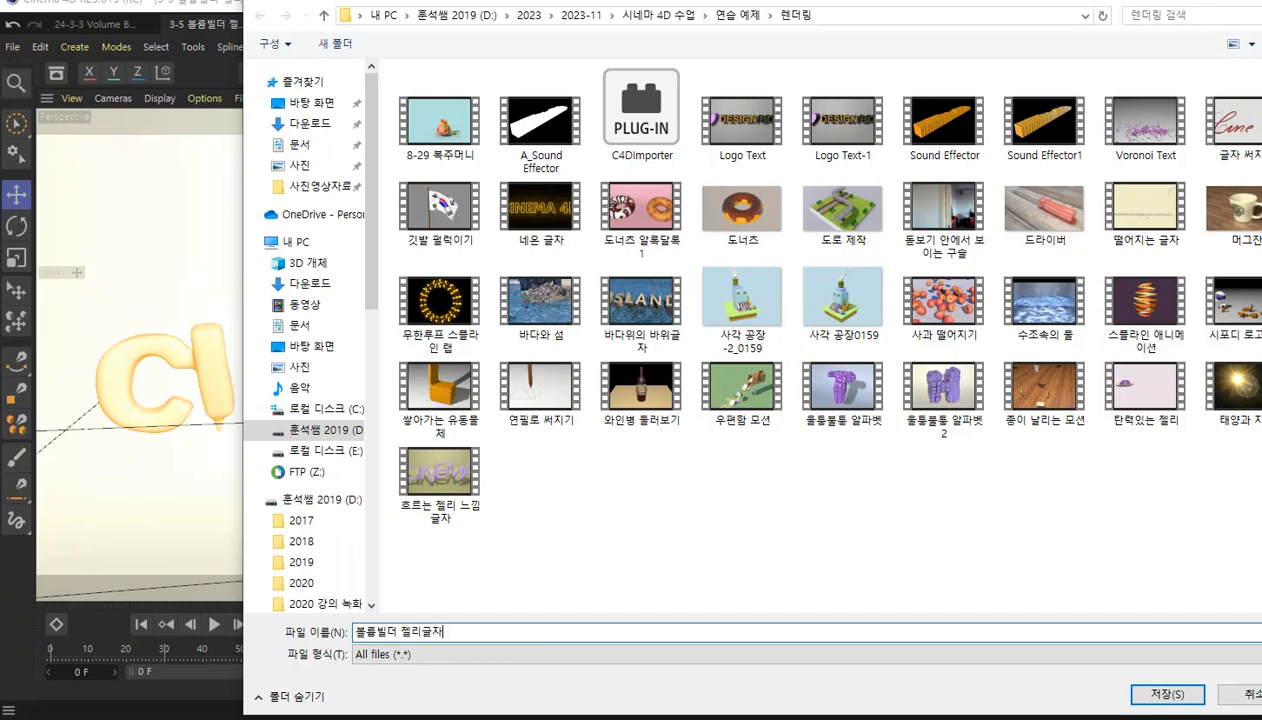
pyautogui.press('Return')
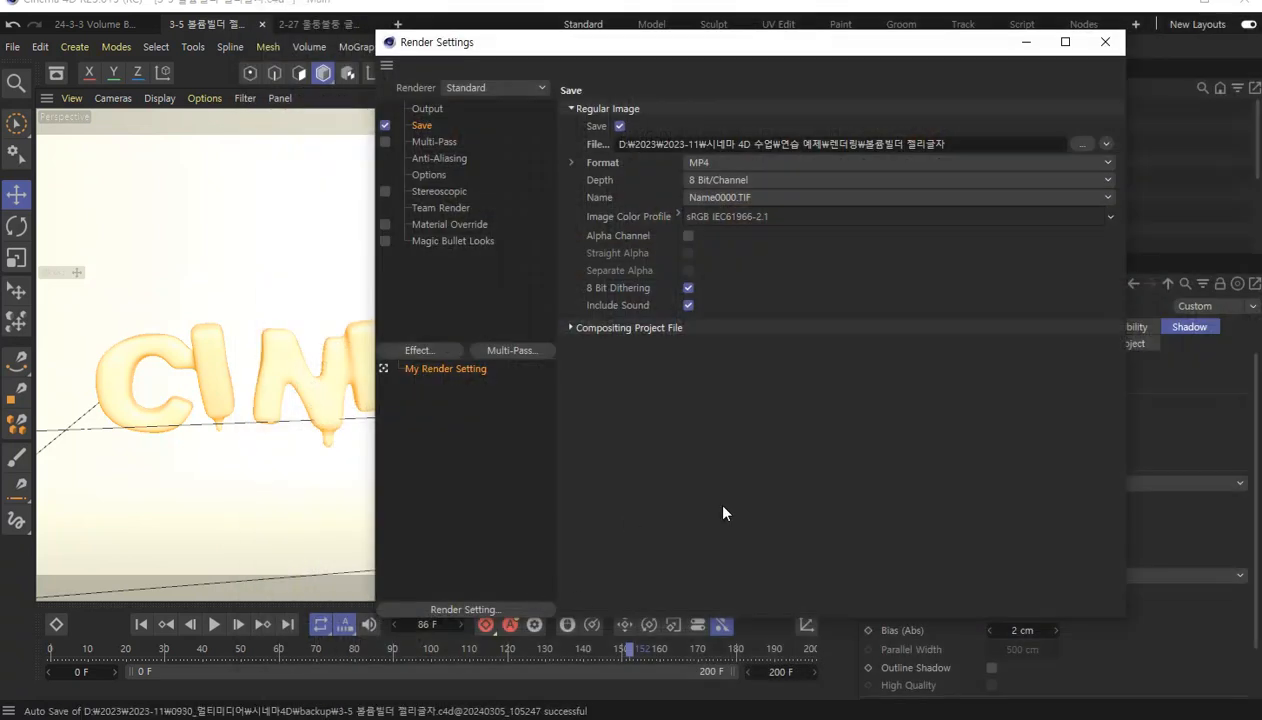
# Recheck the output and save settings, and render the whole animation to the Picture Viewer.
pyautogui.click(429, 112)
pyautogui.click(418, 125)
pyautogui.moveTo(590, 45); pyautogui.dragTo(681, 222)
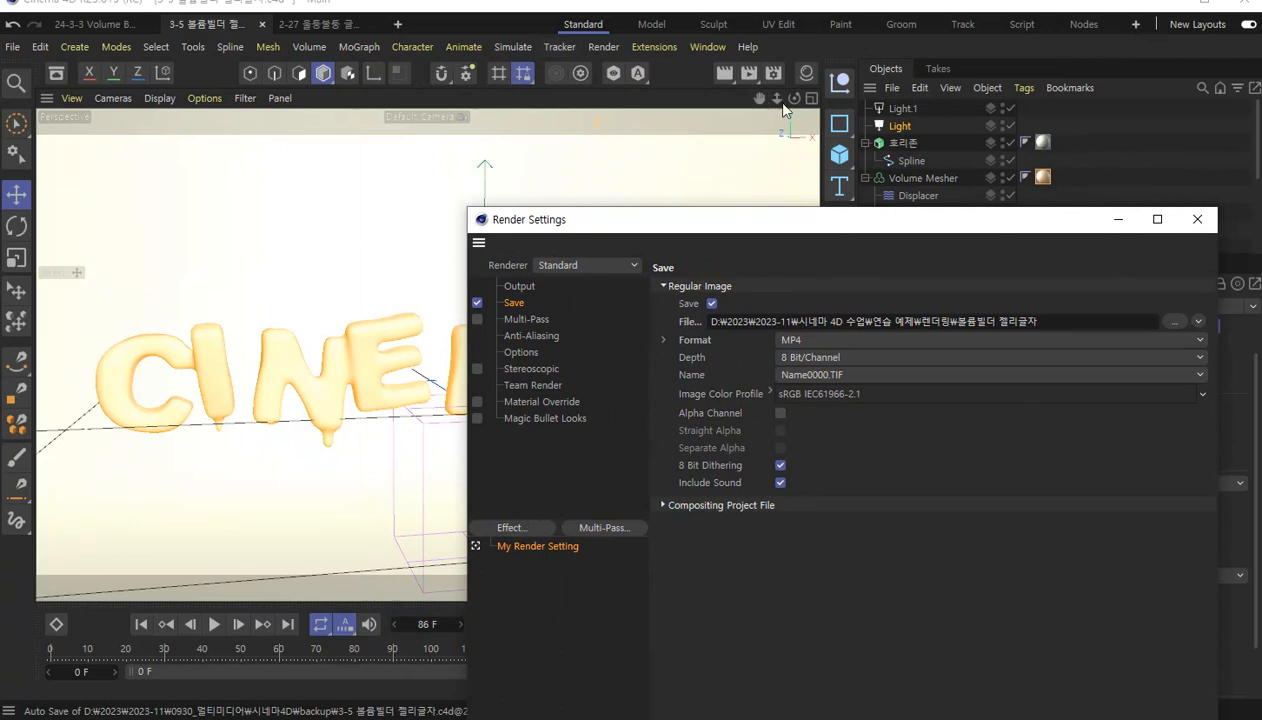
pyautogui.click(749, 73)
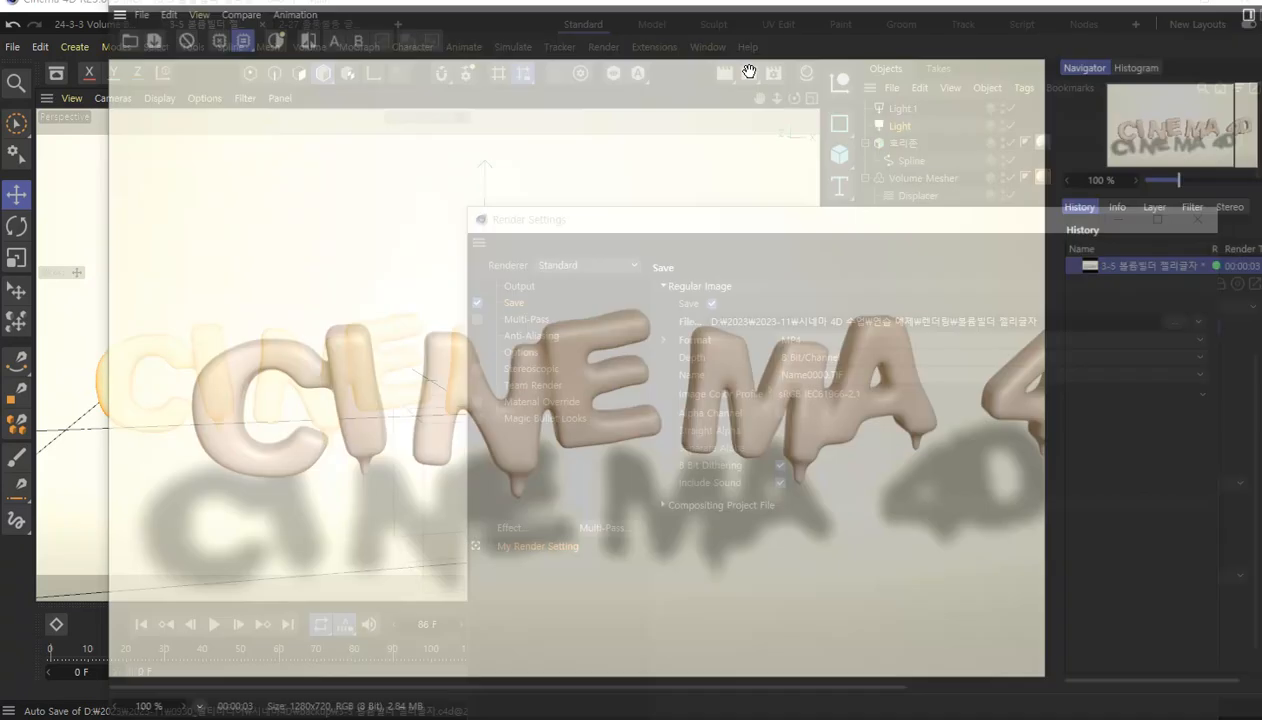
# Zoom the Picture Viewer to 80% and reposition its window to watch the frames render.
pyautogui.click(165, 707)
pyautogui.write('80')
pyautogui.press('Return')
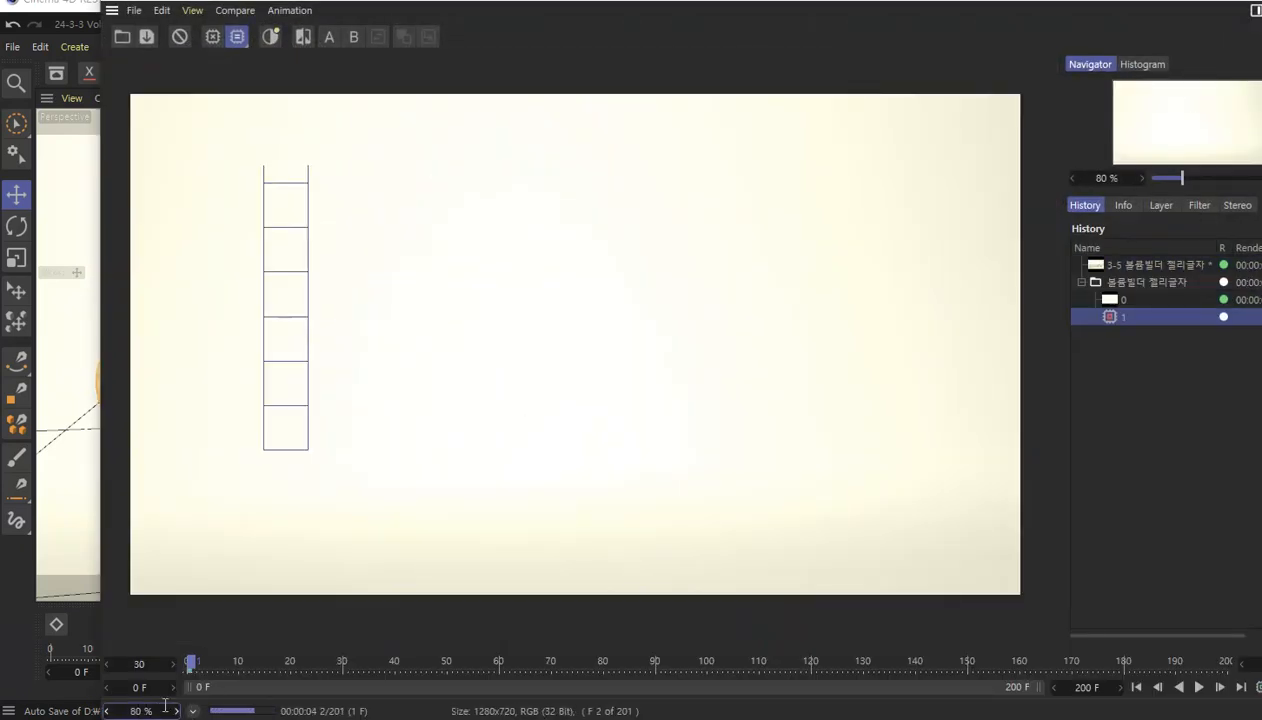
pyautogui.moveTo(616, 0); pyautogui.dragTo(560, 2)
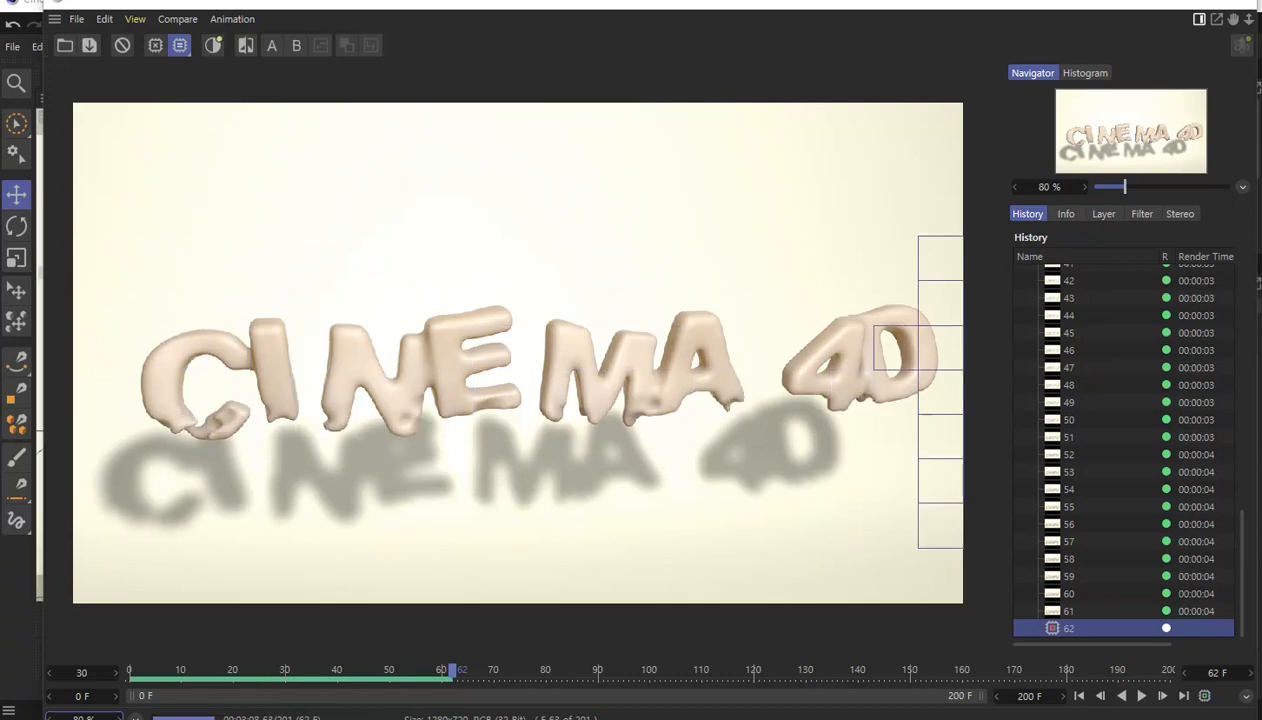
# Switch to the Notepad file 13.스마트앱 홍보영상(스마트문화앱 구현) to show the assignment requirements.
pyautogui.moveTo(0, 100); pyautogui.dragTo(424, 37)
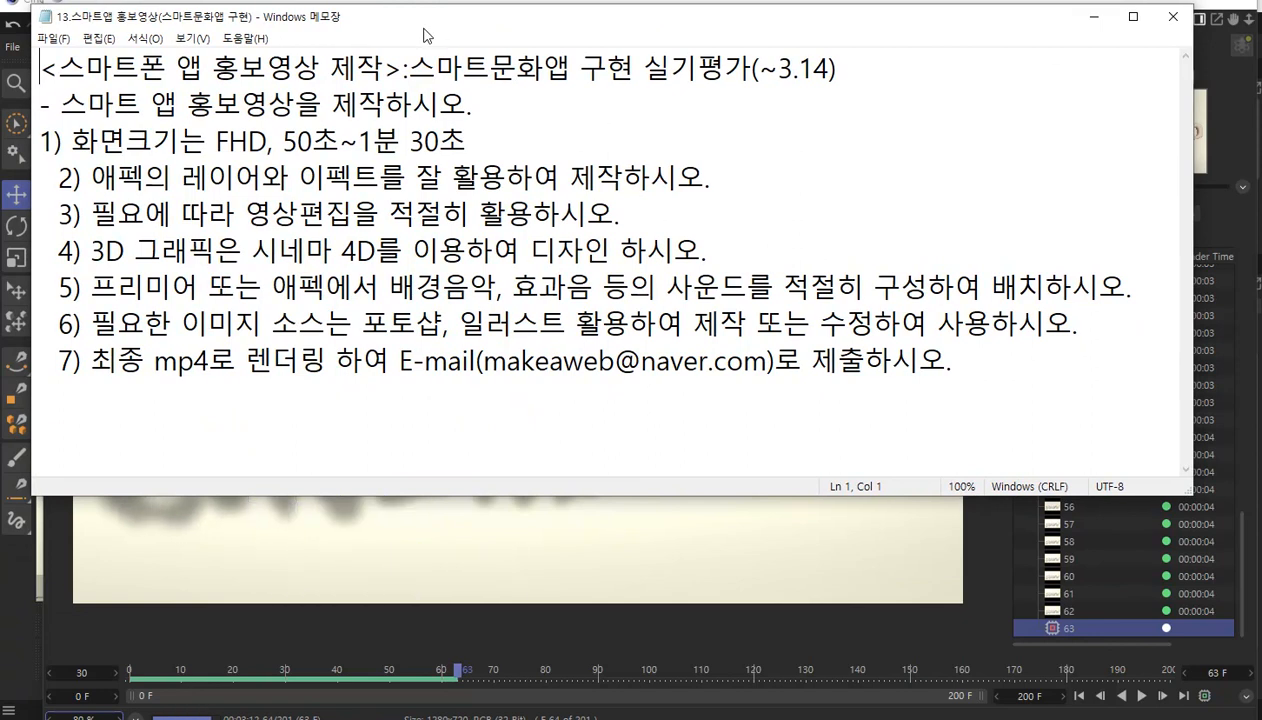
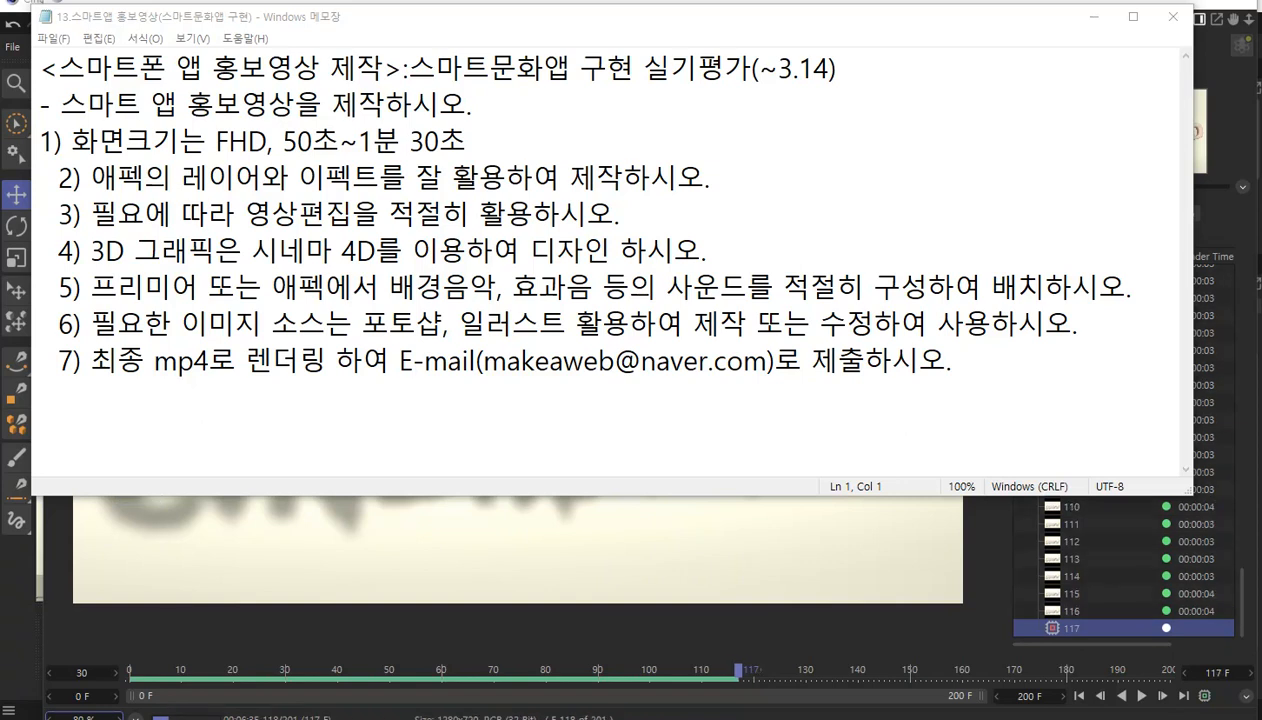
# Switch to the YouTube channel page in the browser, browse its 발표곡 releases and home section, and return to the Notepad assignment text.
pyautogui.moveTo(0, 62); pyautogui.dragTo(899, 22)
pyautogui.doubleClick(668, 27)
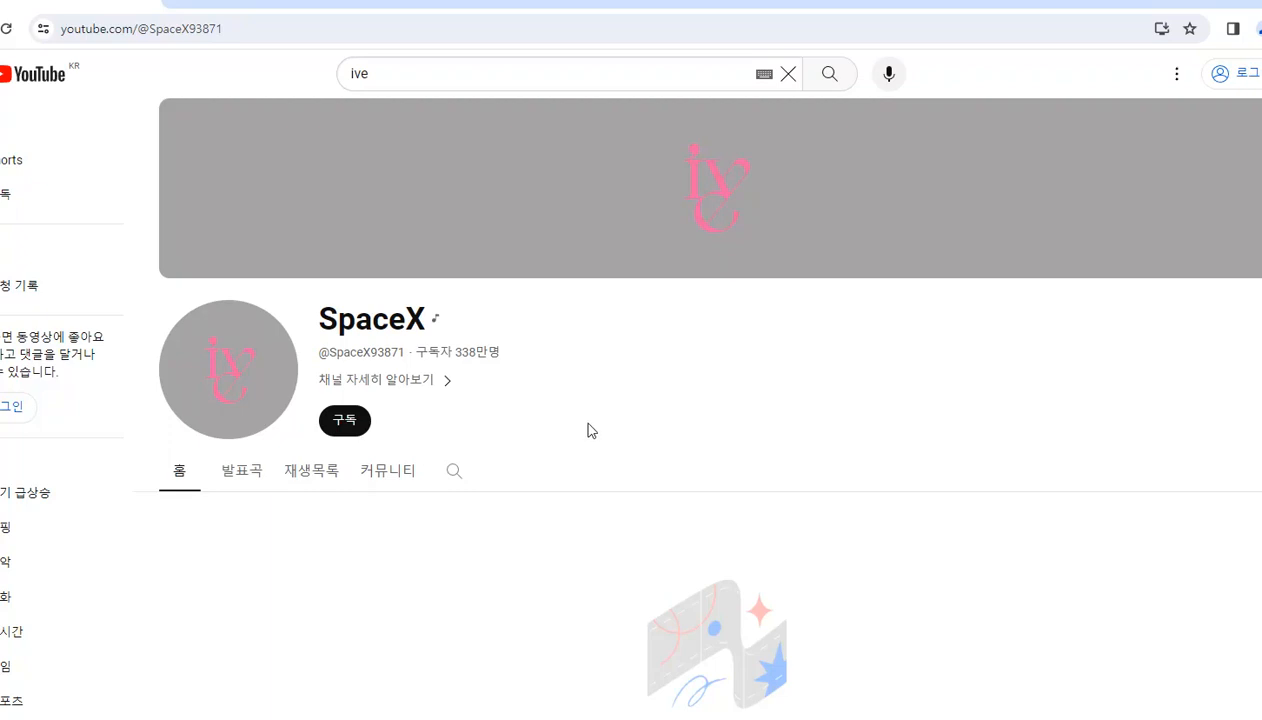
pyautogui.click(245, 485)
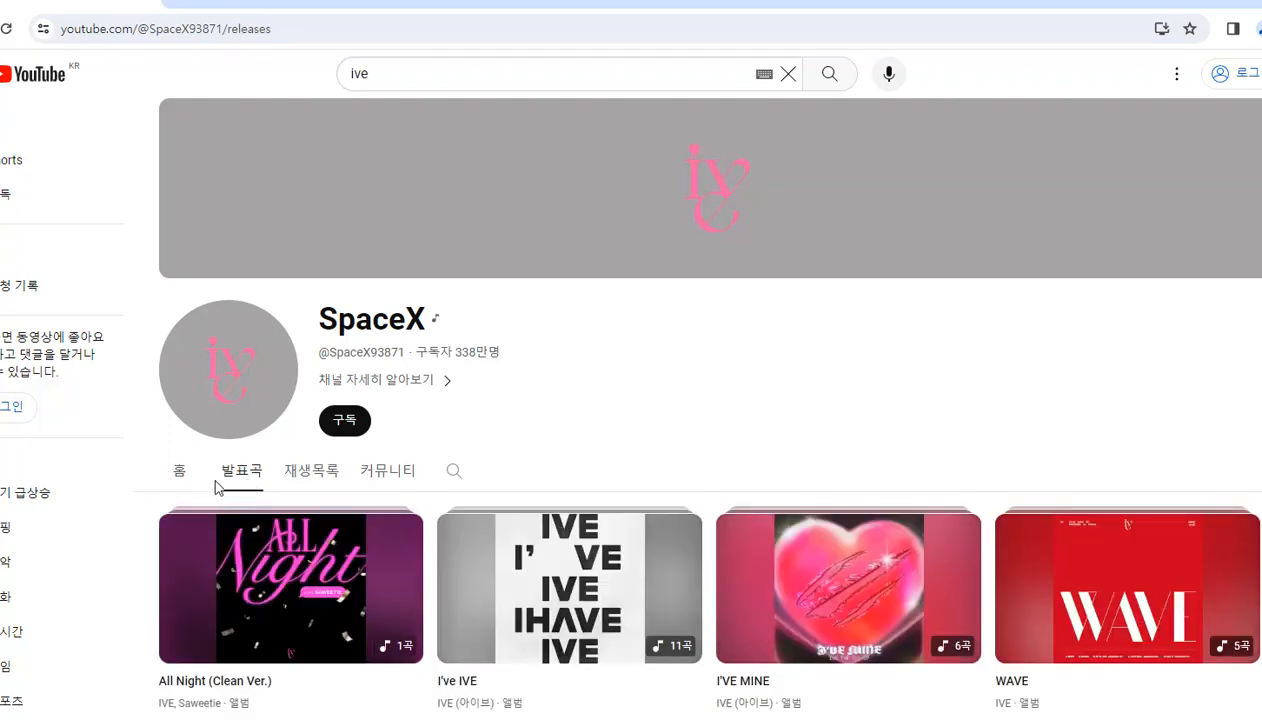
pyautogui.scroll(-2, 210, 460)
pyautogui.click(180, 296)
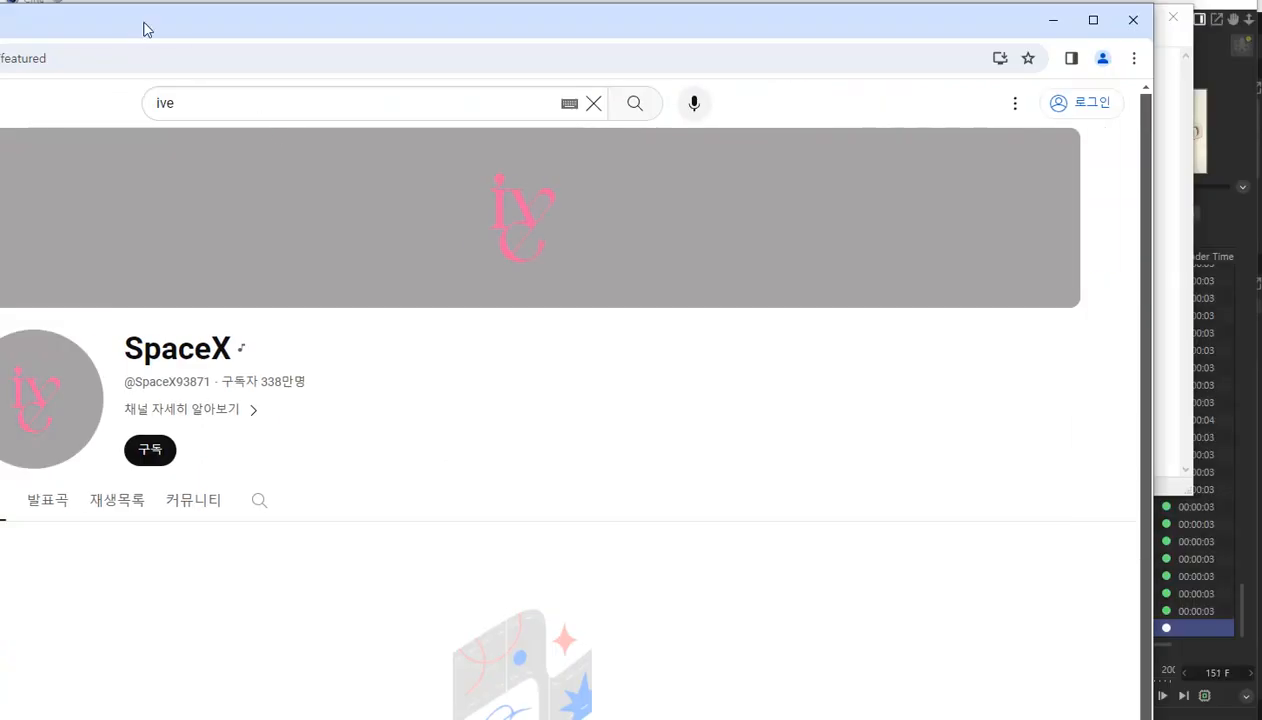
pyautogui.moveTo(148, 30); pyautogui.dragTo(0, 66)
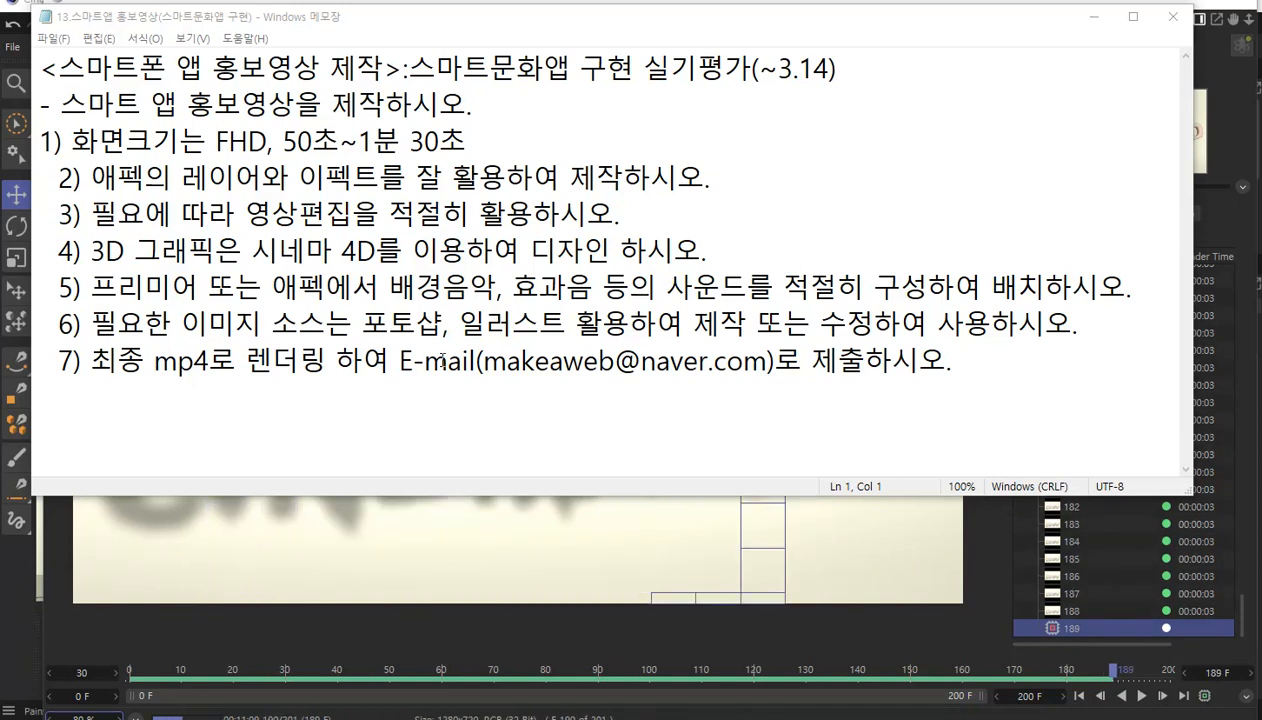
# Put the Notepad file away, play back the rendered animation in the Picture Viewer, and close the viewer and the Render Settings.
pyautogui.click(1098, 17)
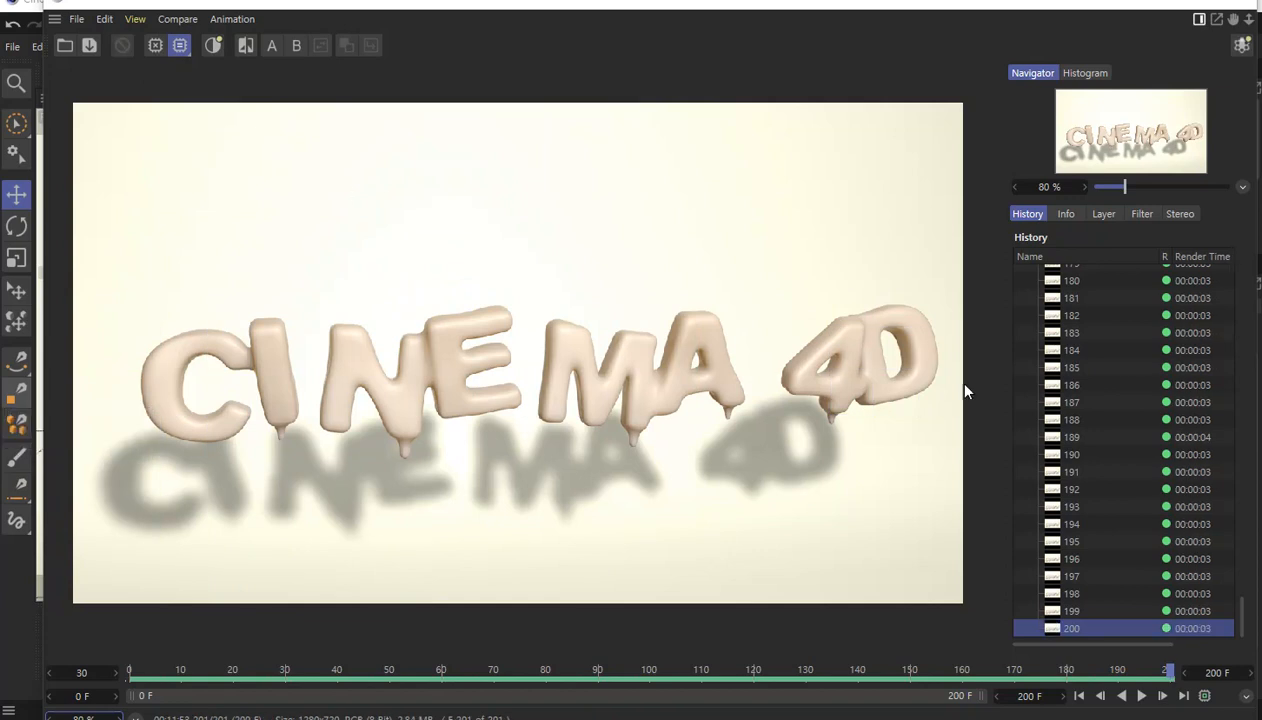
pyautogui.click(1146, 703)
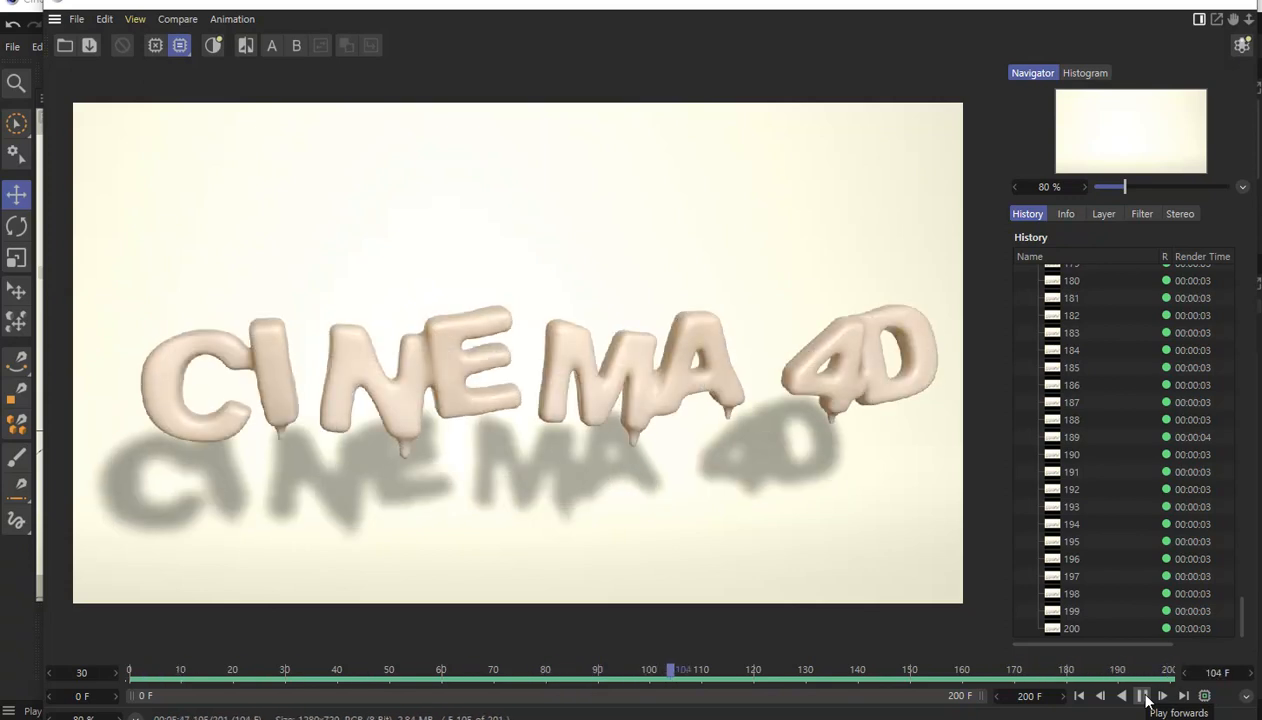
pyautogui.click(1143, 697)
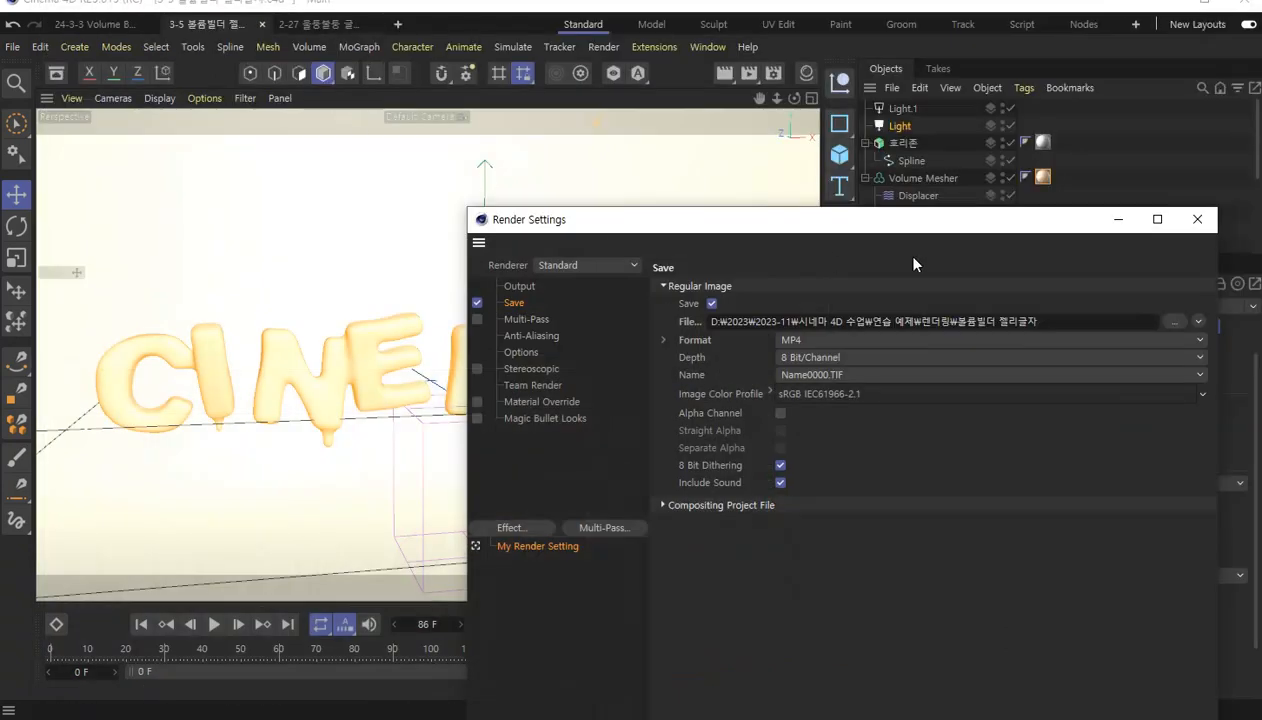
pyautogui.click(1197, 219)
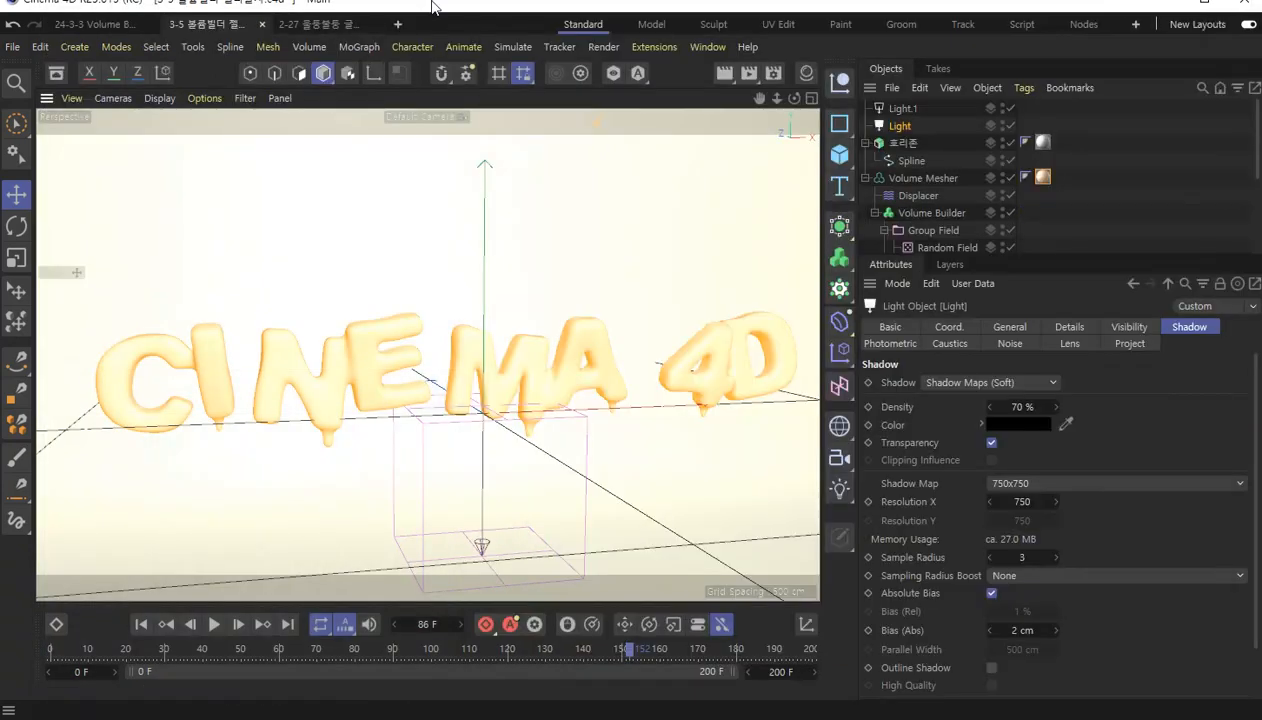